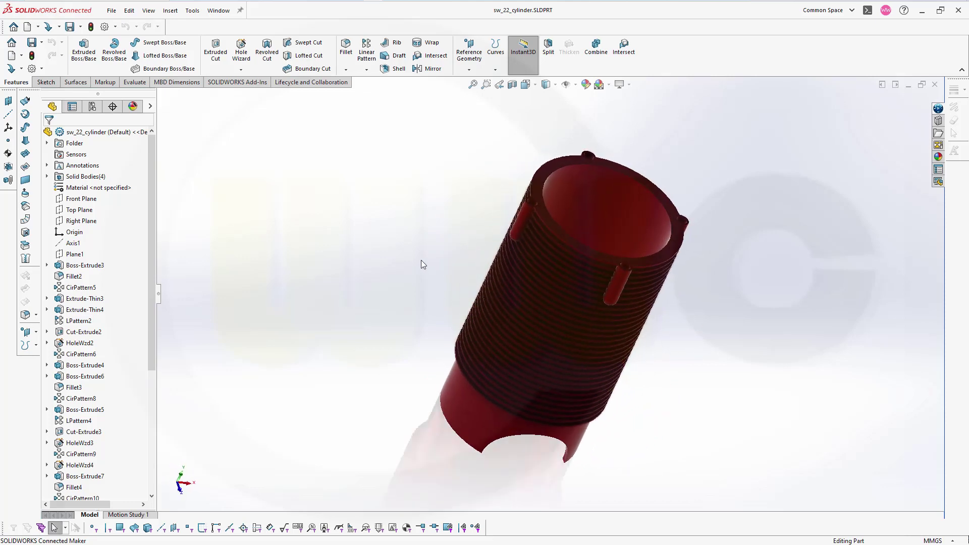
- Switch to the empty part and sketch a circle about 97 mm in diameter on the Top Plane, centred on the origin
{"action": "key", "text": "alt+Tab"}
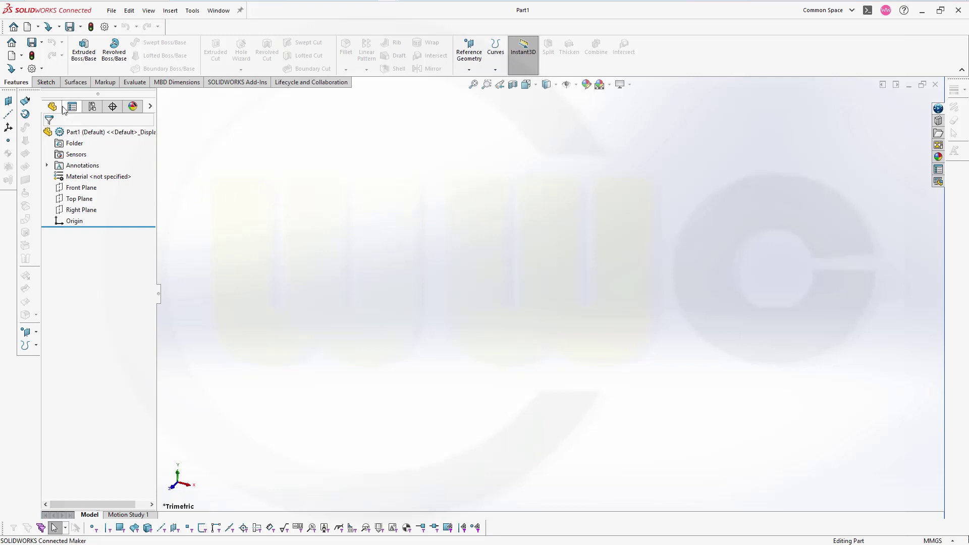
{"action": "left_click", "coordinate": [49, 84]}
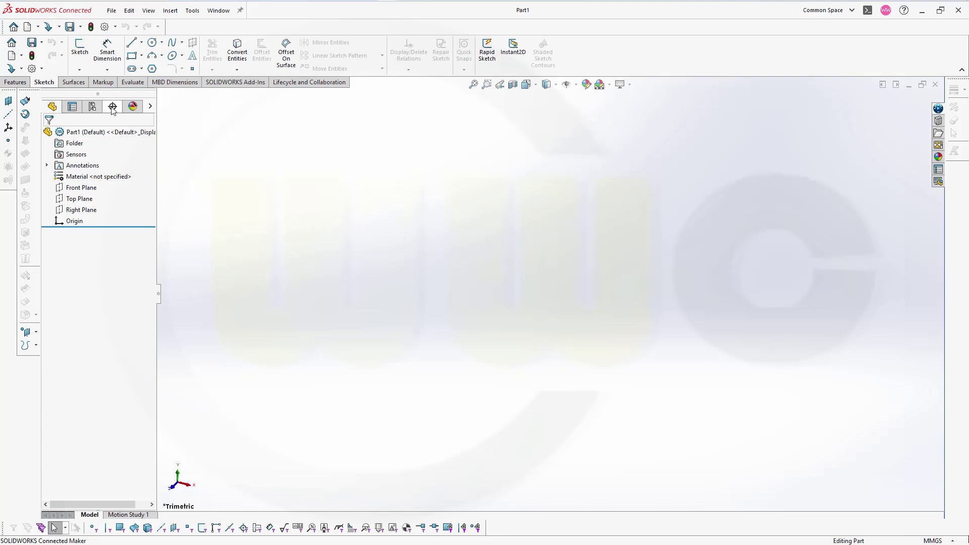
{"action": "left_click", "coordinate": [79, 48]}
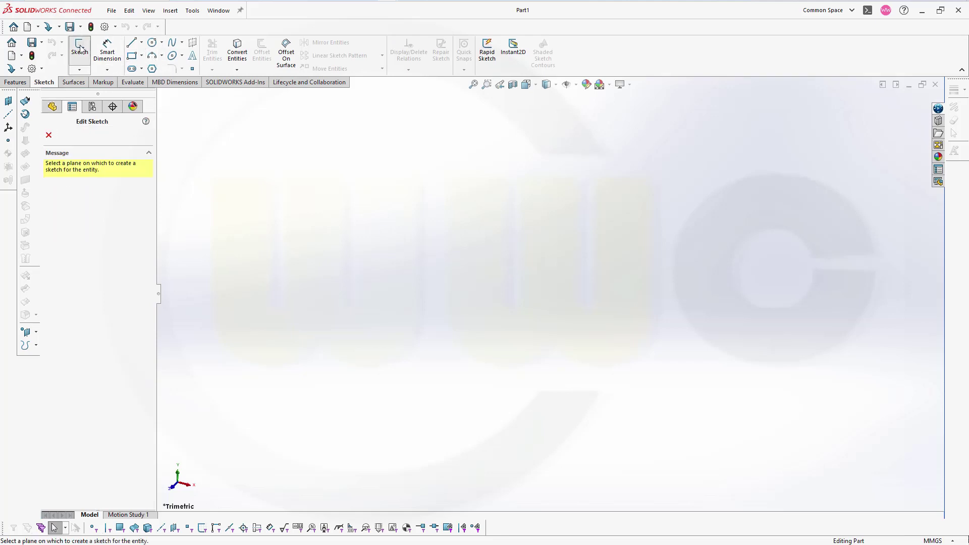
{"action": "left_click", "coordinate": [361, 280]}
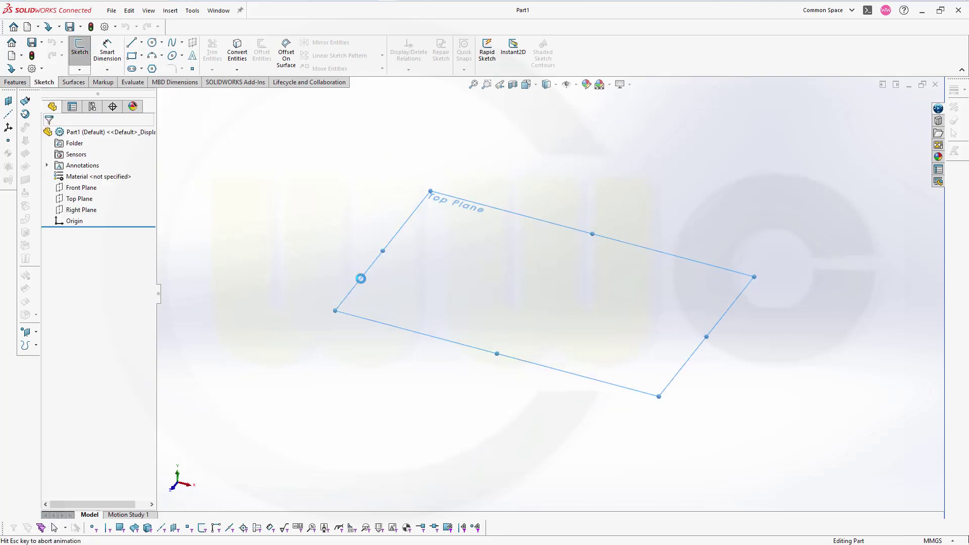
{"action": "left_click", "coordinate": [152, 43]}
{"action": "left_click", "coordinate": [550, 294]}
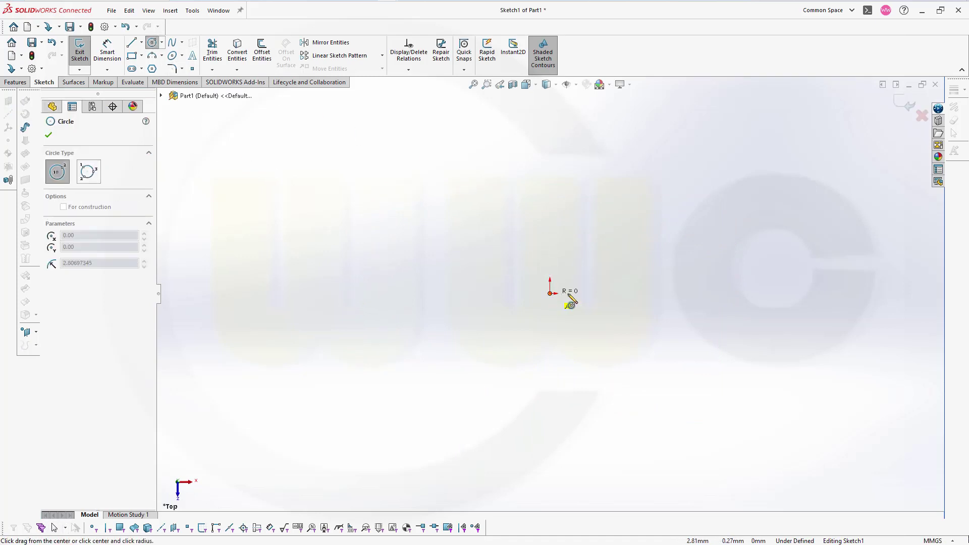
{"action": "left_click", "coordinate": [639, 312]}
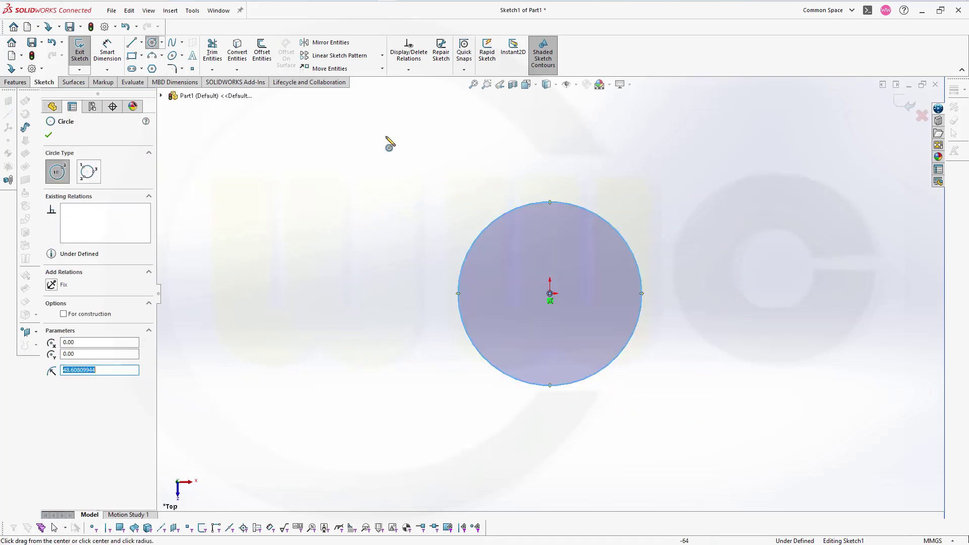
- Dimension the circle's diameter to 136 mm and exit the sketch
{"action": "left_click", "coordinate": [107, 50]}
{"action": "left_click", "coordinate": [637, 264]}
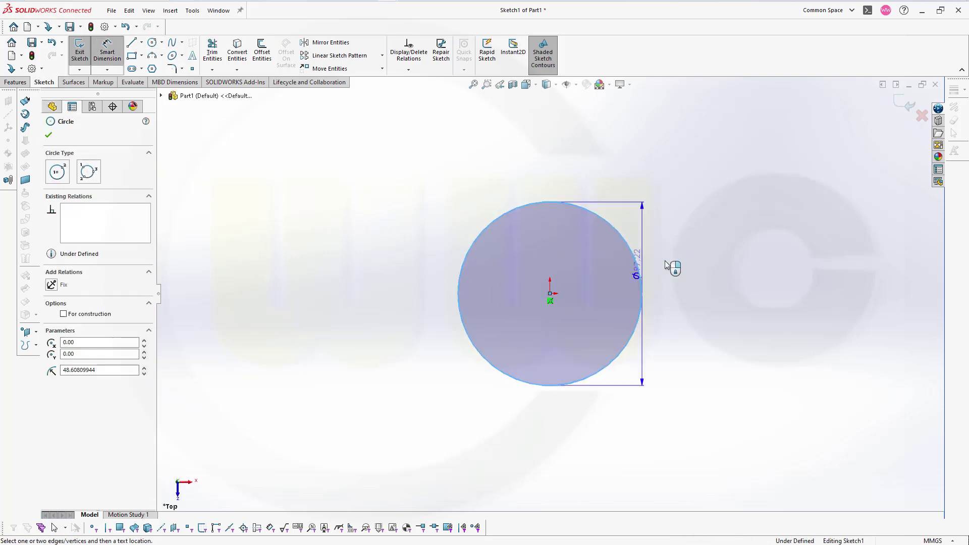
{"action": "left_click", "coordinate": [678, 259]}
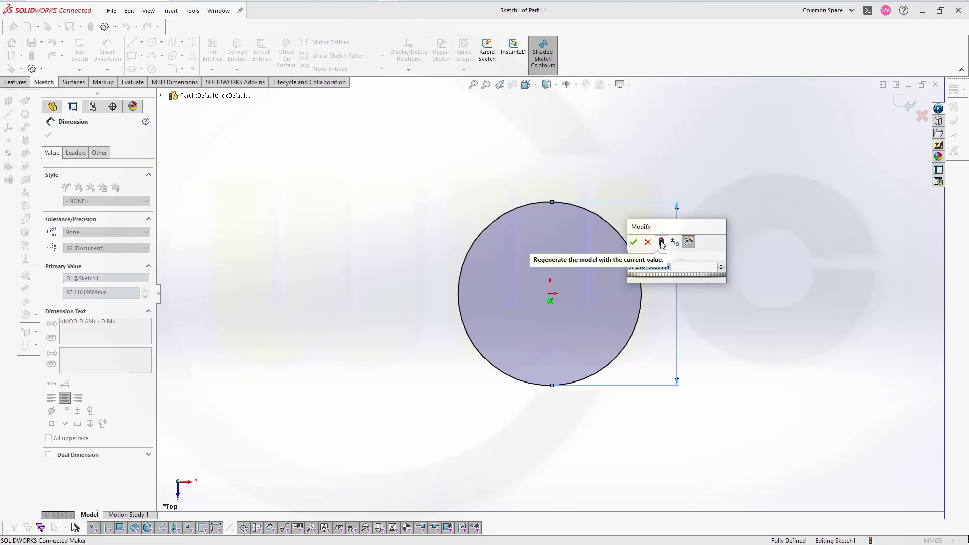
{"action": "type", "text": "136"}
{"action": "left_click", "coordinate": [662, 242]}
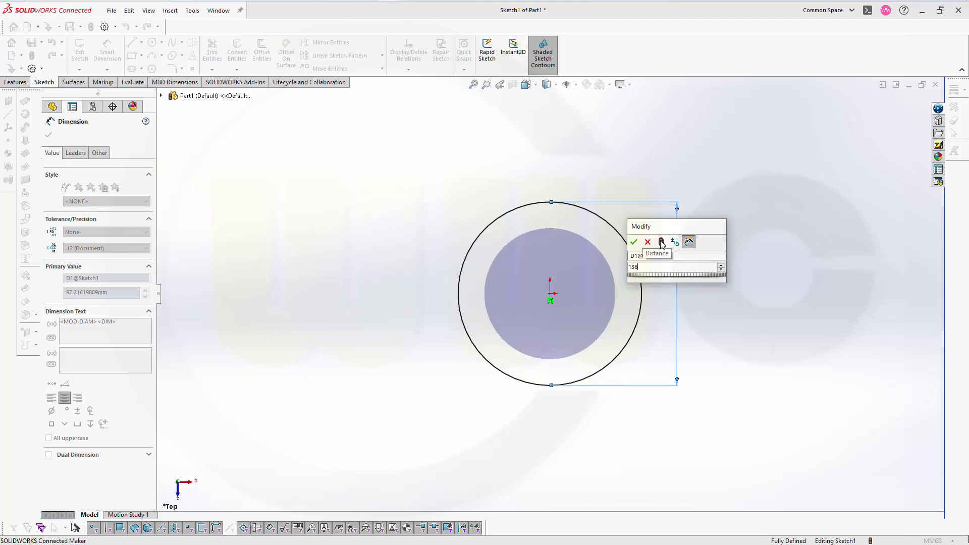
{"action": "key", "text": "Return"}
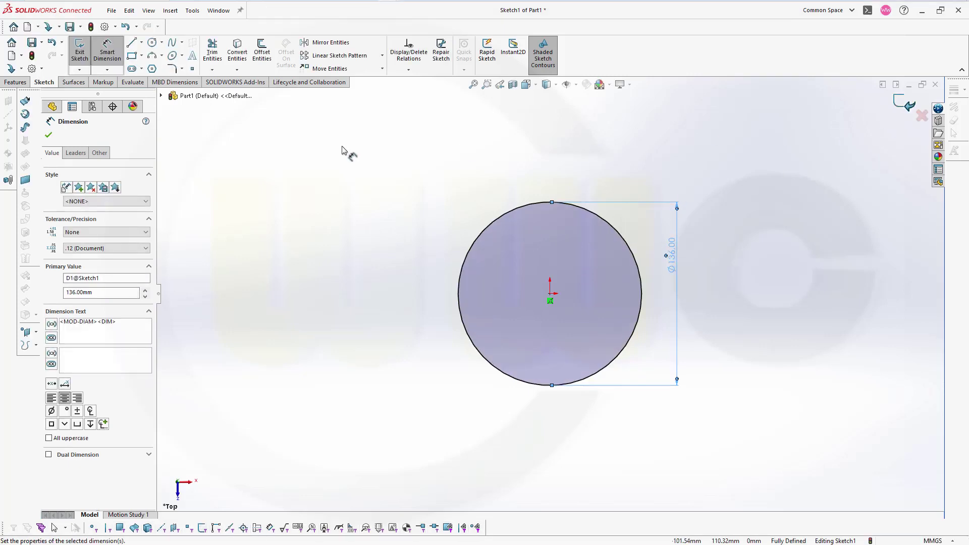
{"action": "left_click", "coordinate": [48, 134]}
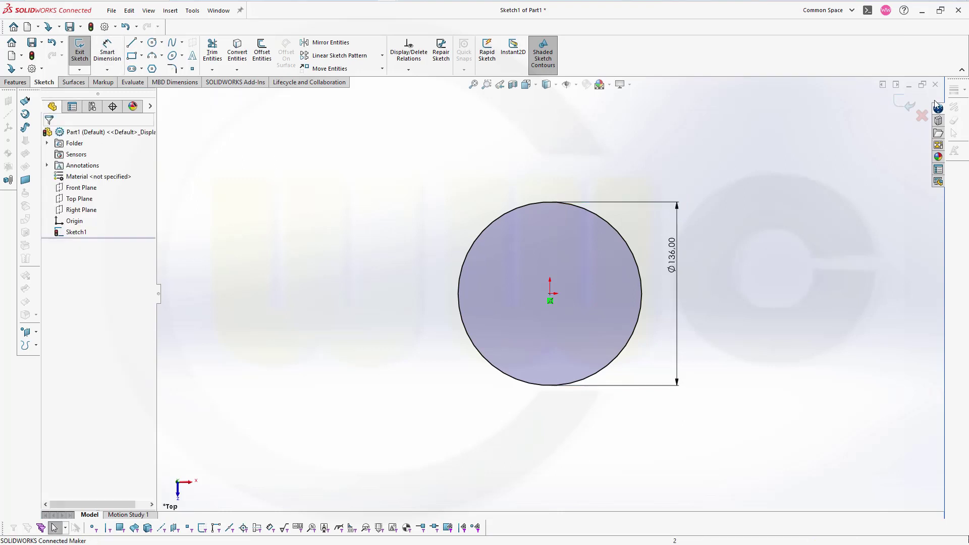
{"action": "left_click", "coordinate": [905, 104]}
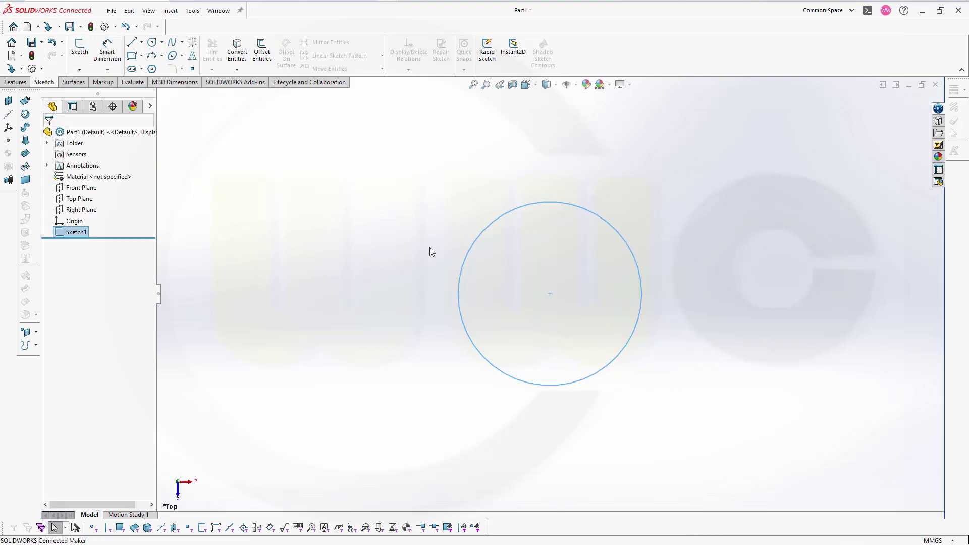
{"action": "mouse_move", "coordinate": [430, 252]}
{"action": "middle_mouse_down"}
{"action": "mouse_move", "coordinate": [428, 225]}
{"action": "mouse_move", "coordinate": [539, 168]}
{"action": "middle_mouse_up"}
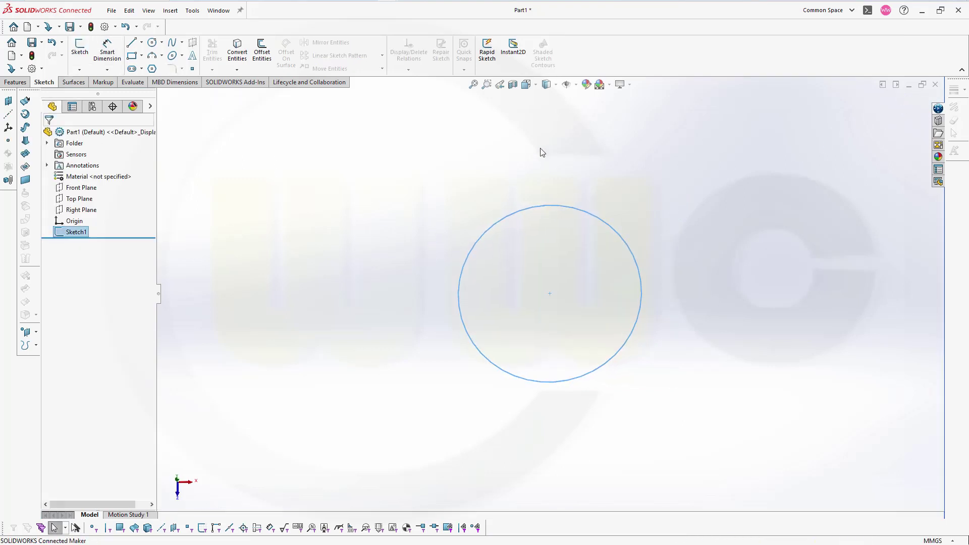
{"action": "left_click", "coordinate": [80, 48]}
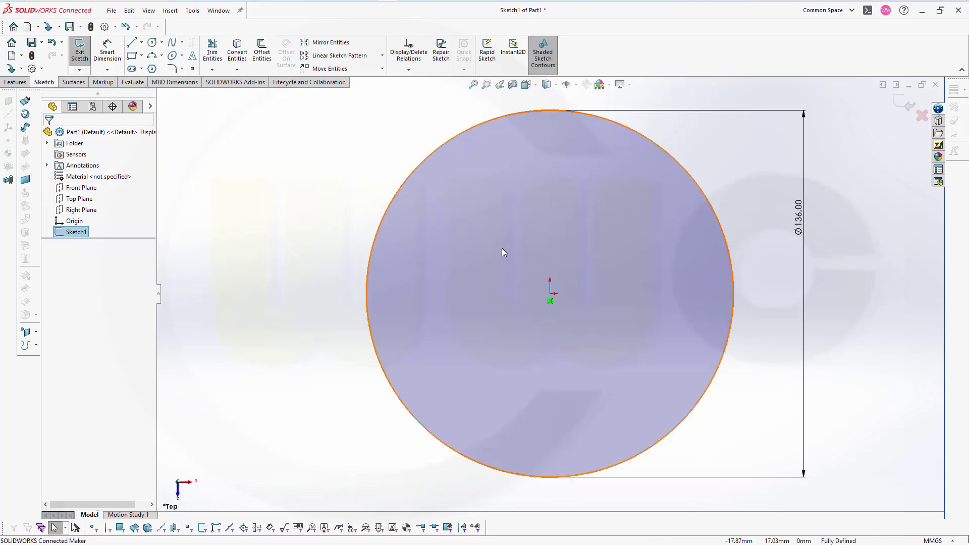
{"action": "left_click", "coordinate": [909, 107]}
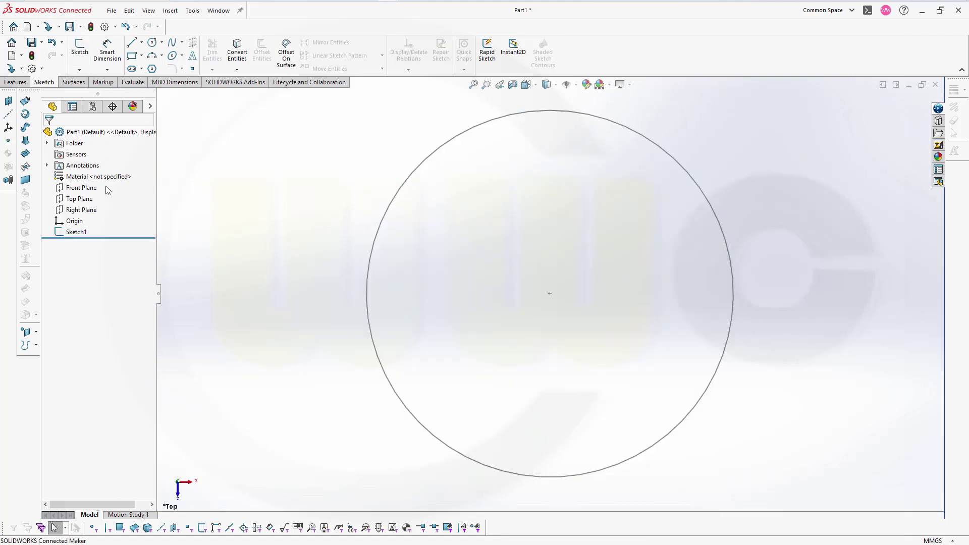
- In a new Top Plane sketch, draw a circle about 9 mm in diameter, centred about 88 mm to the right of the origin
{"action": "left_click", "coordinate": [76, 198]}
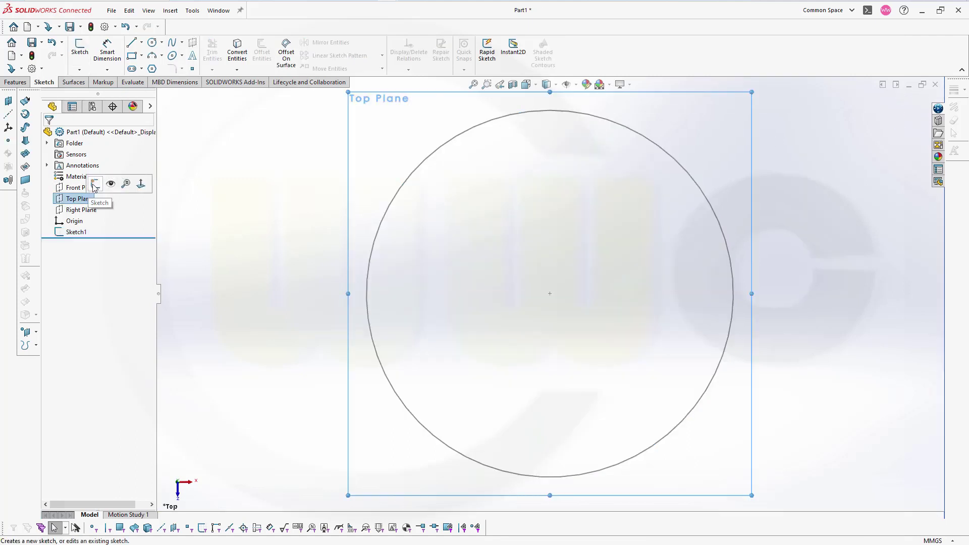
{"action": "left_click", "coordinate": [94, 185]}
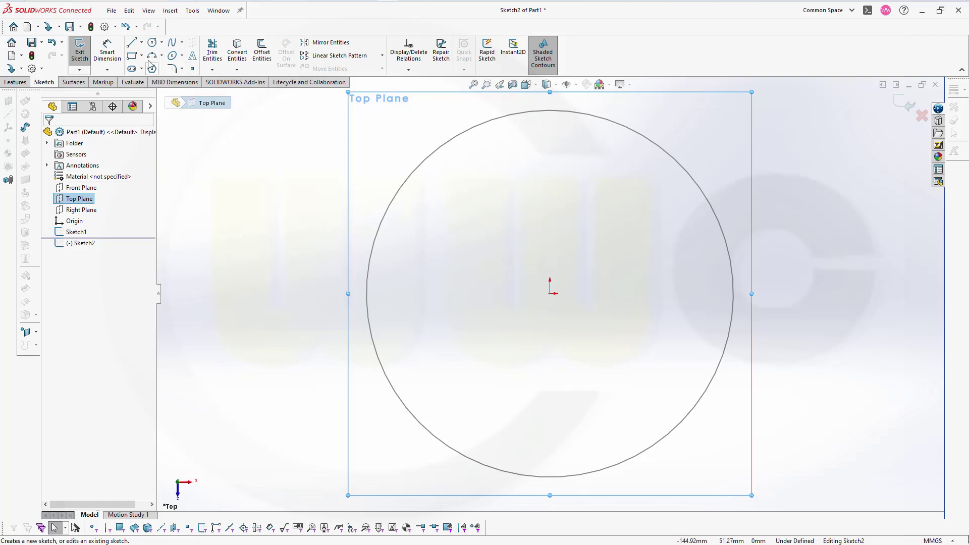
{"action": "left_click", "coordinate": [151, 42]}
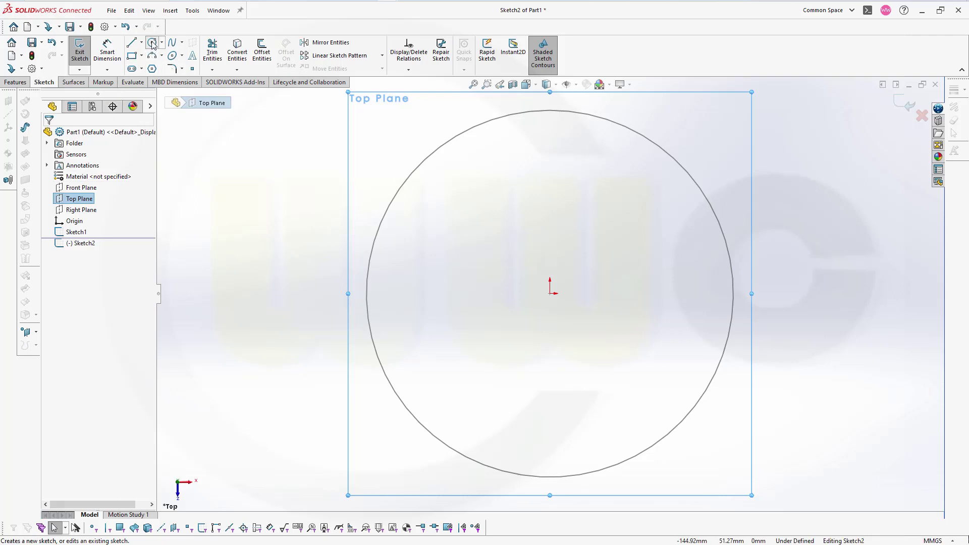
{"action": "left_click", "coordinate": [787, 293]}
{"action": "left_click", "coordinate": [796, 301]}
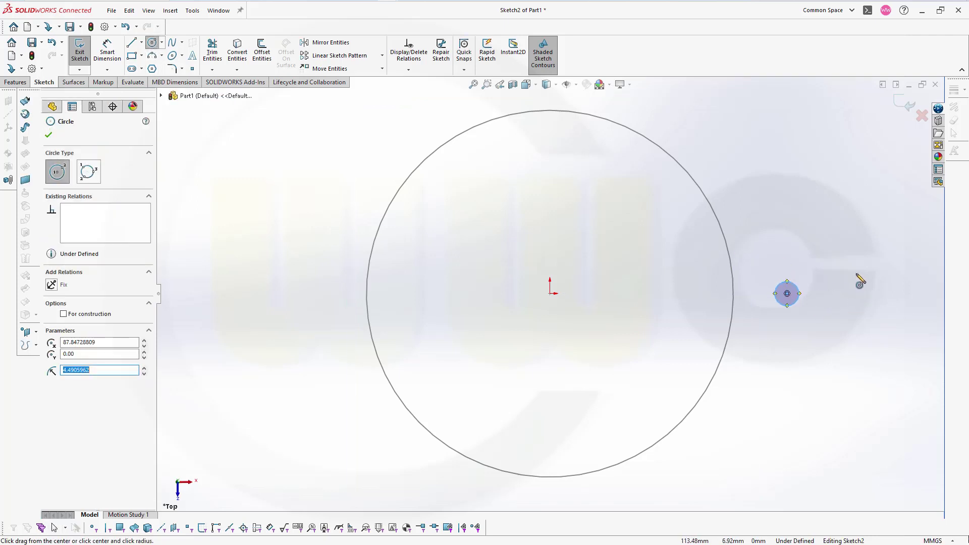
{"action": "key", "text": "Escape"}
- Dimension the small circle's diameter to 14 mm
{"action": "left_click", "coordinate": [107, 50]}
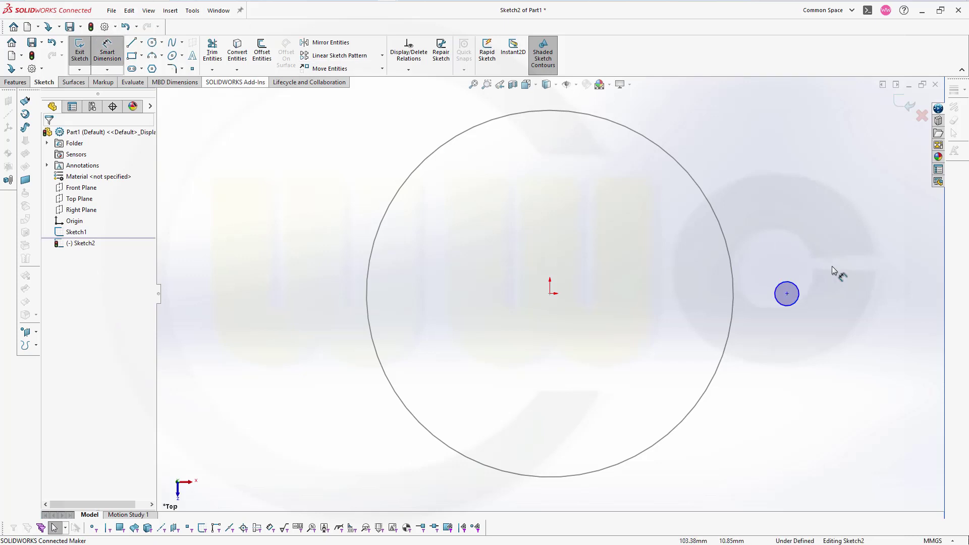
{"action": "left_click", "coordinate": [800, 288]}
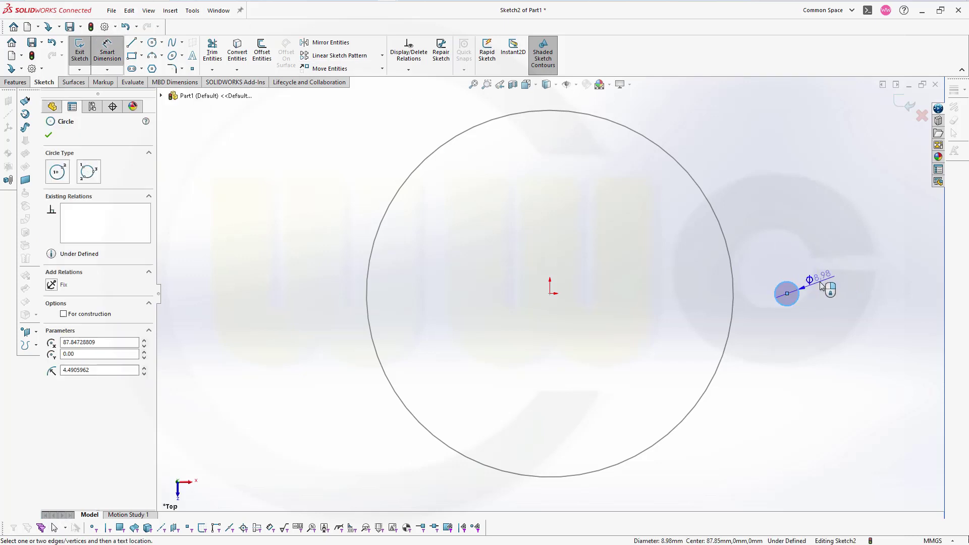
{"action": "left_click", "coordinate": [819, 282]}
{"action": "type", "text": "14"}
{"action": "key", "text": "Return"}
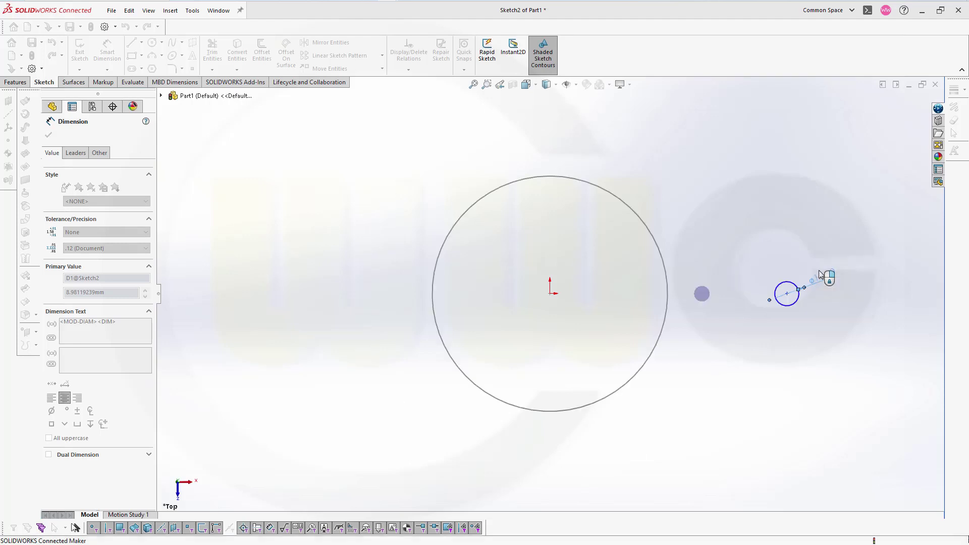
{"action": "key", "text": "Escape"}
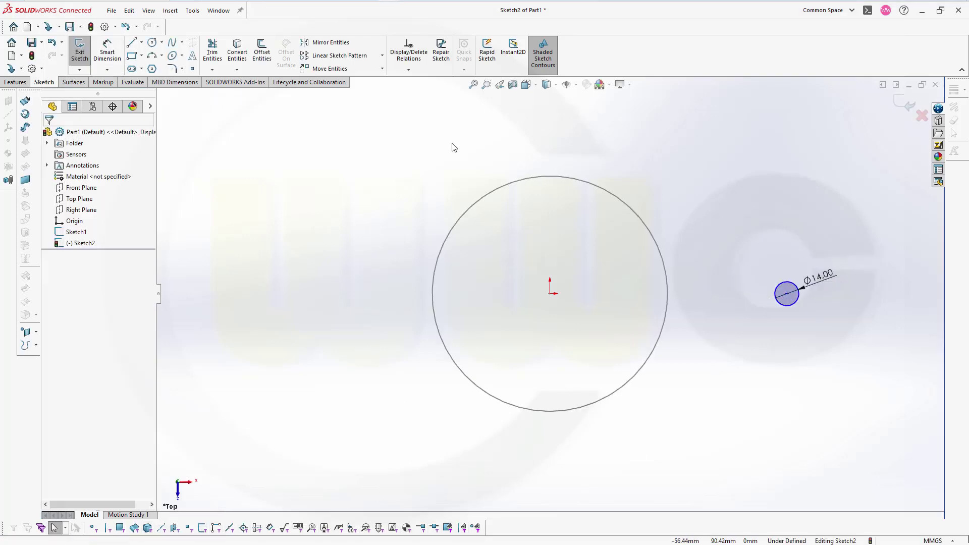
- Add a Horizontal relation between the origin and the small circle's centre
{"action": "left_click", "coordinate": [551, 294]}
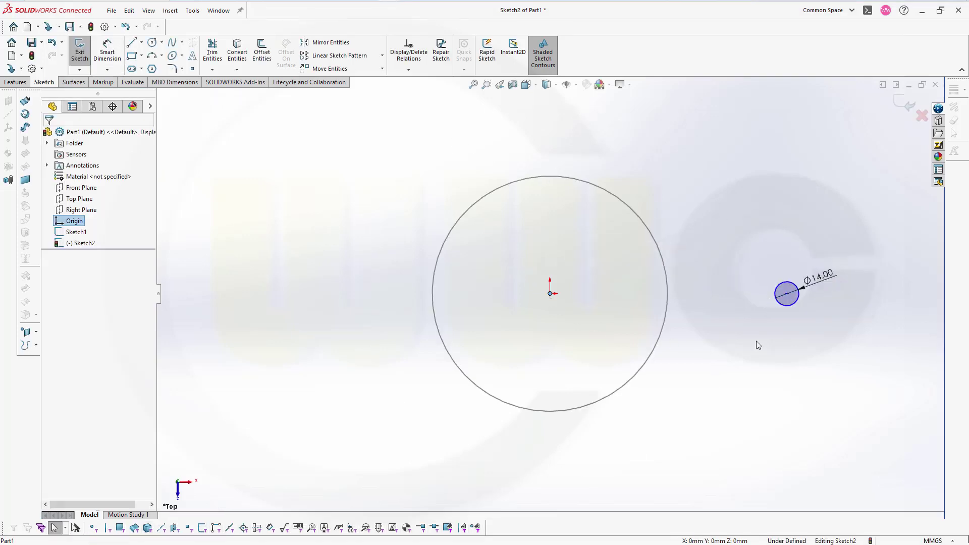
{"action": "left_click", "coordinate": [786, 294], "text": "ctrl"}
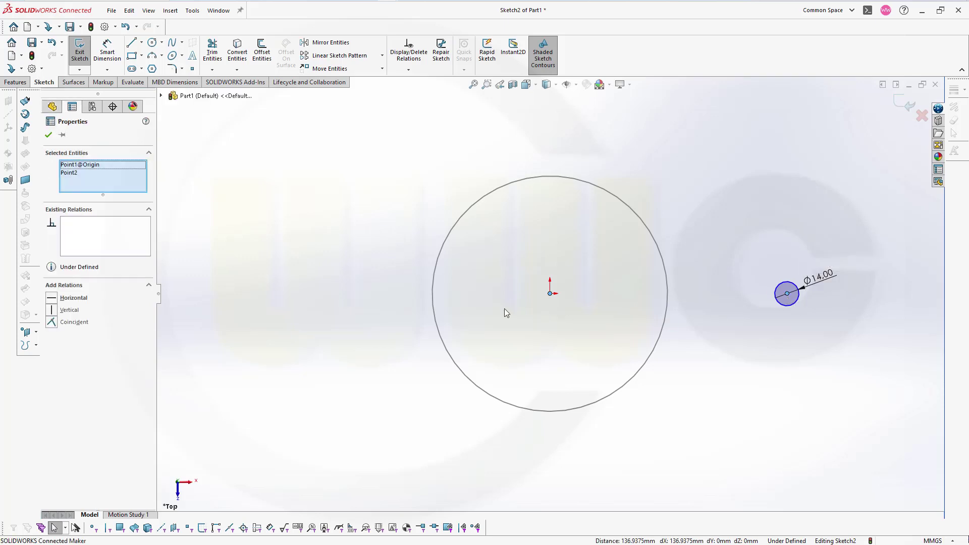
{"action": "left_click", "coordinate": [53, 298]}
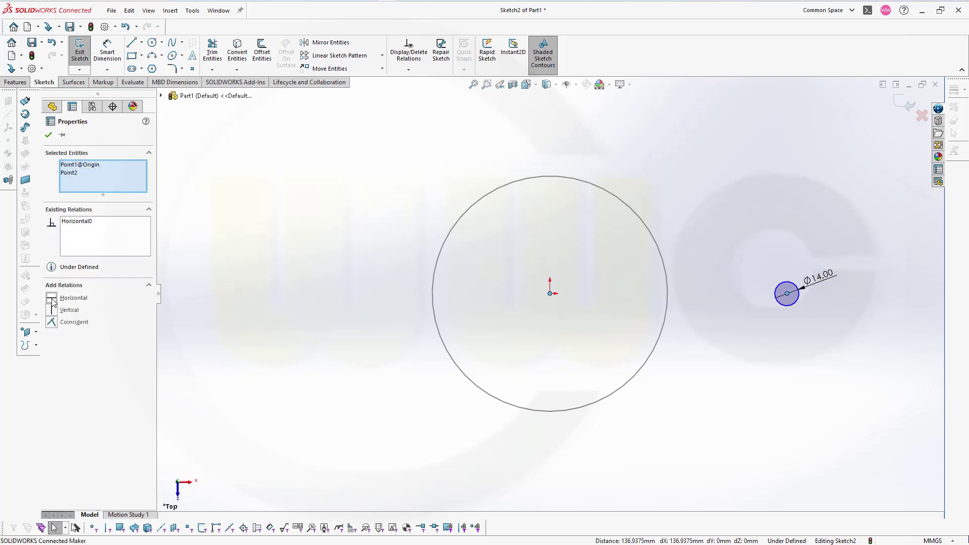
{"action": "left_click", "coordinate": [49, 135]}
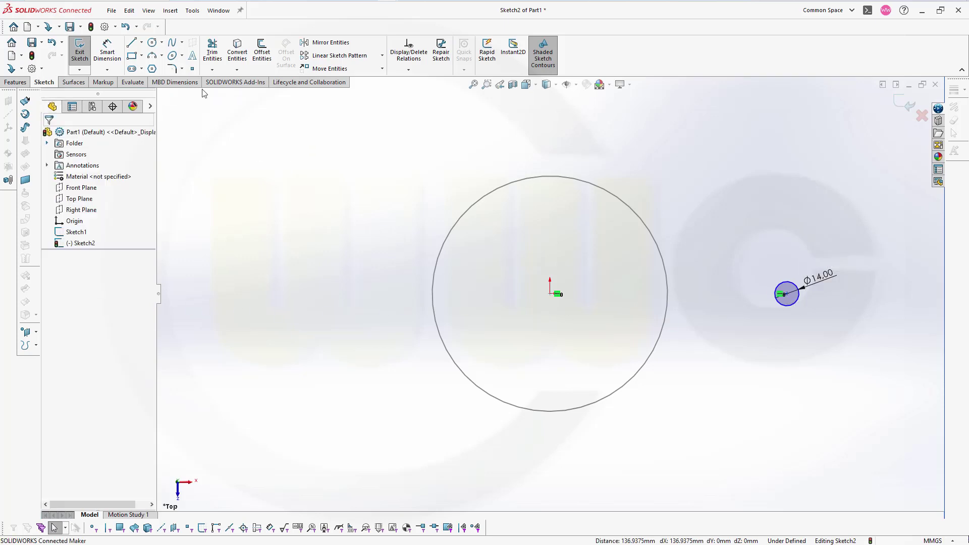
- Dimension the distance from the origin to the small circle's centre as 75 mm and exit the sketch
{"action": "left_click", "coordinate": [106, 50]}
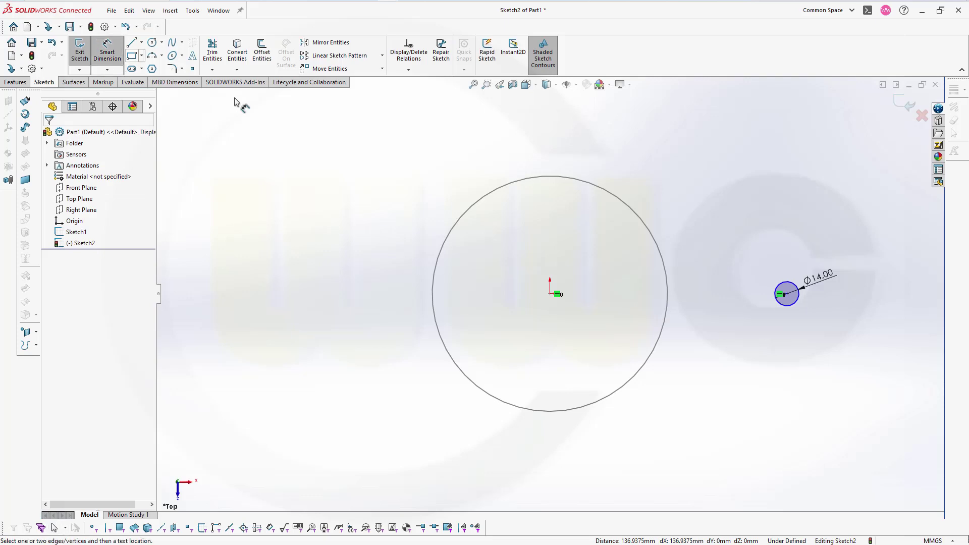
{"action": "left_click", "coordinate": [551, 294]}
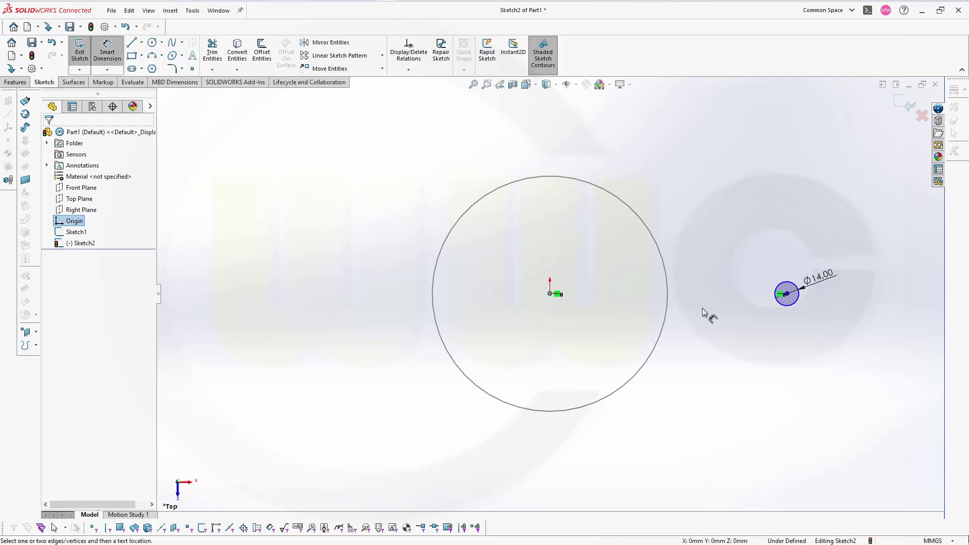
{"action": "left_click", "coordinate": [786, 295]}
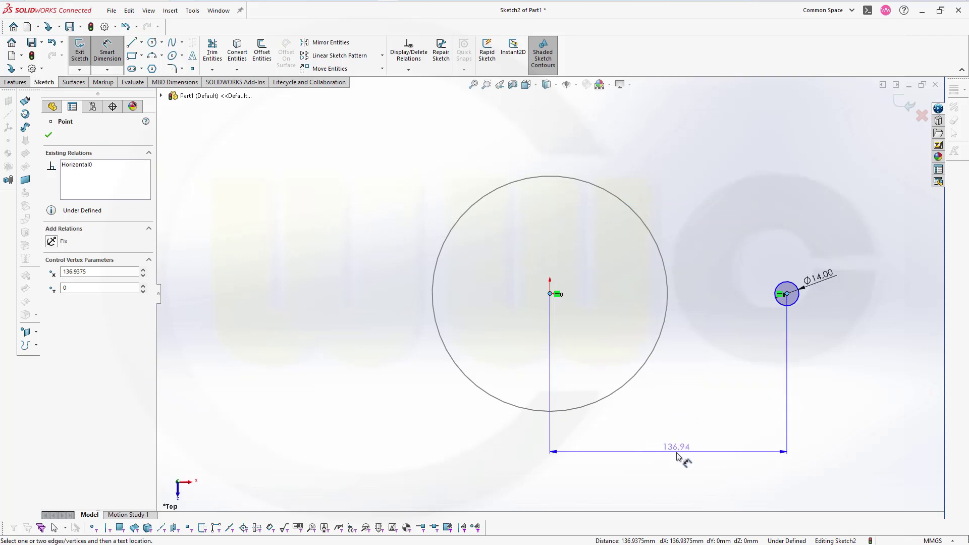
{"action": "left_click", "coordinate": [676, 454]}
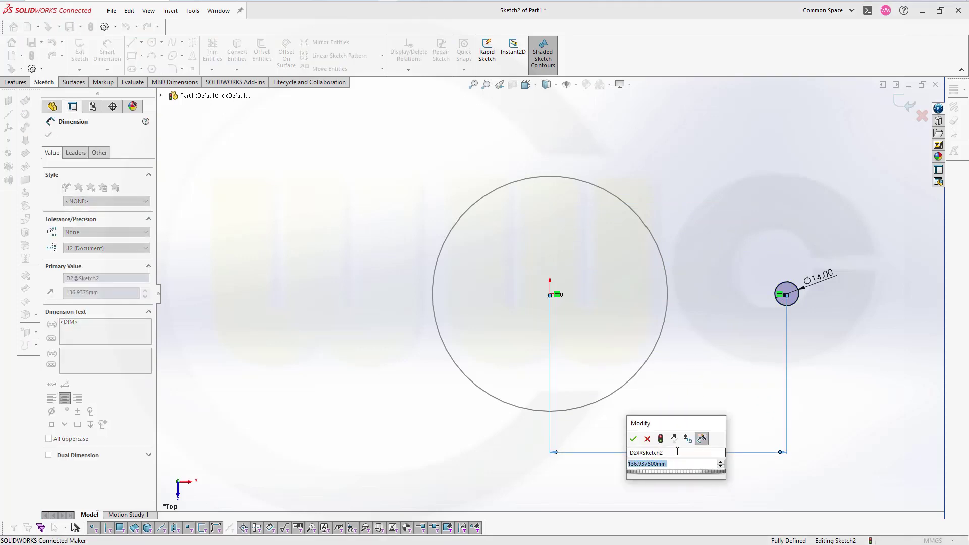
{"action": "type", "text": "75"}
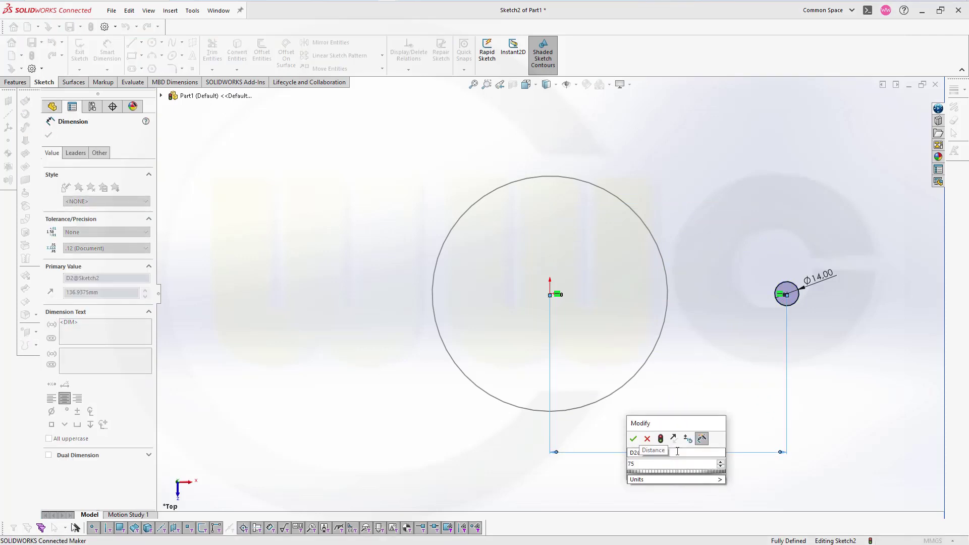
{"action": "key", "text": "Return"}
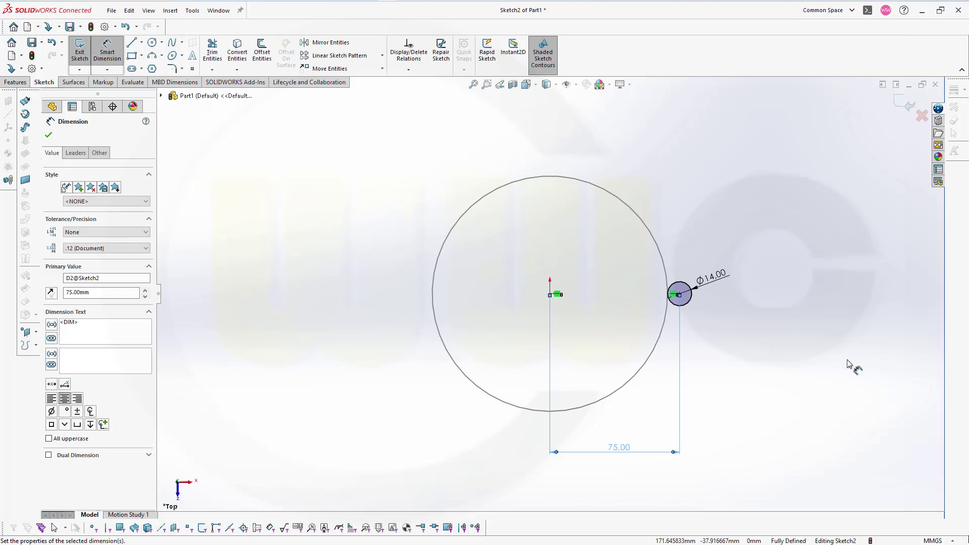
{"action": "left_click", "coordinate": [48, 134]}
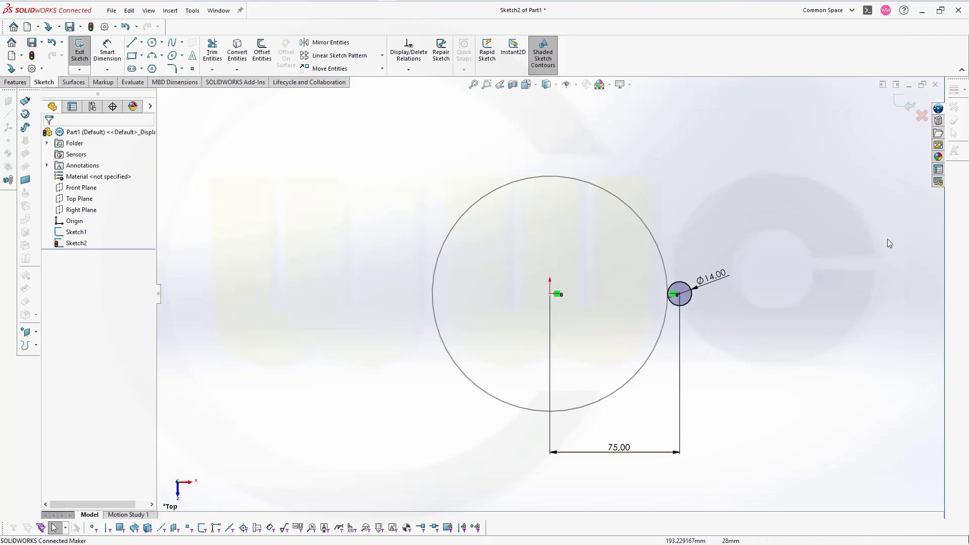
{"action": "left_click", "coordinate": [906, 105]}
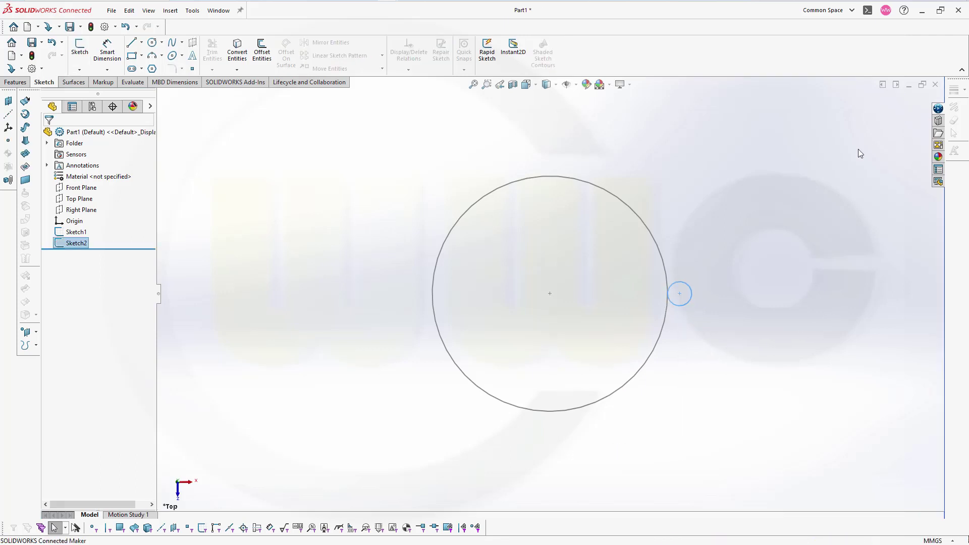
- Start a sketch on the Front Plane and draw a circle about 69 mm in diameter centred on the origin
{"action": "left_click", "coordinate": [749, 200]}
{"action": "mouse_move", "coordinate": [474, 296]}
{"action": "middle_mouse_down"}
{"action": "mouse_move", "coordinate": [500, 281]}
{"action": "mouse_move", "coordinate": [474, 232]}
{"action": "middle_mouse_up"}
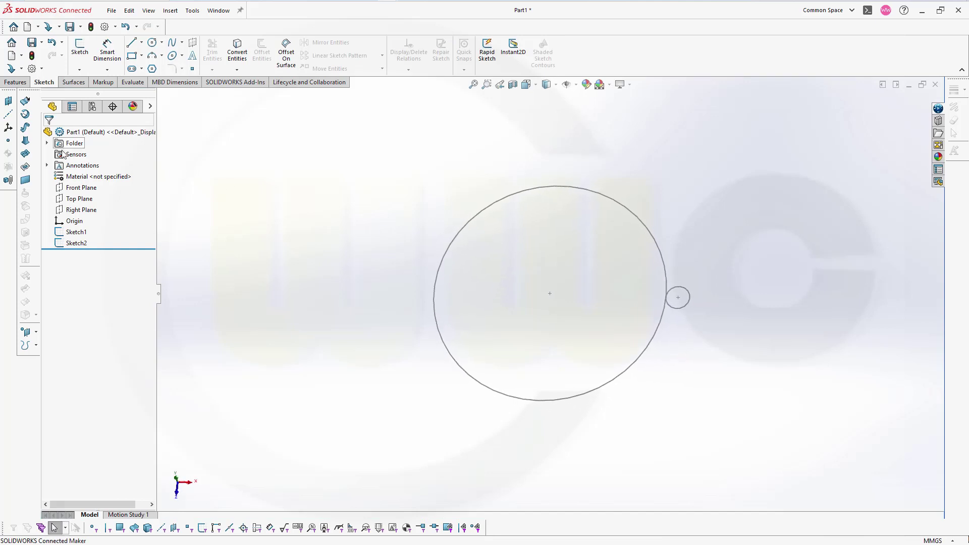
{"action": "left_click", "coordinate": [80, 187]}
{"action": "left_click", "coordinate": [108, 167]}
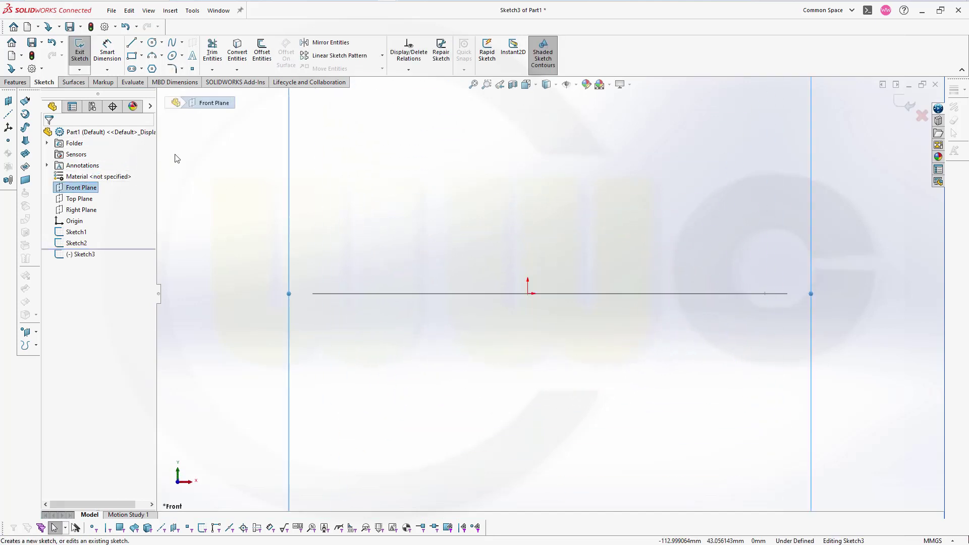
{"action": "left_click", "coordinate": [151, 43]}
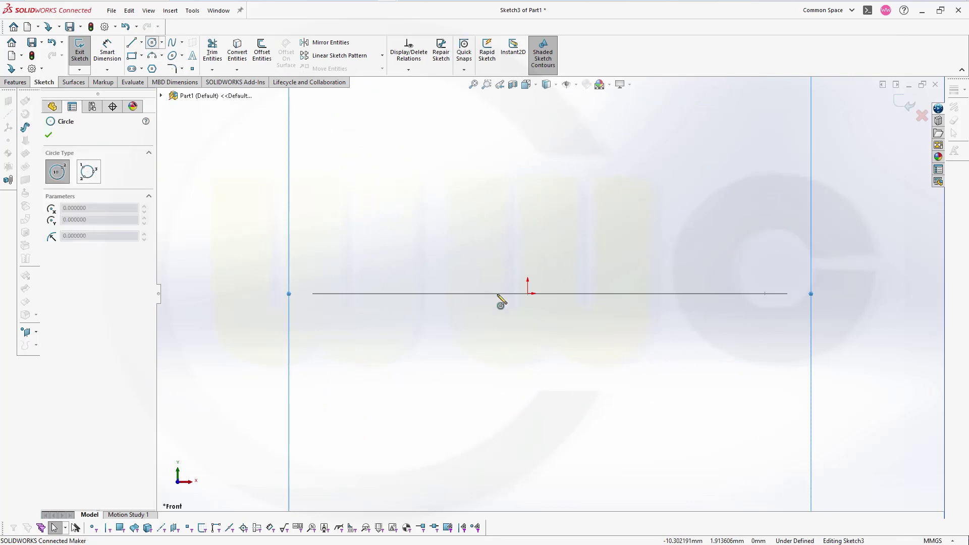
{"action": "left_click", "coordinate": [527, 294]}
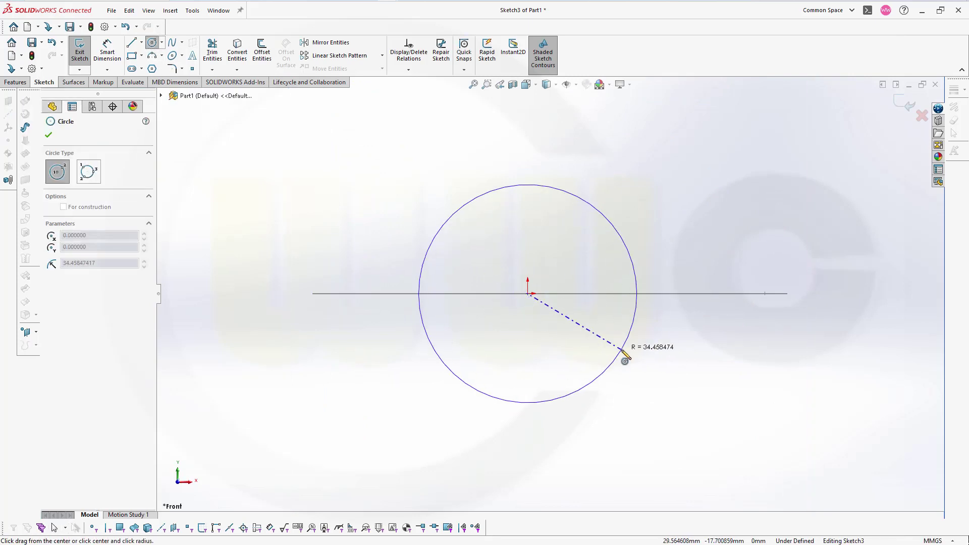
{"action": "left_click", "coordinate": [615, 357]}
- Dimension the Front Plane circle's diameter to 83 mm and exit the sketch
{"action": "left_click", "coordinate": [114, 52]}
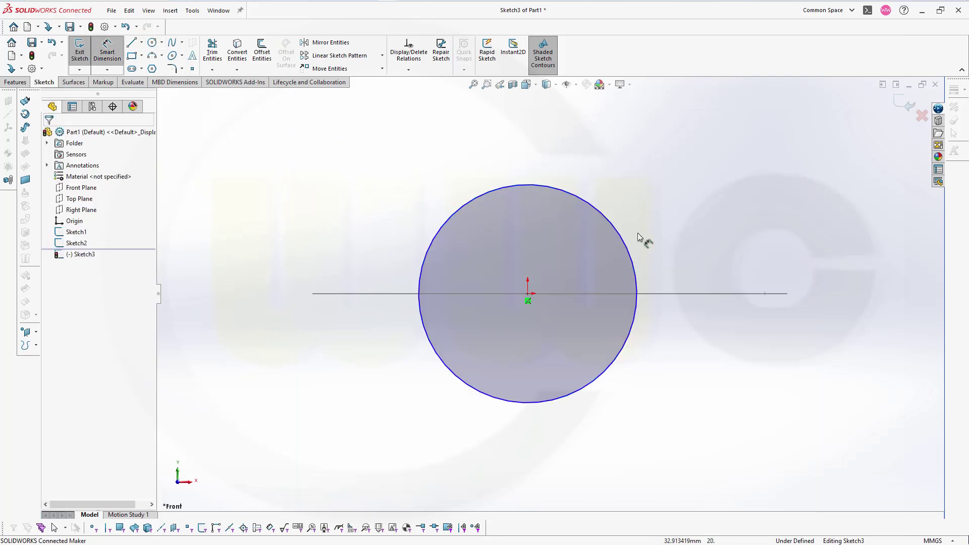
{"action": "left_click", "coordinate": [635, 261]}
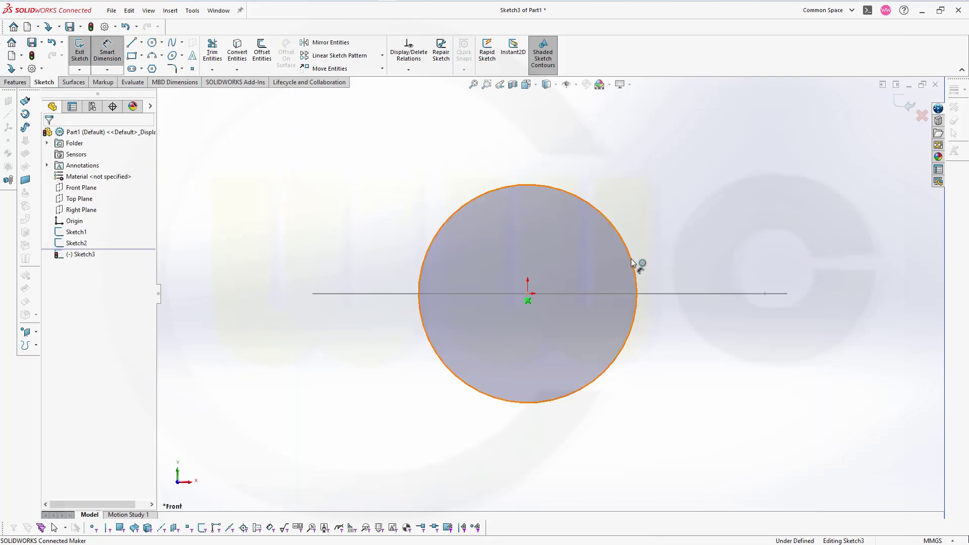
{"action": "left_click", "coordinate": [675, 246]}
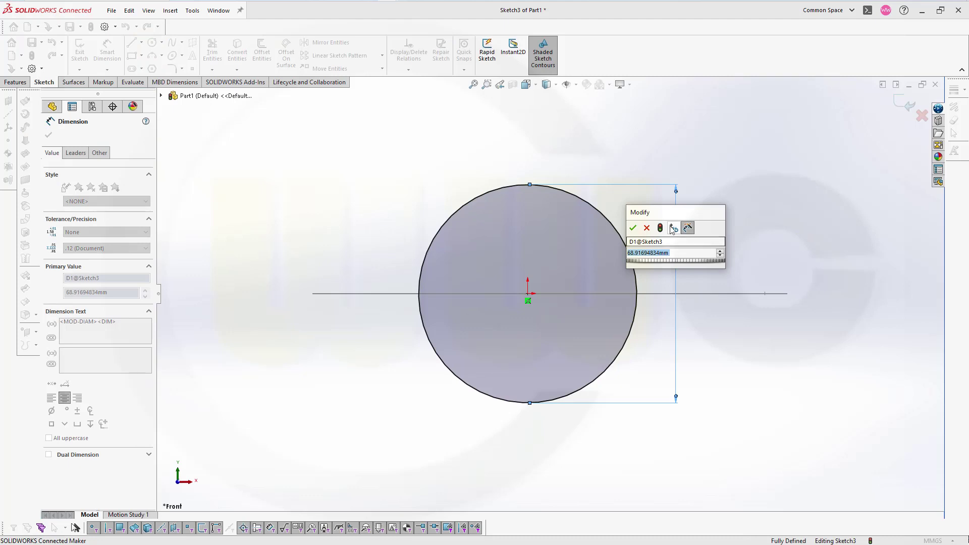
{"action": "type", "text": "83"}
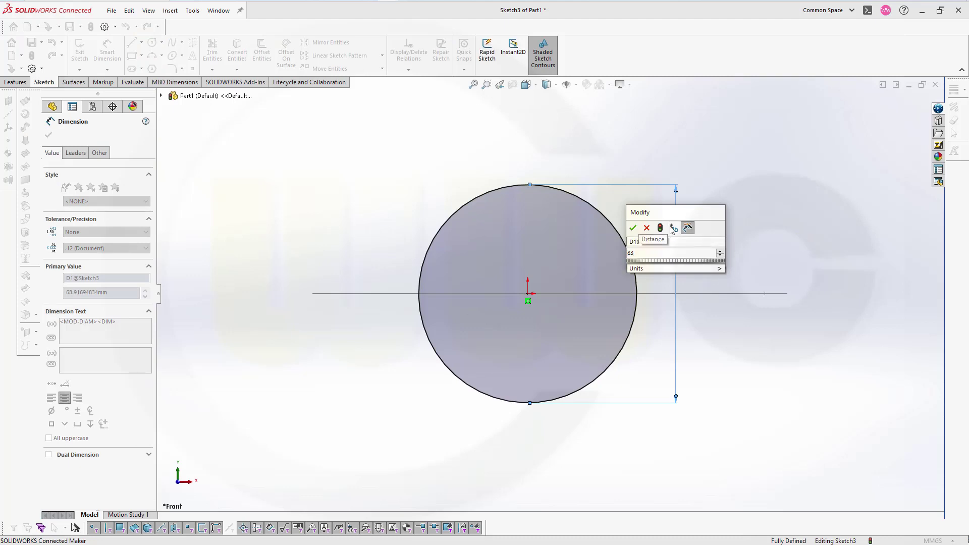
{"action": "key", "text": "Return"}
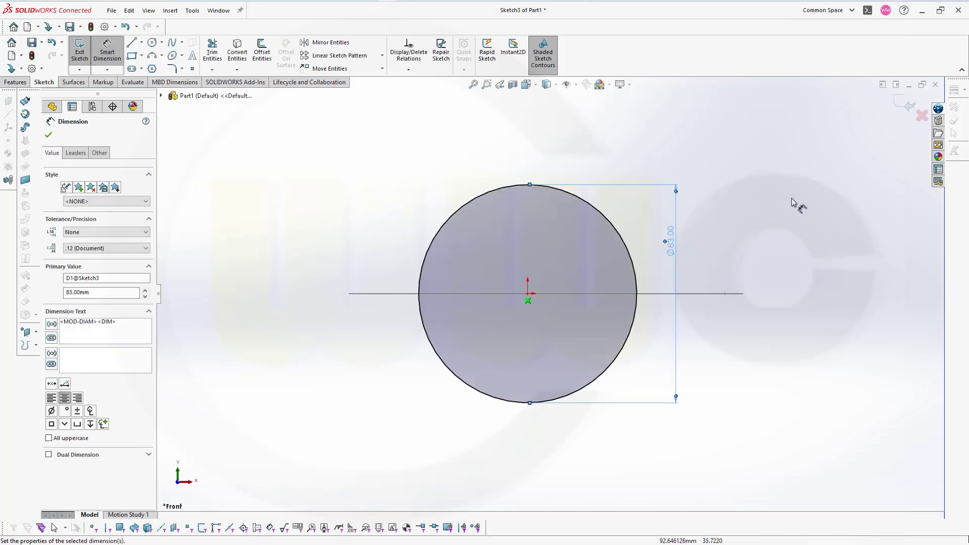
{"action": "left_click", "coordinate": [49, 135]}
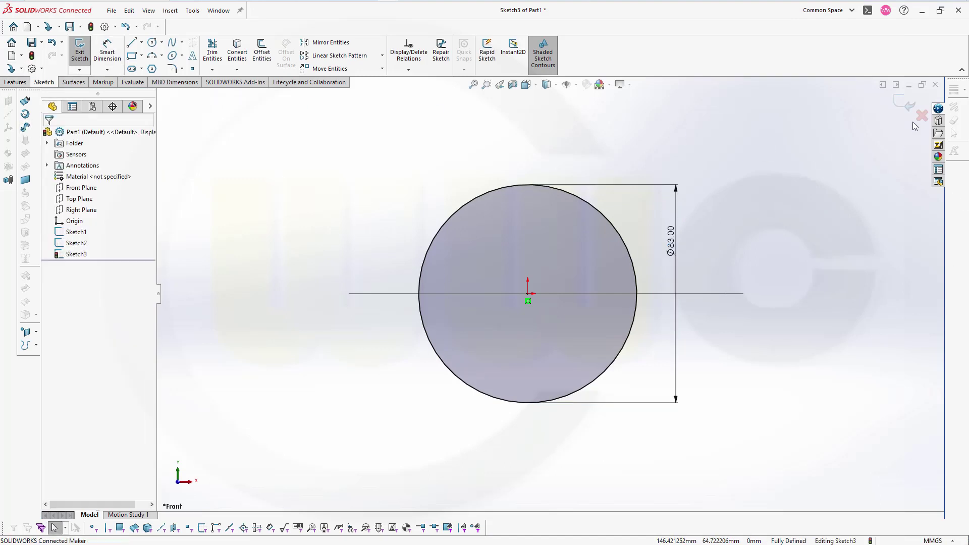
{"action": "left_click", "coordinate": [905, 106]}
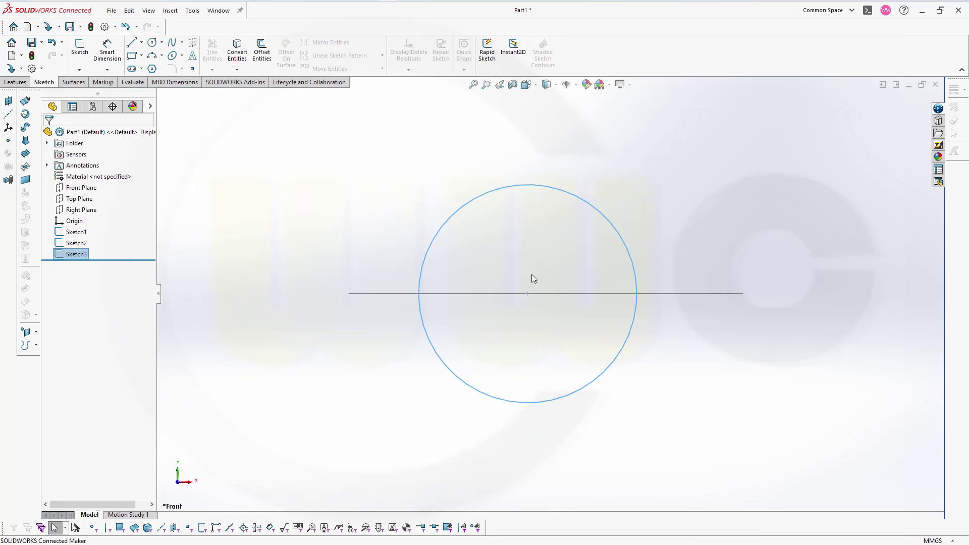
- Create a reference plane offset 260 mm above the Top Plane
{"action": "middle_click_drag", "start_coordinate": [401, 299], "coordinate": [354, 313]}
{"action": "scroll", "coordinate": [371, 184], "scroll_direction": "up", "scroll_amount": 2}
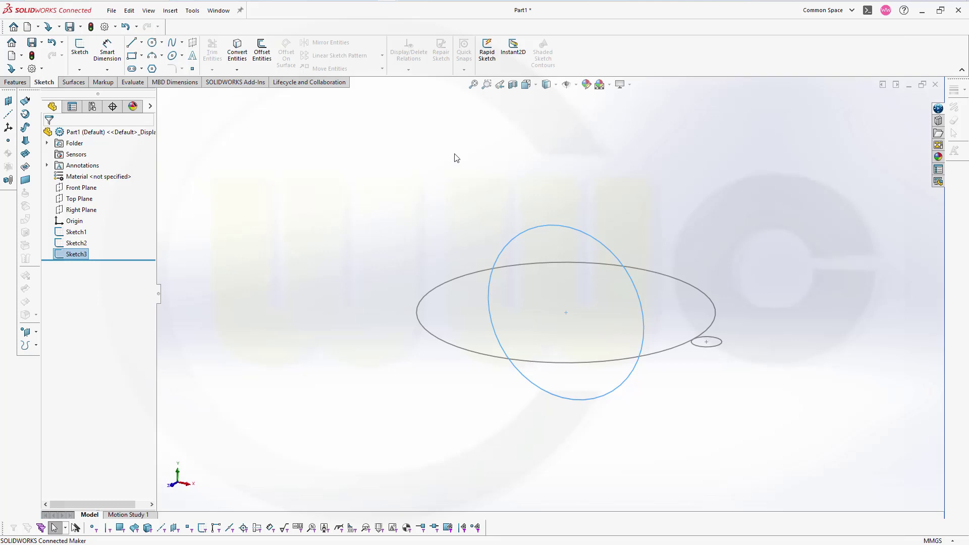
{"action": "scroll", "coordinate": [307, 184], "scroll_direction": "up", "scroll_amount": 3}
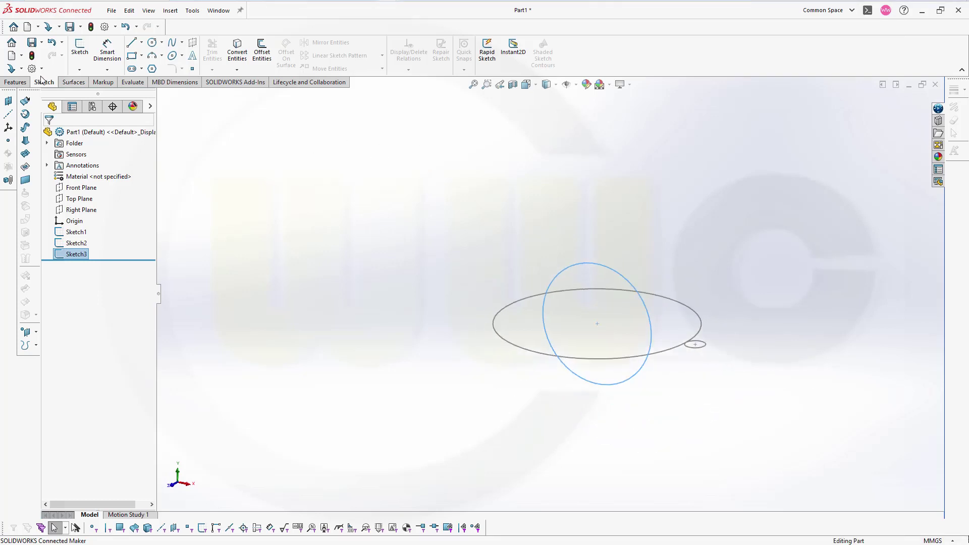
{"action": "left_click", "coordinate": [21, 84]}
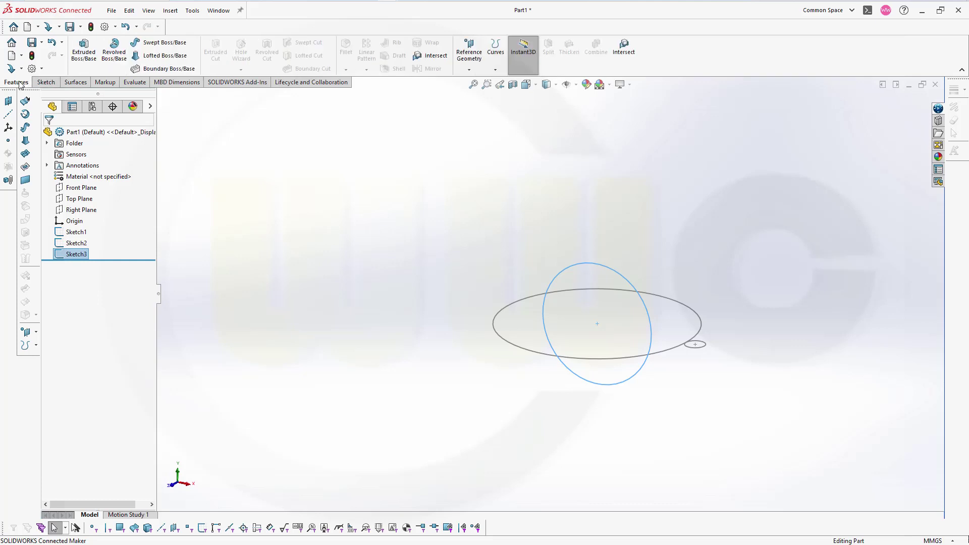
{"action": "left_click", "coordinate": [458, 183]}
{"action": "left_click", "coordinate": [470, 71]}
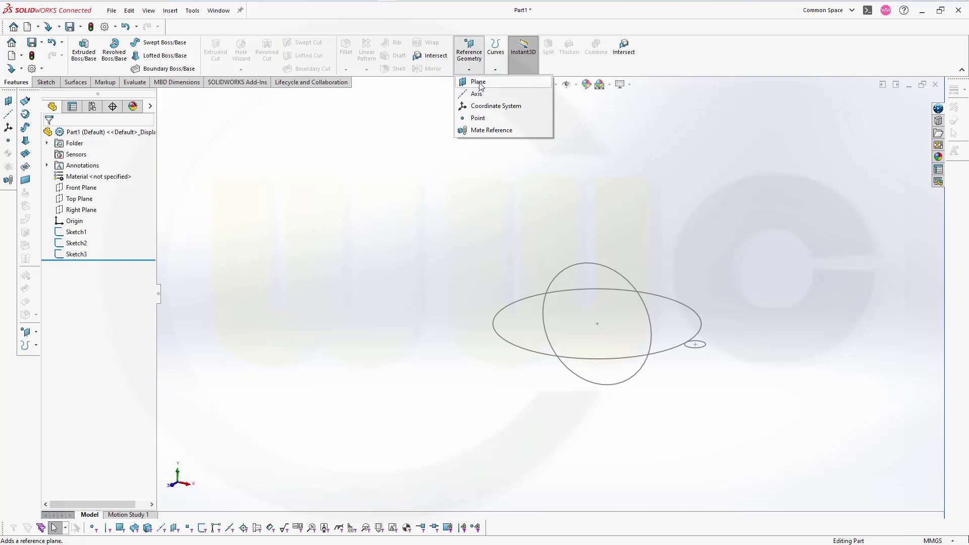
{"action": "left_click", "coordinate": [475, 80]}
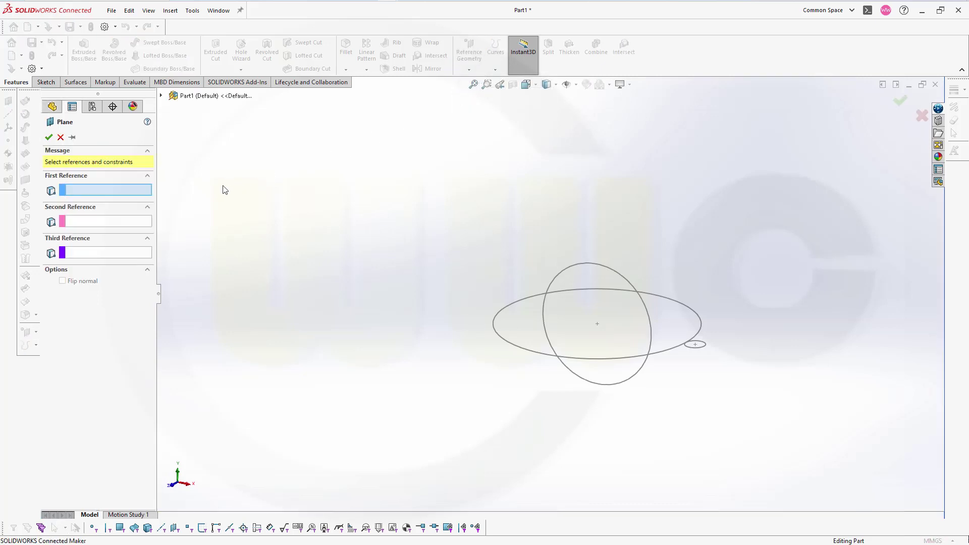
{"action": "left_click", "coordinate": [160, 95]}
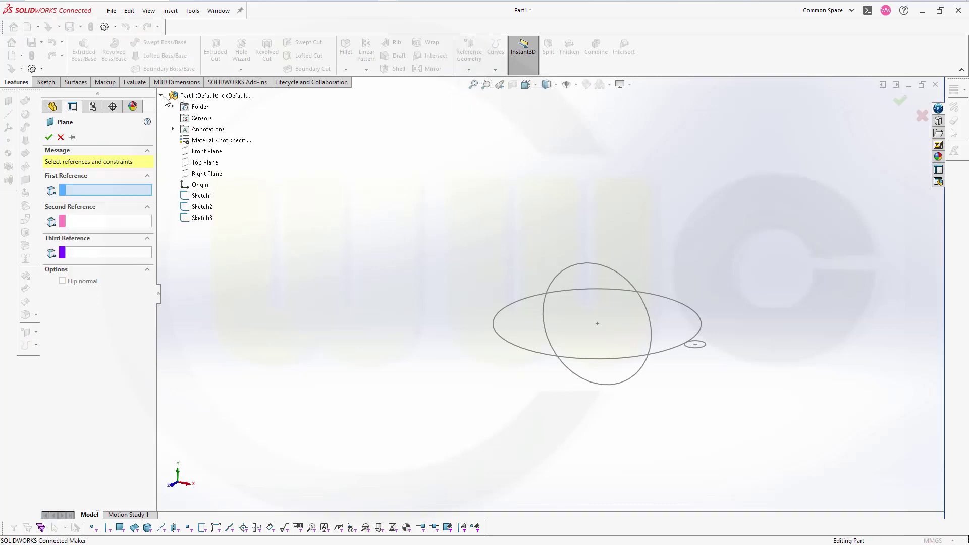
{"action": "left_click", "coordinate": [209, 162]}
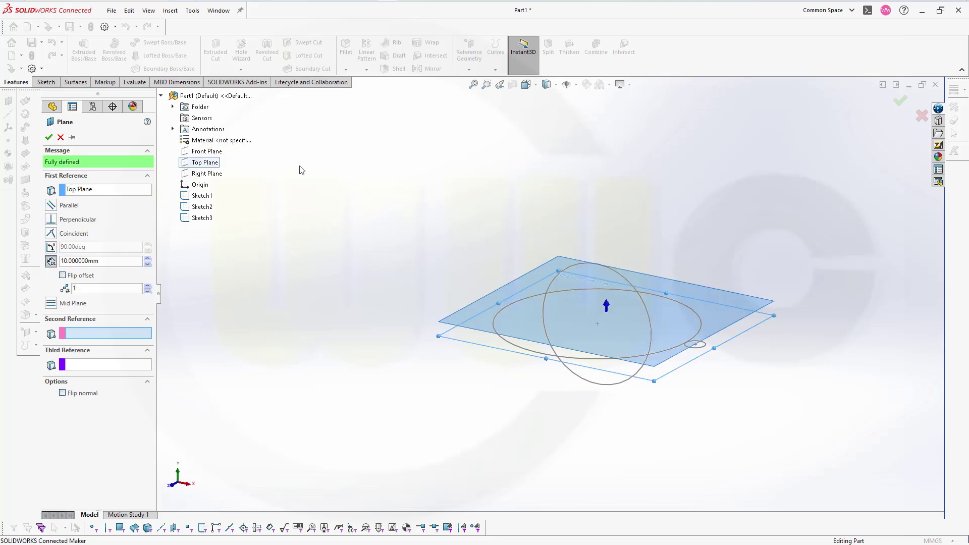
{"action": "double_click", "coordinate": [129, 261]}
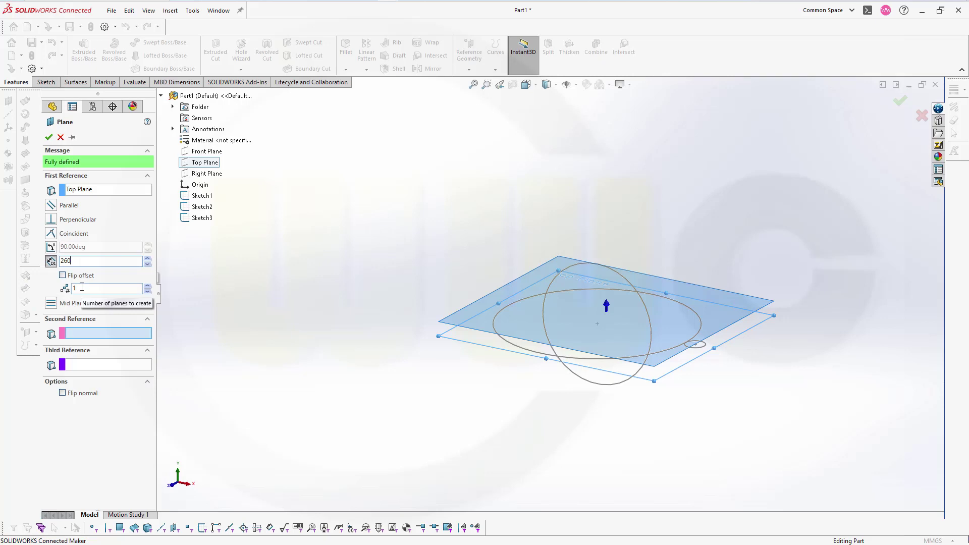
{"action": "key", "text": "Return"}
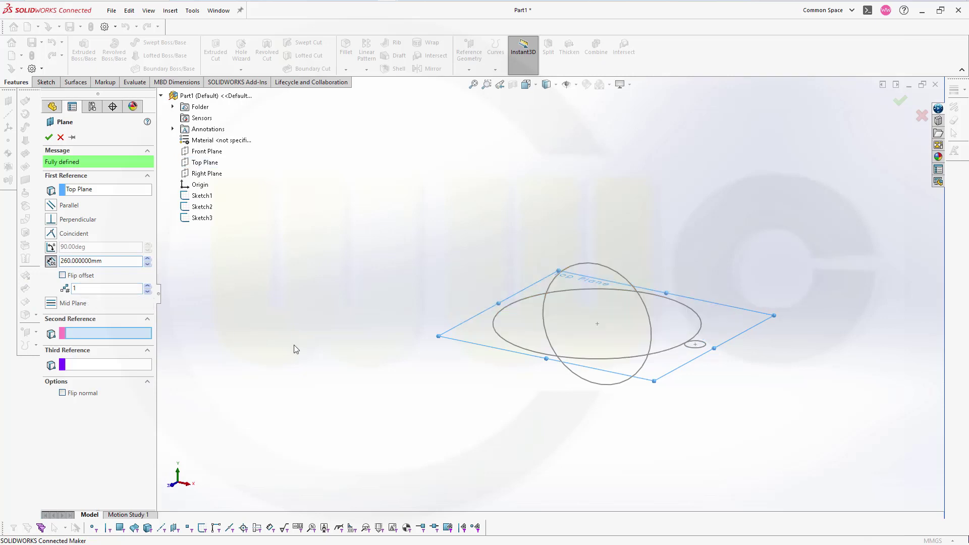
{"action": "left_click", "coordinate": [49, 137]}
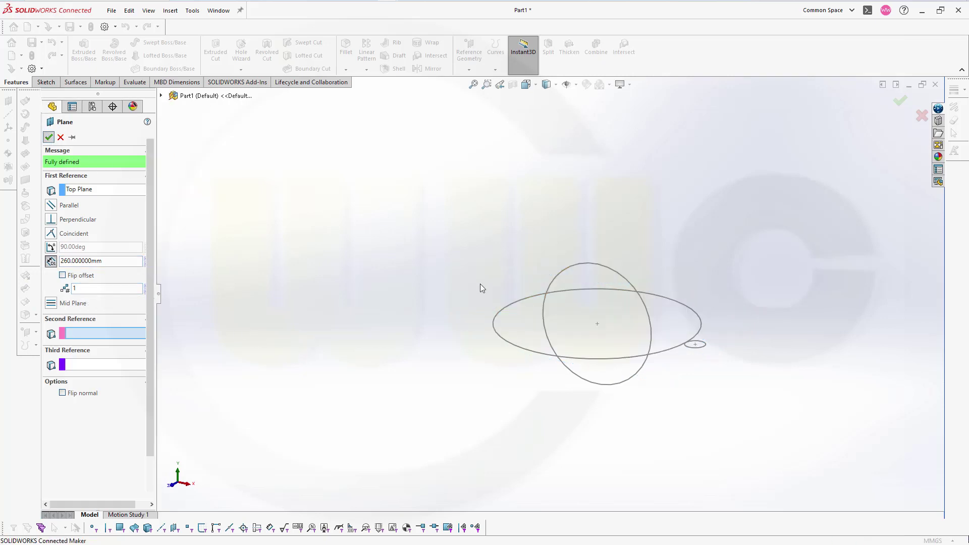
- Reorder the new offset plane in the feature tree so it sits directly after the origin, ahead of the first sketch
{"action": "scroll", "coordinate": [316, 267], "scroll_direction": "down", "scroll_amount": 1}
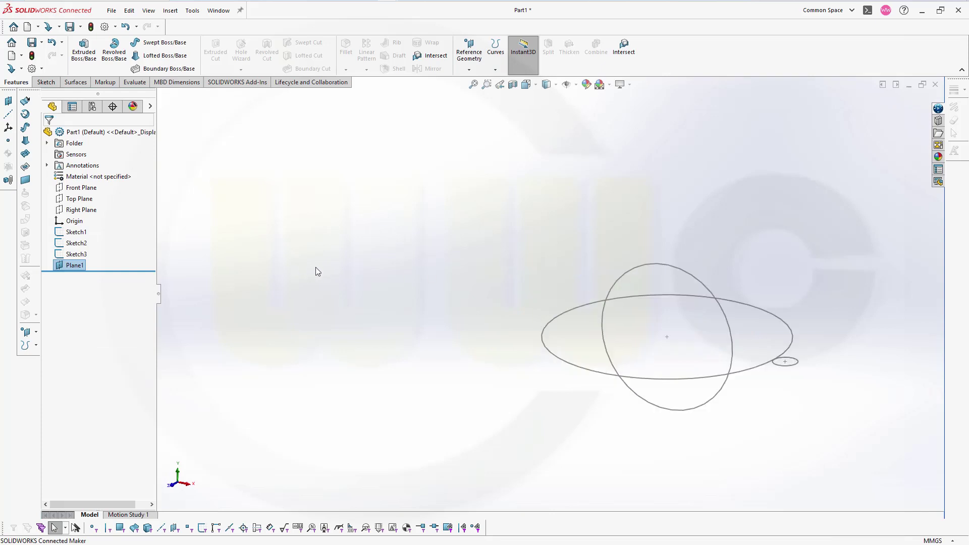
{"action": "scroll", "coordinate": [377, 258], "scroll_direction": "up", "scroll_amount": 4}
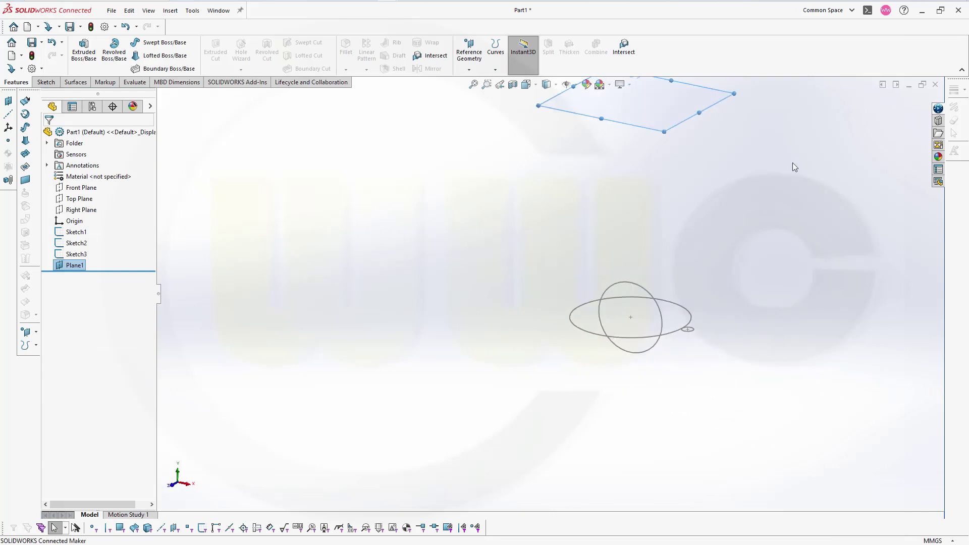
{"action": "scroll", "coordinate": [755, 137], "scroll_direction": "up", "scroll_amount": 1}
{"action": "left_click", "coordinate": [472, 223]}
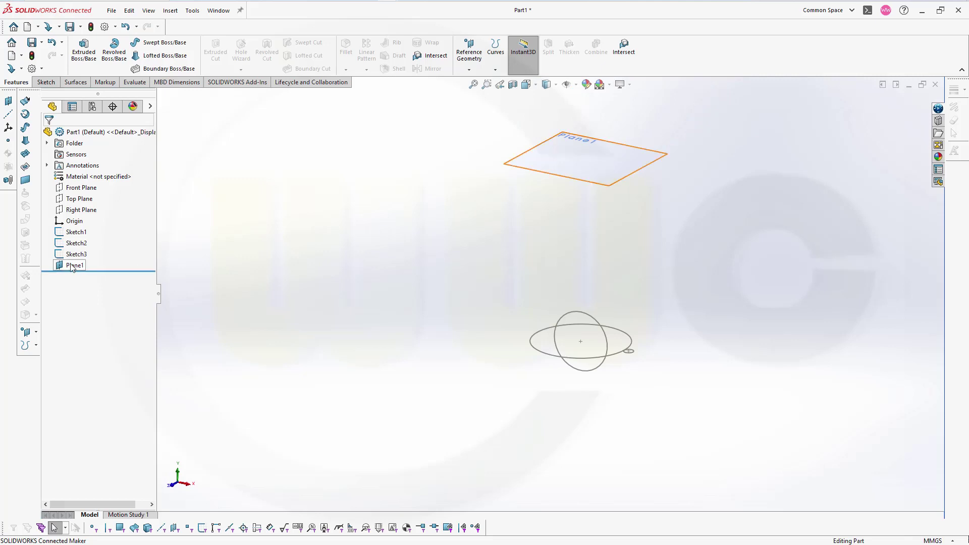
{"action": "left_click_drag", "start_coordinate": [72, 267], "coordinate": [94, 222]}
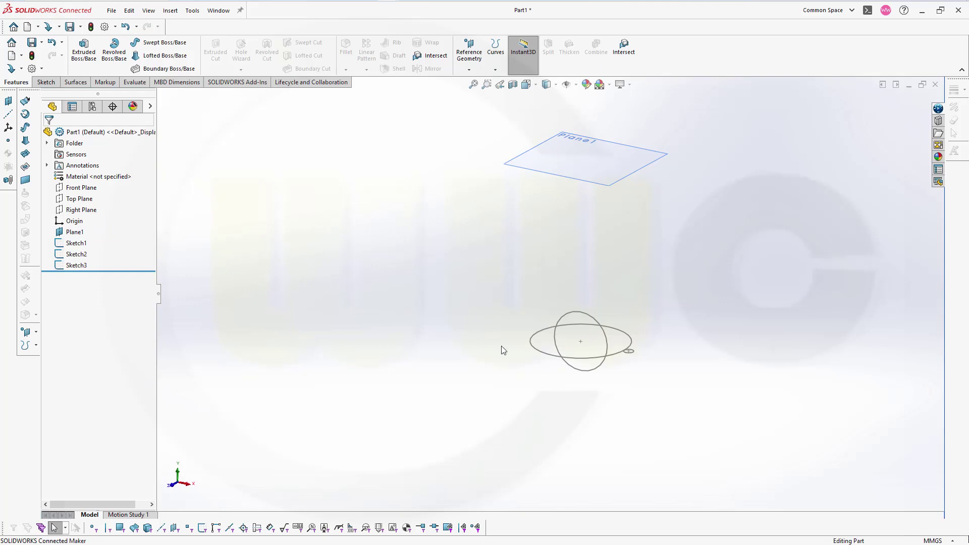
- Start a boss extrusion of the large Top Plane circle as a one-direction thin feature with a 5 mm wall thickened inward
{"action": "scroll", "coordinate": [545, 362], "scroll_direction": "up", "scroll_amount": 2}
{"action": "scroll", "coordinate": [550, 333], "scroll_direction": "down", "scroll_amount": 3}
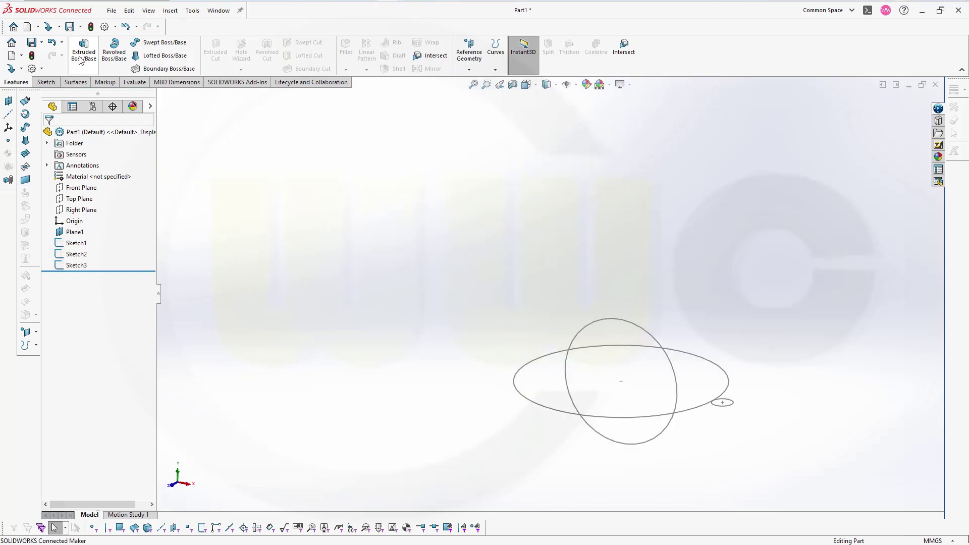
{"action": "left_click", "coordinate": [557, 409]}
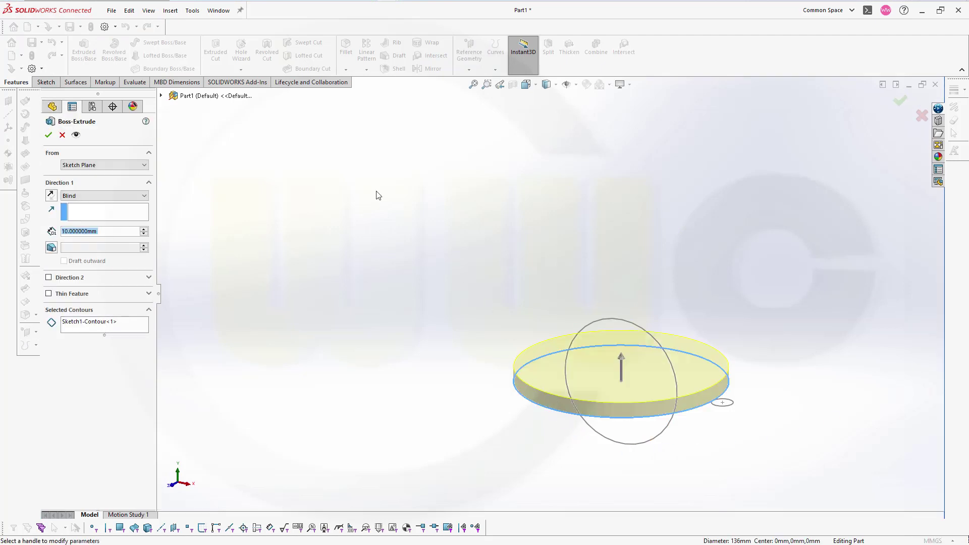
{"action": "left_click", "coordinate": [49, 294]}
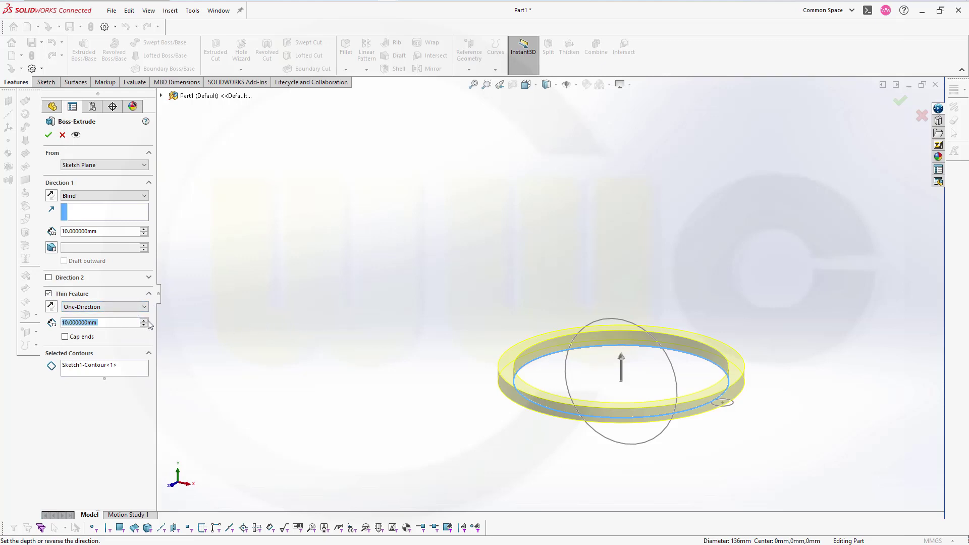
{"action": "type", "text": "5"}
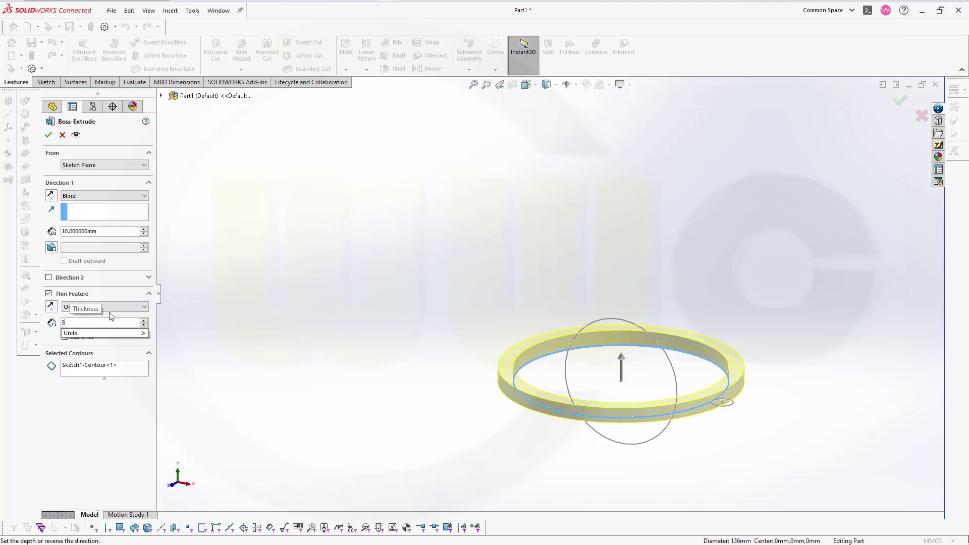
{"action": "key", "text": "Return"}
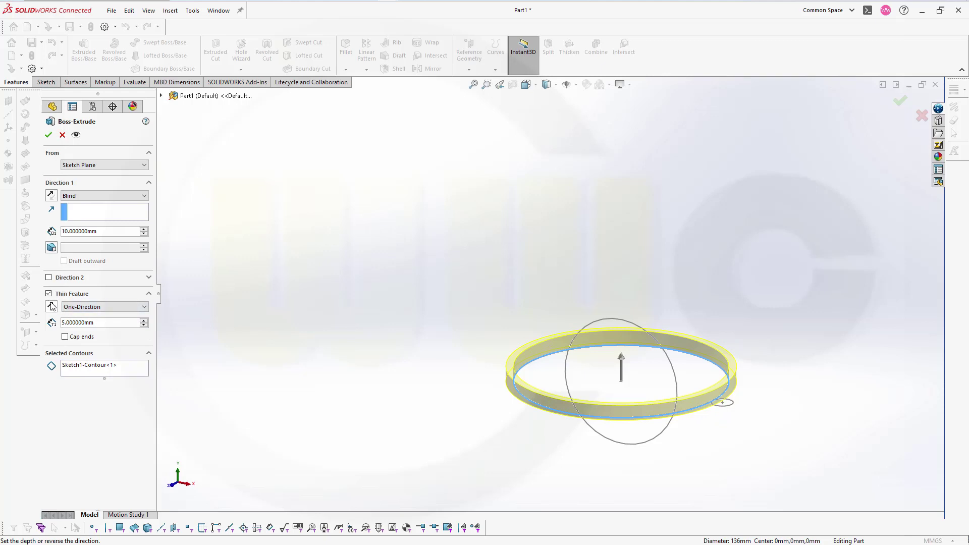
{"action": "left_click", "coordinate": [52, 306]}
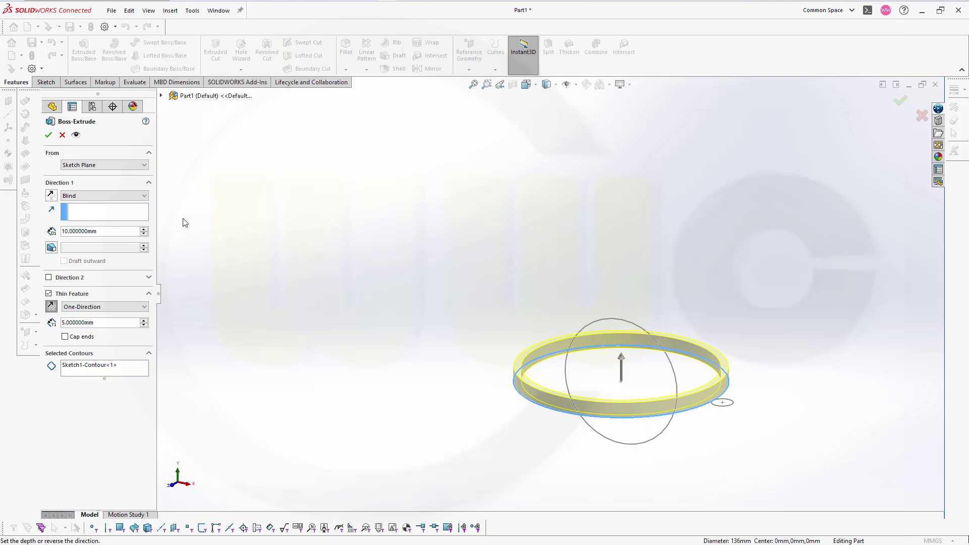
- Set the extrusion's end condition to Up To Surface, ending at the offset plane above the Top Plane
{"action": "left_click", "coordinate": [142, 196]}
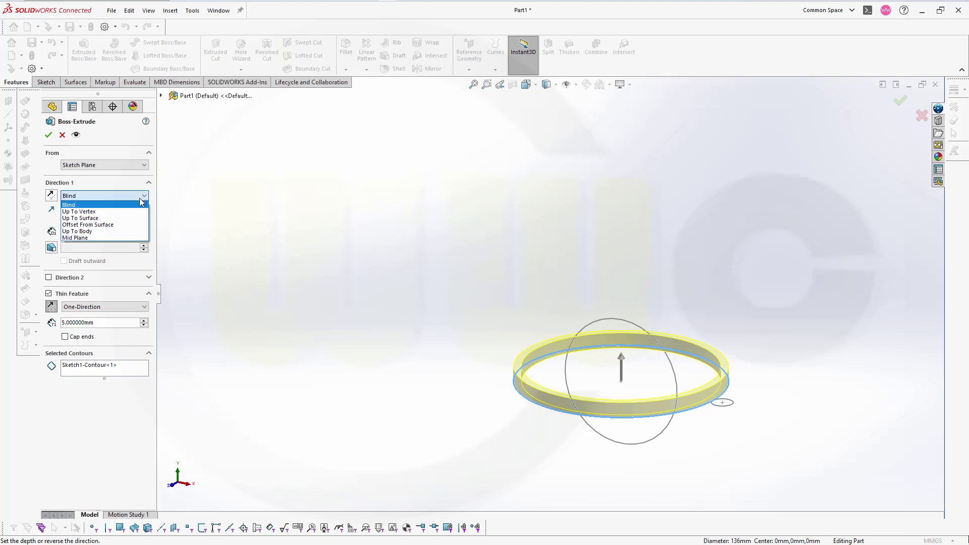
{"action": "left_click", "coordinate": [116, 218]}
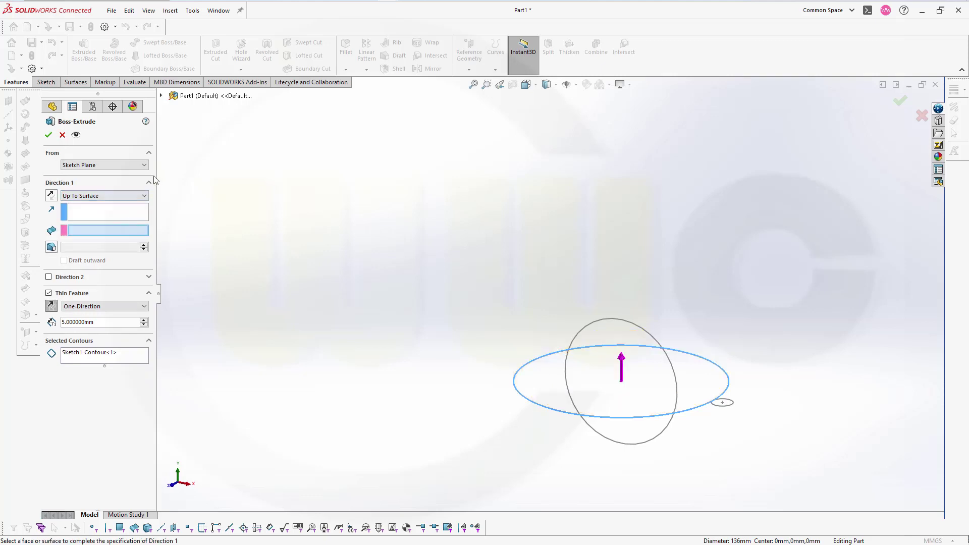
{"action": "left_click", "coordinate": [161, 96]}
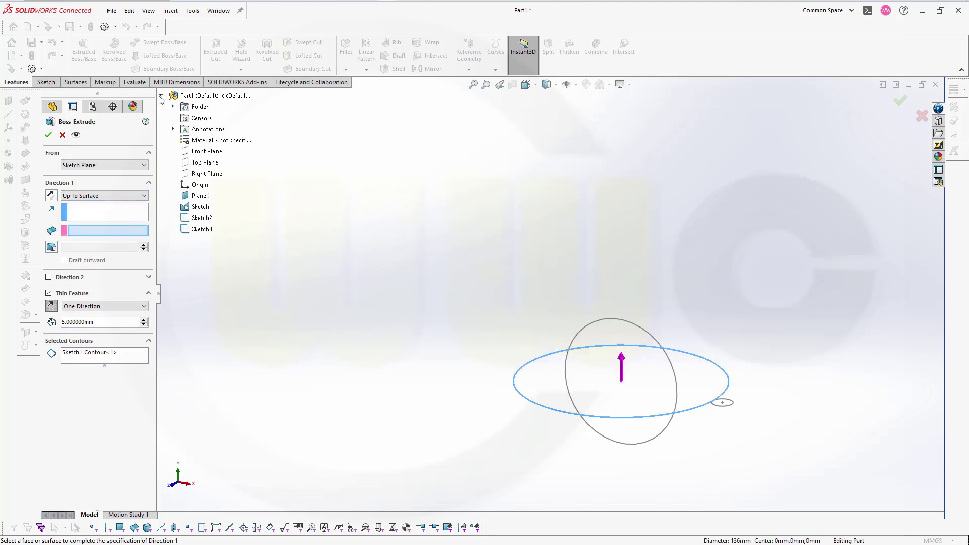
{"action": "left_click", "coordinate": [200, 197]}
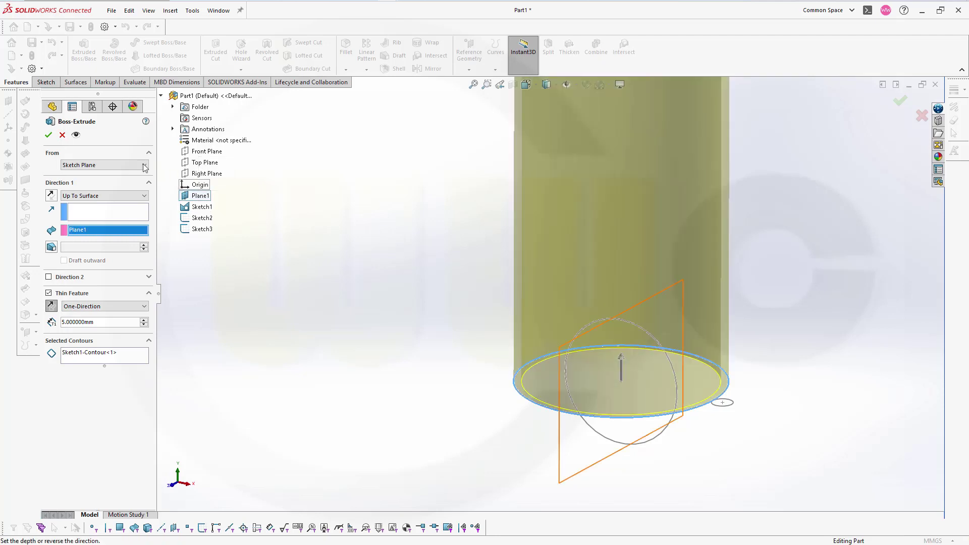
- Finish the thin-walled tube extrusion and fit the whole part in view
{"action": "left_click", "coordinate": [48, 135]}
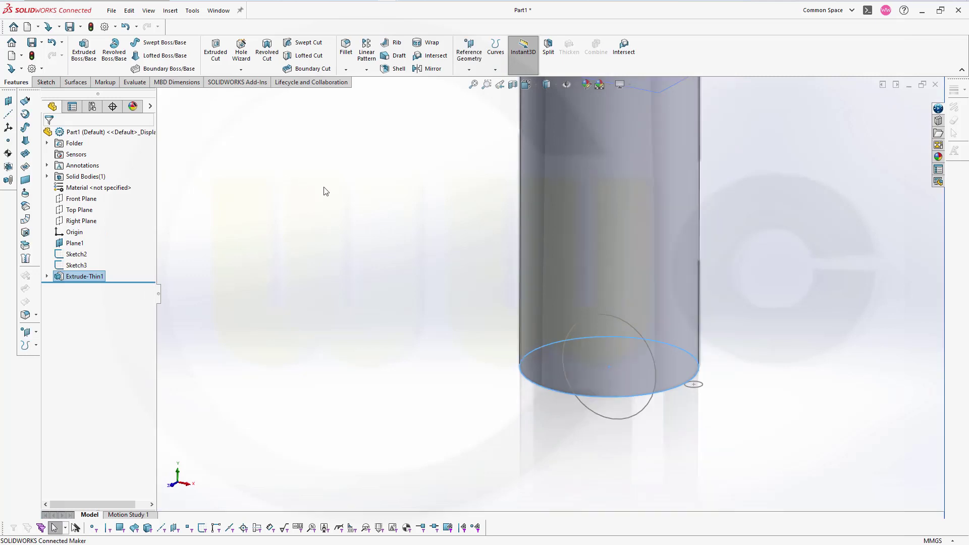
{"action": "key", "text": "f"}
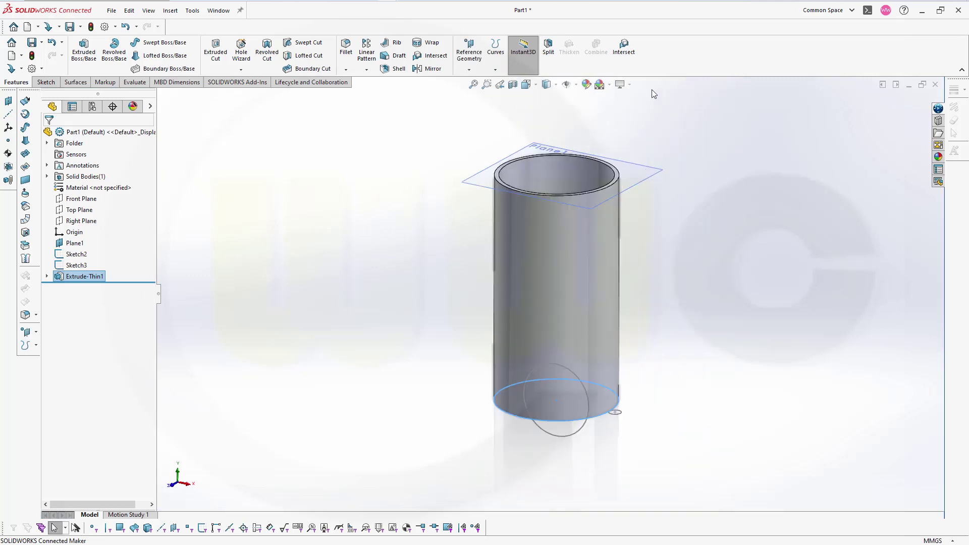
- Turn off RealView Graphics and Ambient Occlusion for the model display
{"action": "left_click", "coordinate": [630, 84]}
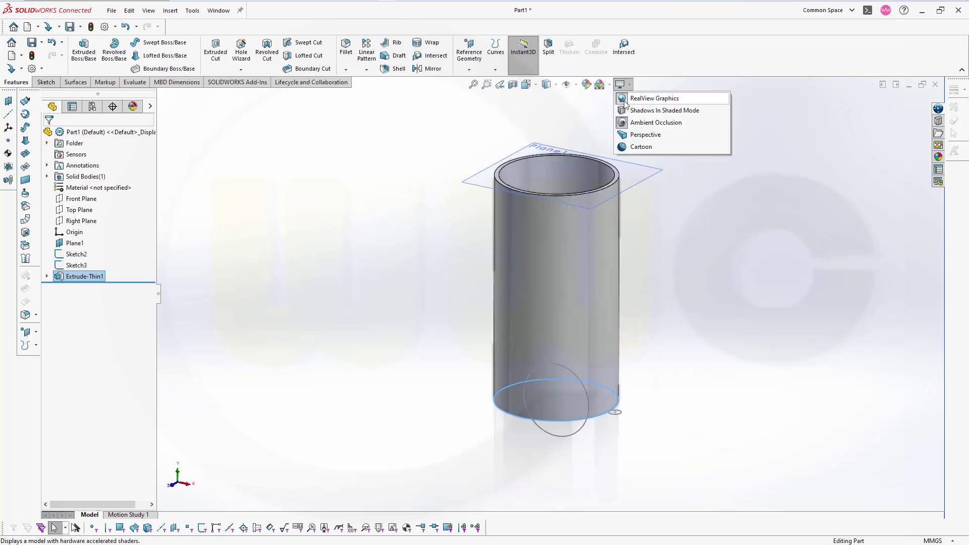
{"action": "left_click", "coordinate": [621, 100]}
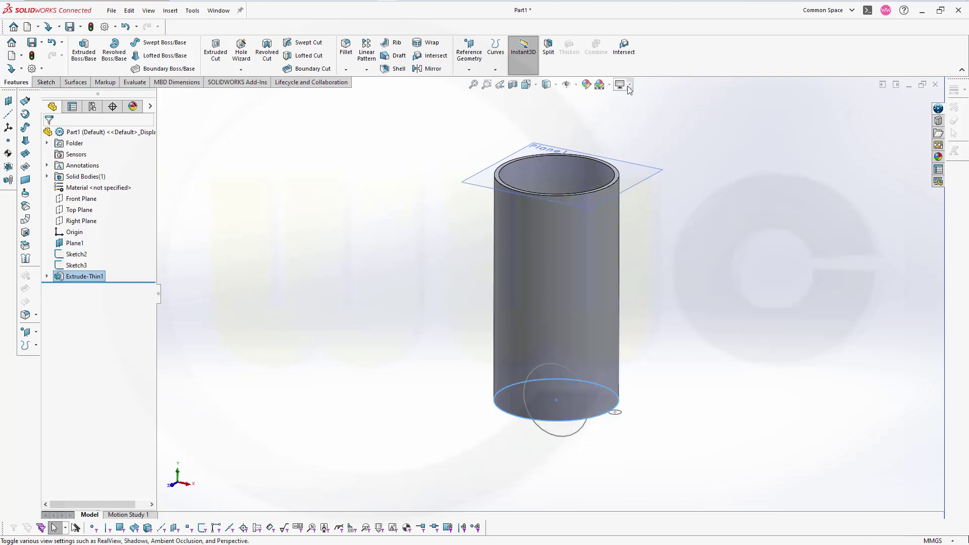
{"action": "left_click", "coordinate": [628, 85]}
{"action": "left_click", "coordinate": [636, 122]}
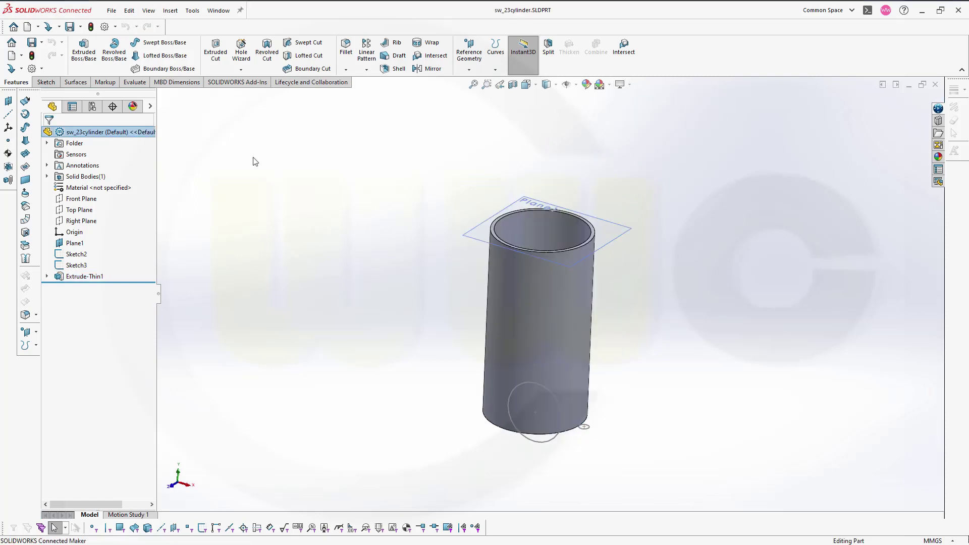
- Start a boss extrusion reusing the tube's circle sketch (Sketch1), with the Surface/Face/Plane start condition set to the offset plane Plane1
{"action": "left_click", "coordinate": [47, 276]}
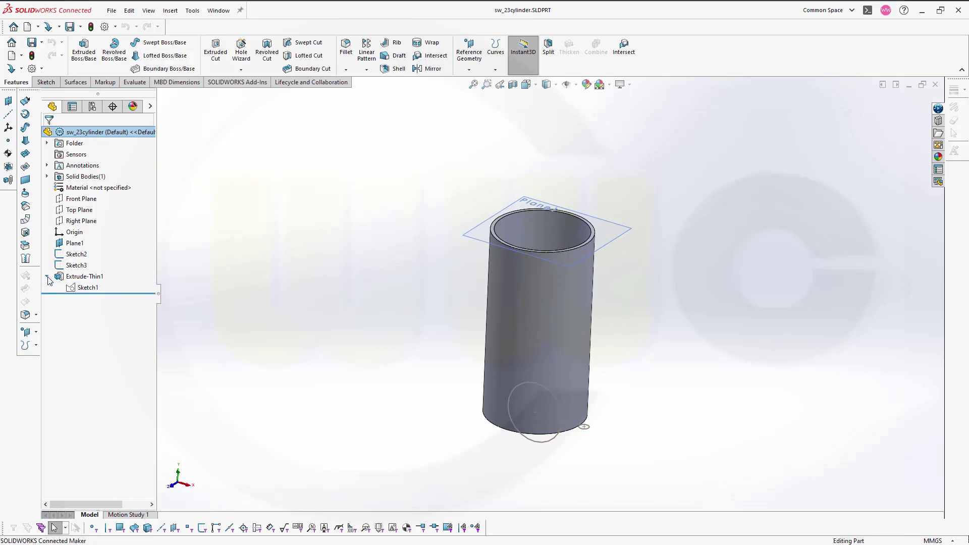
{"action": "left_click", "coordinate": [82, 289]}
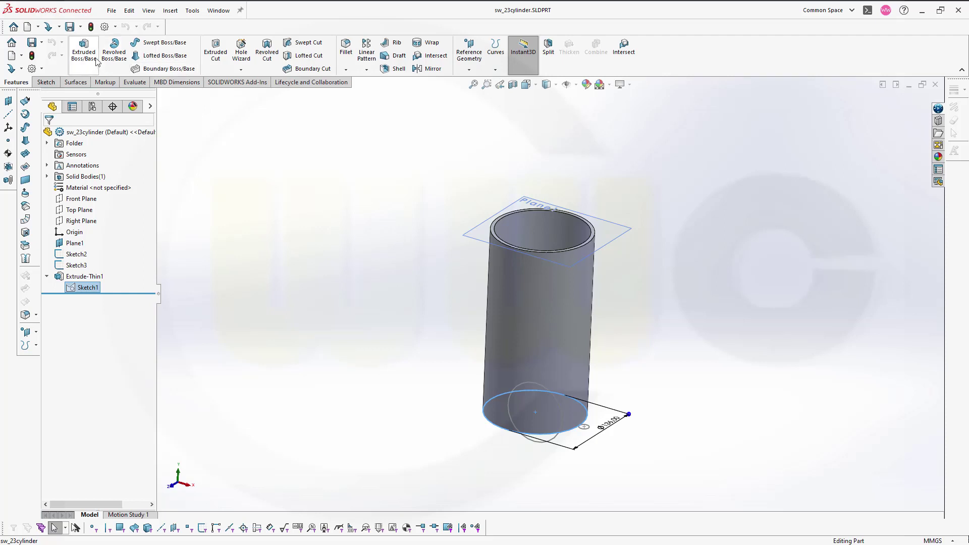
{"action": "left_click", "coordinate": [83, 49]}
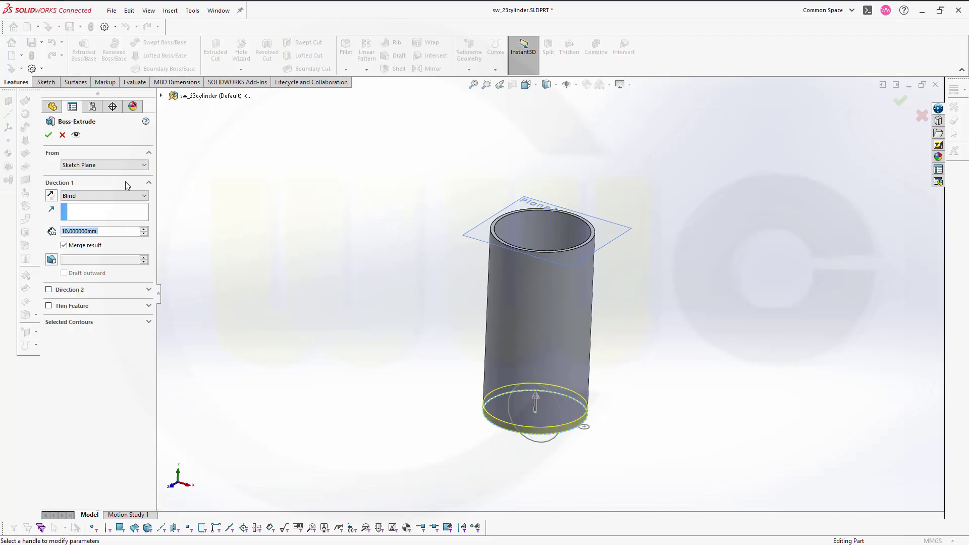
{"action": "left_click", "coordinate": [142, 166]}
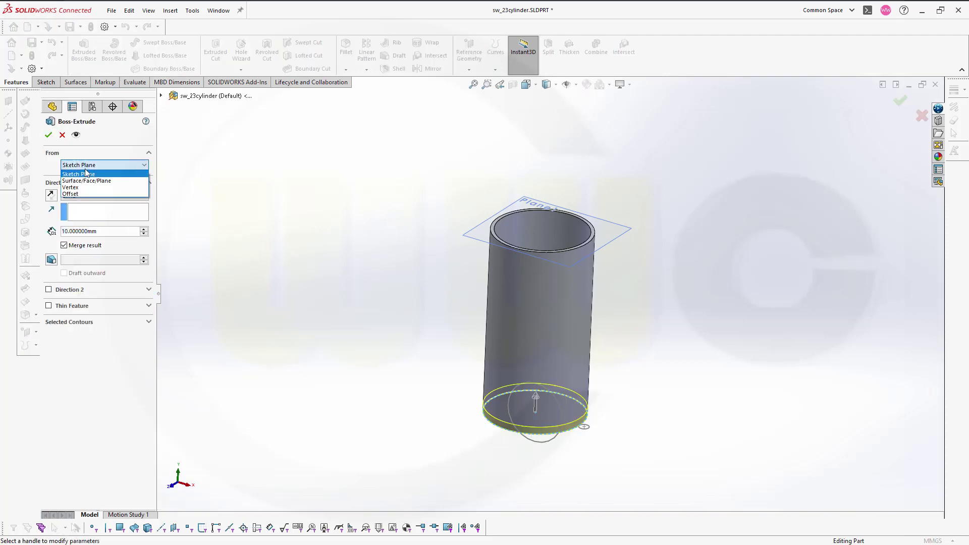
{"action": "left_click", "coordinate": [86, 172]}
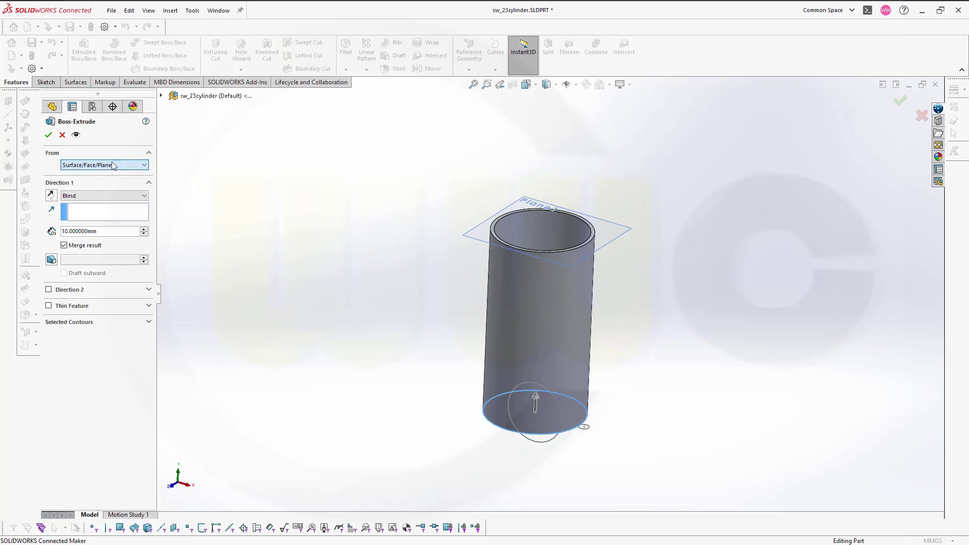
{"action": "left_click", "coordinate": [469, 238]}
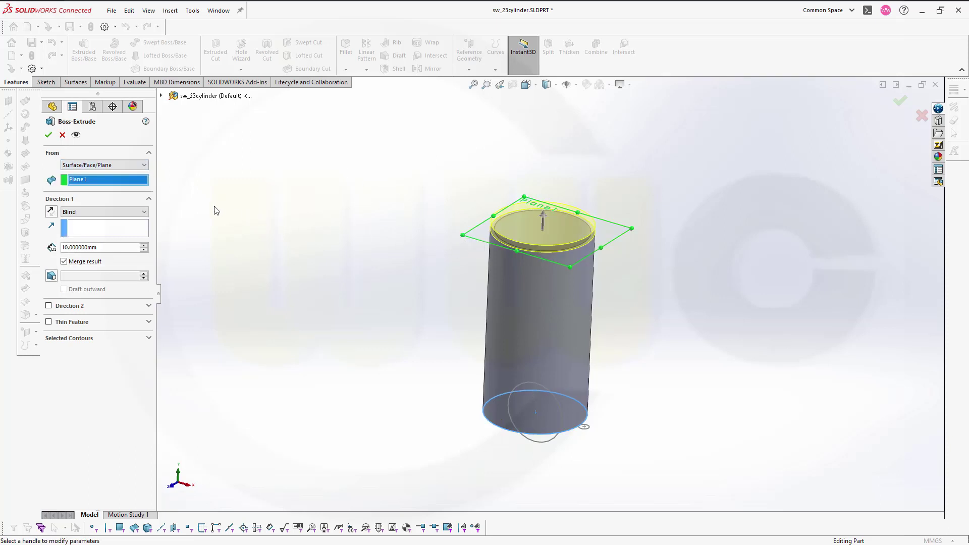
- Set the extrusion's end condition to Offset From Surface, referencing the Top Plane with an offset distance of 260-1,67 mm
{"action": "left_click", "coordinate": [144, 213]}
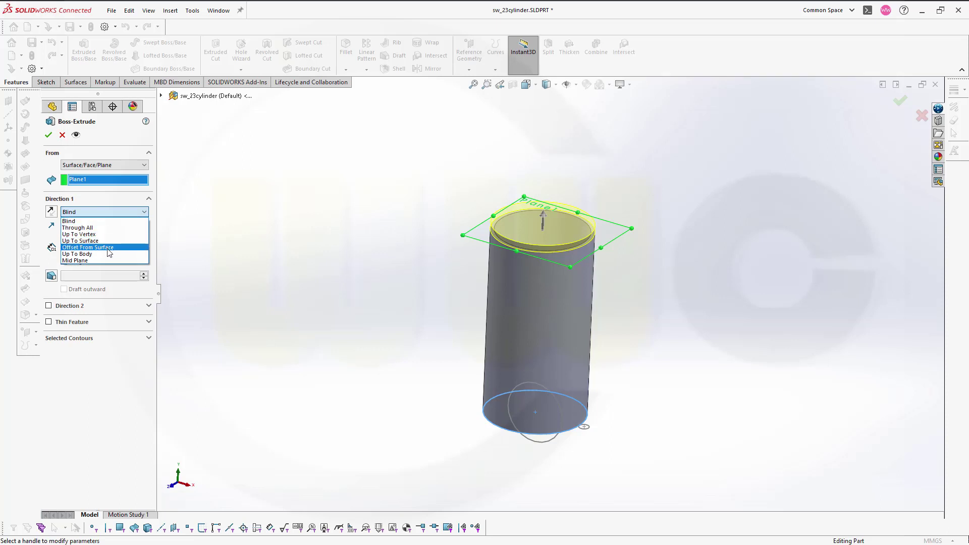
{"action": "left_click", "coordinate": [88, 248]}
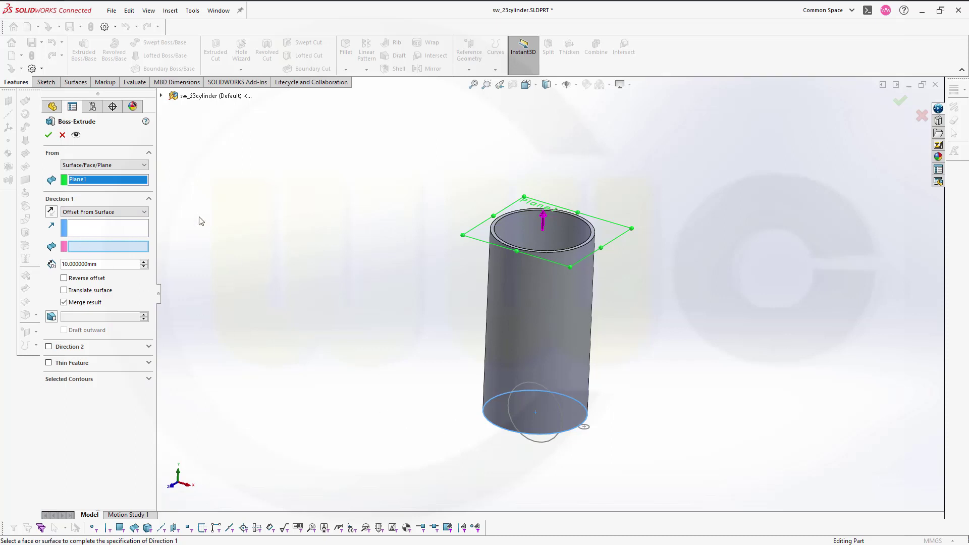
{"action": "left_click", "coordinate": [161, 96]}
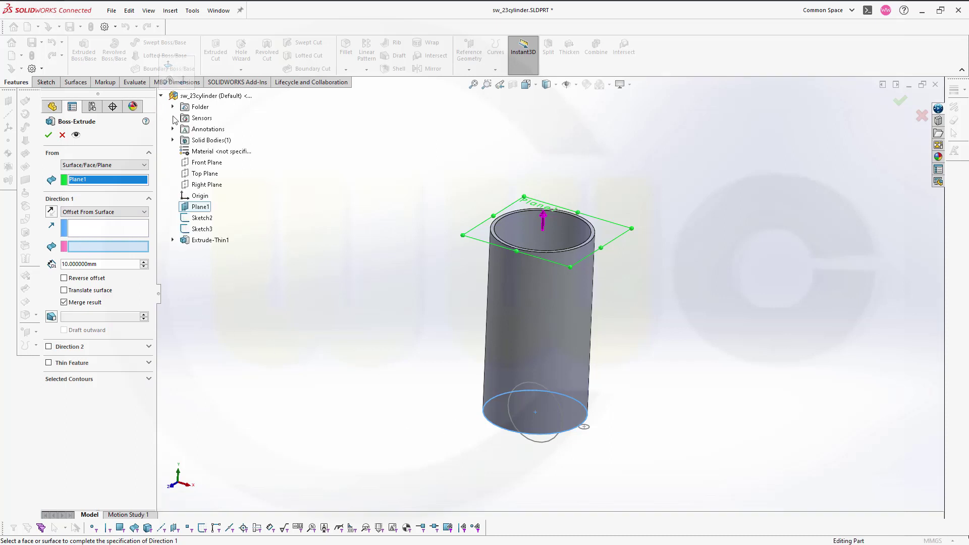
{"action": "left_click", "coordinate": [204, 174]}
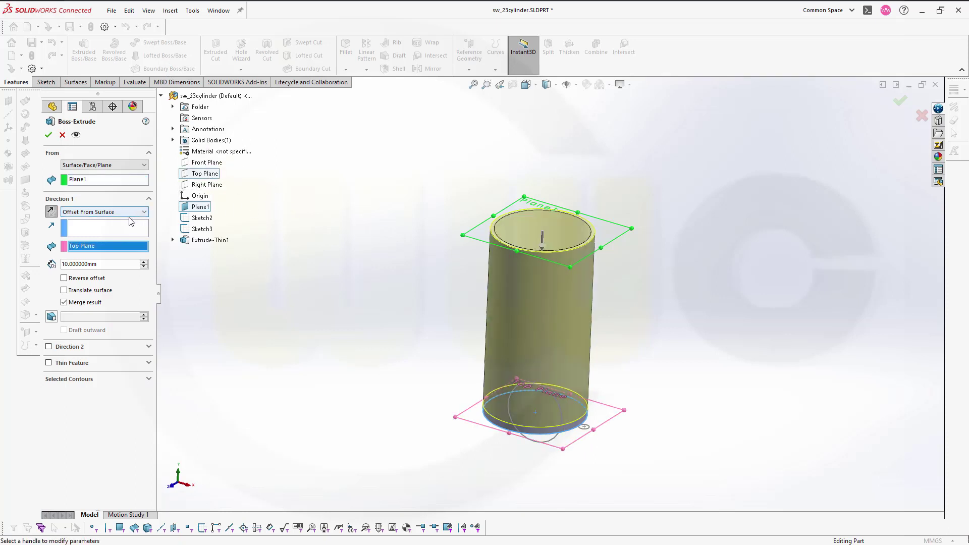
{"action": "double_click", "coordinate": [107, 263]}
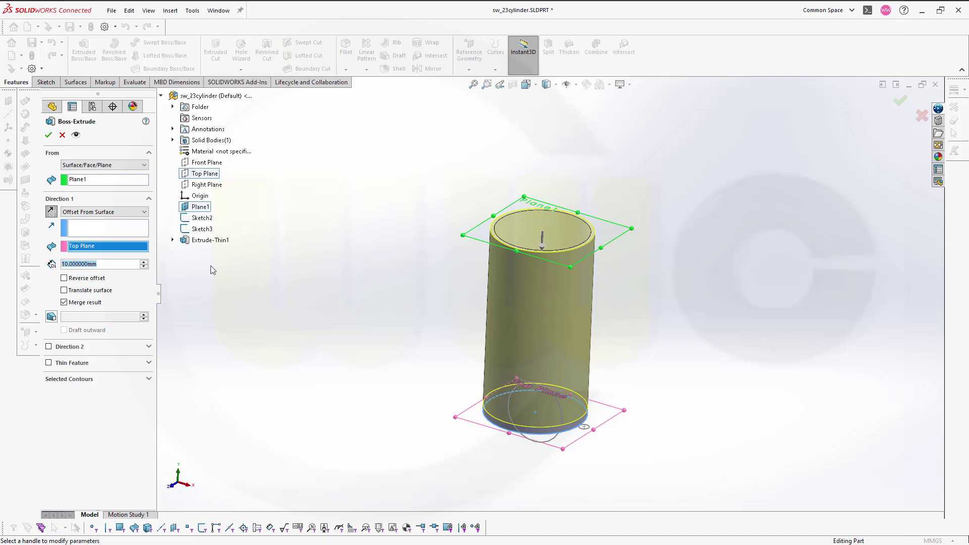
{"action": "type", "text": "1,"}
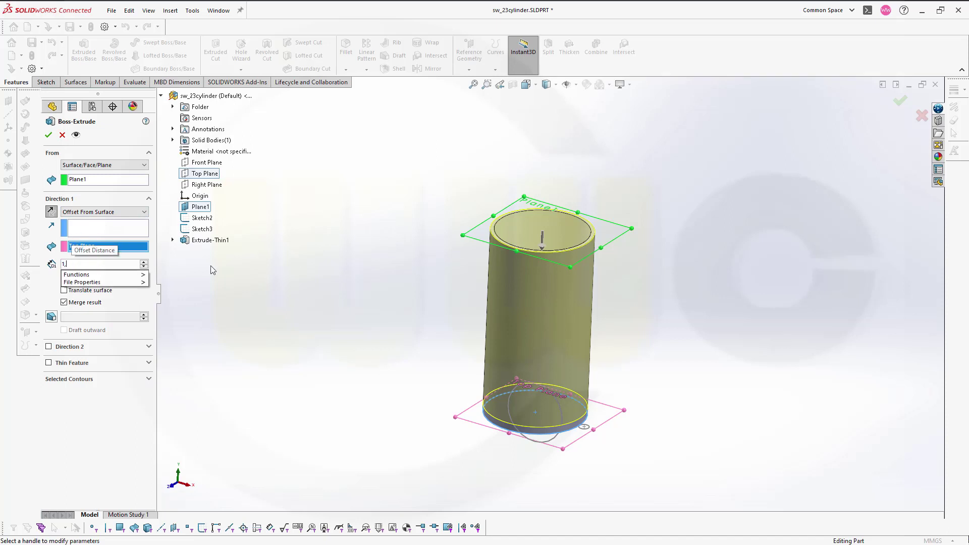
{"action": "type", "text": "67"}
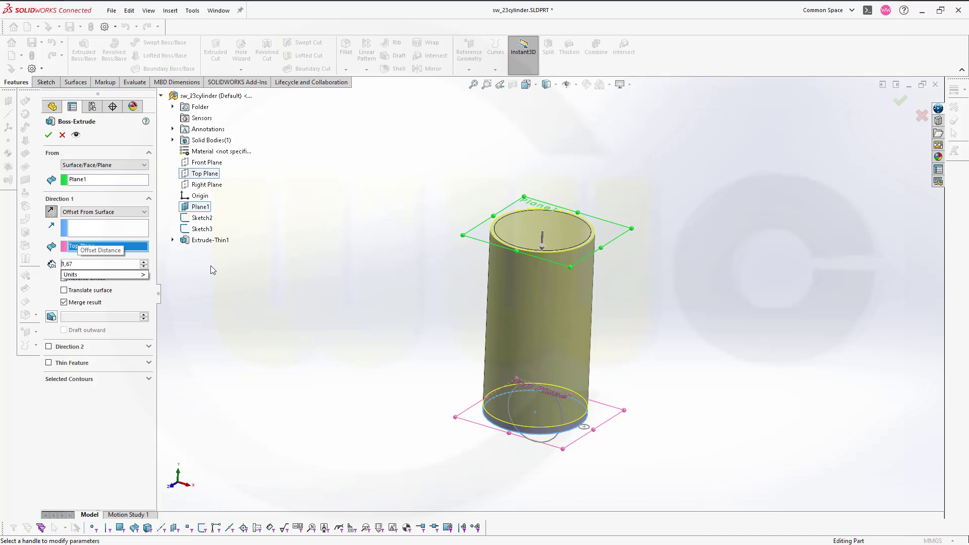
{"action": "key", "text": "Home"}
{"action": "type", "text": "260-"}
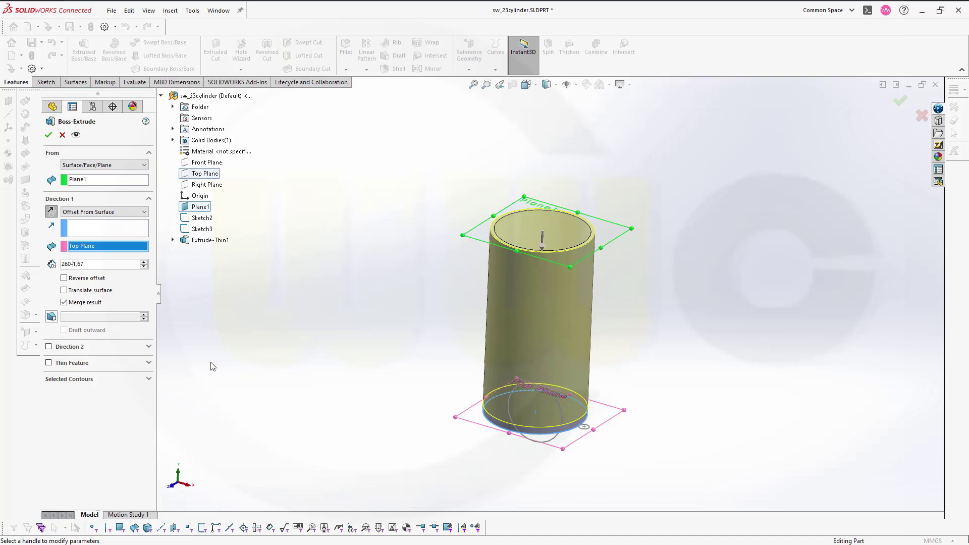
- Make the extrusion a two-direction thin feature with 7 mm and 5 mm wall thicknesses, and complete it
{"action": "left_click", "coordinate": [49, 362]}
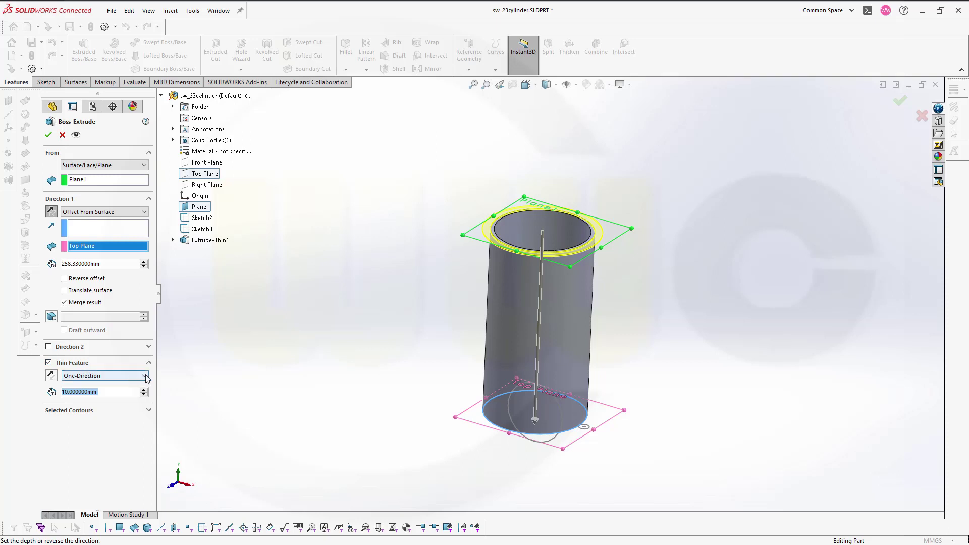
{"action": "left_click", "coordinate": [144, 375]}
{"action": "left_click", "coordinate": [90, 398]}
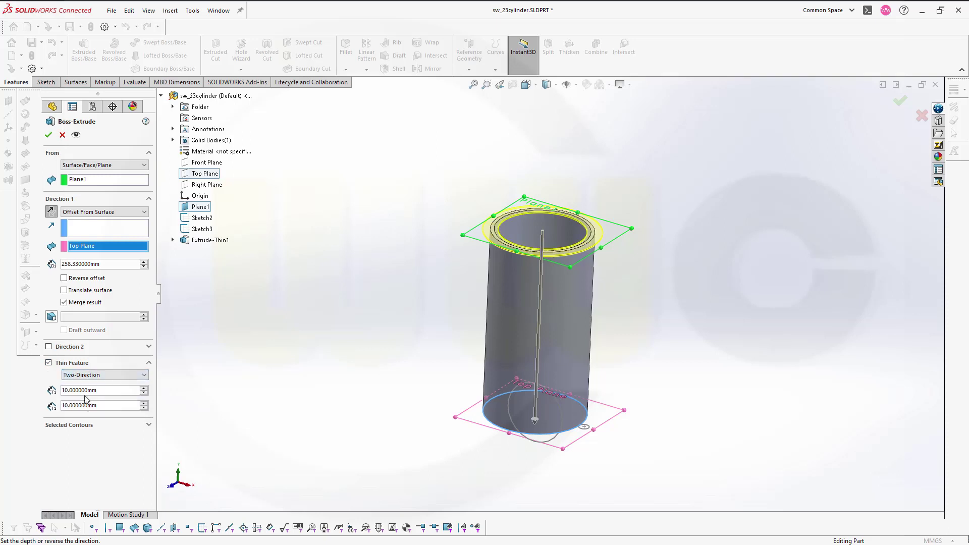
{"action": "left_click_drag", "start_coordinate": [106, 390], "coordinate": [1, 379]}
{"action": "type", "text": "7"}
{"action": "key", "text": "Tab"}
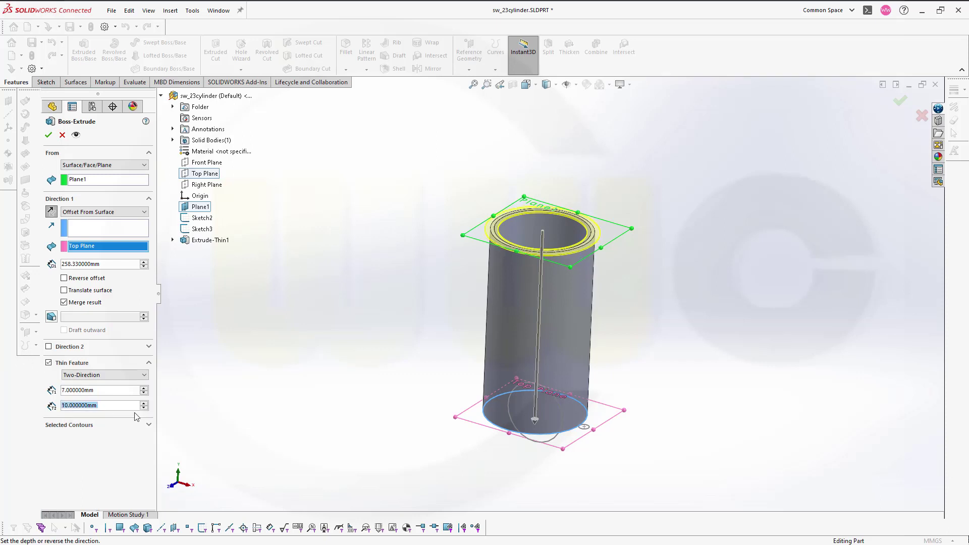
{"action": "type", "text": "5"}
{"action": "key", "text": "Tab"}
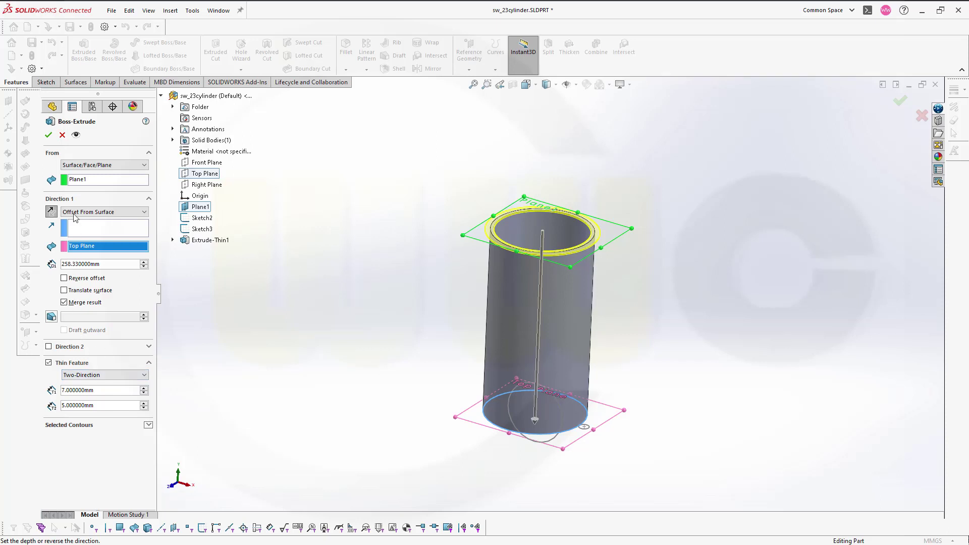
{"action": "left_click", "coordinate": [49, 134]}
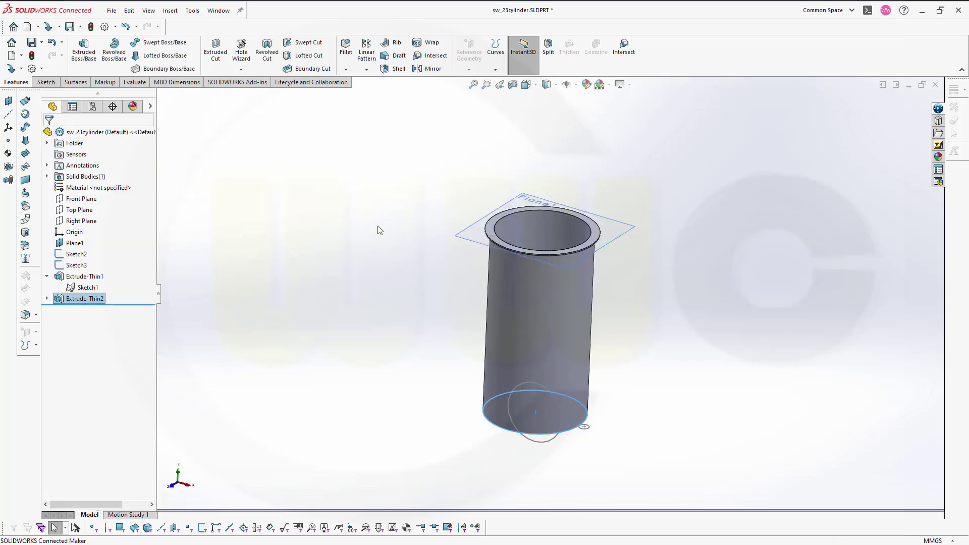
- Create a reference axis from the Front and Right Planes and place it directly after Plane1 in the feature tree
{"action": "middle_click_drag", "start_coordinate": [463, 230], "coordinate": [519, 429]}
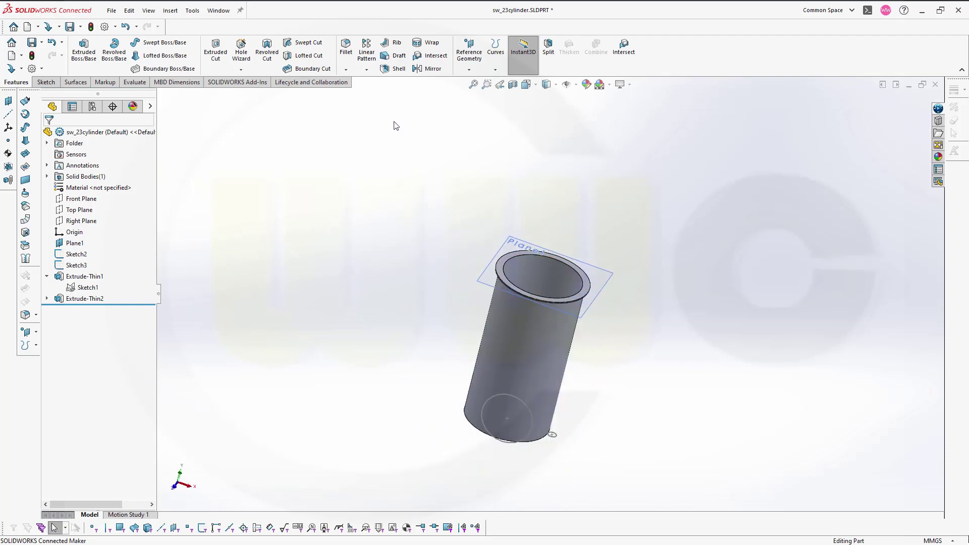
{"action": "left_click", "coordinate": [469, 70]}
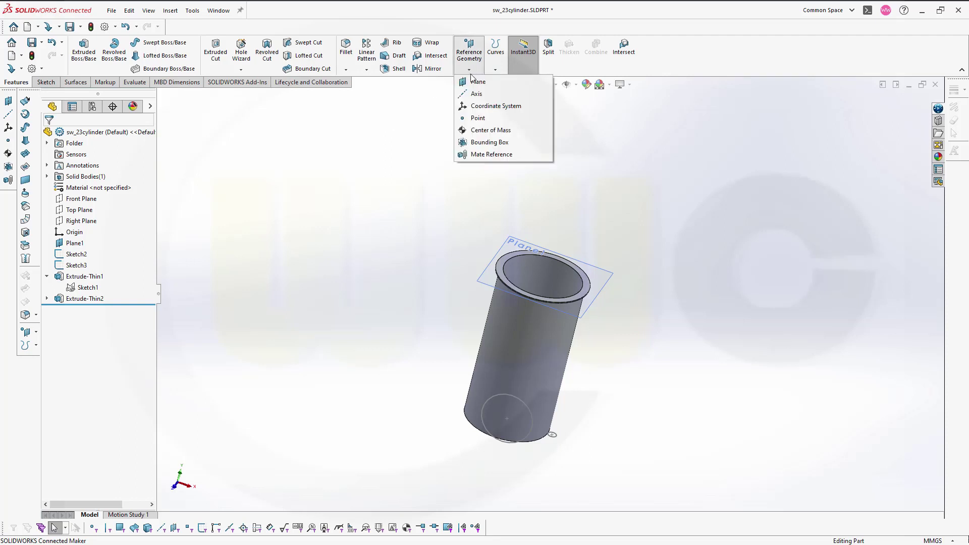
{"action": "left_click", "coordinate": [476, 94]}
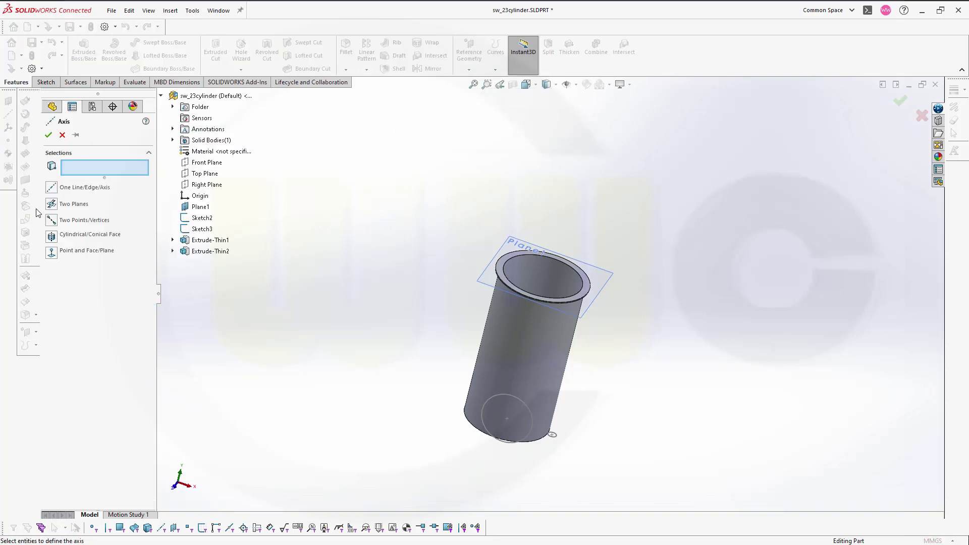
{"action": "left_click", "coordinate": [51, 204]}
{"action": "left_click", "coordinate": [204, 162]}
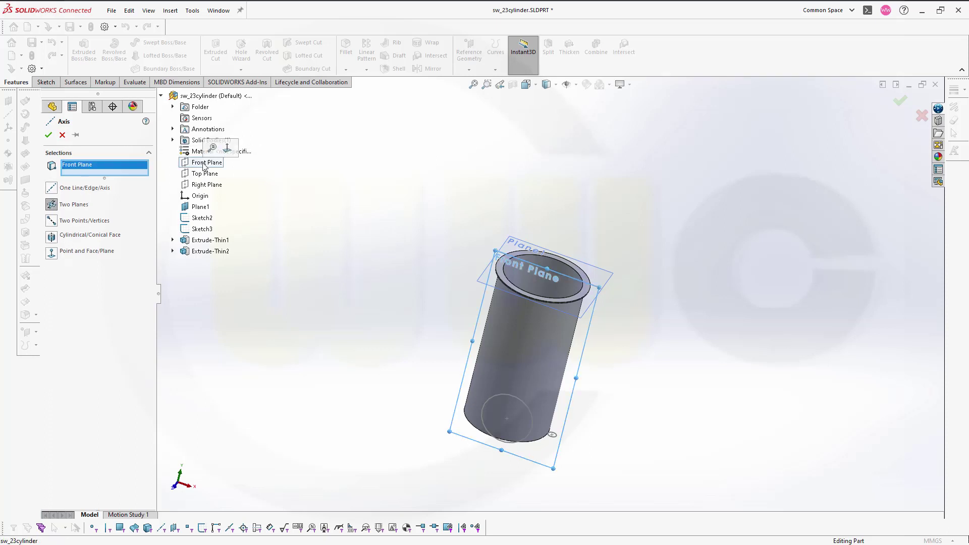
{"action": "left_click", "coordinate": [206, 185]}
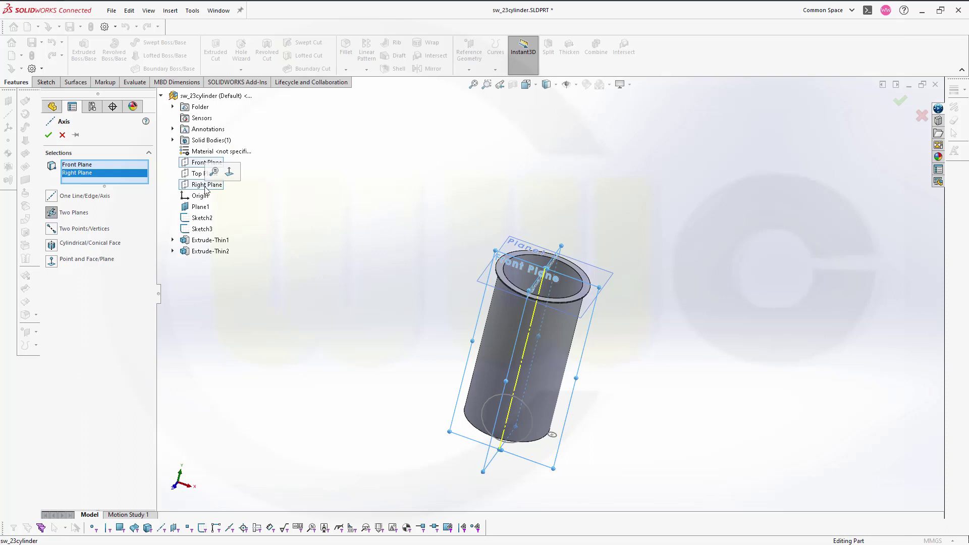
{"action": "left_click", "coordinate": [49, 135]}
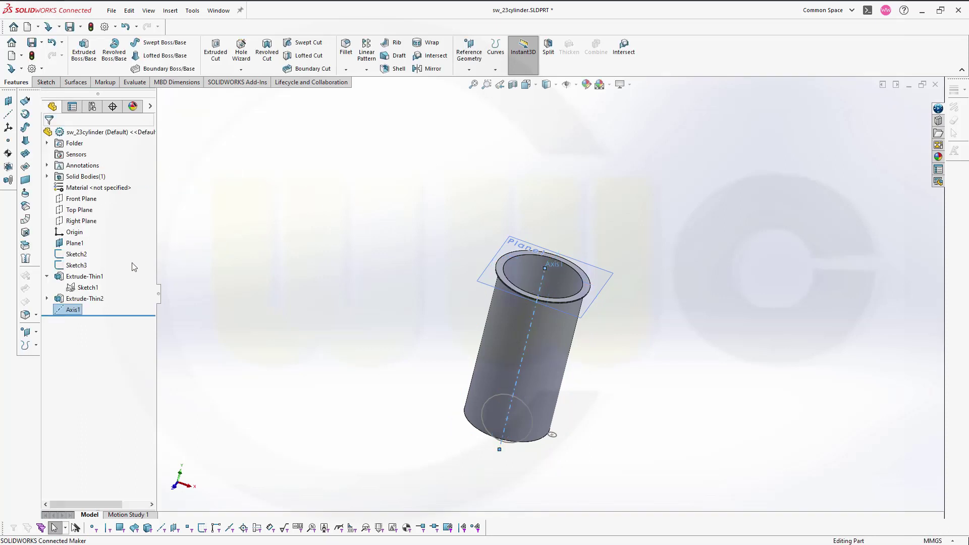
{"action": "mouse_move", "coordinate": [69, 312]}
{"action": "left_mouse_down"}
{"action": "mouse_move", "coordinate": [94, 285]}
{"action": "mouse_move", "coordinate": [99, 248]}
{"action": "left_mouse_up"}
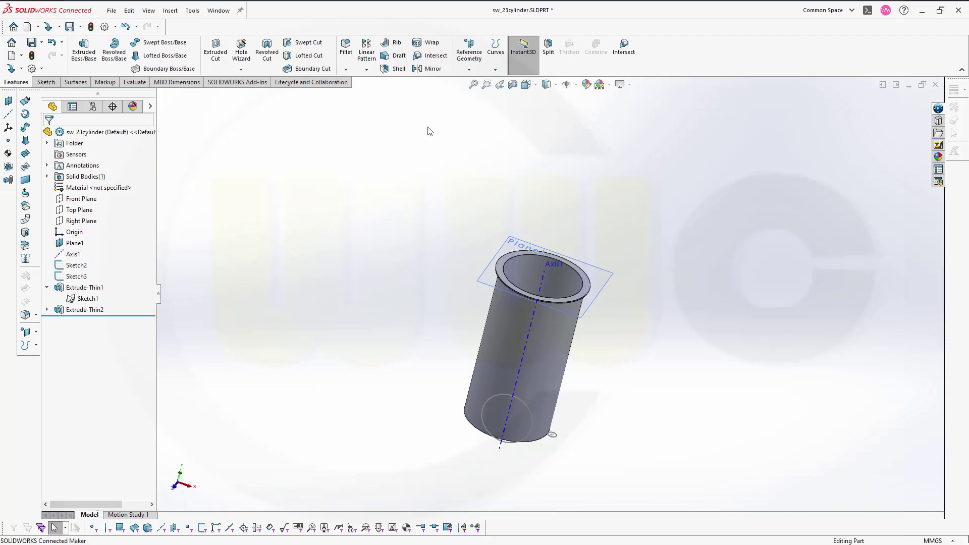
- Start a linear pattern along the central axis (Axis1) with an instance spacing of 5+1,67 mm
{"action": "left_click", "coordinate": [366, 52]}
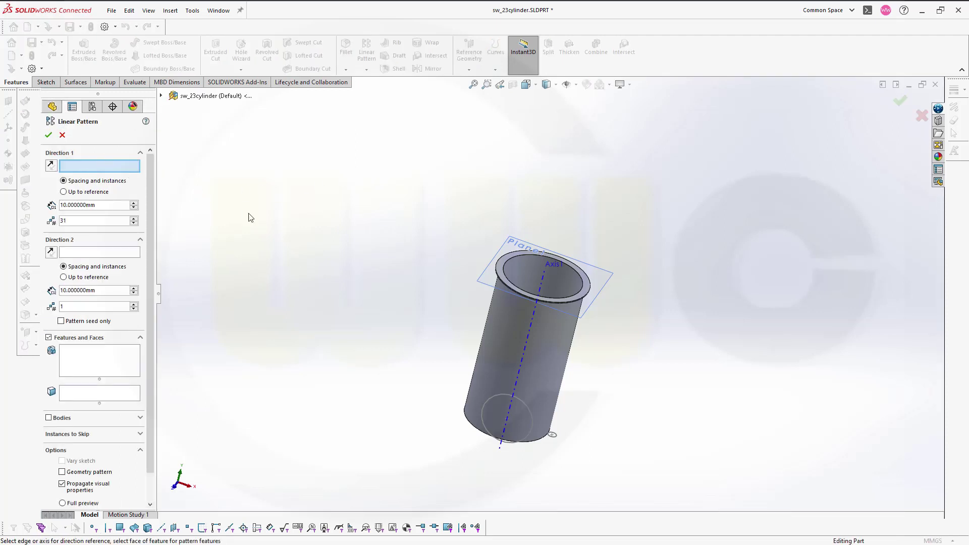
{"action": "left_click", "coordinate": [521, 360]}
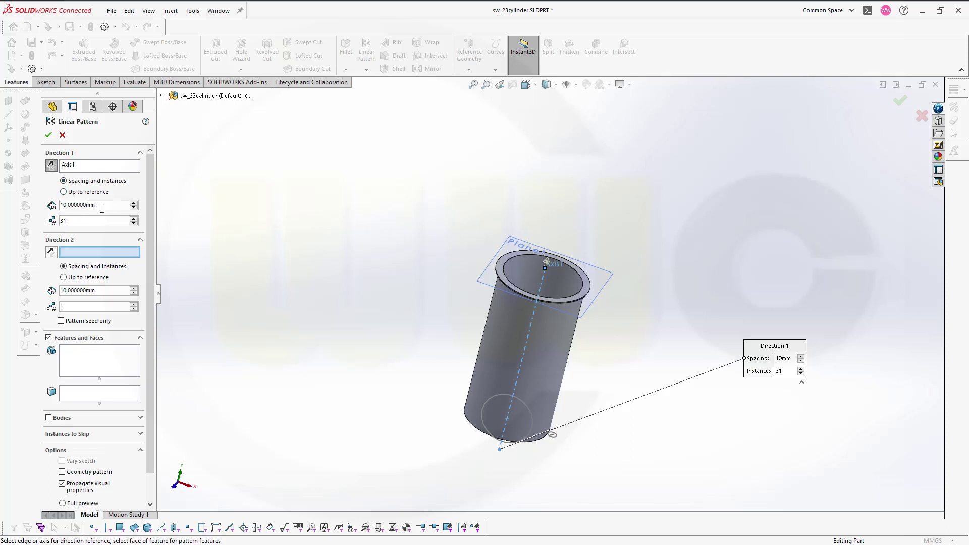
{"action": "left_click_drag", "start_coordinate": [103, 207], "coordinate": [15, 202]}
{"action": "type", "text": "5+1,67"}
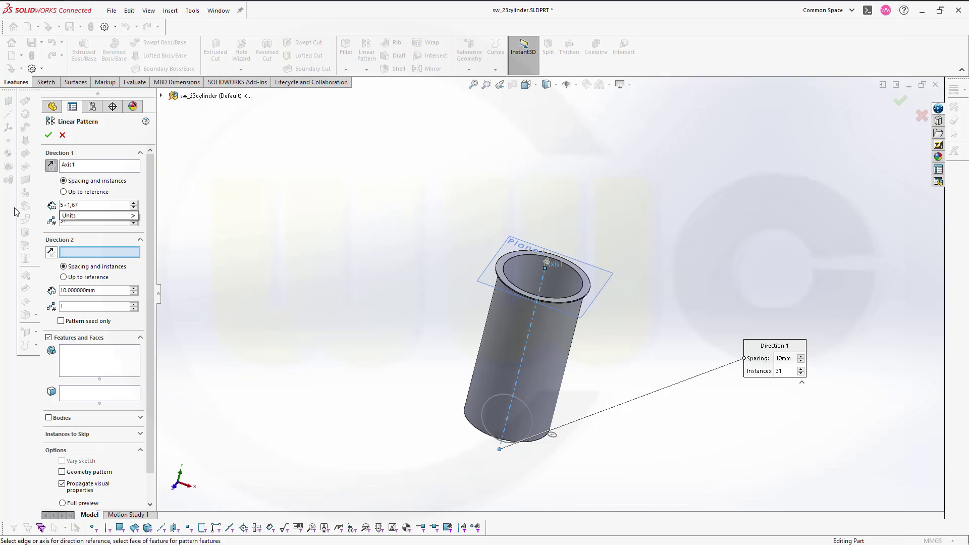
{"action": "key", "text": "Return"}
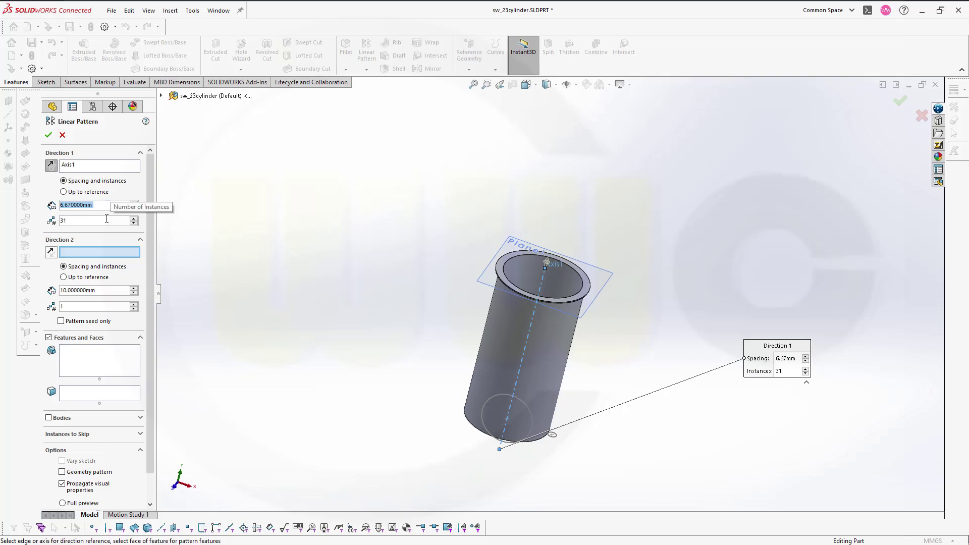
- Pattern the thin top ring (Extrude-Thin2) with 31 instances, reverse the direction so they run down the tube, and complete the pattern
{"action": "left_click", "coordinate": [88, 360]}
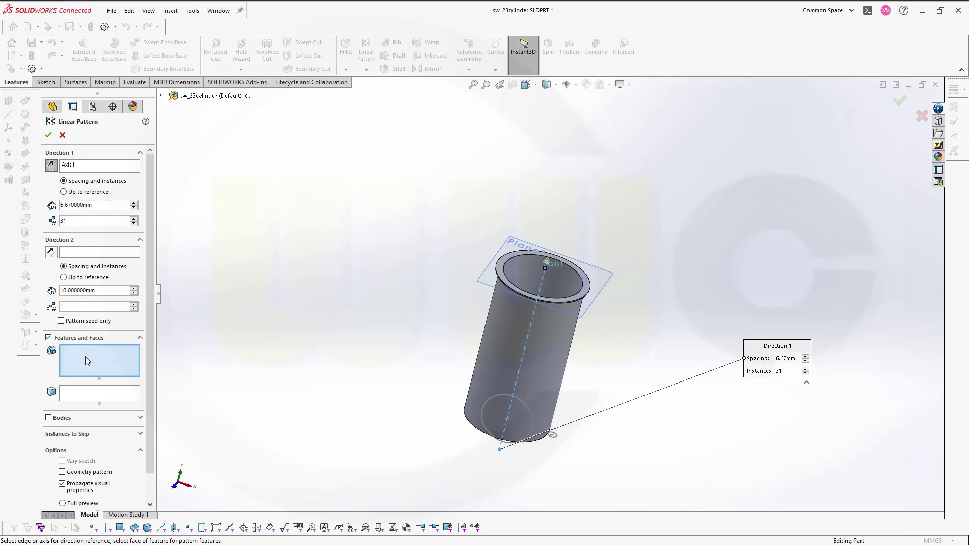
{"action": "left_click", "coordinate": [161, 96]}
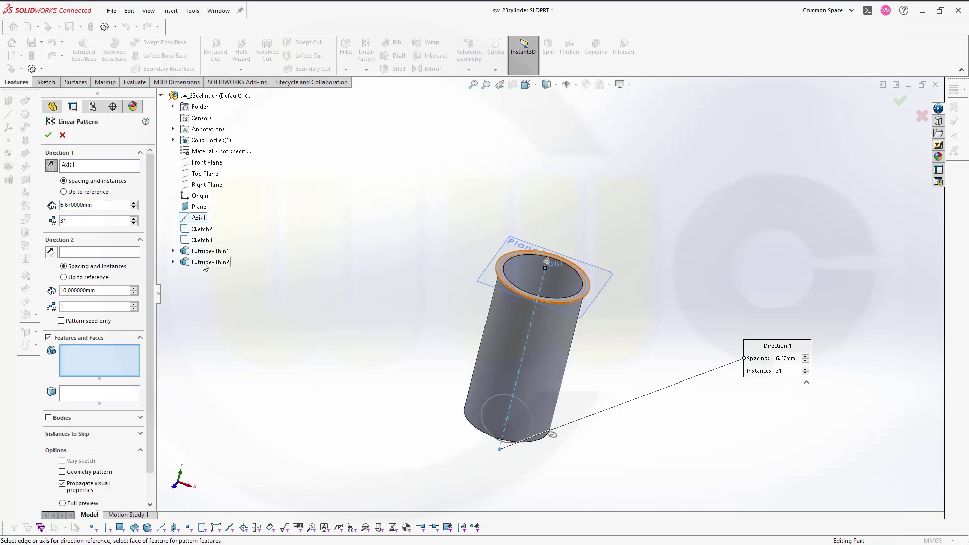
{"action": "left_click", "coordinate": [204, 263]}
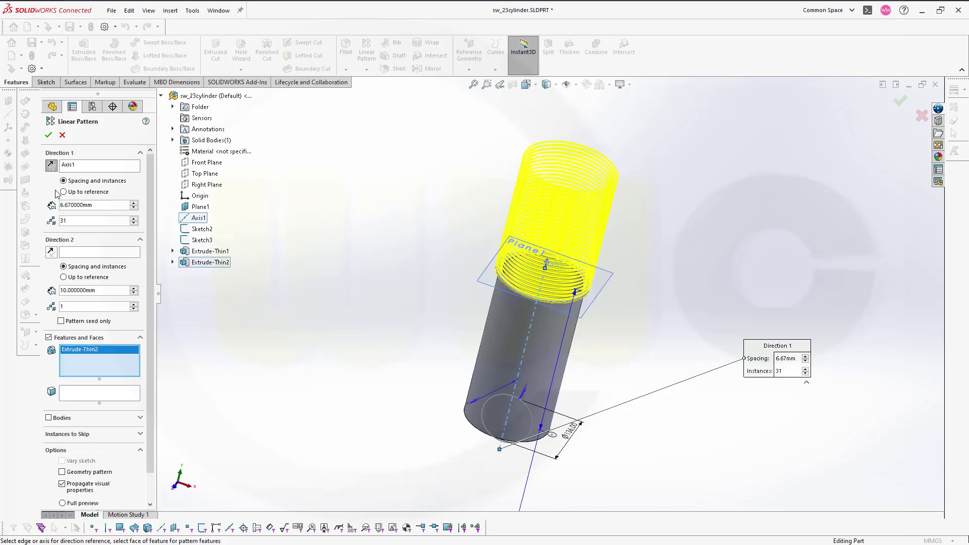
{"action": "left_click", "coordinate": [51, 165]}
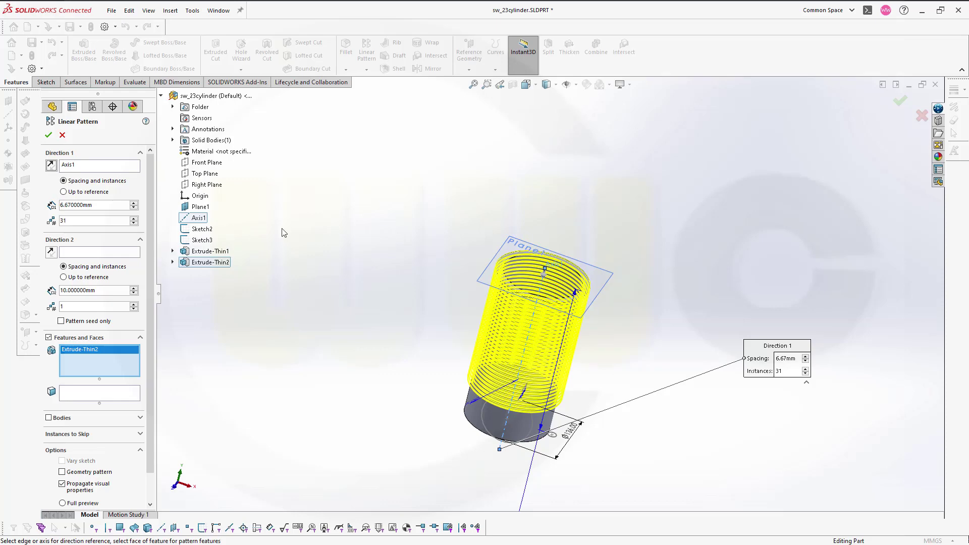
{"action": "left_click", "coordinate": [48, 135]}
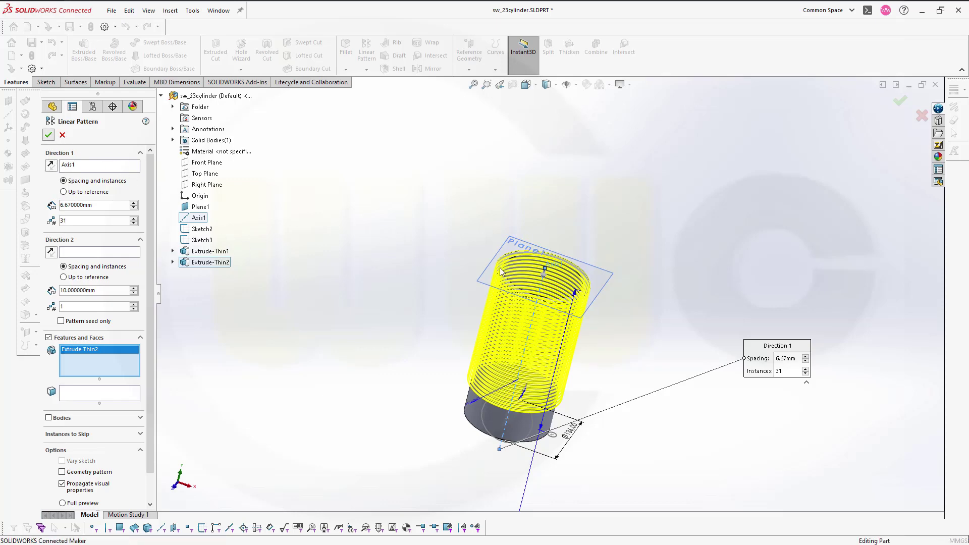
- Start a boss extrusion of the small 14 mm circle sketch (Sketch2), with the Surface/Face/Plane start condition set to Plane1
{"action": "middle_click_drag", "start_coordinate": [625, 424], "coordinate": [609, 407]}
{"action": "key", "text": "ctrl+z"}
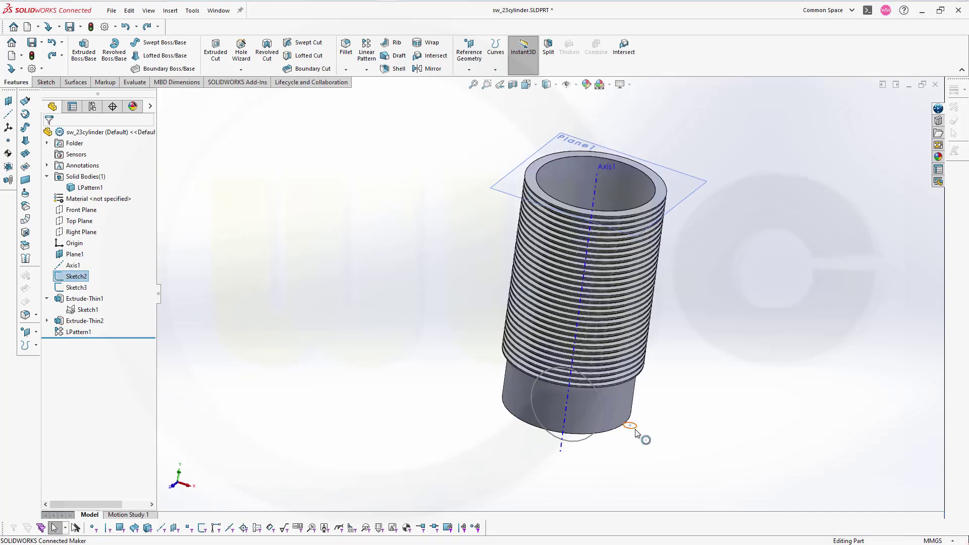
{"action": "left_click", "coordinate": [70, 281]}
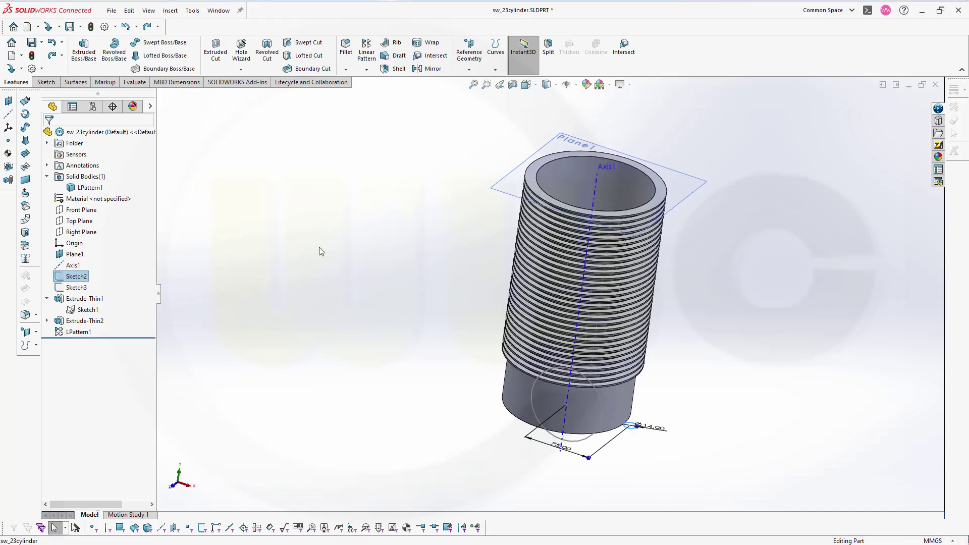
{"action": "left_click", "coordinate": [237, 188]}
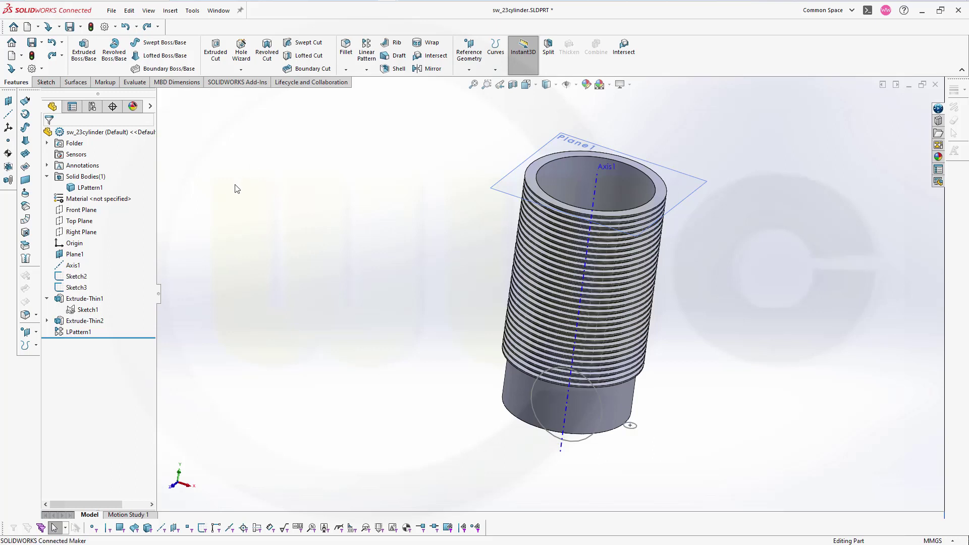
{"action": "left_click", "coordinate": [75, 276]}
{"action": "left_click", "coordinate": [76, 53]}
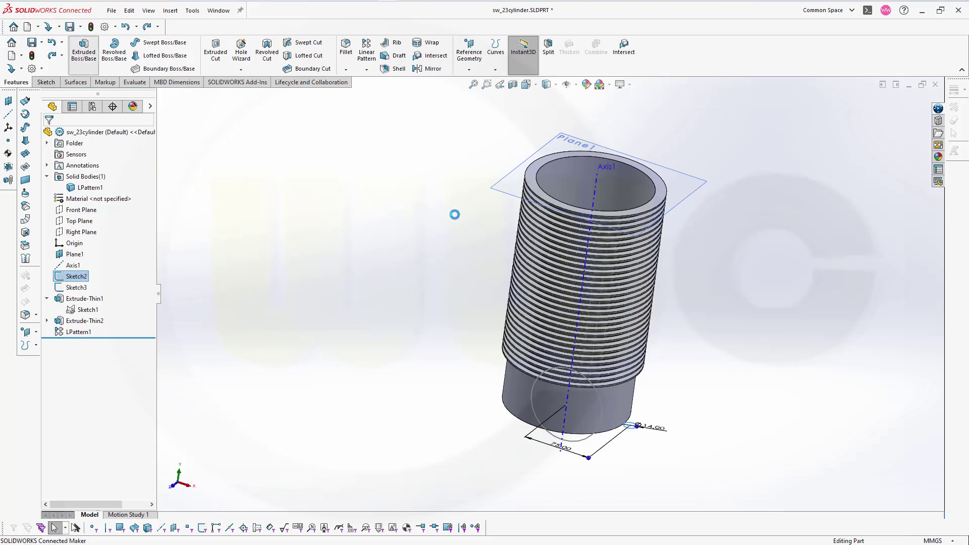
{"action": "left_click", "coordinate": [145, 165]}
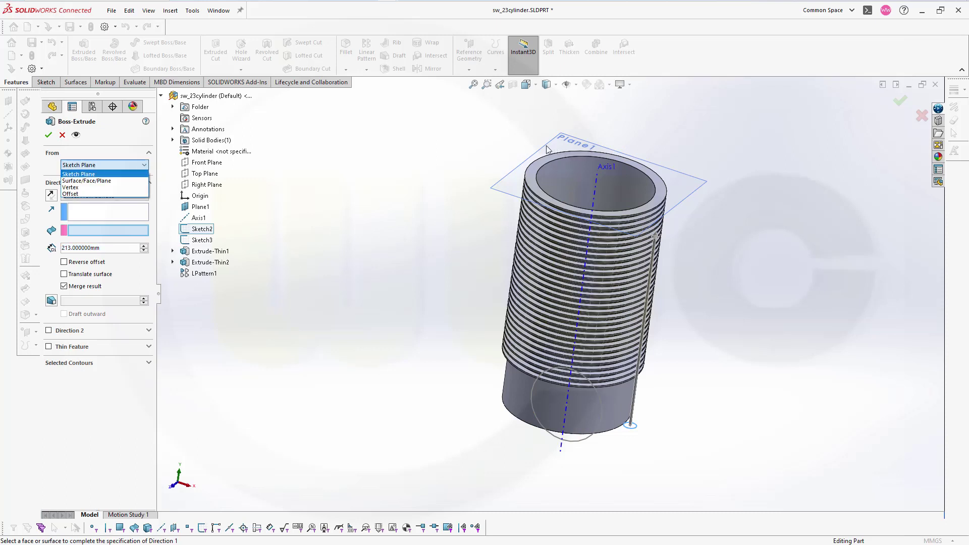
{"action": "left_click", "coordinate": [78, 181]}
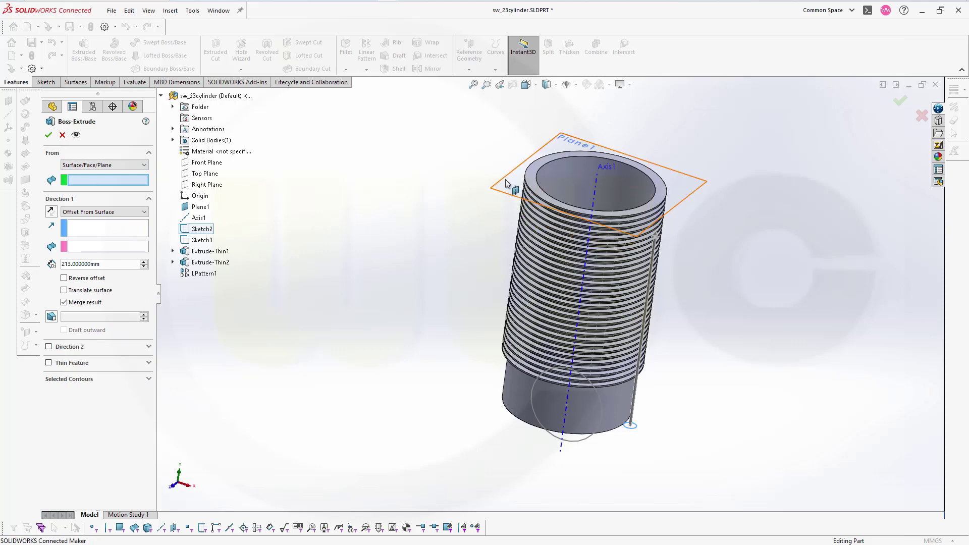
{"action": "left_click", "coordinate": [201, 206]}
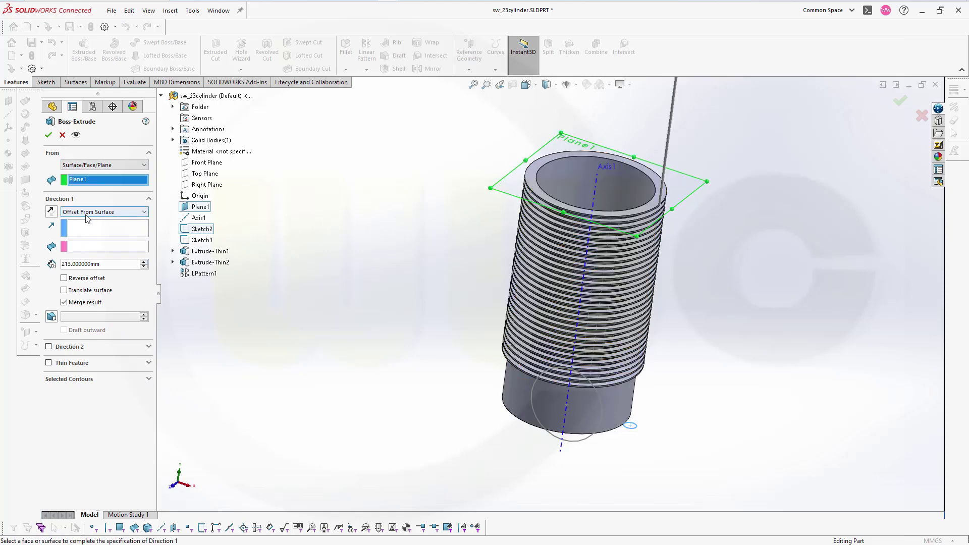
- Reference the Top Plane for the extrusion's Offset From Surface end condition and set the offset distance to 260-47 mm
{"action": "left_click", "coordinate": [82, 247]}
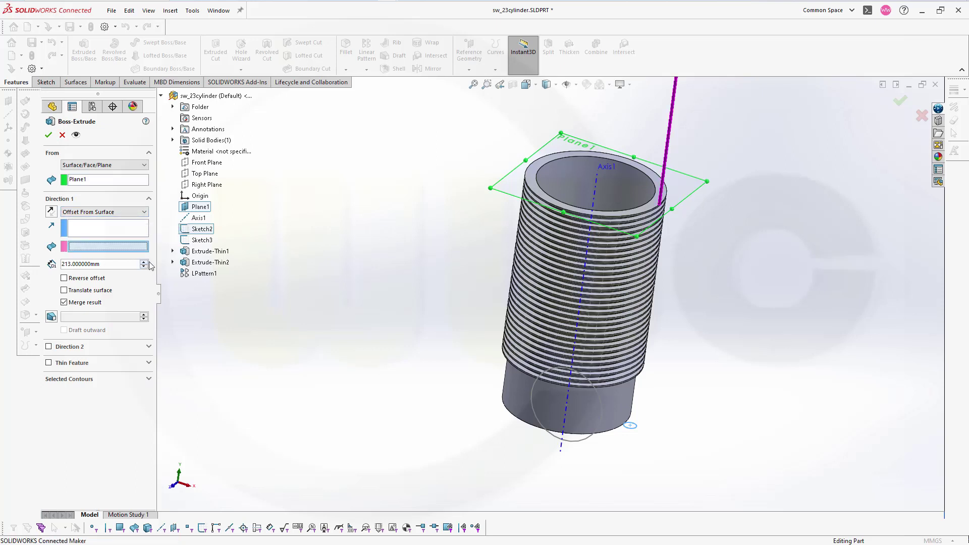
{"action": "left_click", "coordinate": [210, 174]}
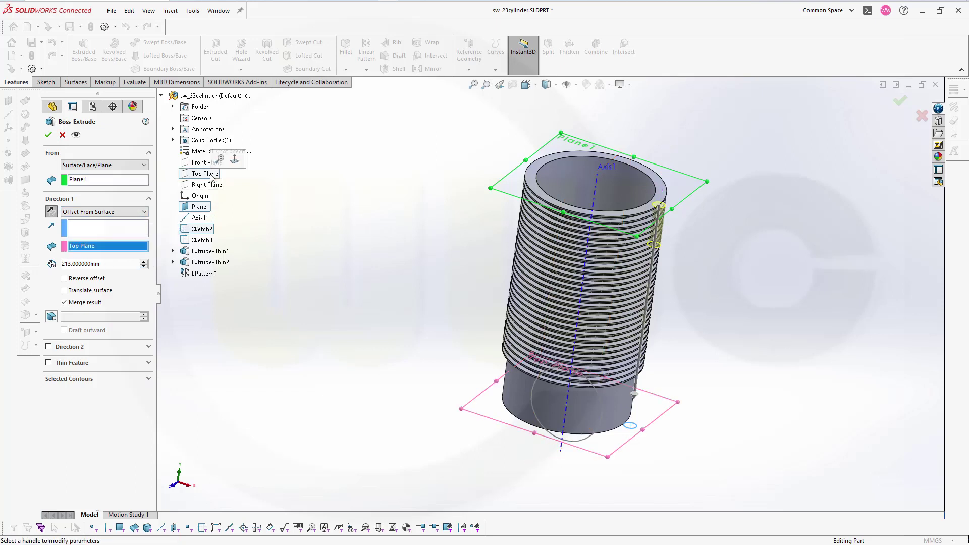
{"action": "double_click", "coordinate": [120, 265]}
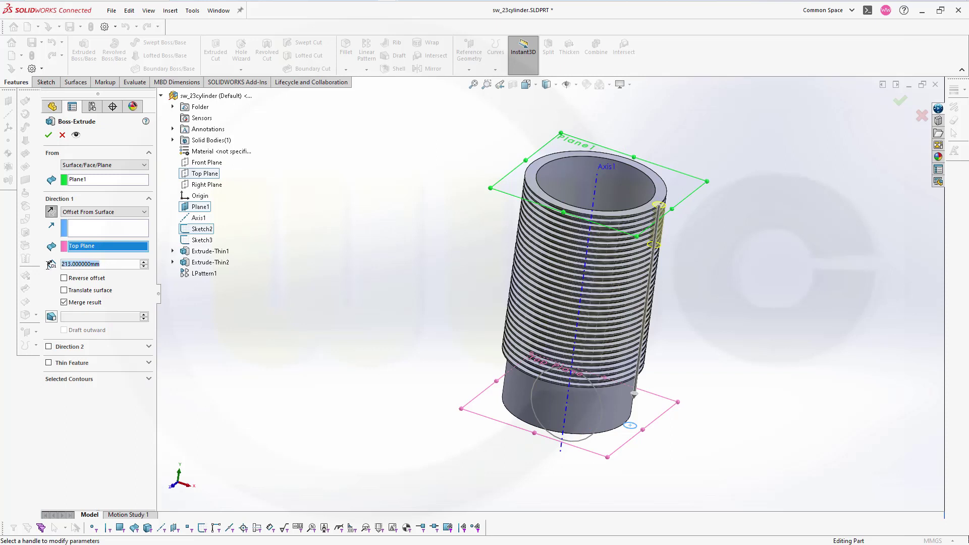
{"action": "type", "text": "260"}
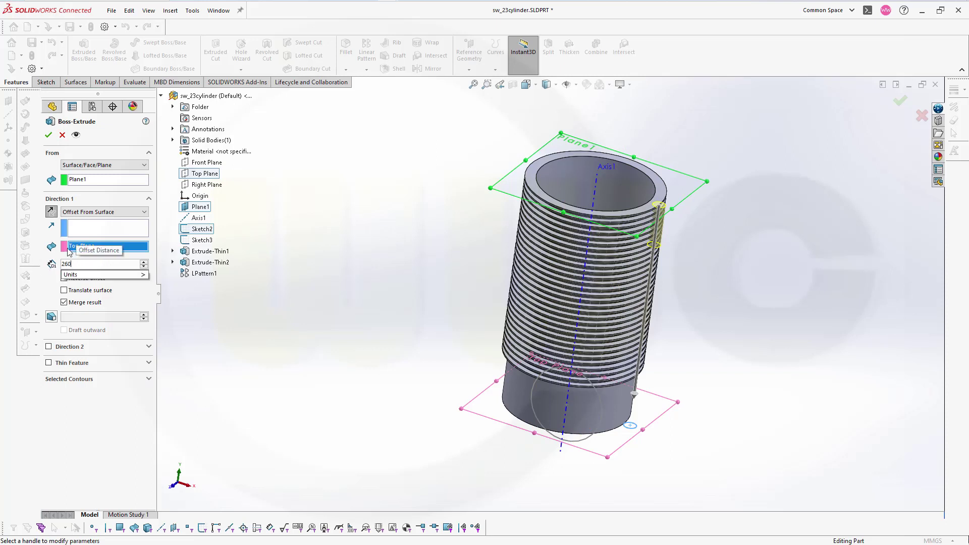
{"action": "type", "text": "-47"}
{"action": "key", "text": "Return"}
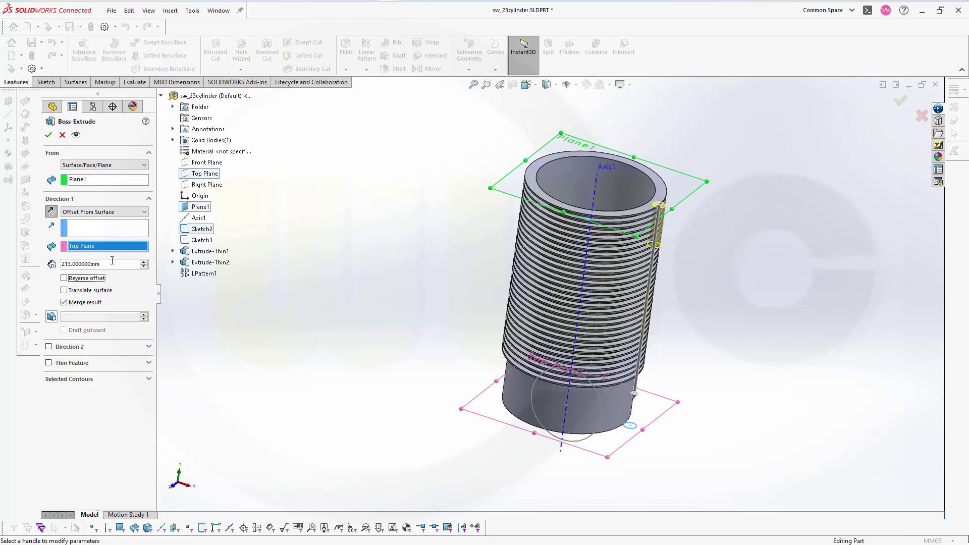
- Turn off merging of the result and complete the small cylinder extrusion as a separate body
{"action": "left_click", "coordinate": [48, 135]}
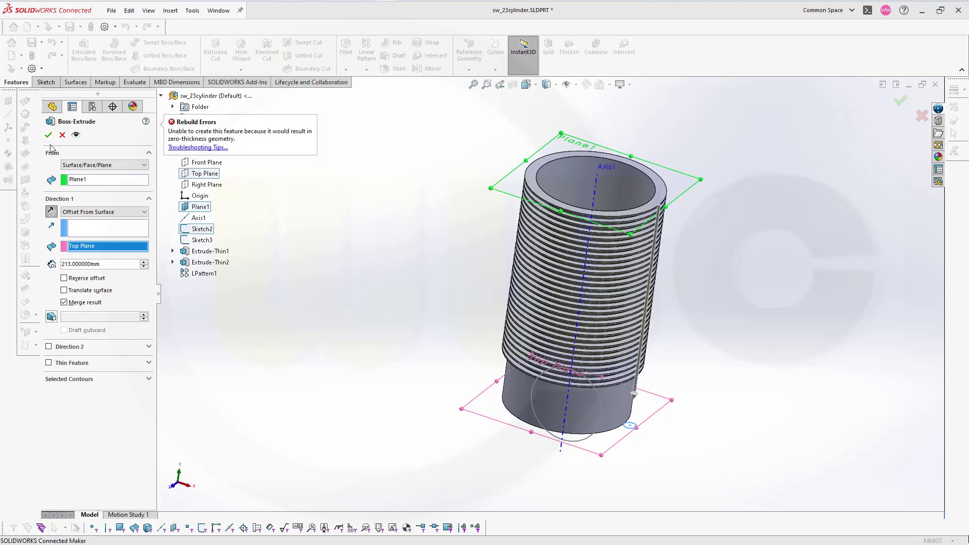
{"action": "left_click", "coordinate": [64, 302]}
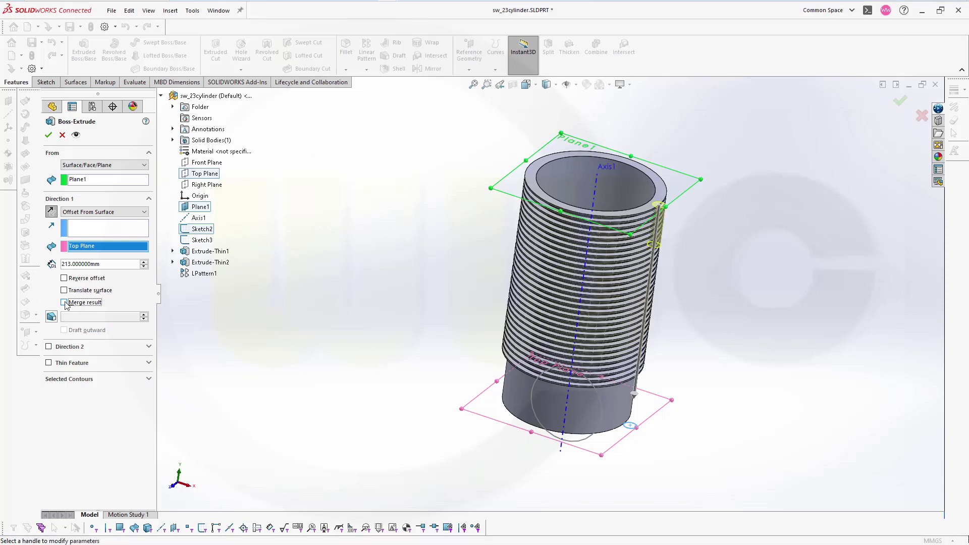
{"action": "left_click", "coordinate": [48, 135]}
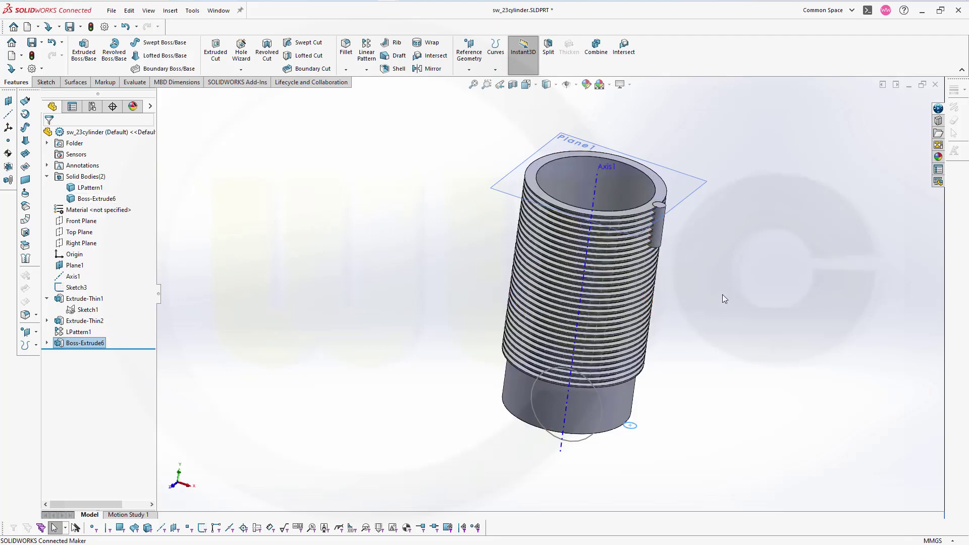
- Fillet the lower circular edge of the small cylinder with a 7 mm radius
{"action": "scroll", "coordinate": [676, 216], "scroll_direction": "down", "scroll_amount": 2}
{"action": "scroll", "coordinate": [570, 265], "scroll_direction": "down", "scroll_amount": 1}
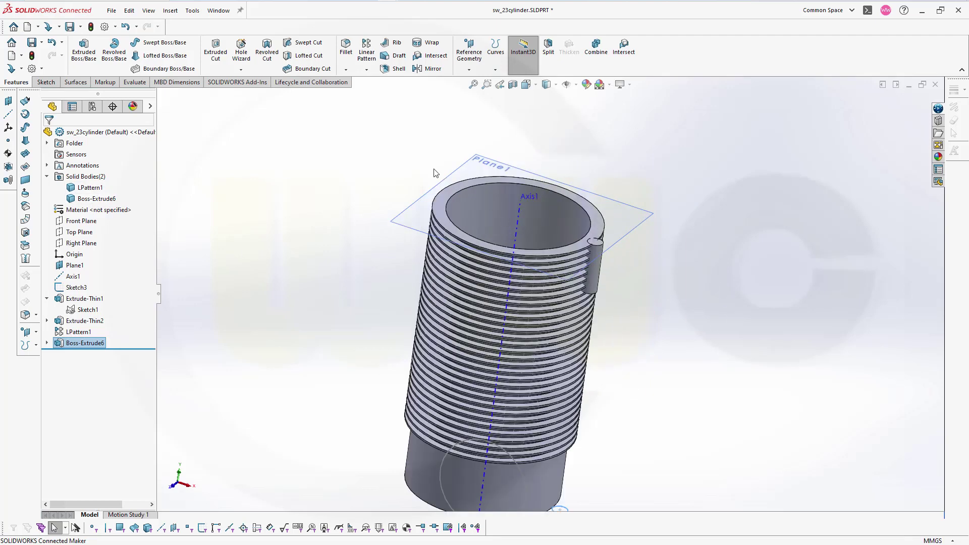
{"action": "left_click", "coordinate": [345, 48]}
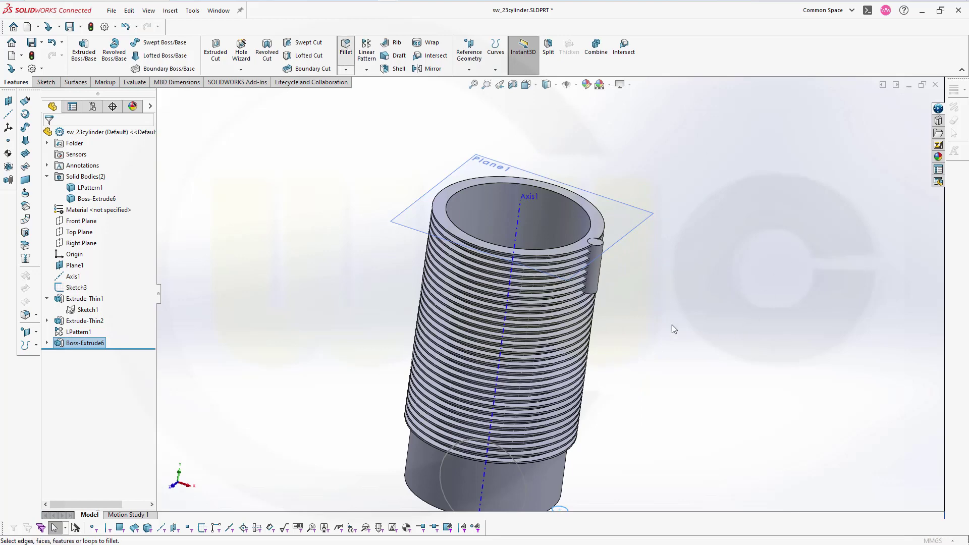
{"action": "scroll", "coordinate": [634, 321], "scroll_direction": "down", "scroll_amount": 1}
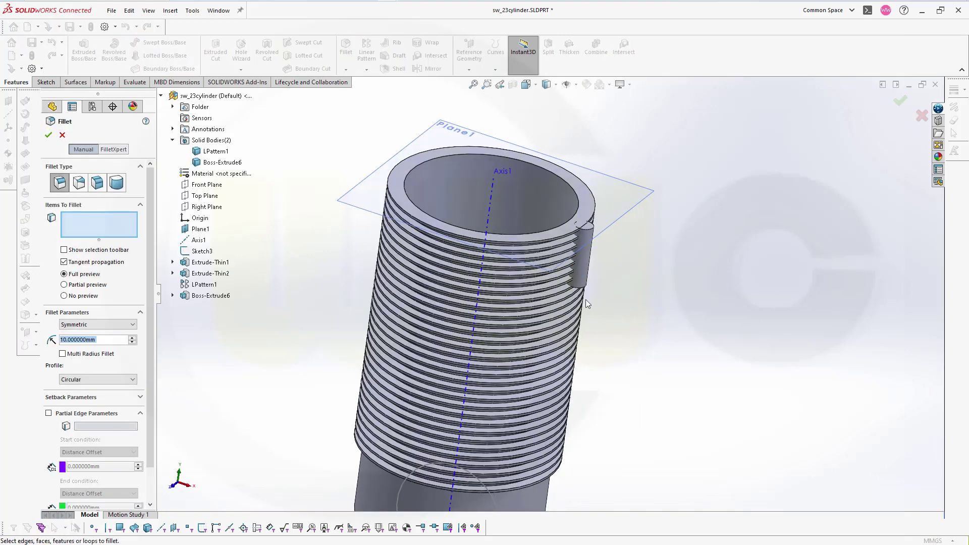
{"action": "left_click", "coordinate": [578, 286]}
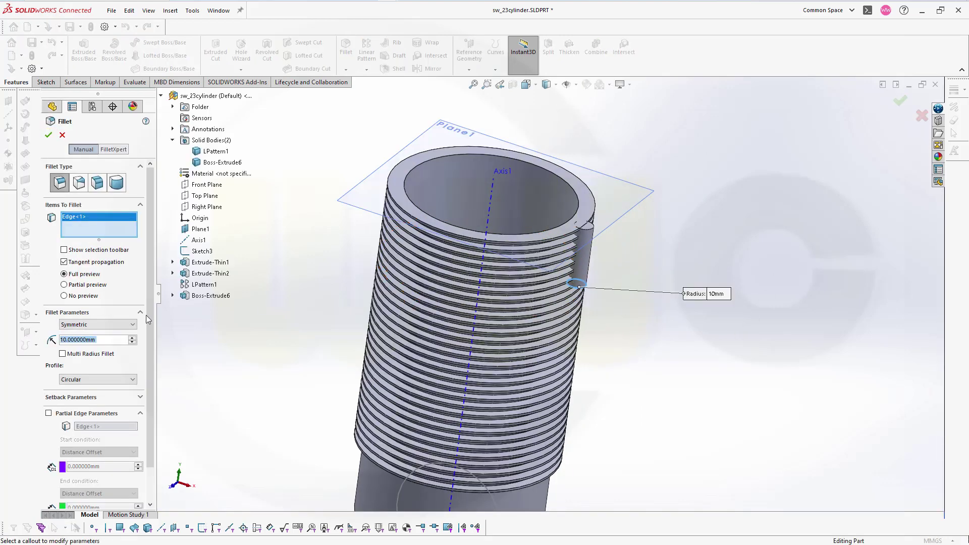
{"action": "type", "text": "7"}
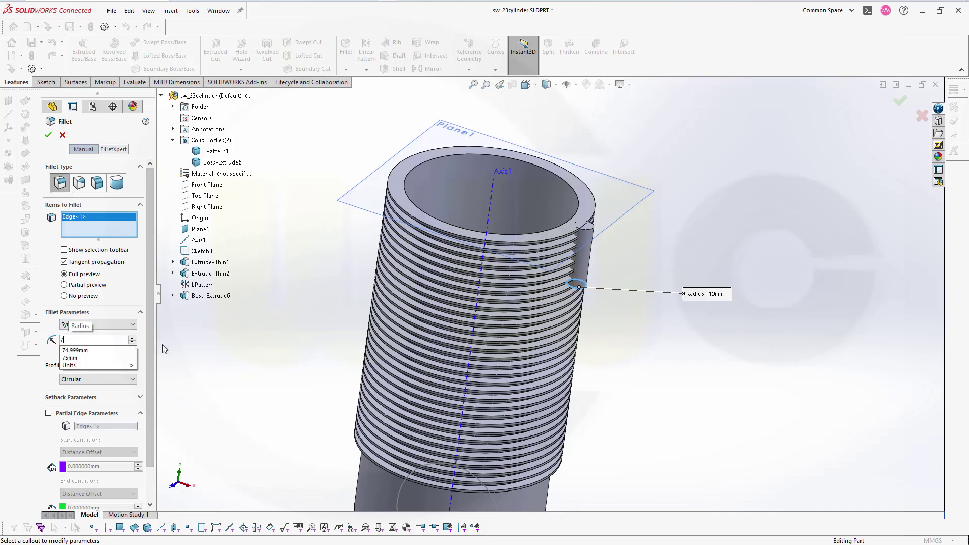
{"action": "key", "text": "Return"}
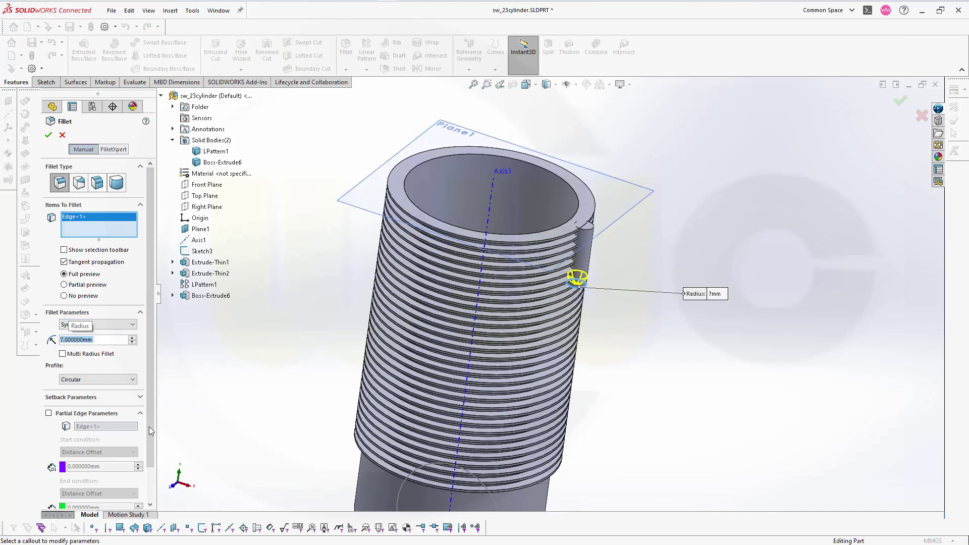
{"action": "left_click", "coordinate": [49, 135]}
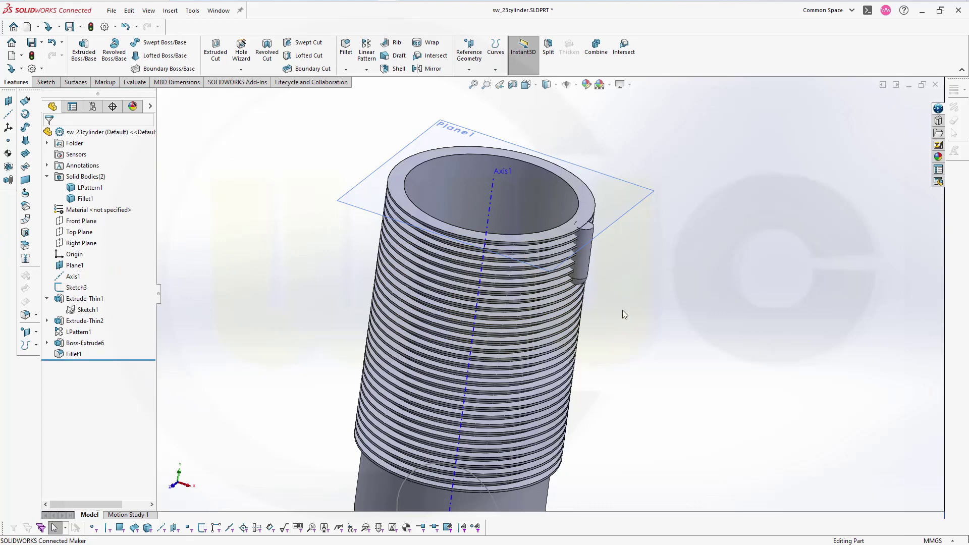
- Circularly pattern the filleted small cylinder body around Axis1 with 4 equally spaced instances over 360 degrees
{"action": "scroll", "coordinate": [396, 230], "scroll_direction": "up", "scroll_amount": 2}
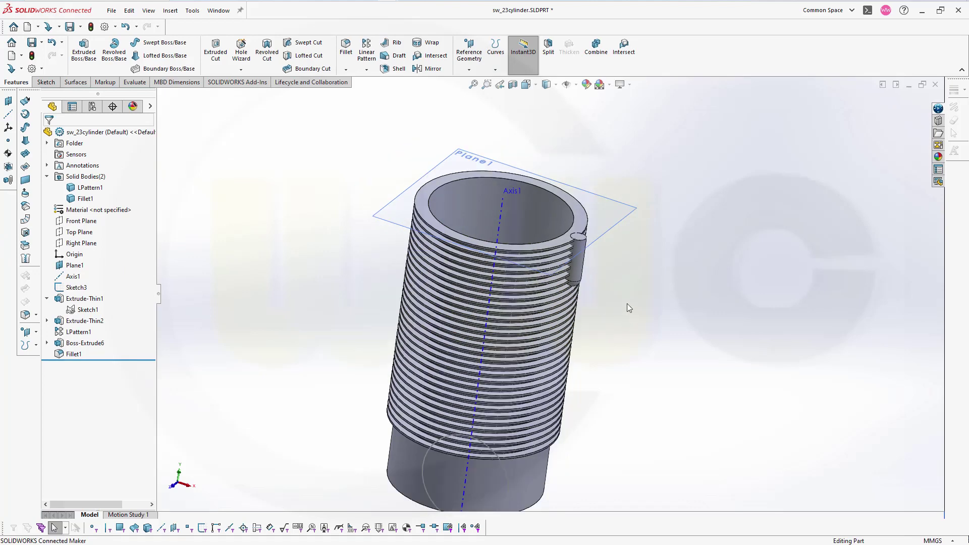
{"action": "key", "text": "ctrl+z"}
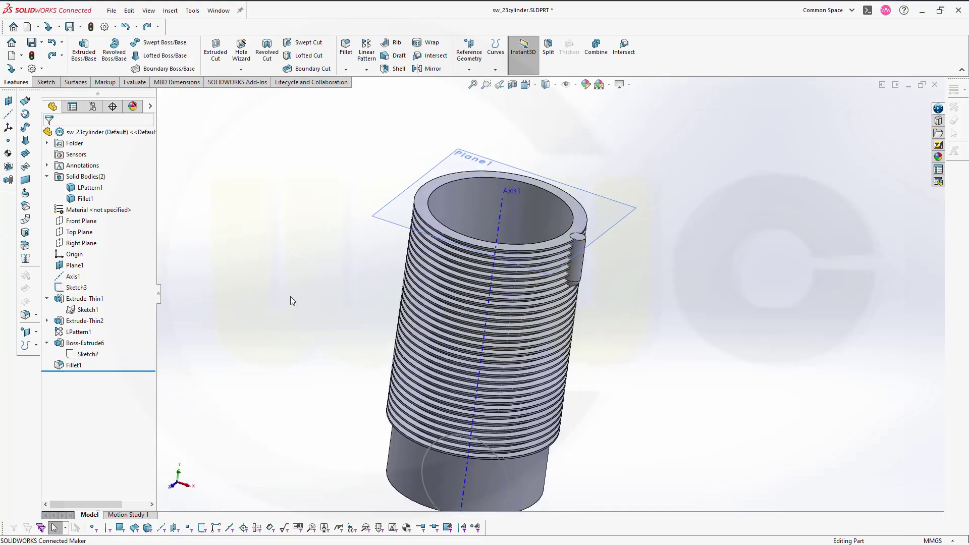
{"action": "left_click", "coordinate": [363, 66]}
{"action": "left_click", "coordinate": [382, 95]}
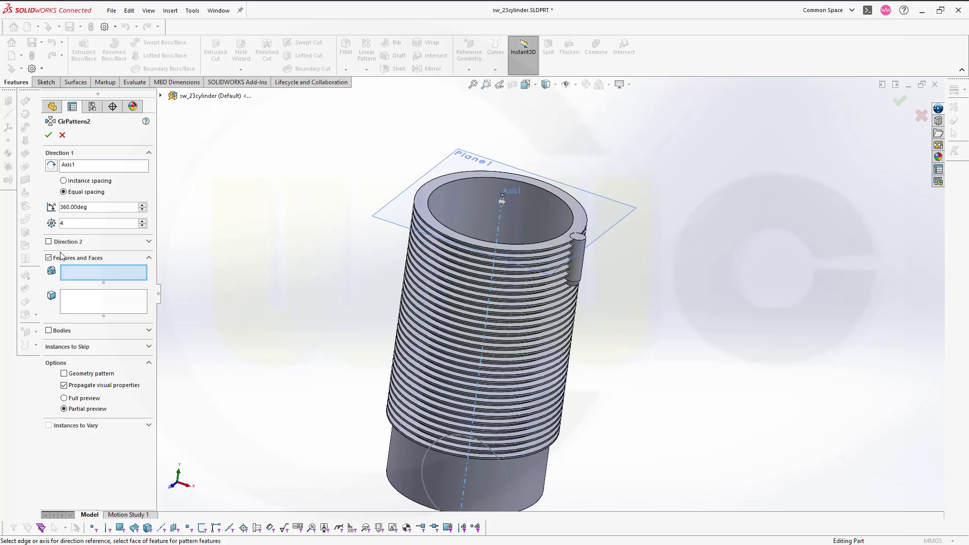
{"action": "left_click", "coordinate": [48, 330]}
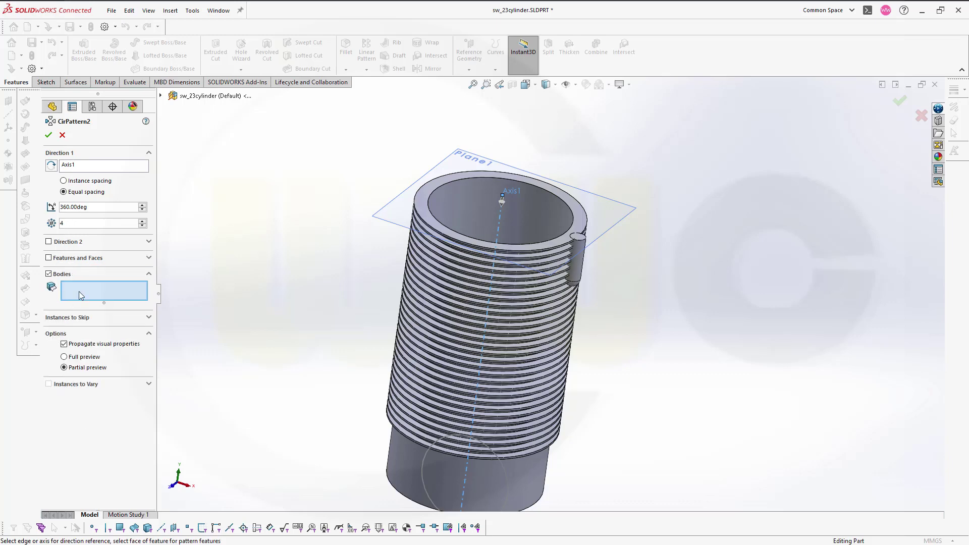
{"action": "left_click", "coordinate": [574, 264]}
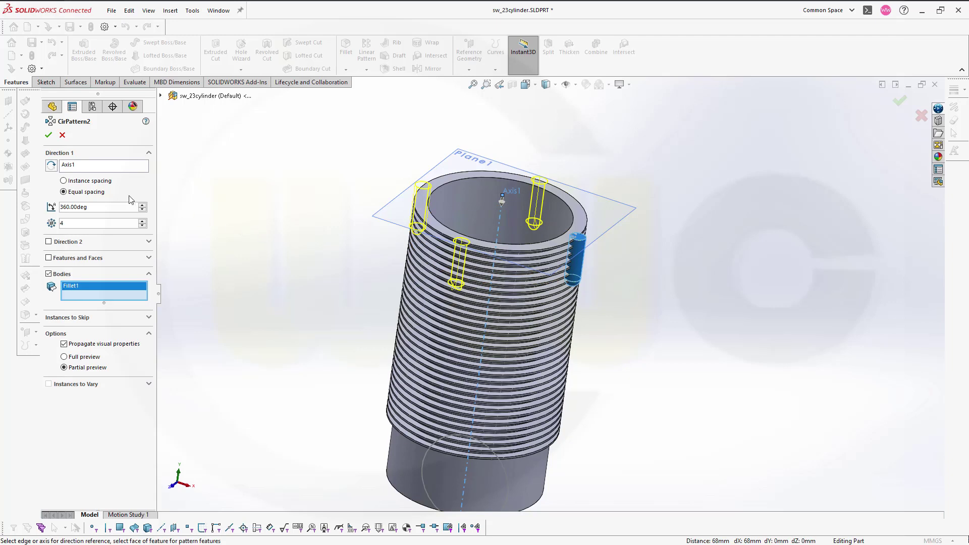
{"action": "left_click", "coordinate": [49, 134]}
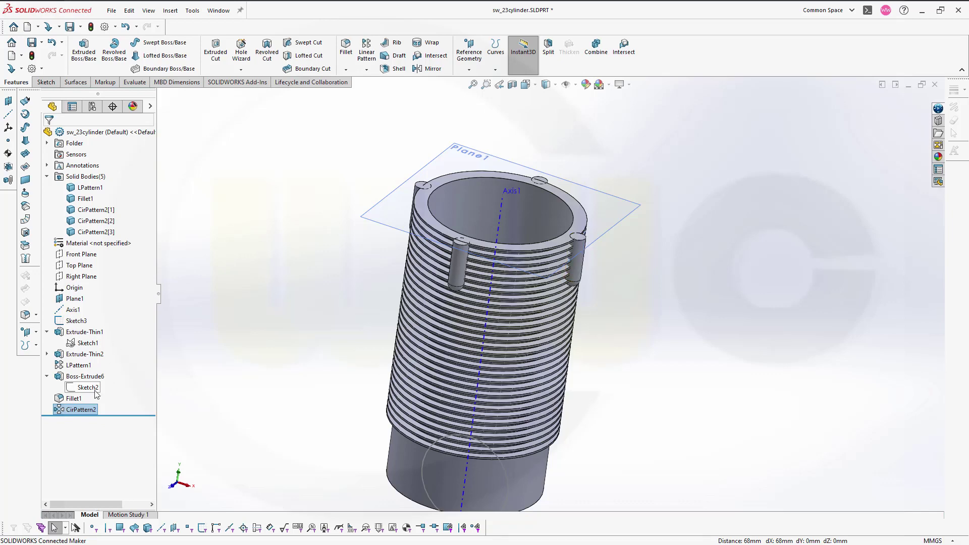
- Edit Sketch2 of the small cylinder extrusion and set the 14 mm circle's distance from the origin to 74.999 mm
{"action": "left_click", "coordinate": [88, 388]}
{"action": "left_click", "coordinate": [97, 359]}
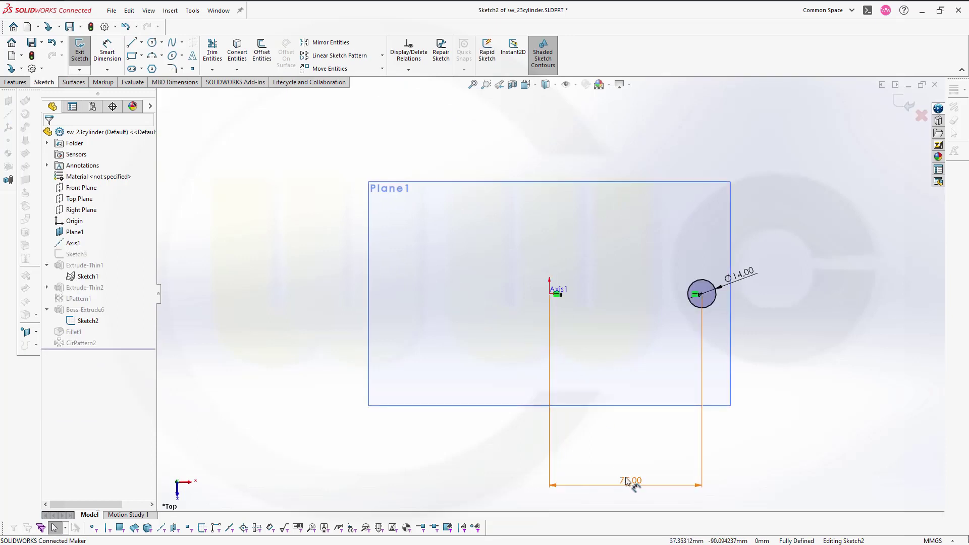
{"action": "double_click", "coordinate": [631, 480]}
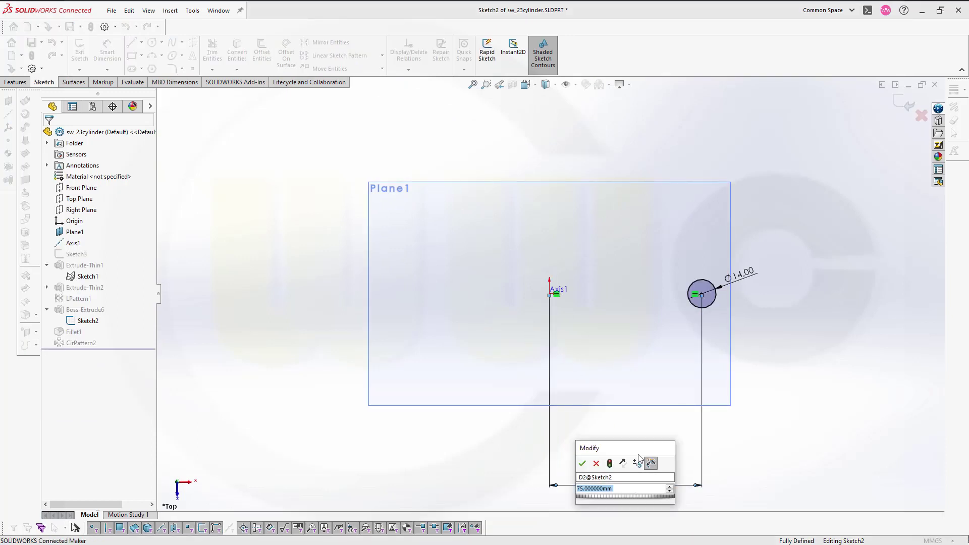
{"action": "type", "text": "74"}
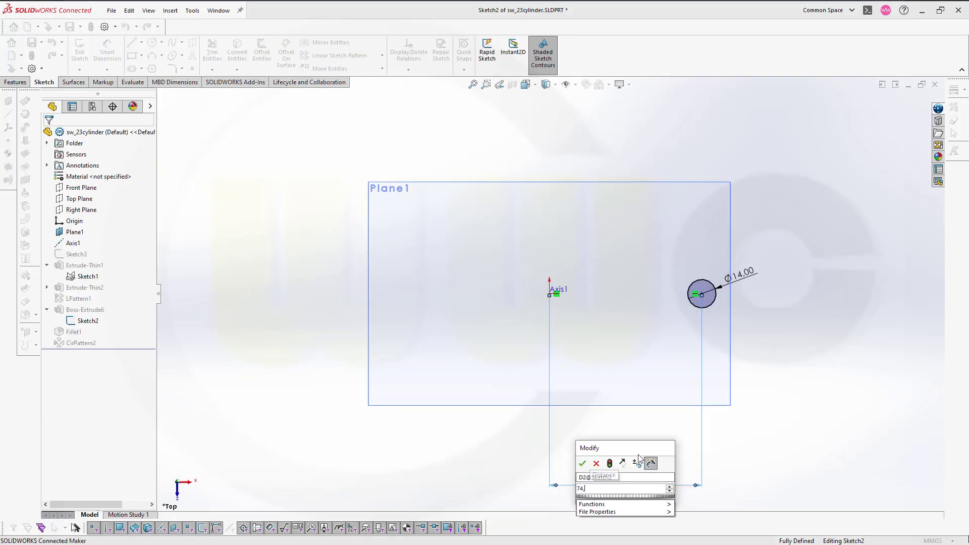
{"action": "type", "text": ",999"}
{"action": "key", "text": "Return"}
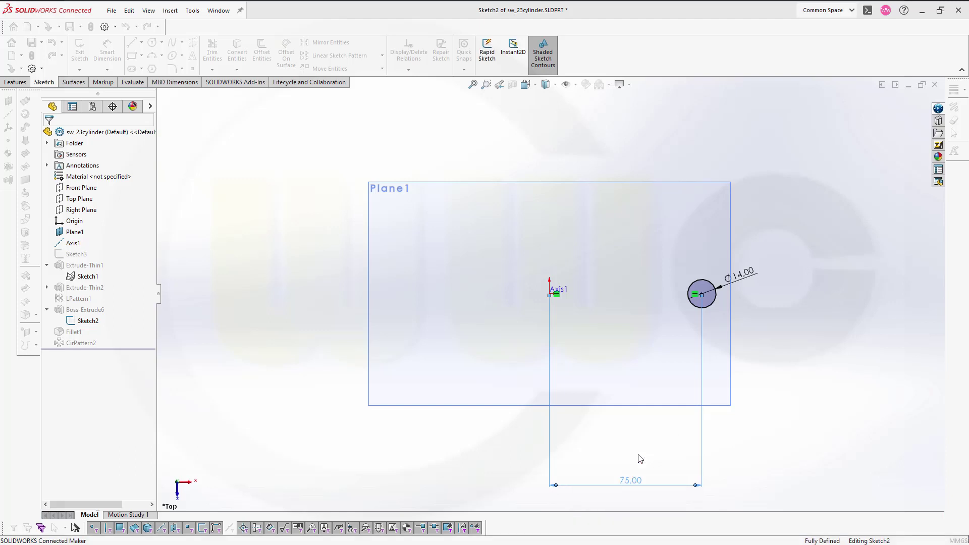
{"action": "left_click", "coordinate": [905, 104]}
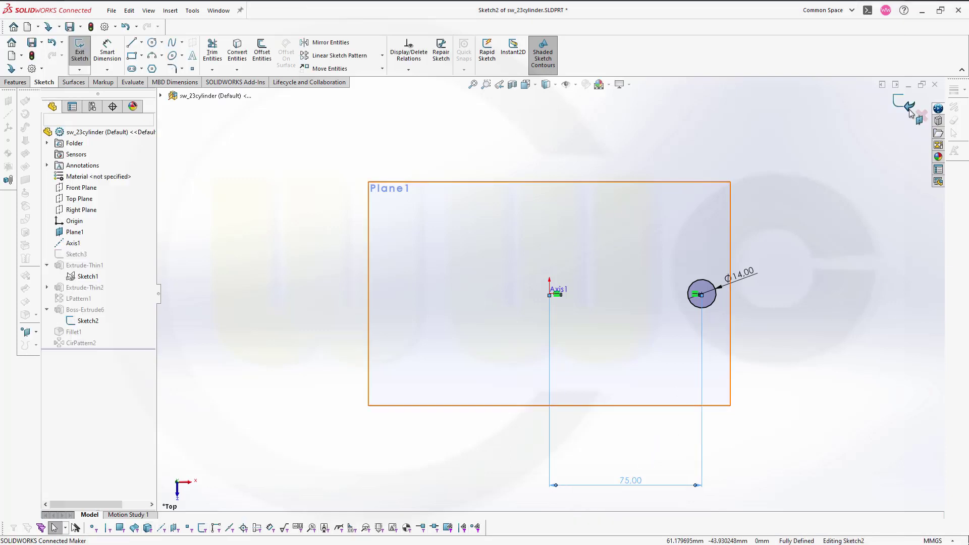
{"action": "left_click", "coordinate": [906, 105]}
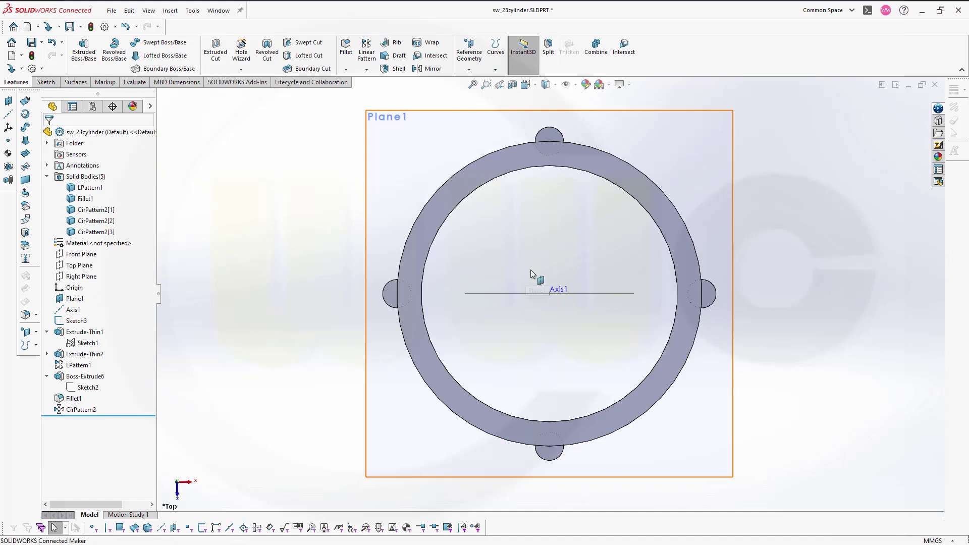
- Combine the finned tube LPattern1 and the four small cylinder bodies into a single body with the Add operation
{"action": "middle_click_drag", "start_coordinate": [531, 271], "coordinate": [494, 139]}
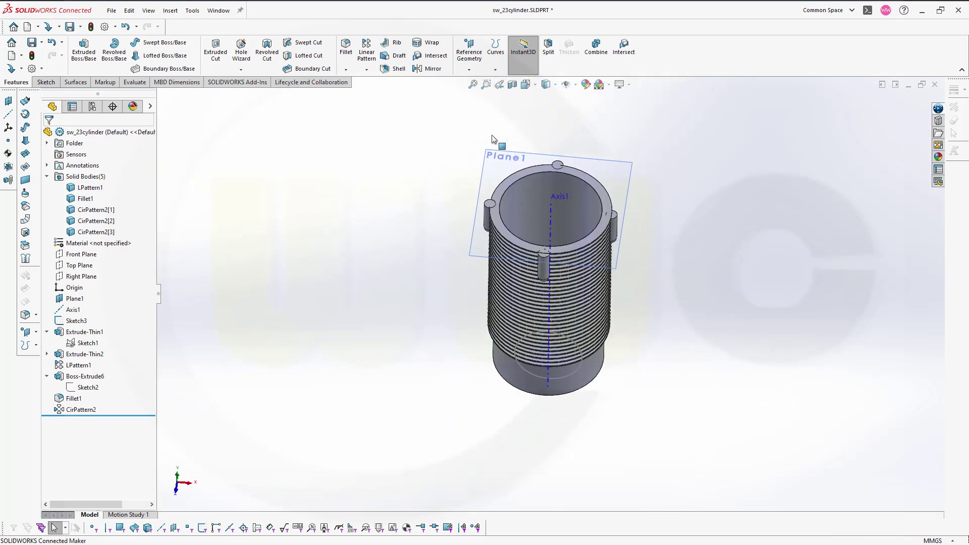
{"action": "left_click", "coordinate": [596, 48]}
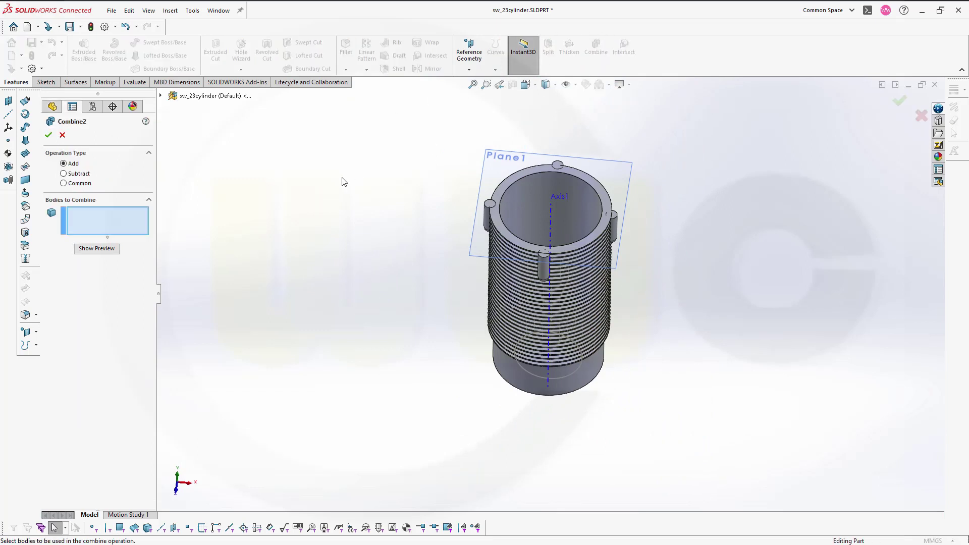
{"action": "left_click", "coordinate": [161, 96]}
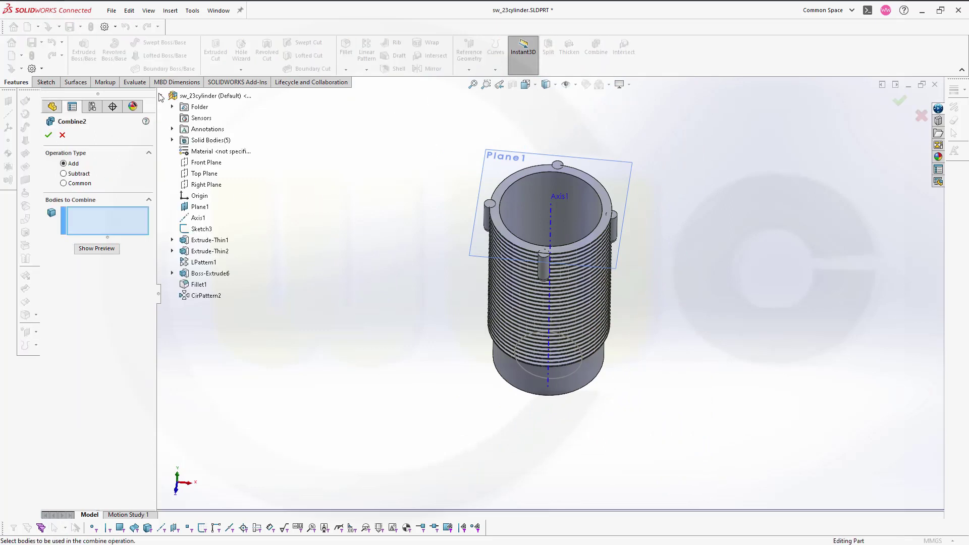
{"action": "left_click", "coordinate": [172, 141]}
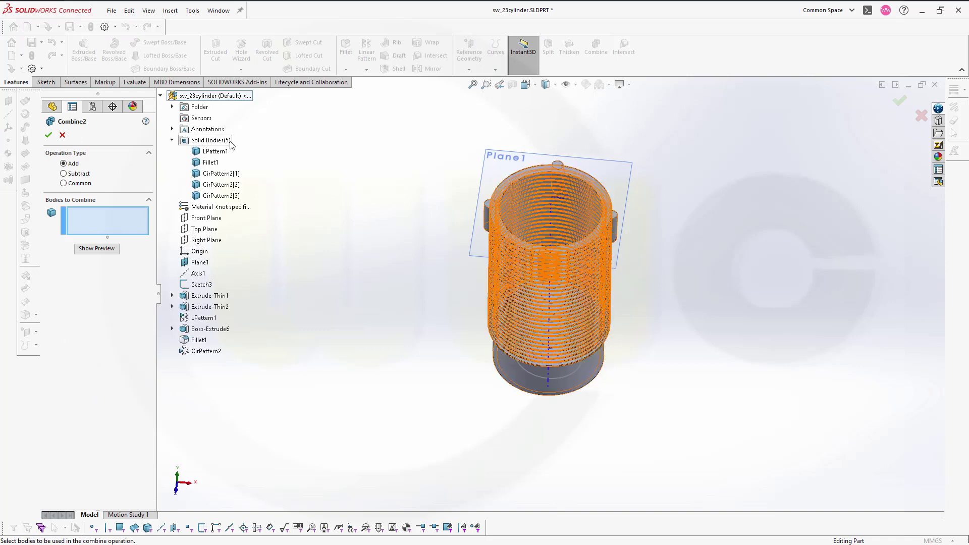
{"action": "left_click", "coordinate": [221, 154]}
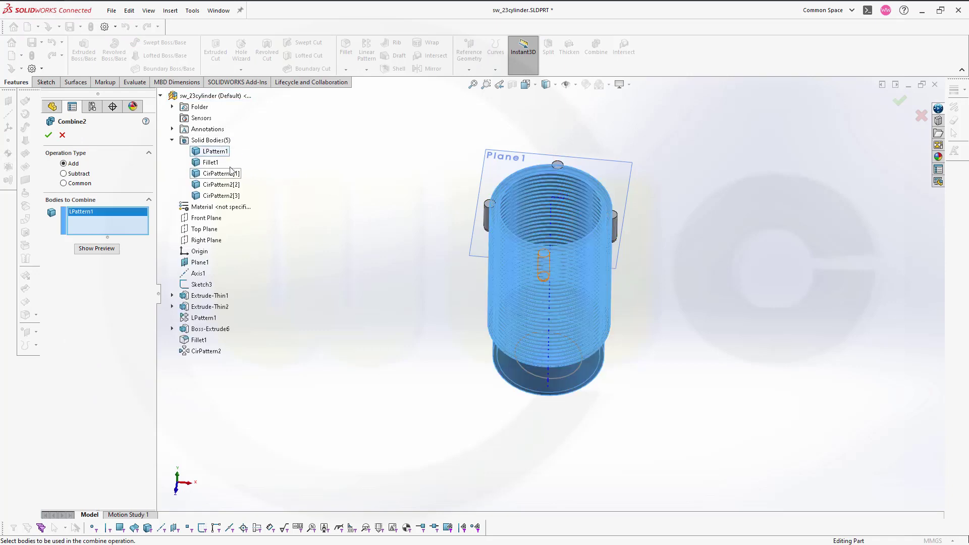
{"action": "left_click", "coordinate": [211, 162]}
{"action": "left_click", "coordinate": [233, 174]}
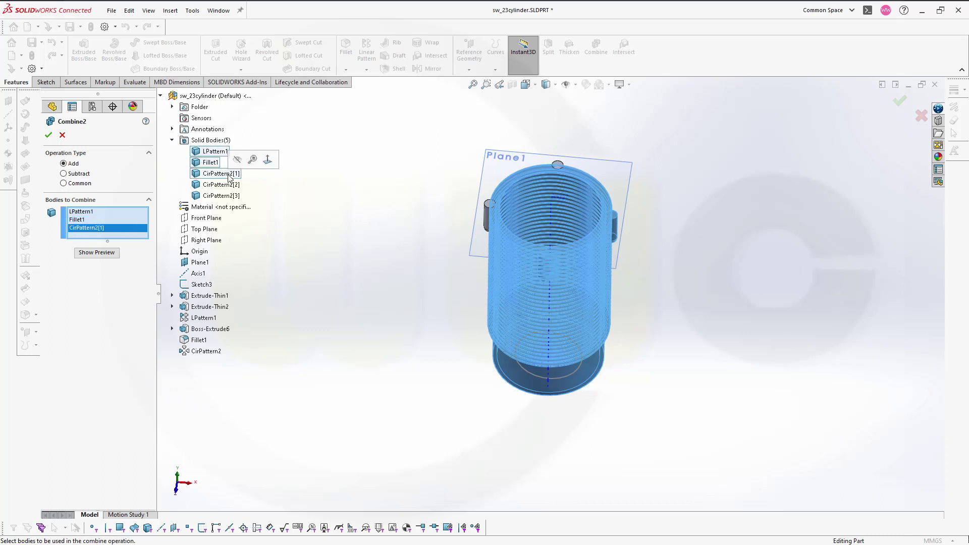
{"action": "left_click", "coordinate": [228, 185]}
{"action": "left_click", "coordinate": [226, 197]}
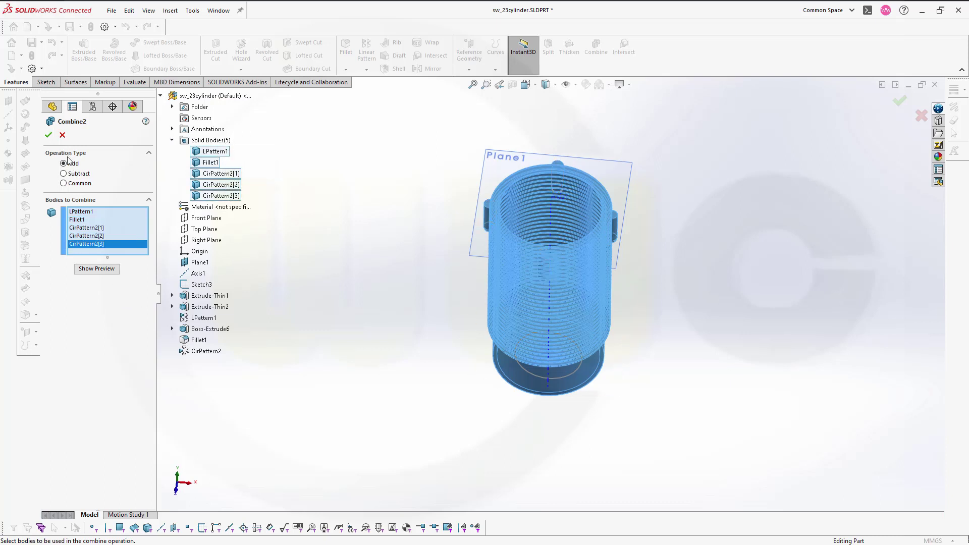
{"action": "left_click", "coordinate": [49, 136]}
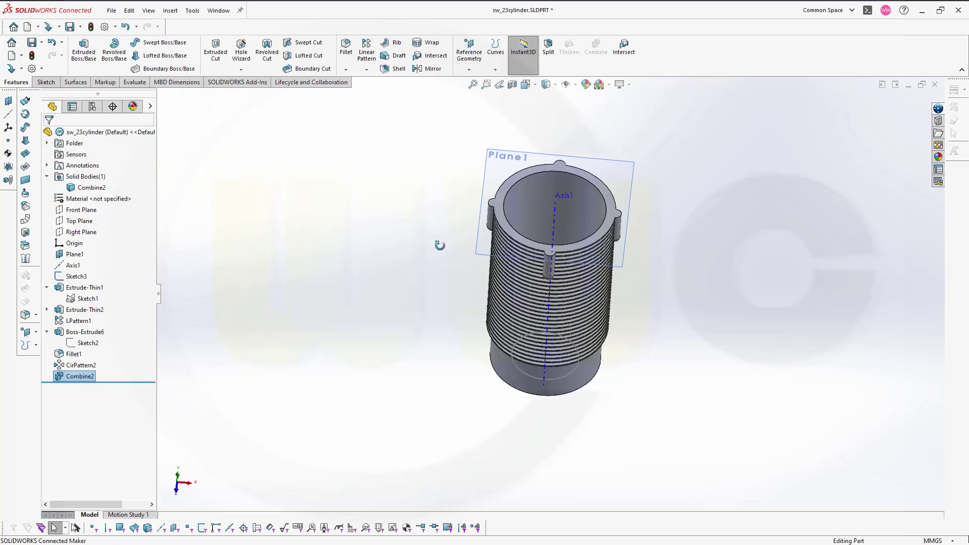
- Cut-extrude the Sketch3 circle through the lower end of the tube with a Mid Plane depth of 200 mm
{"action": "middle_click_drag", "start_coordinate": [440, 245], "coordinate": [585, 171]}
{"action": "scroll", "coordinate": [609, 163], "scroll_direction": "up", "scroll_amount": 4}
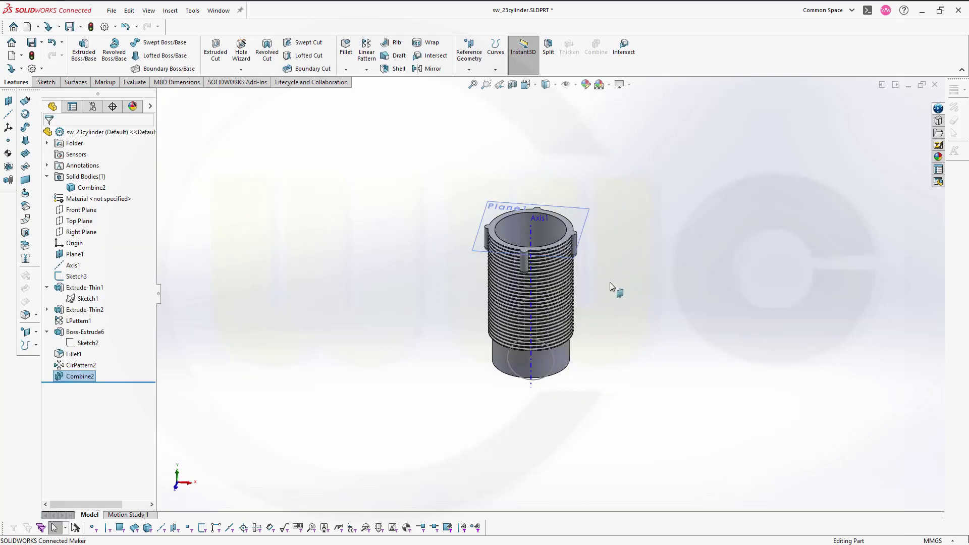
{"action": "middle_click_drag", "start_coordinate": [609, 286], "coordinate": [536, 417]}
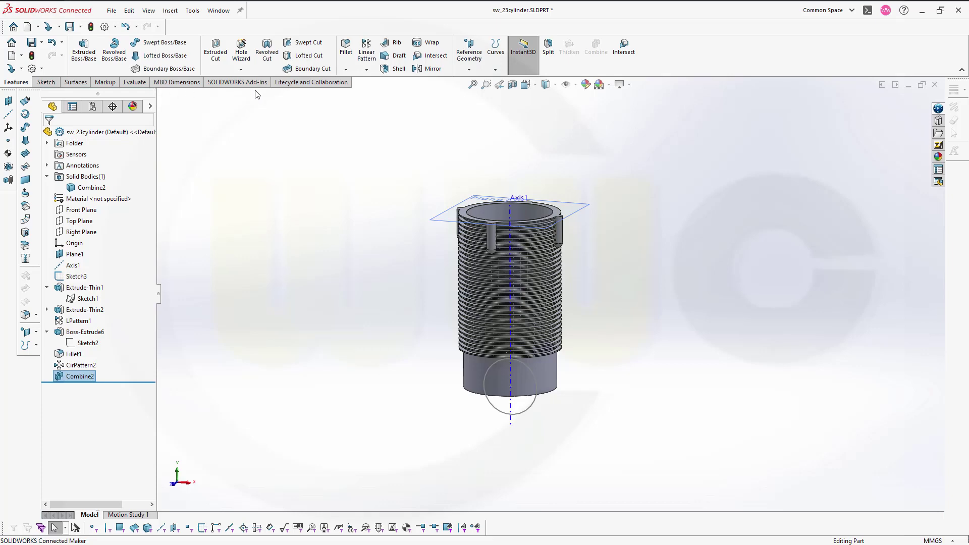
{"action": "left_click", "coordinate": [215, 48]}
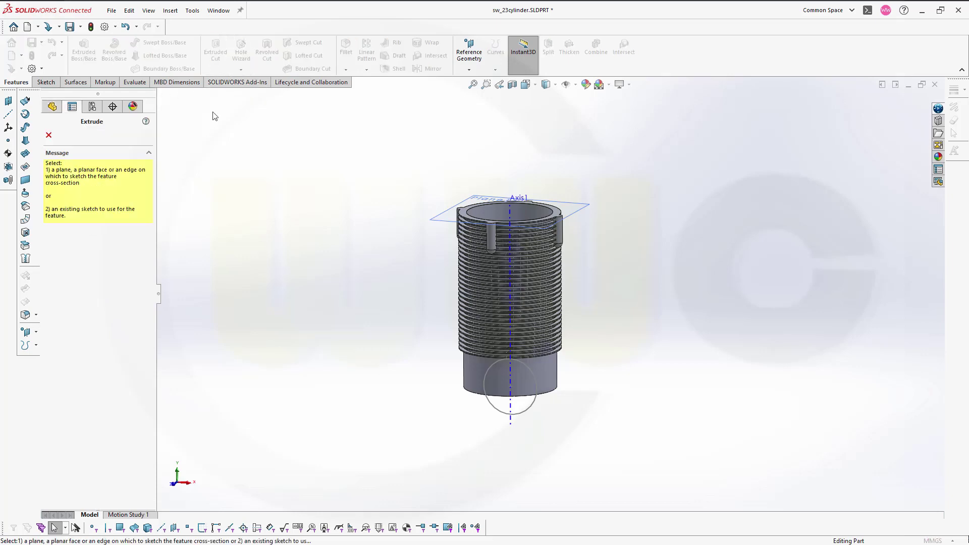
{"action": "left_click", "coordinate": [502, 414]}
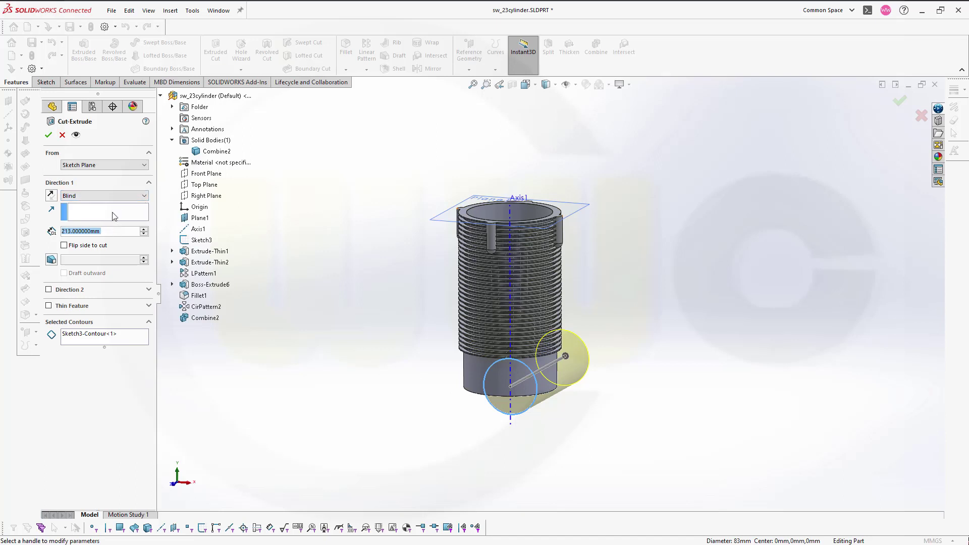
{"action": "left_click", "coordinate": [143, 196]}
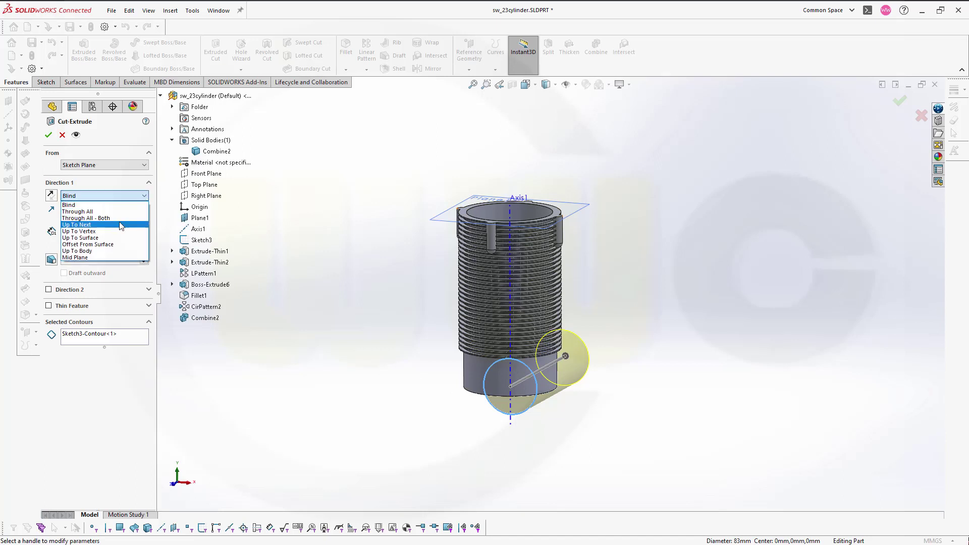
{"action": "left_click", "coordinate": [91, 257]}
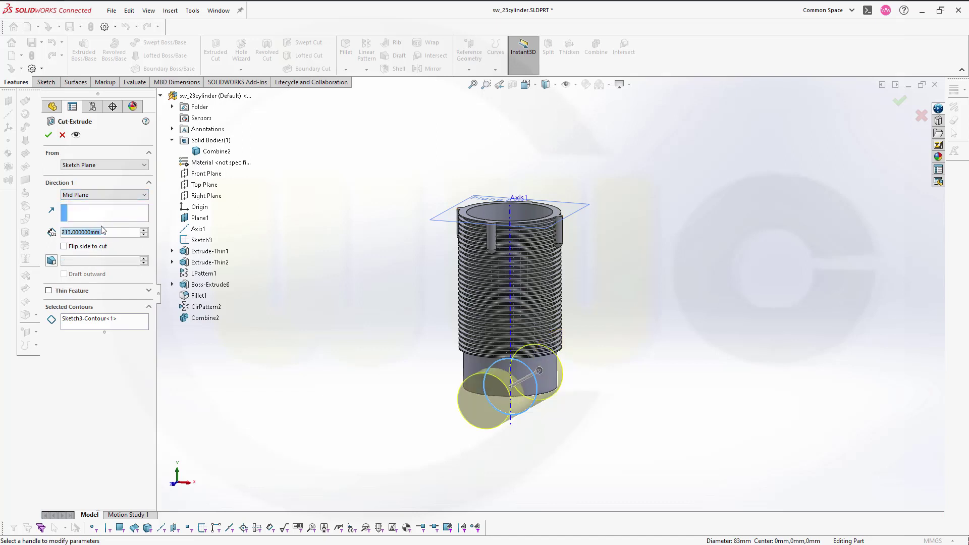
{"action": "type", "text": "200"}
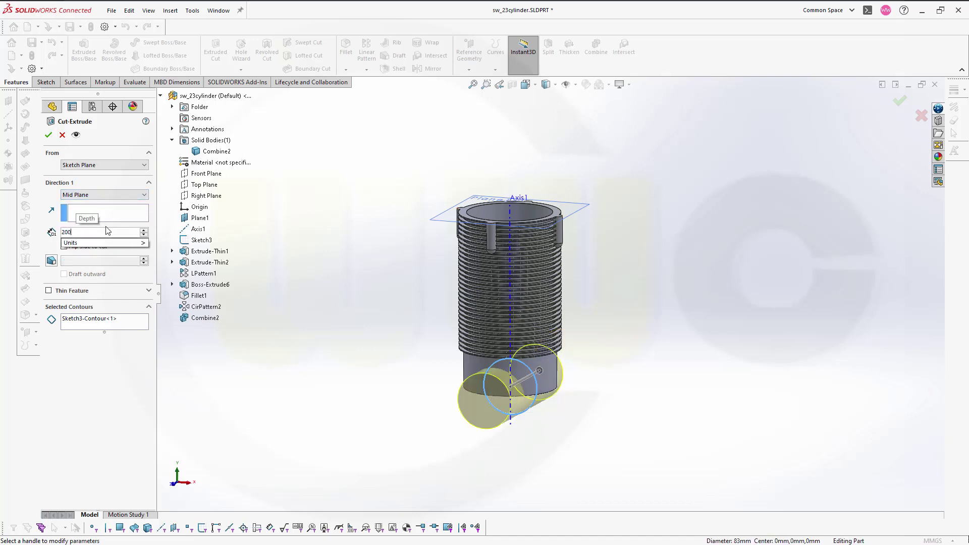
{"action": "key", "text": "Tab"}
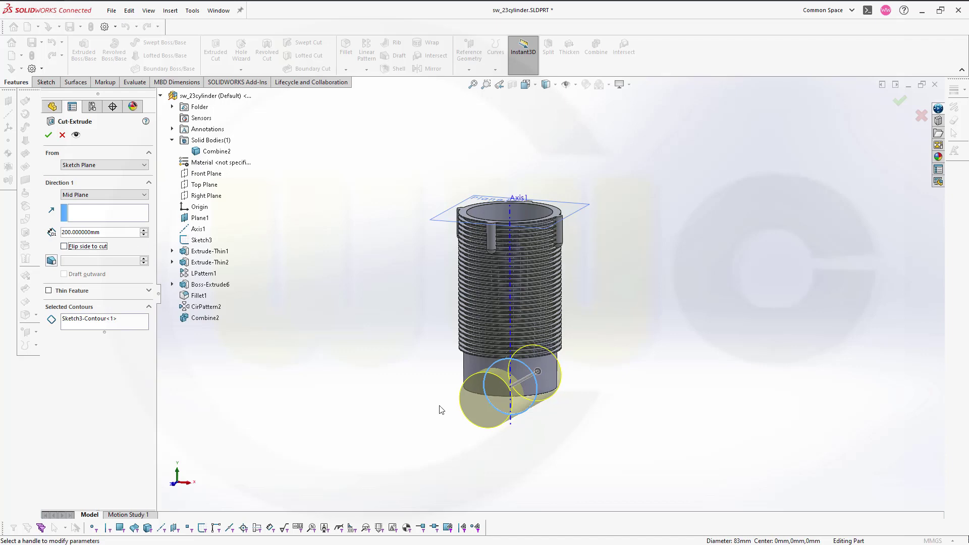
{"action": "middle_click_drag", "start_coordinate": [441, 410], "coordinate": [335, 402]}
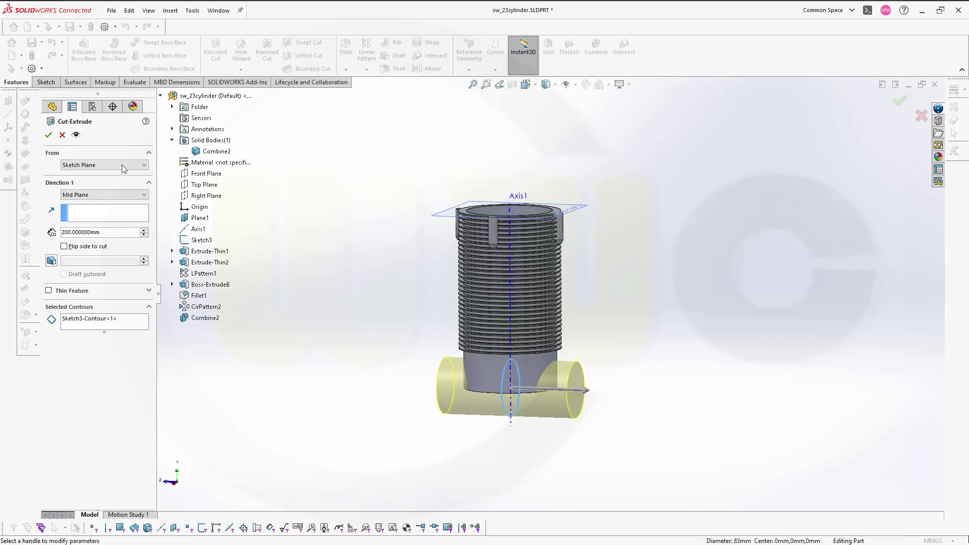
{"action": "left_click", "coordinate": [49, 134]}
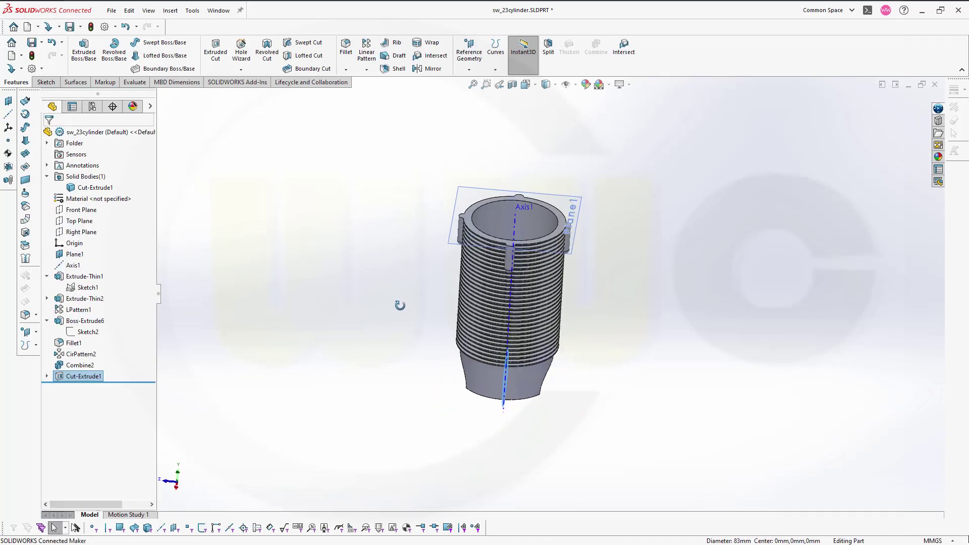
- Set up a simple Hole Wizard hole with a 10 mm diameter and a Blind depth of 20 mm
{"action": "mouse_move", "coordinate": [399, 305]}
{"action": "middle_mouse_down"}
{"action": "mouse_move", "coordinate": [422, 324]}
{"action": "mouse_move", "coordinate": [460, 277]}
{"action": "mouse_move", "coordinate": [404, 313]}
{"action": "middle_mouse_up"}
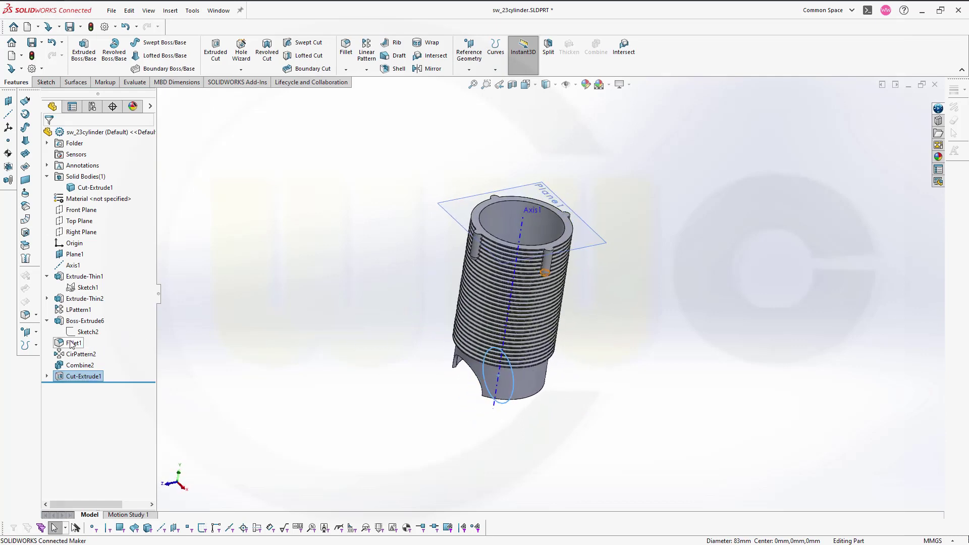
{"action": "scroll", "coordinate": [536, 231], "scroll_direction": "up", "scroll_amount": 2}
{"action": "scroll", "coordinate": [536, 231], "scroll_direction": "down", "scroll_amount": 5}
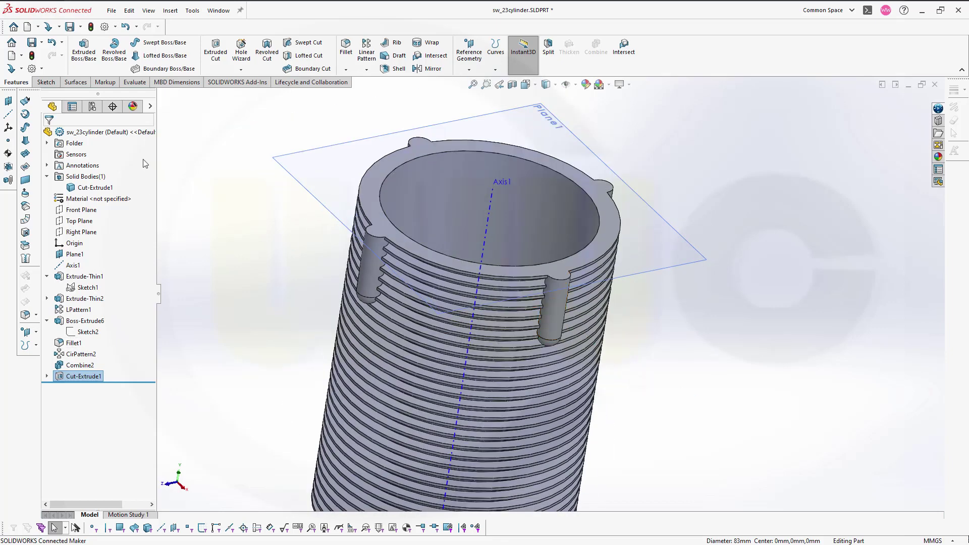
{"action": "left_click", "coordinate": [188, 150]}
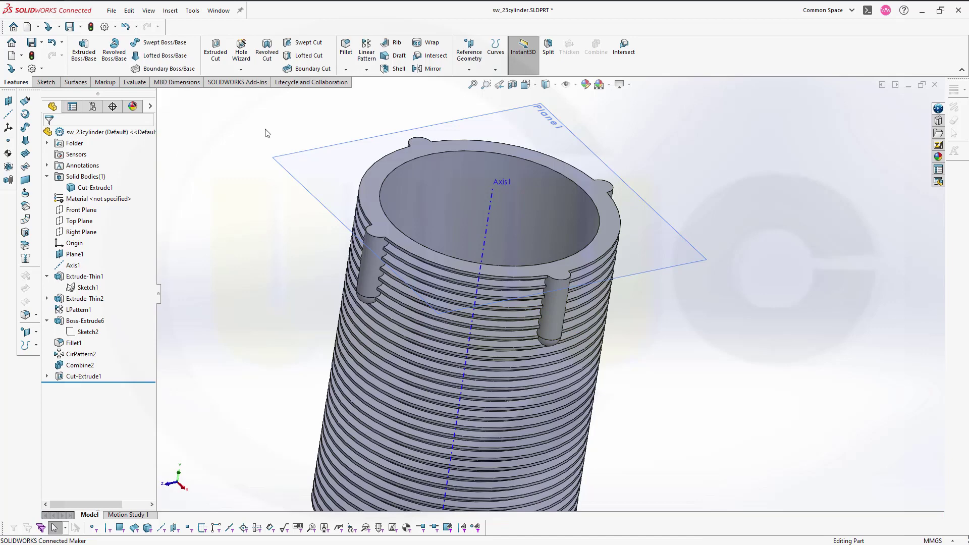
{"action": "left_click", "coordinate": [241, 50]}
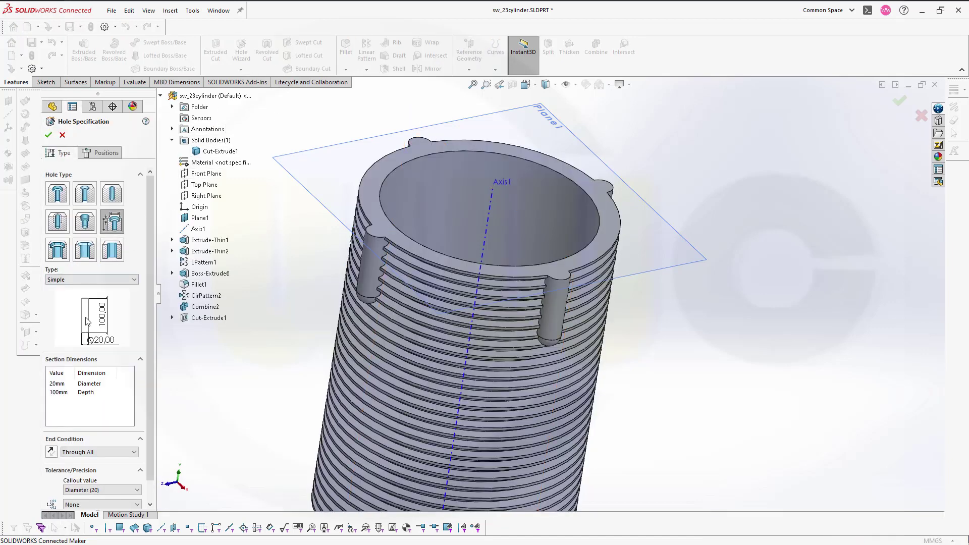
{"action": "left_click", "coordinate": [58, 383]}
{"action": "left_click", "coordinate": [63, 394]}
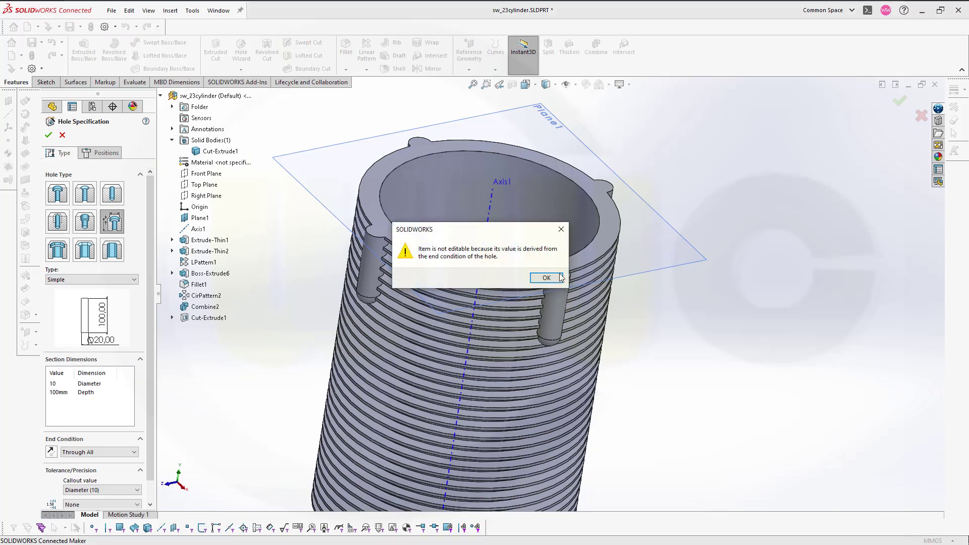
{"action": "key", "text": "Return"}
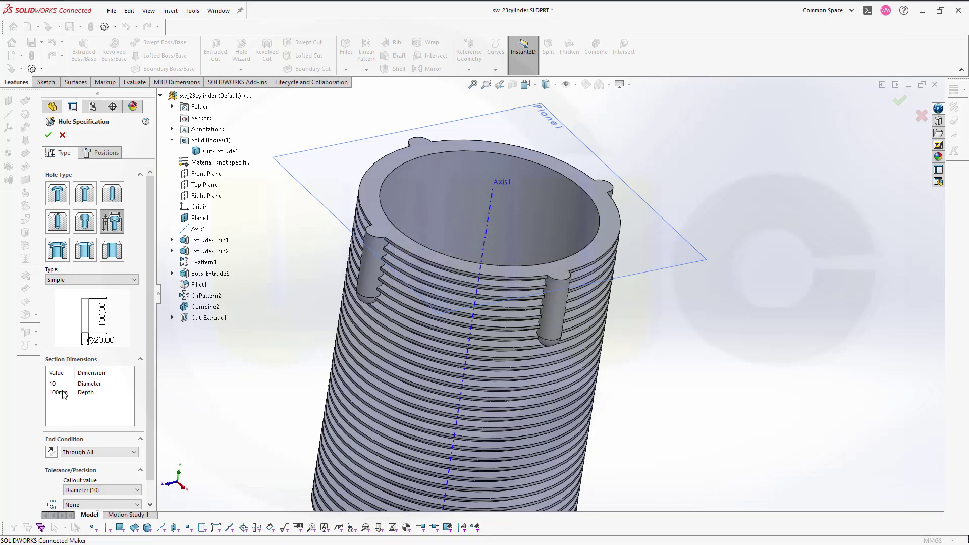
{"action": "left_click", "coordinate": [126, 452]}
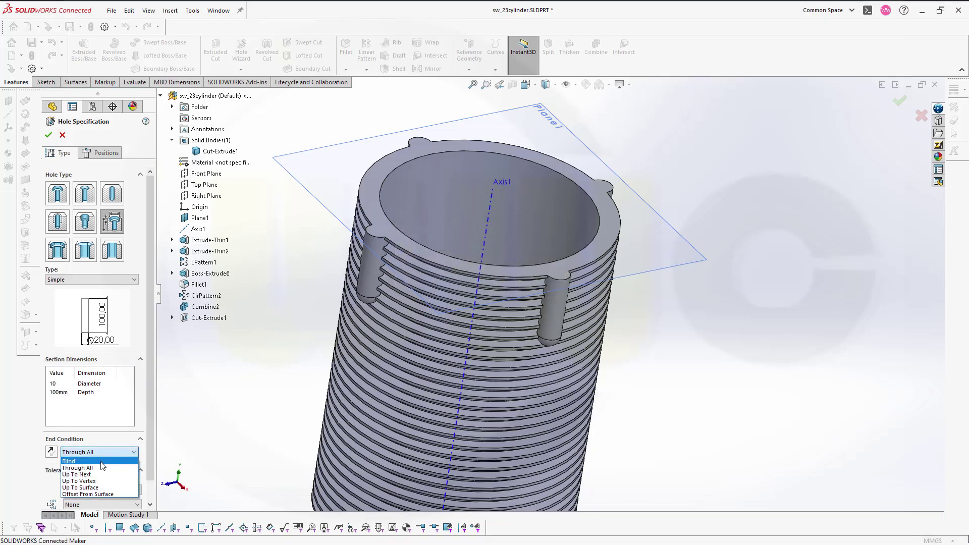
{"action": "left_click", "coordinate": [96, 461]}
{"action": "double_click", "coordinate": [61, 393]}
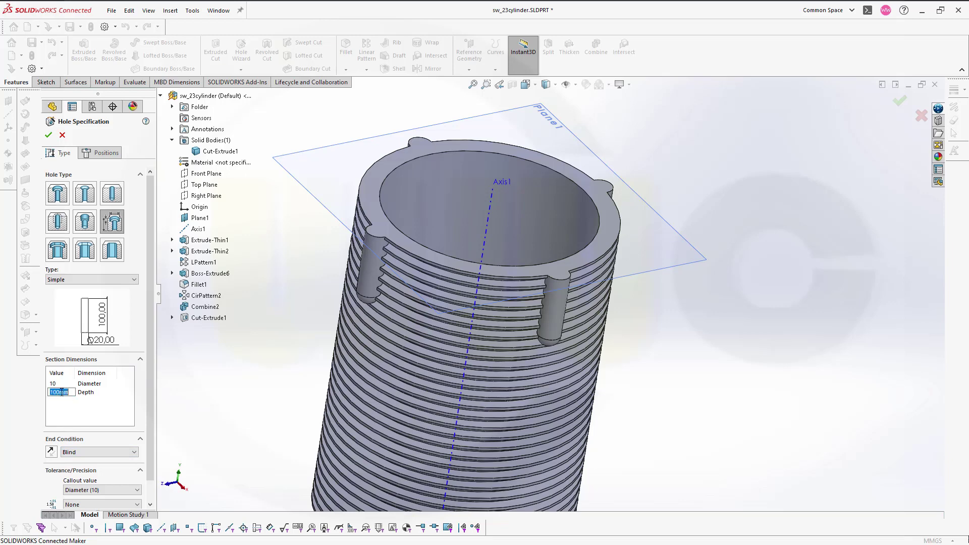
{"action": "type", "text": "20"}
{"action": "key", "text": "Return"}
- Position the hole on the tube's top face, at the centre of one small boss, and create it
{"action": "left_click", "coordinate": [100, 152]}
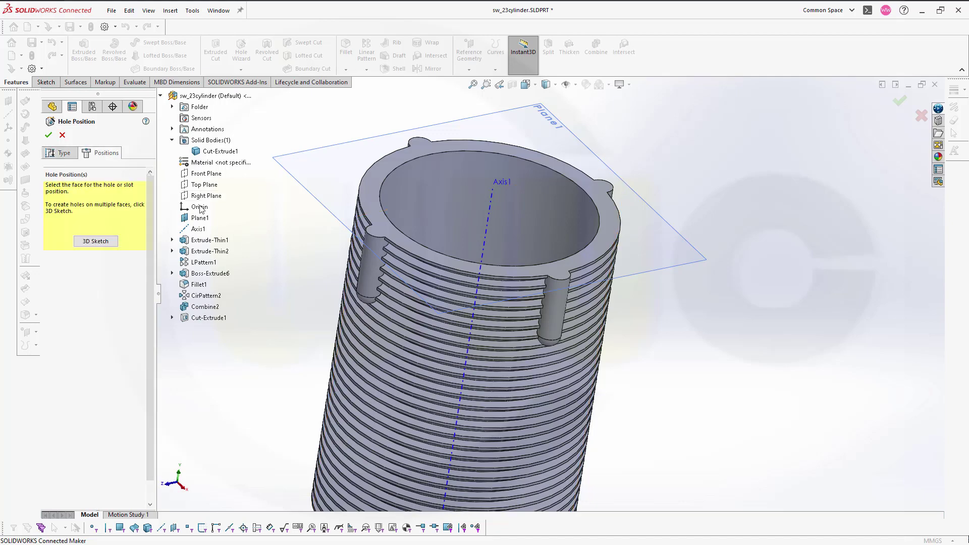
{"action": "scroll", "coordinate": [640, 320], "scroll_direction": "up", "scroll_amount": 2}
{"action": "scroll", "coordinate": [583, 276], "scroll_direction": "down", "scroll_amount": 5}
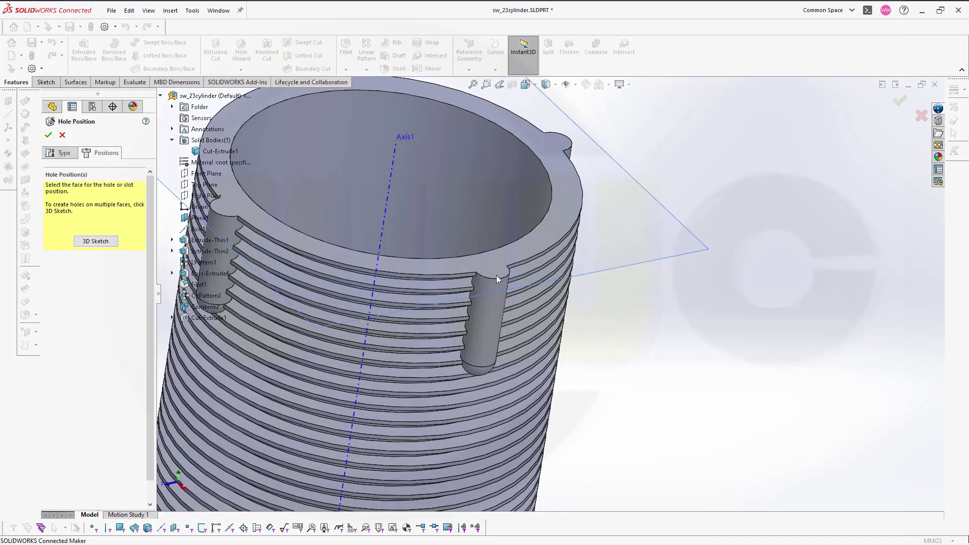
{"action": "left_click", "coordinate": [492, 266]}
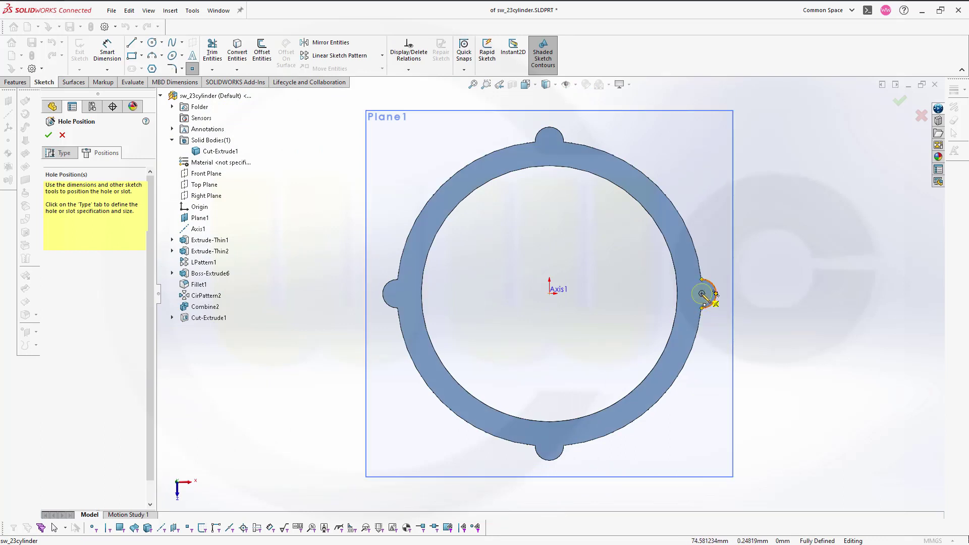
{"action": "left_click", "coordinate": [702, 293]}
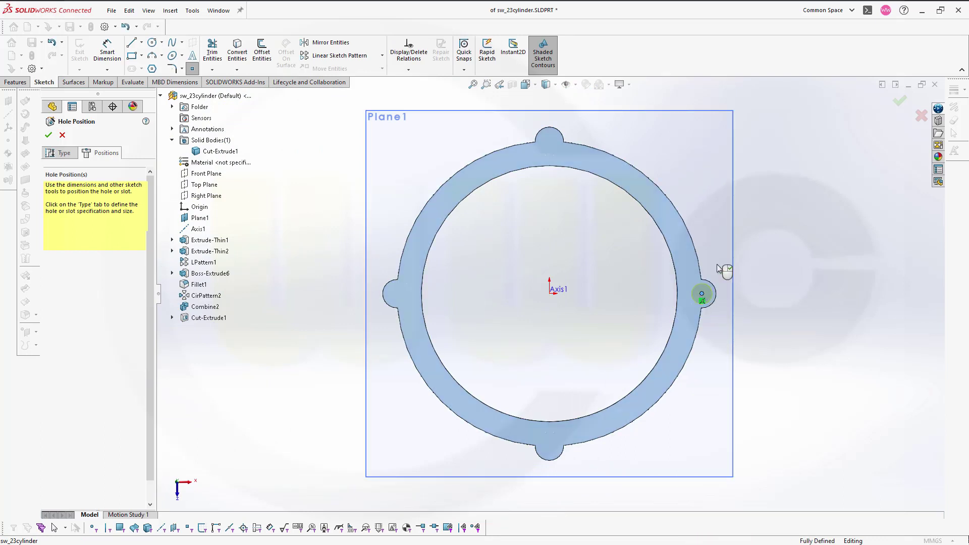
{"action": "left_click", "coordinate": [48, 135]}
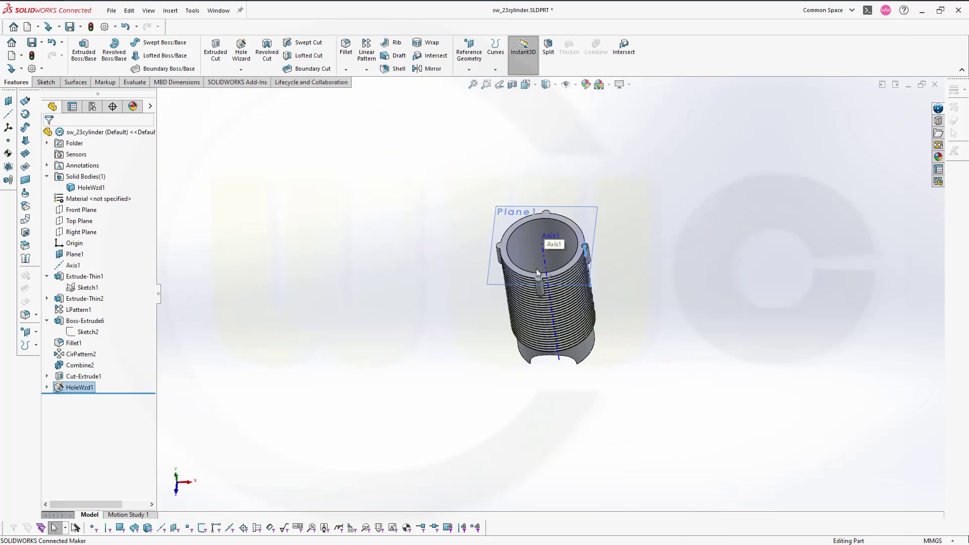
- Circularly pattern the HoleWzd1 hole around Axis1 with 4 equally spaced instances over 360 degrees
{"action": "middle_click_drag", "start_coordinate": [551, 244], "coordinate": [511, 273]}
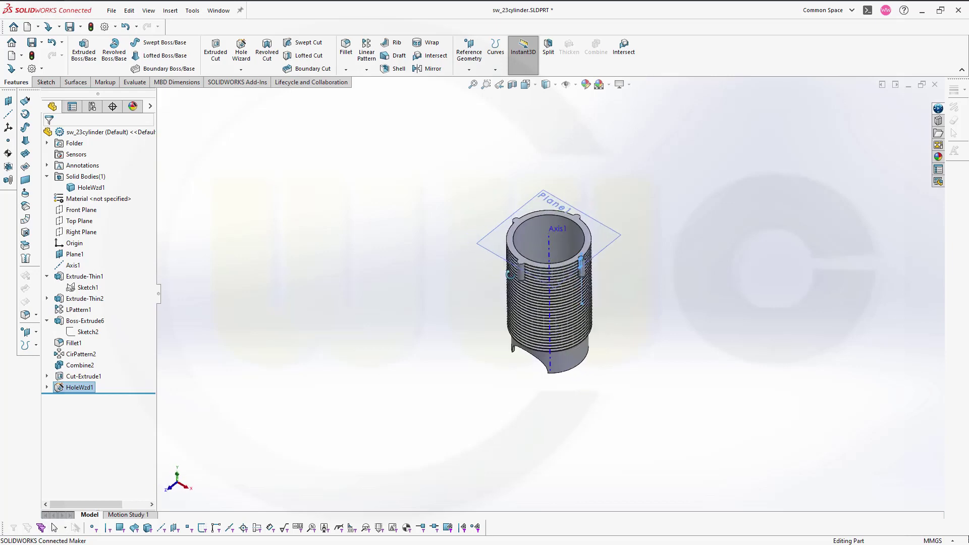
{"action": "left_click", "coordinate": [415, 246]}
{"action": "left_click", "coordinate": [80, 396]}
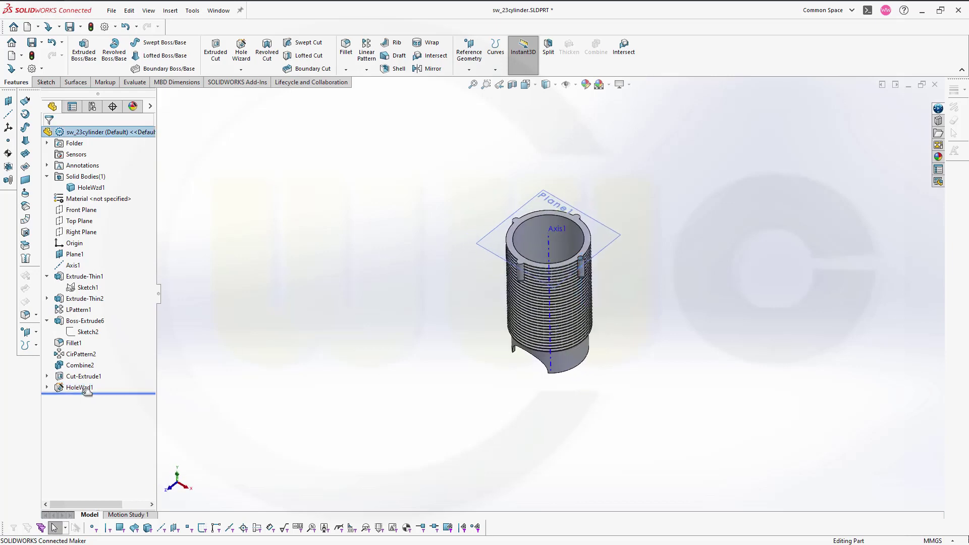
{"action": "left_click", "coordinate": [71, 387]}
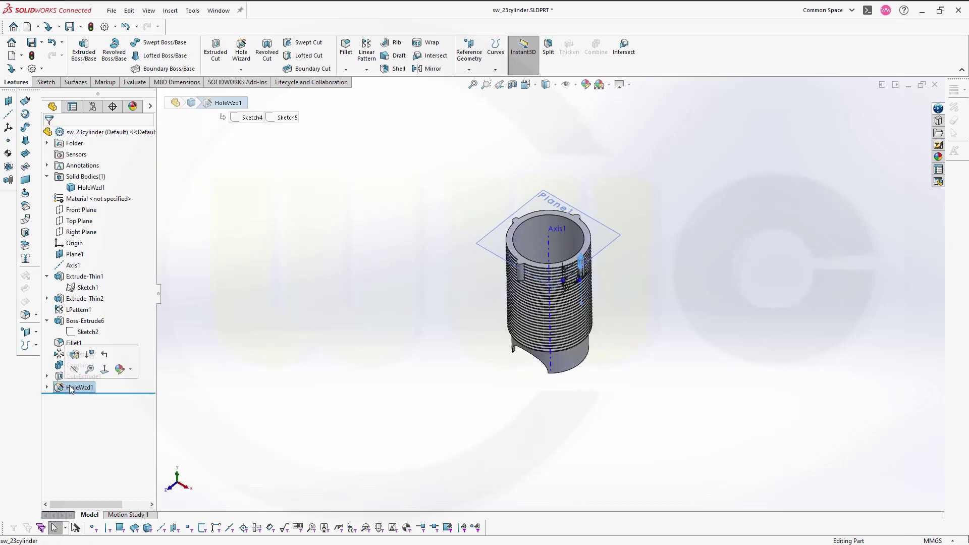
{"action": "left_click", "coordinate": [366, 69]}
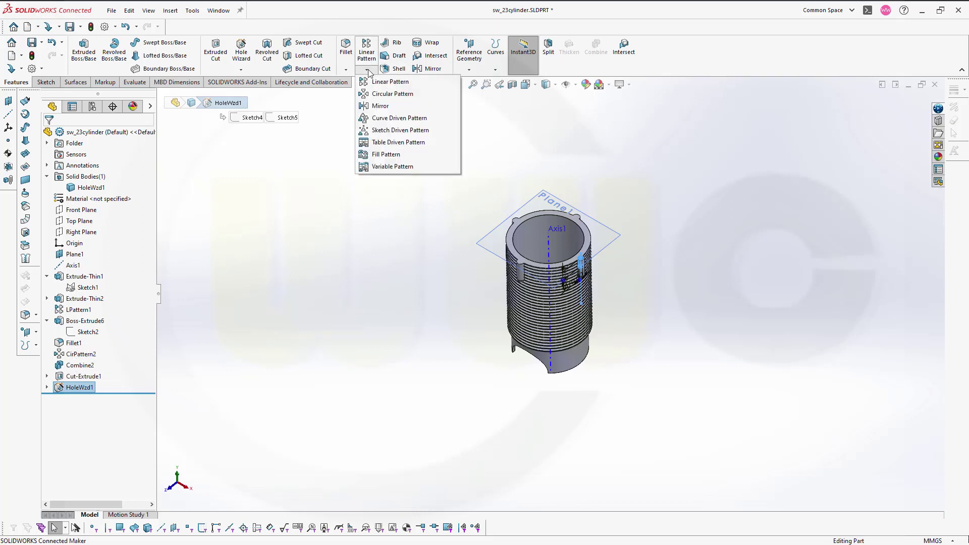
{"action": "left_click", "coordinate": [377, 95]}
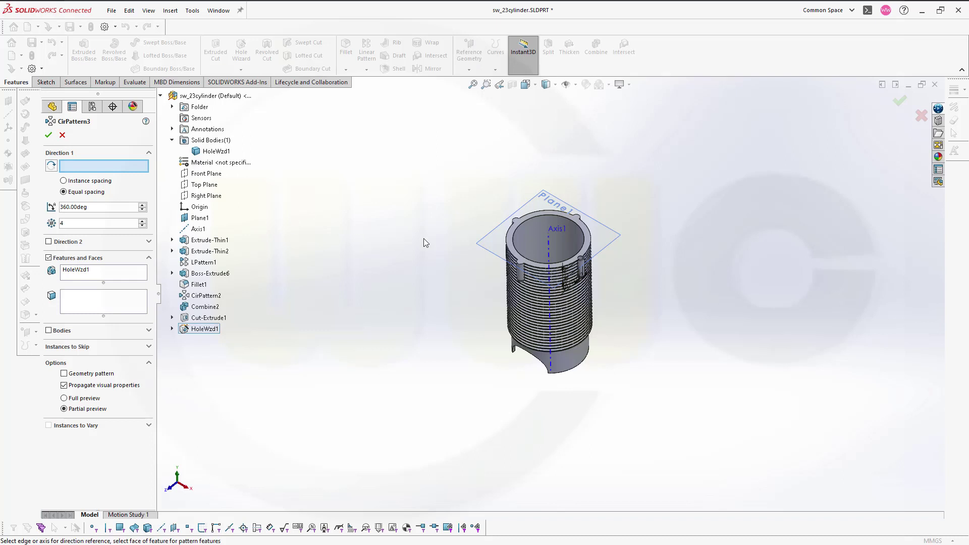
{"action": "left_click", "coordinate": [547, 246]}
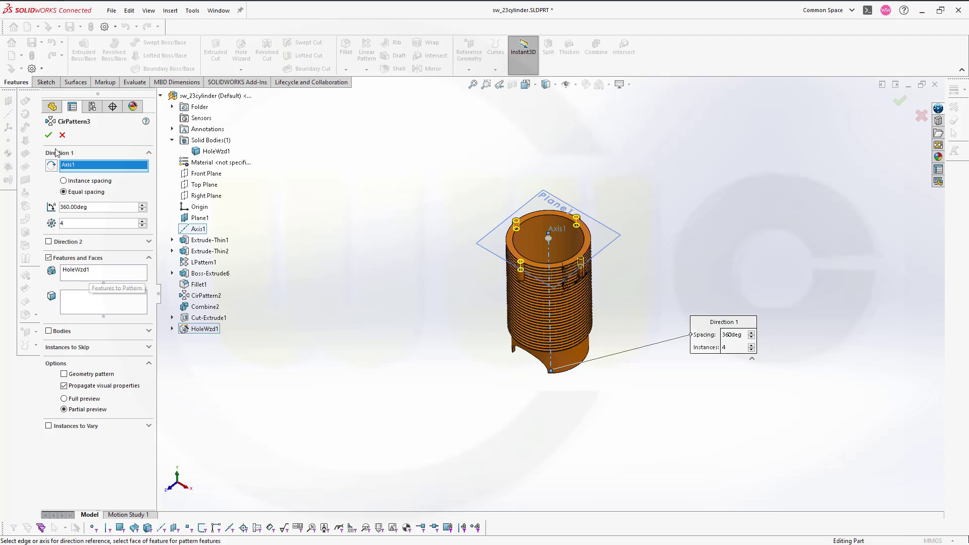
{"action": "left_click", "coordinate": [49, 134]}
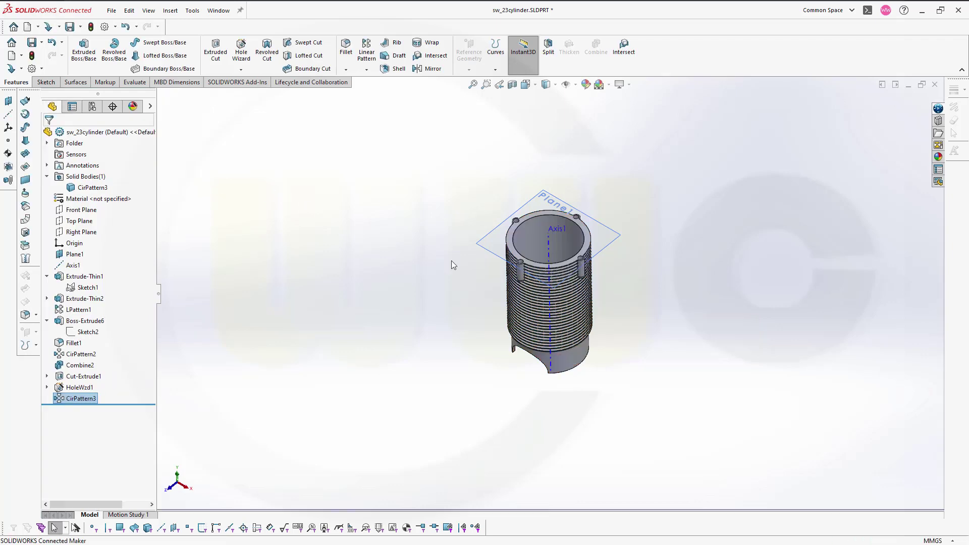
{"action": "scroll", "coordinate": [600, 312], "scroll_direction": "down", "scroll_amount": 10}
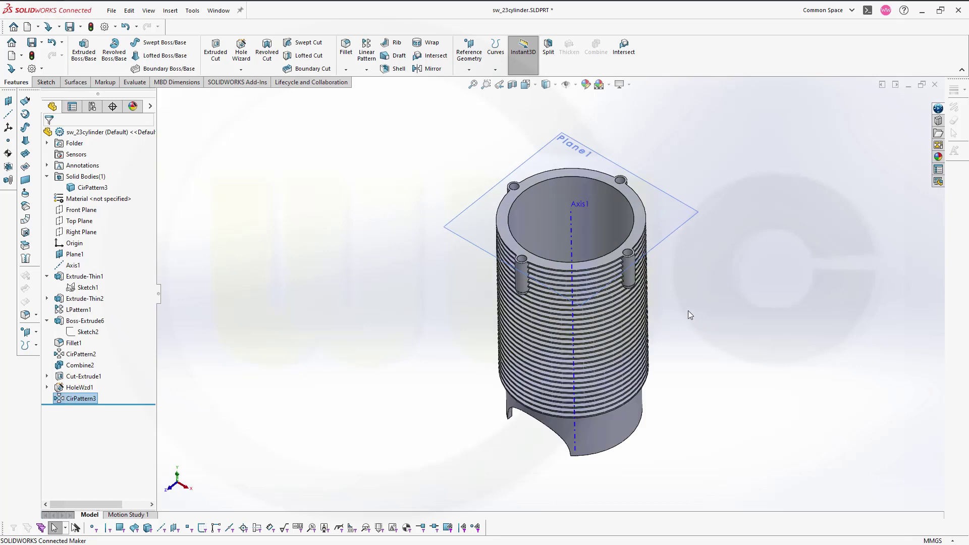
{"action": "middle_click_drag", "start_coordinate": [393, 304], "coordinate": [379, 260]}
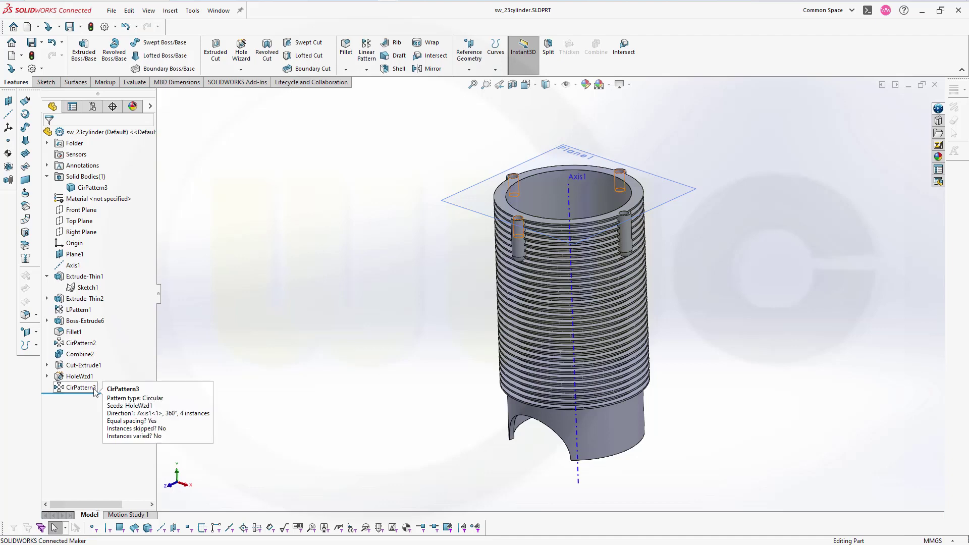
- Hide the finished cylinder body CirPattern3 and expand Extrude-Thin2, Boss-Extrude6 and Cut-Extrude1 to show their sketches
{"action": "right_click", "coordinate": [91, 189]}
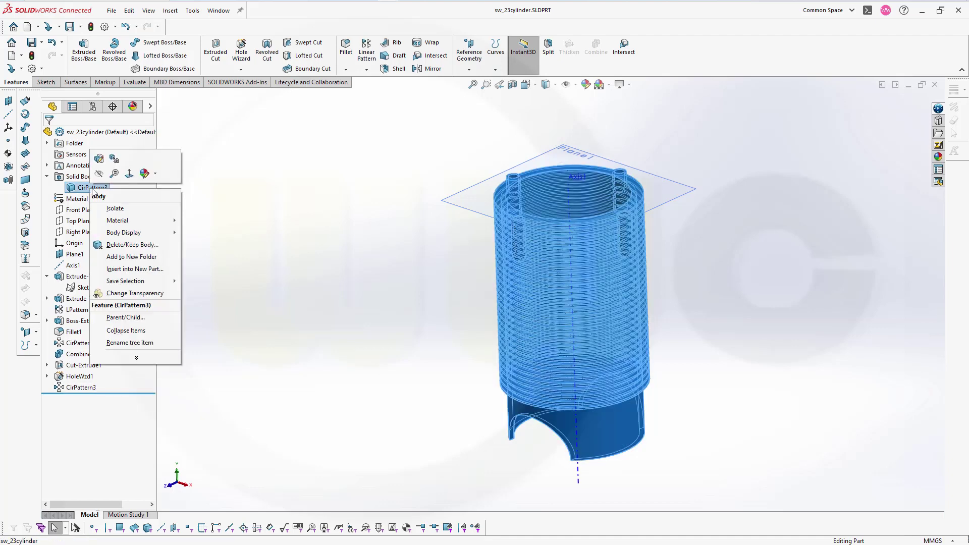
{"action": "left_click", "coordinate": [99, 173]}
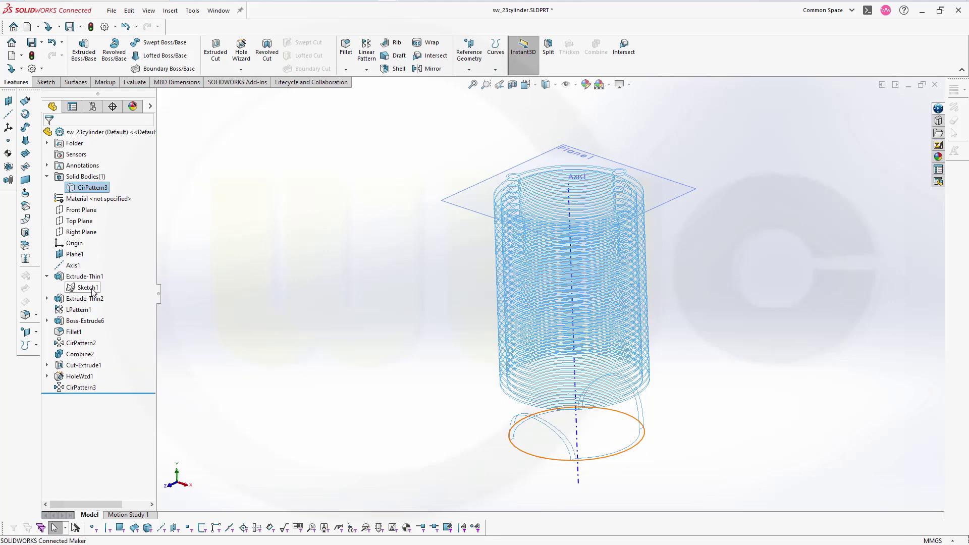
{"action": "left_click", "coordinate": [47, 299]}
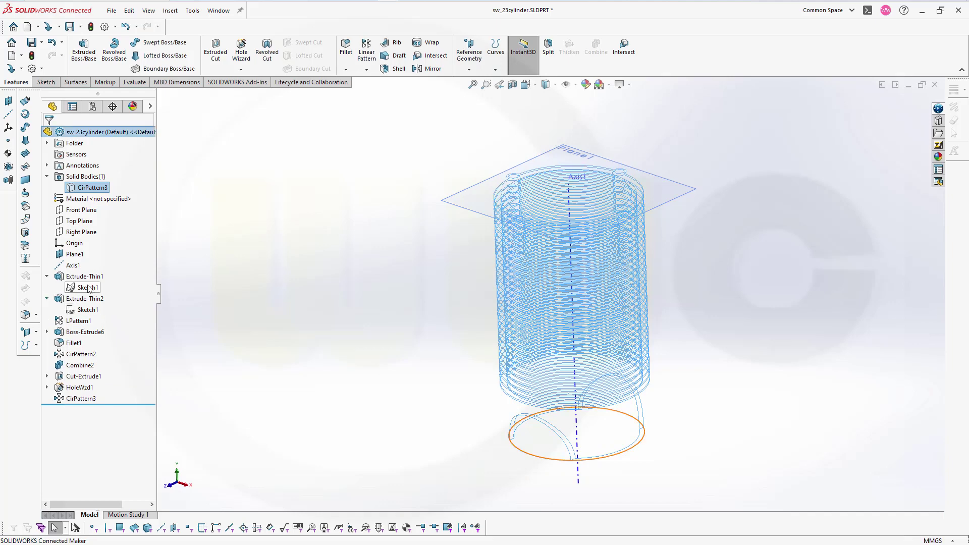
{"action": "left_click", "coordinate": [47, 332]}
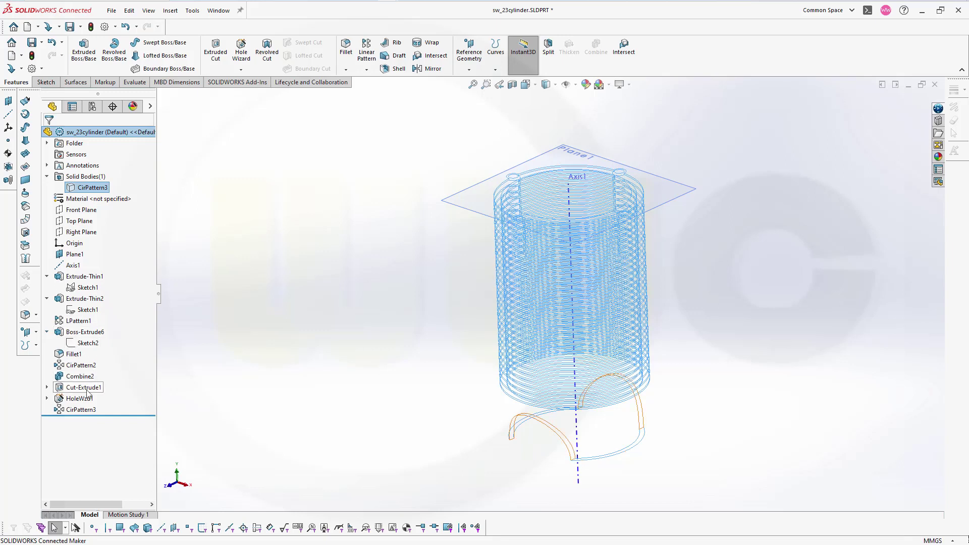
{"action": "left_click", "coordinate": [47, 387]}
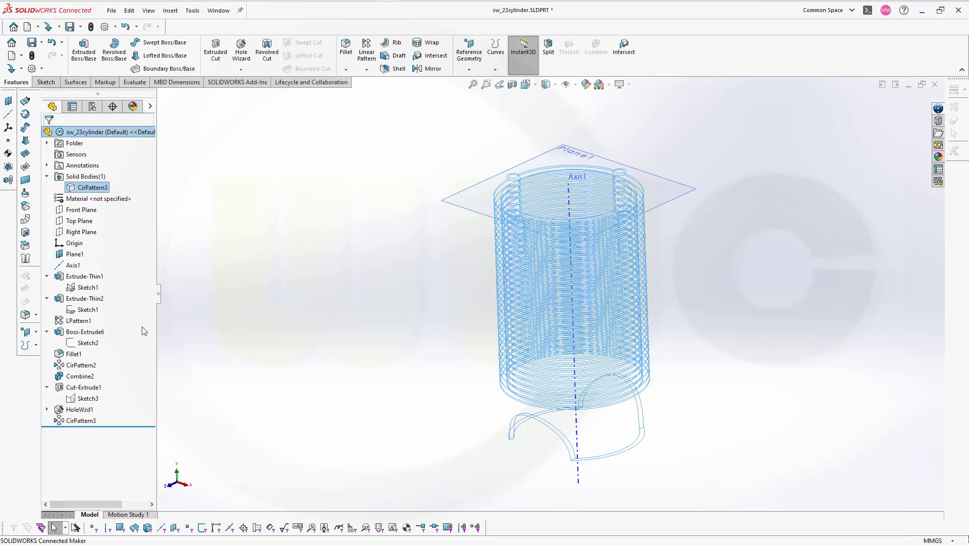
{"action": "left_click", "coordinate": [394, 250]}
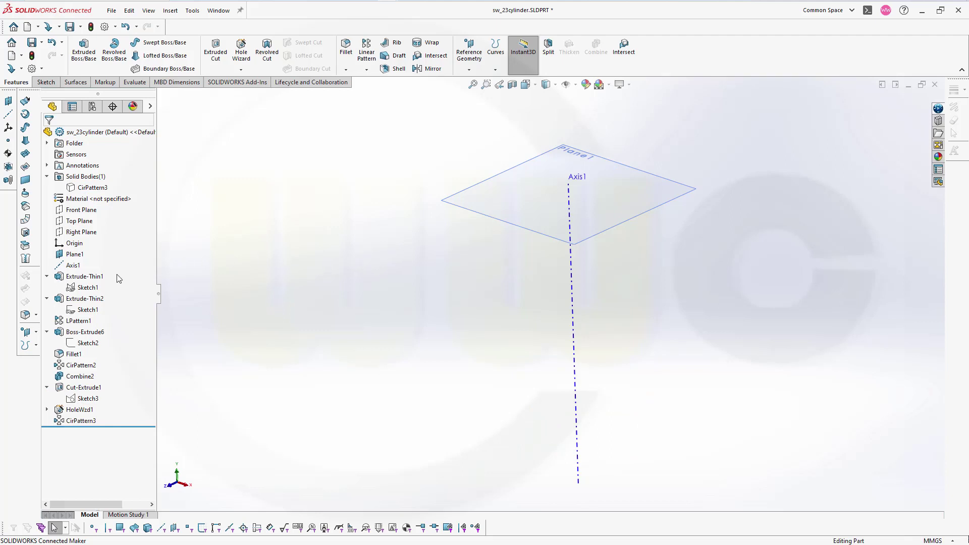
- Extrude the Sketch1 circle as a solid, unmerged body with the Up To Surface end condition, ending at Plane1
{"action": "left_click", "coordinate": [86, 287]}
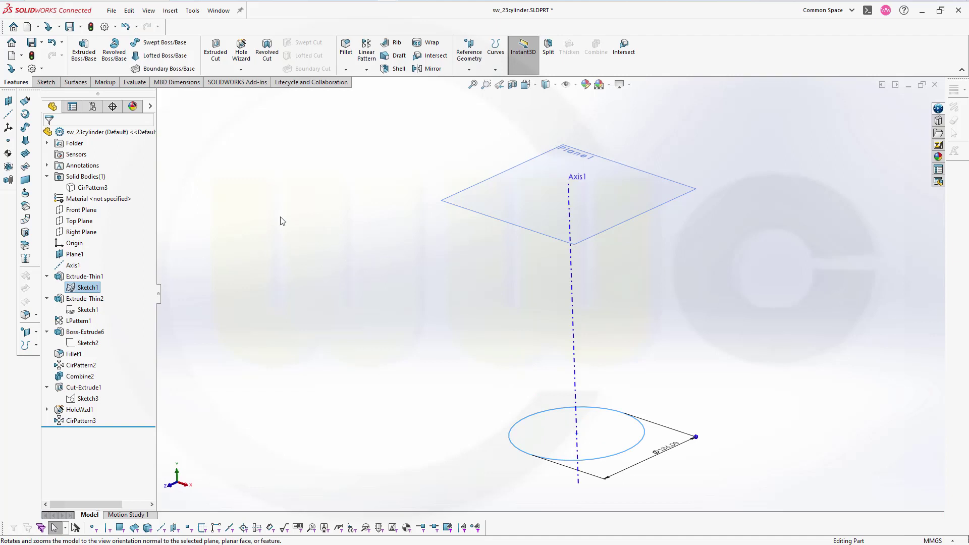
{"action": "left_click", "coordinate": [84, 51]}
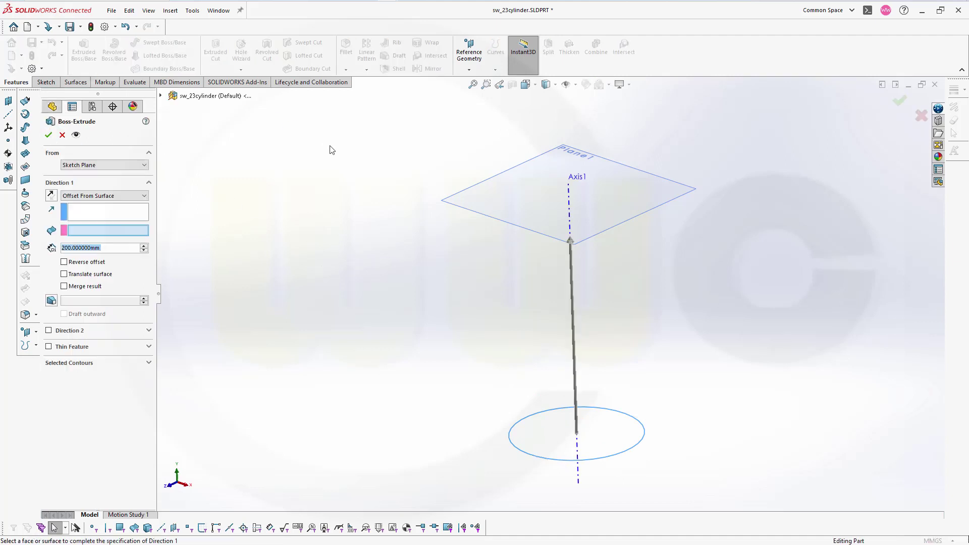
{"action": "left_click", "coordinate": [142, 195]}
{"action": "left_click", "coordinate": [98, 238]}
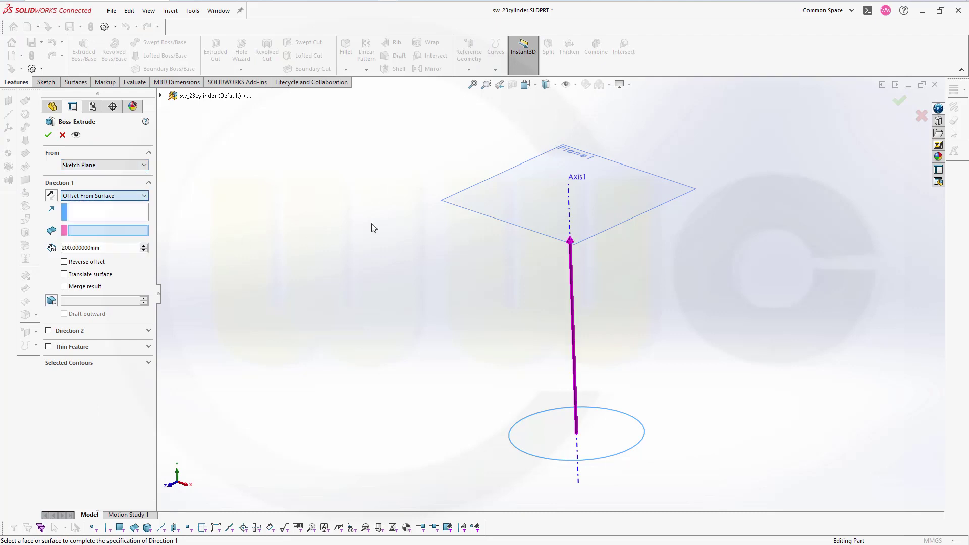
{"action": "left_click", "coordinate": [463, 210]}
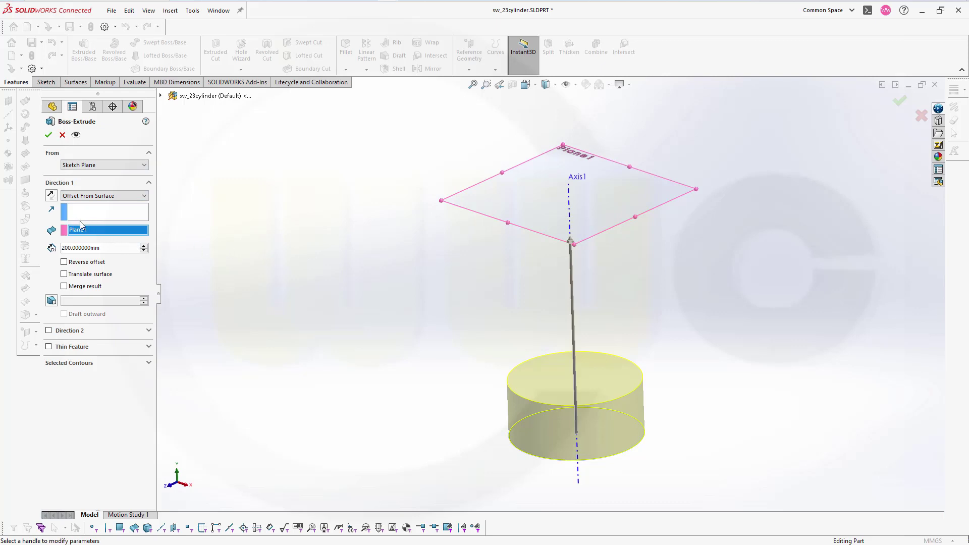
{"action": "left_click", "coordinate": [143, 196]}
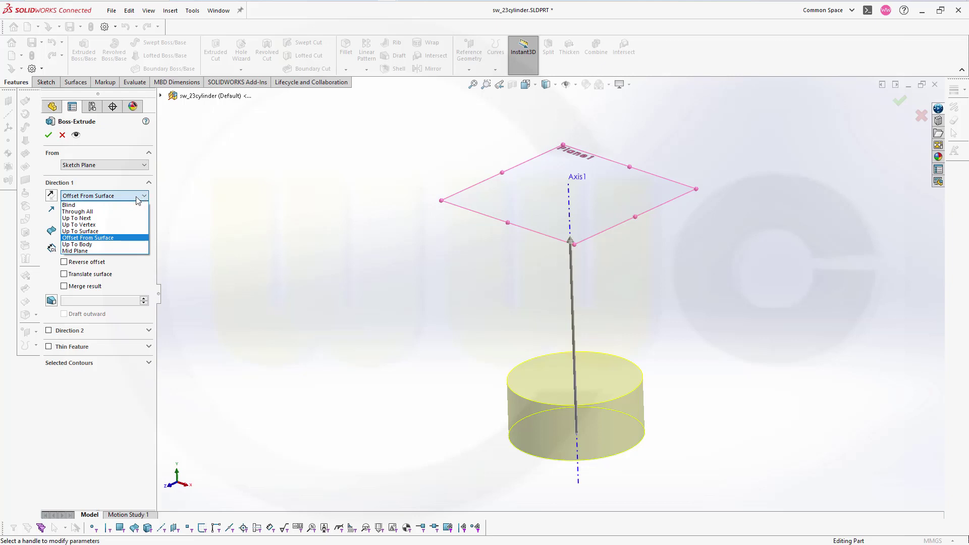
{"action": "left_click", "coordinate": [93, 231]}
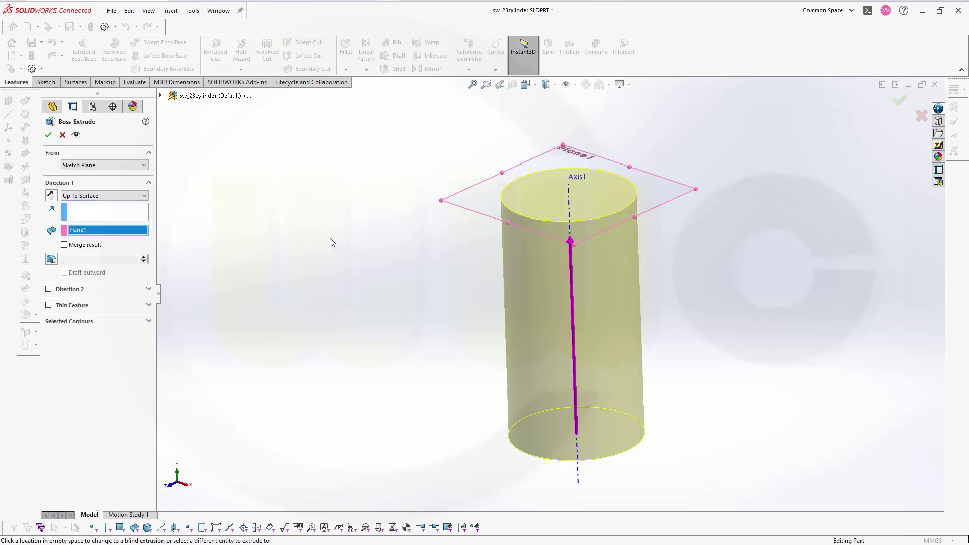
{"action": "left_click", "coordinate": [48, 135]}
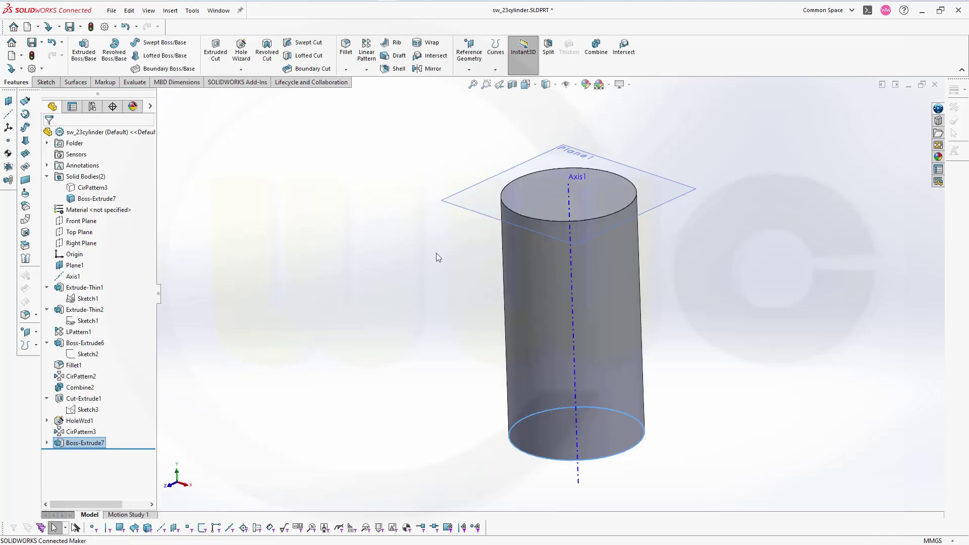
- Copy Sketch2, the small boss circle used by Boss-Extrude6, and paste it onto Plane1 as a new sketch
{"action": "left_click", "coordinate": [436, 254]}
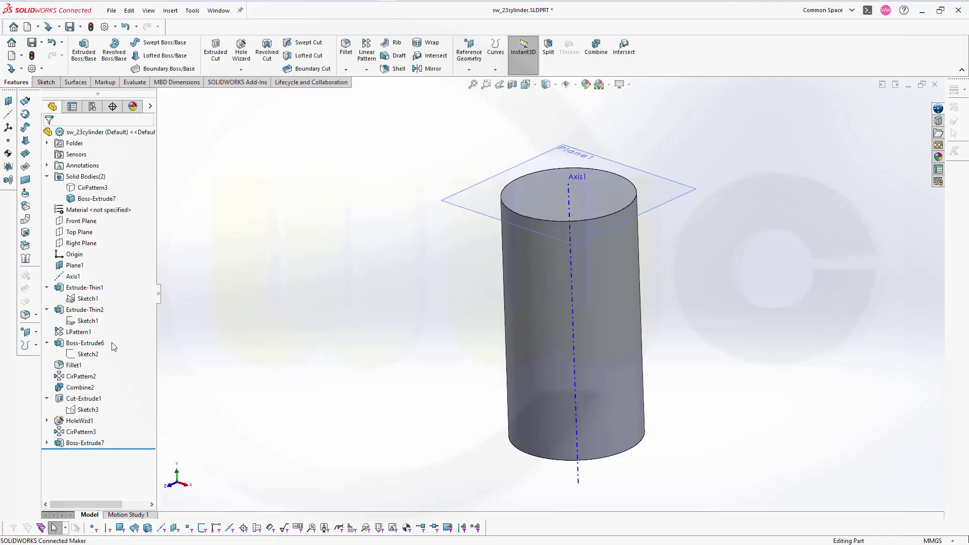
{"action": "left_click", "coordinate": [89, 353]}
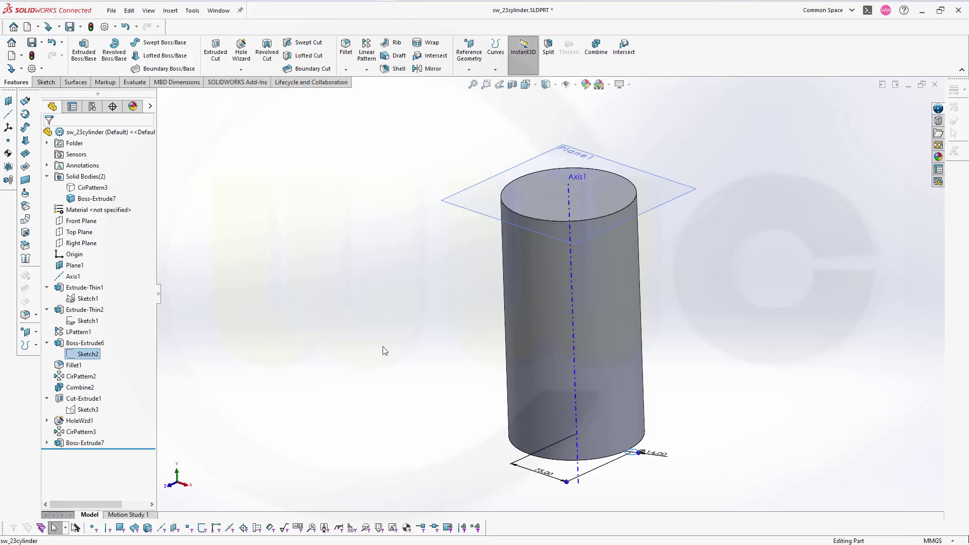
{"action": "left_click", "coordinate": [670, 204]}
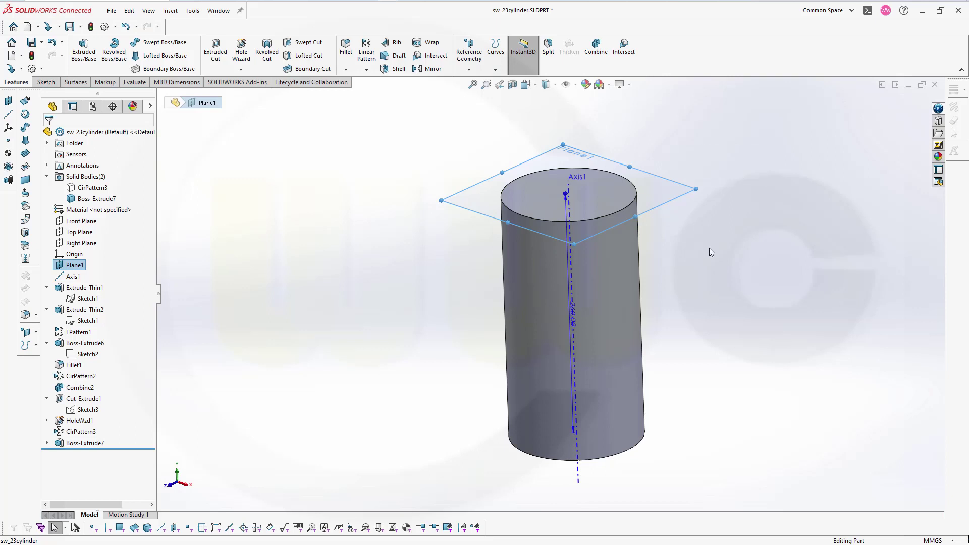
{"action": "key", "text": "s"}
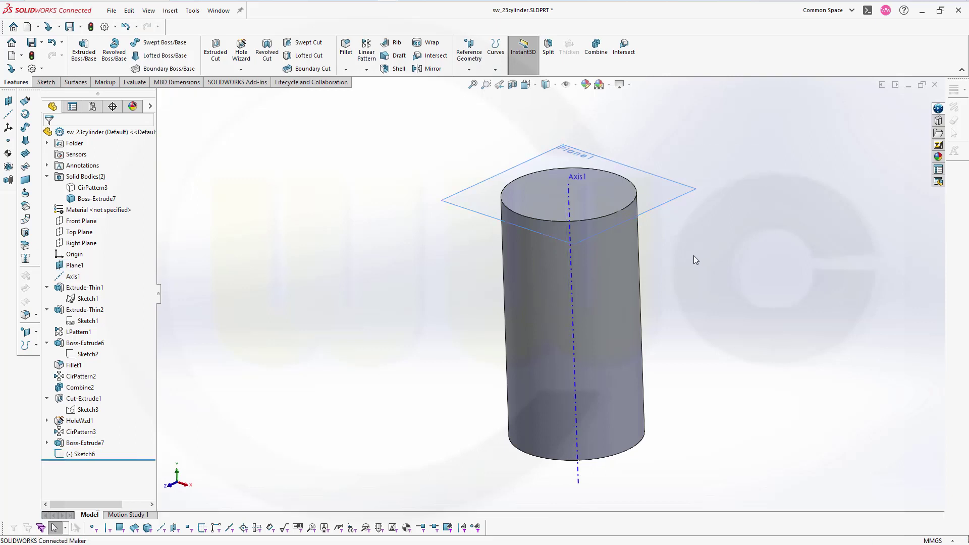
- Edit the copied sketch on Plane1 and add a Horizontal relation between the origin and the 14 mm circle's centre
{"action": "left_click", "coordinate": [71, 456]}
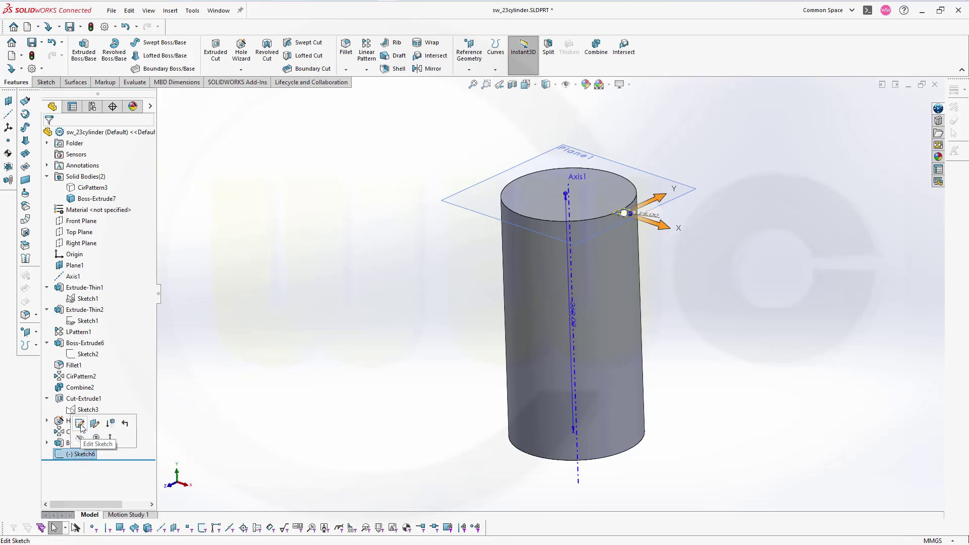
{"action": "left_click", "coordinate": [90, 412]}
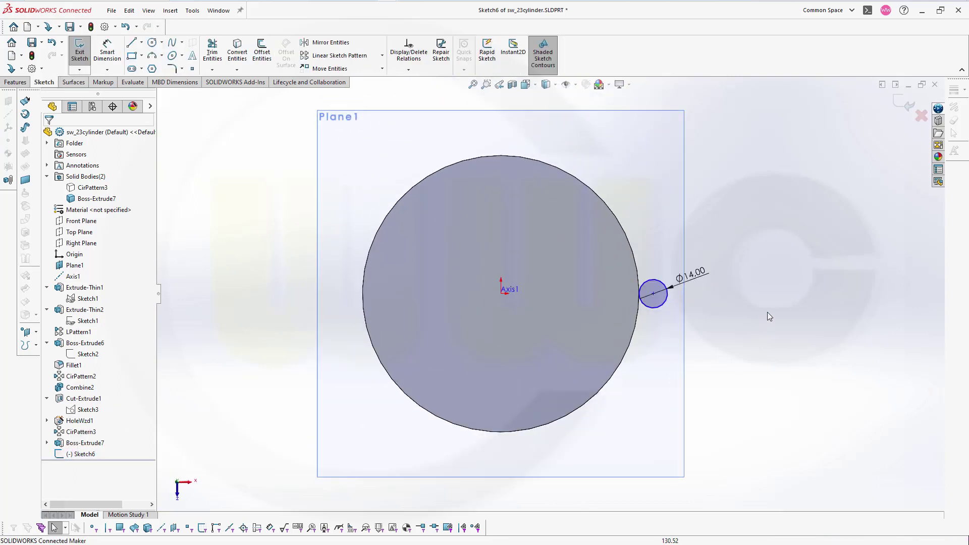
{"action": "left_click", "coordinate": [500, 293]}
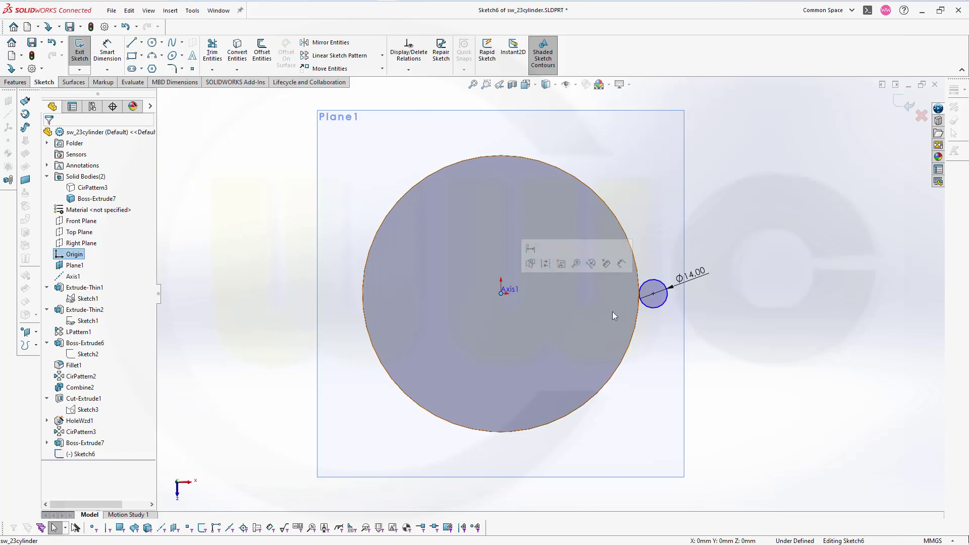
{"action": "left_click", "coordinate": [654, 294], "text": "ctrl"}
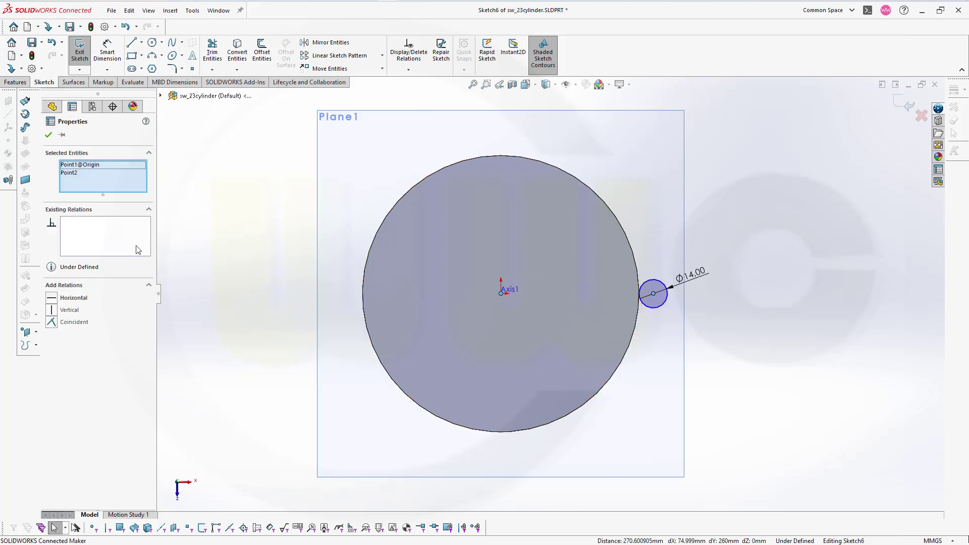
{"action": "left_click", "coordinate": [57, 299]}
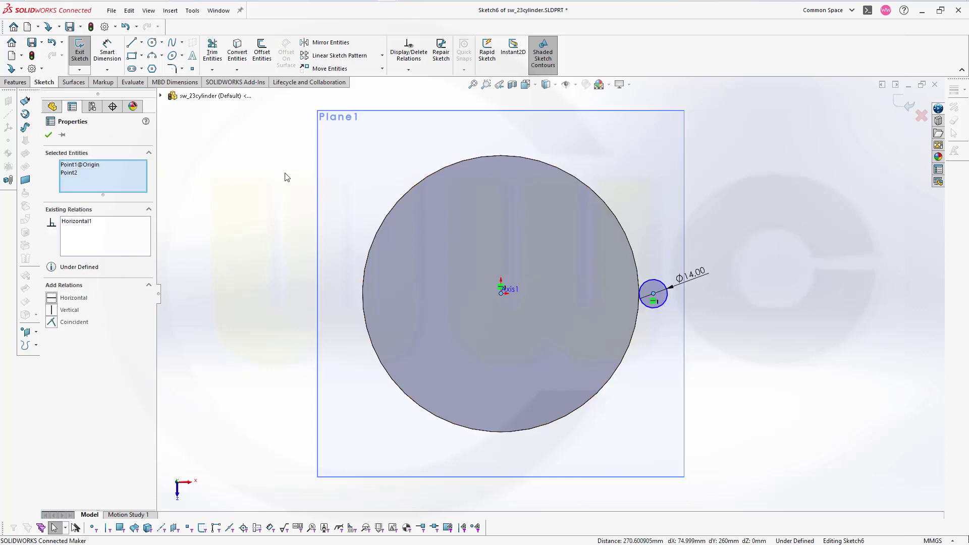
{"action": "left_click", "coordinate": [49, 134]}
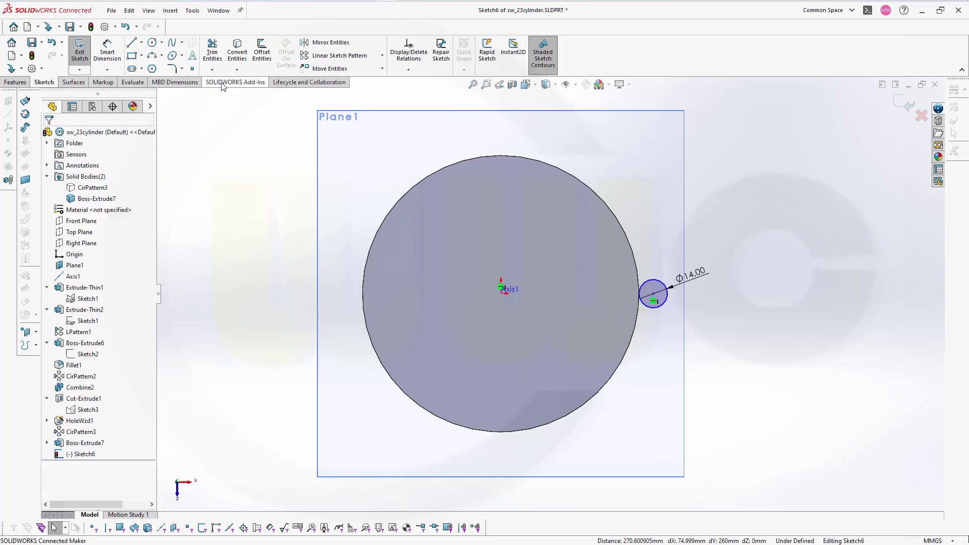
- Start a Smart Dimension to locate the small circle in the copied sketch
{"action": "left_click", "coordinate": [107, 51]}
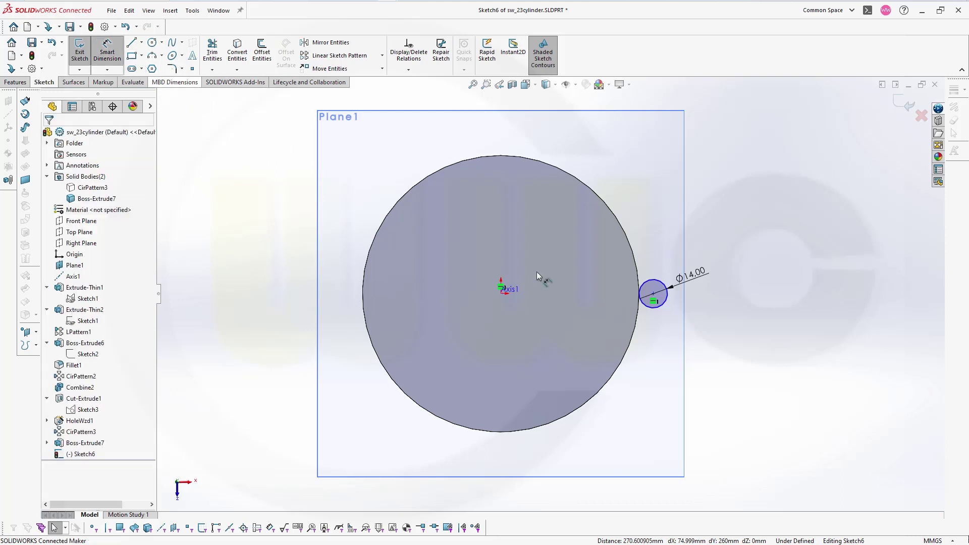
- Dimension the small circle's centre 74.999 mm horizontally from the origin and finish the sketch
{"action": "left_click", "coordinate": [501, 293]}
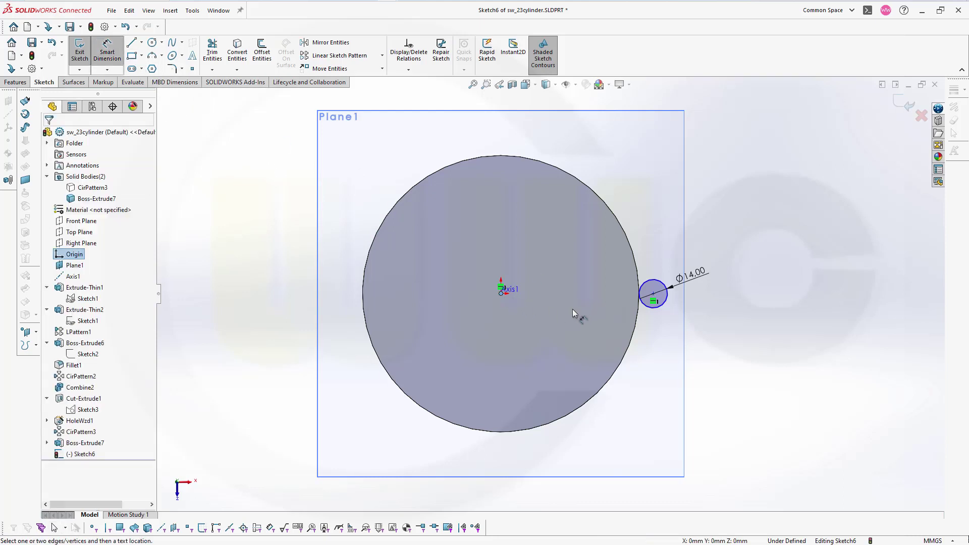
{"action": "left_click", "coordinate": [653, 294]}
{"action": "left_click", "coordinate": [633, 142]}
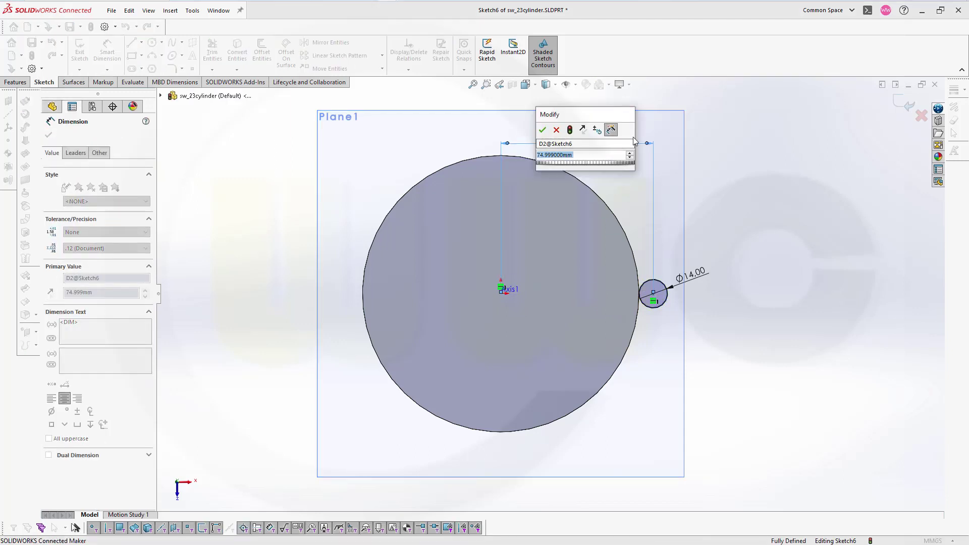
{"action": "type", "text": "74,9"}
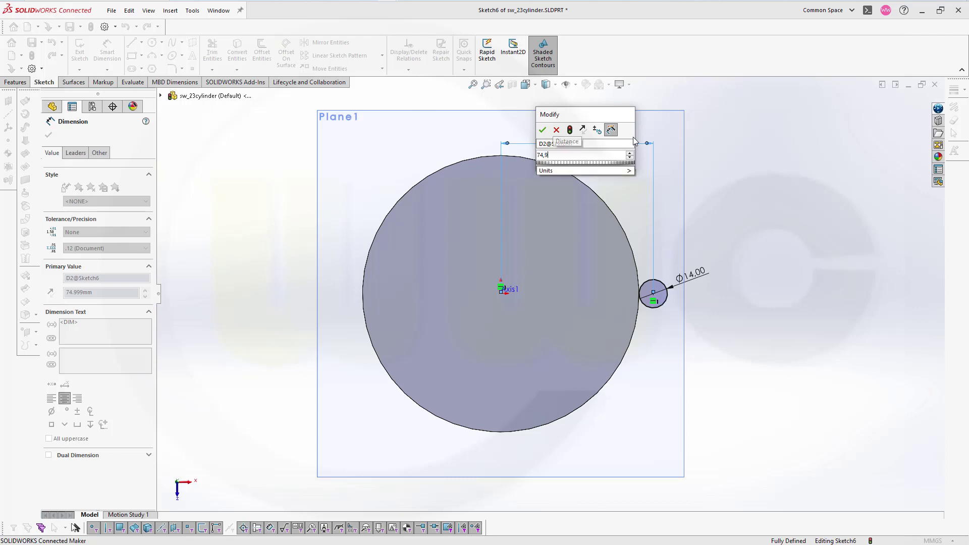
{"action": "type", "text": "99"}
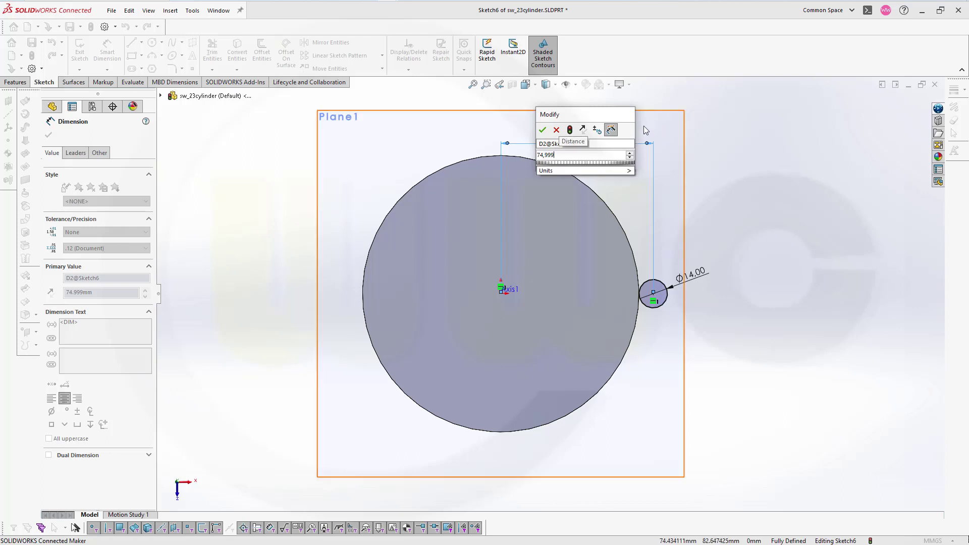
{"action": "left_click", "coordinate": [542, 130]}
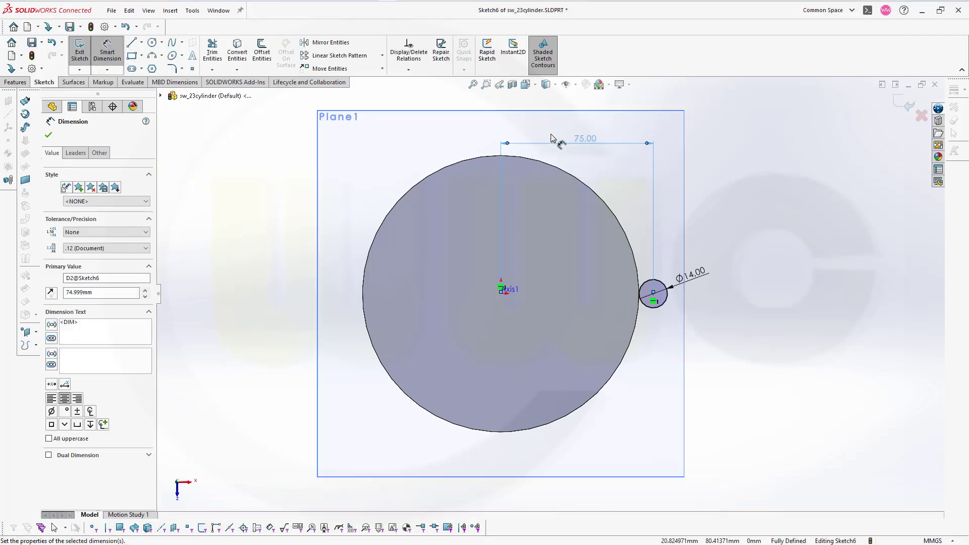
{"action": "left_click", "coordinate": [907, 108]}
- Extrude the 14 mm circle 47 mm blind, reversed downward along the cylinder, as a separate body without merging
{"action": "middle_click_drag", "start_coordinate": [537, 362], "coordinate": [652, 174]}
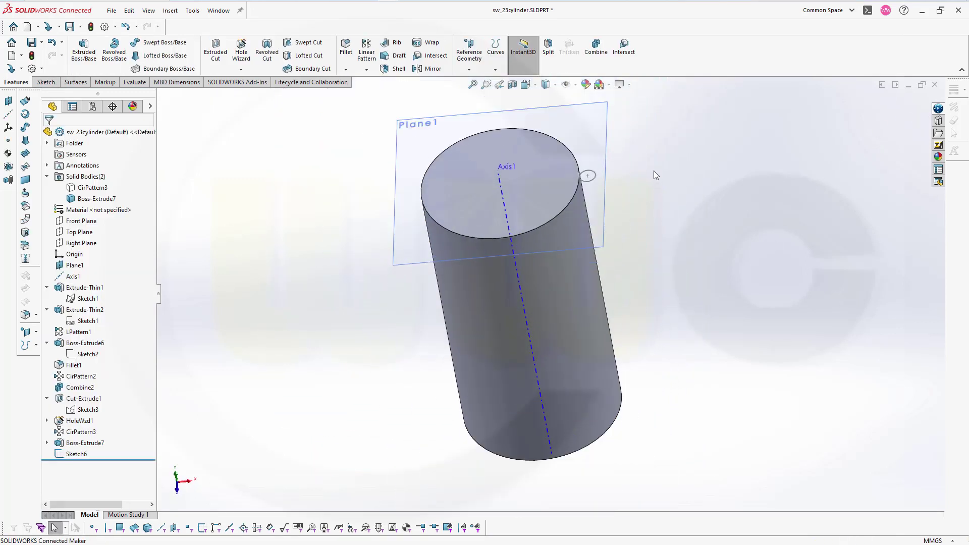
{"action": "middle_click_drag", "start_coordinate": [481, 201], "coordinate": [551, 148]}
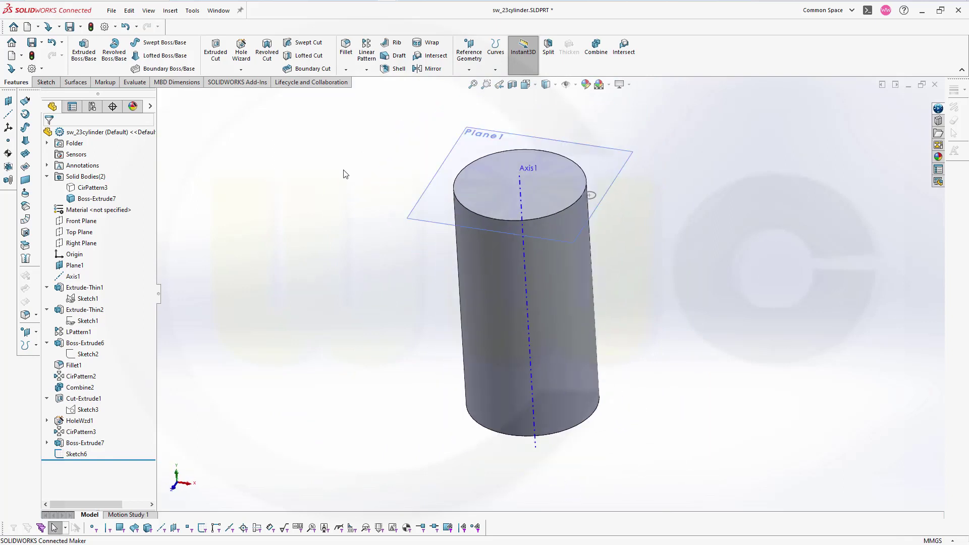
{"action": "left_click", "coordinate": [84, 51]}
{"action": "left_click", "coordinate": [592, 196]}
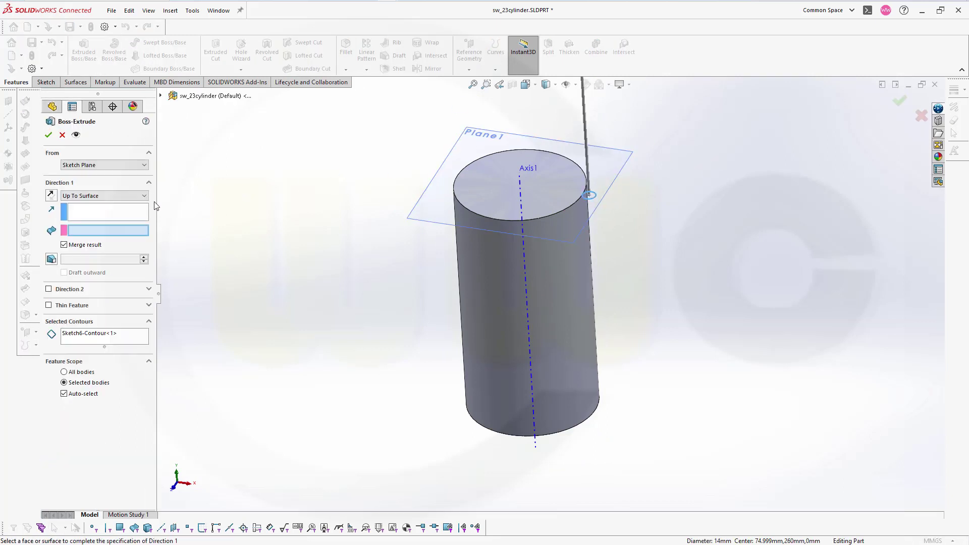
{"action": "left_click", "coordinate": [144, 197]}
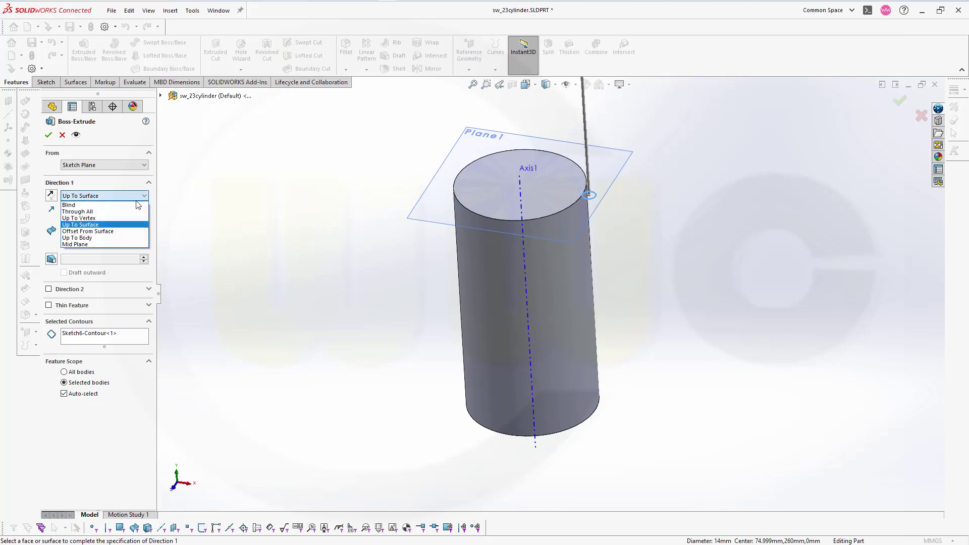
{"action": "left_click", "coordinate": [76, 204]}
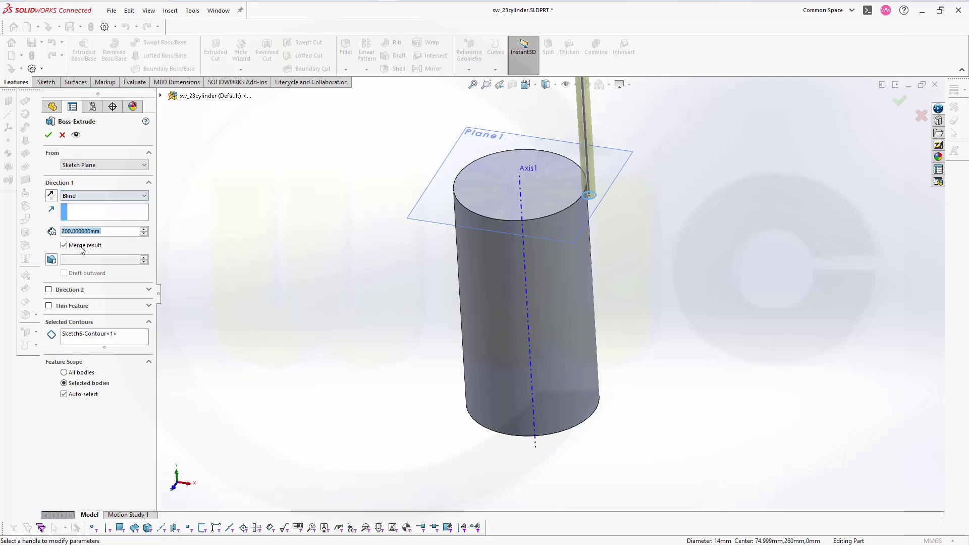
{"action": "type", "text": "47"}
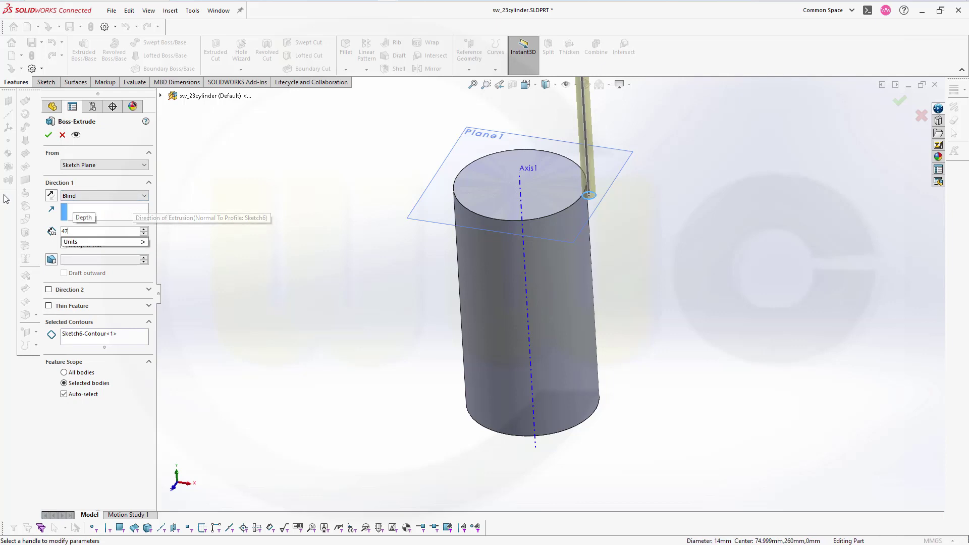
{"action": "key", "text": "Return"}
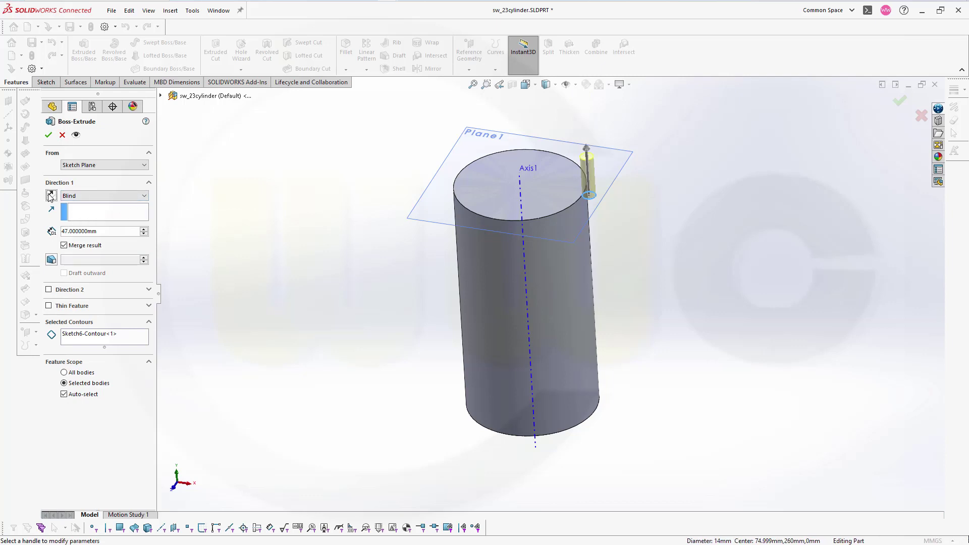
{"action": "left_click", "coordinate": [64, 246]}
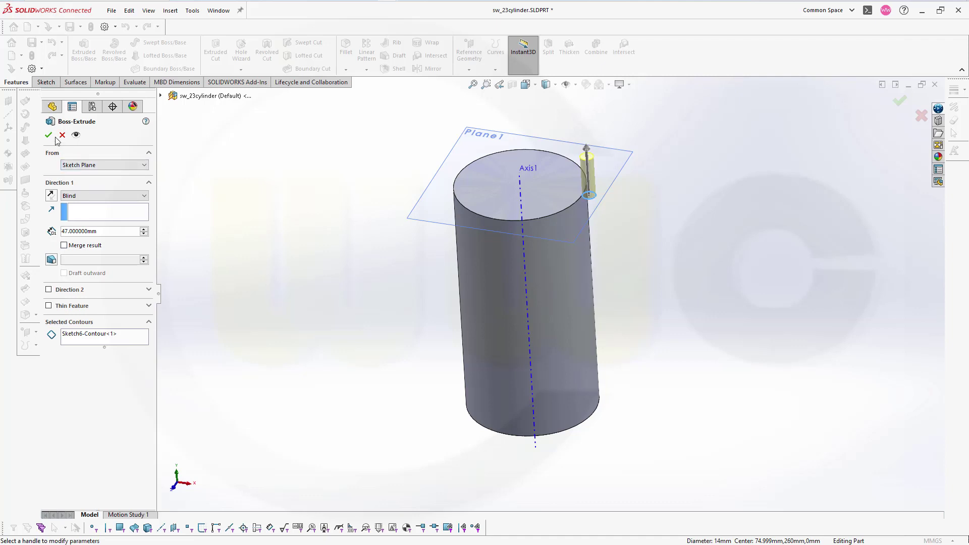
{"action": "left_click", "coordinate": [51, 197]}
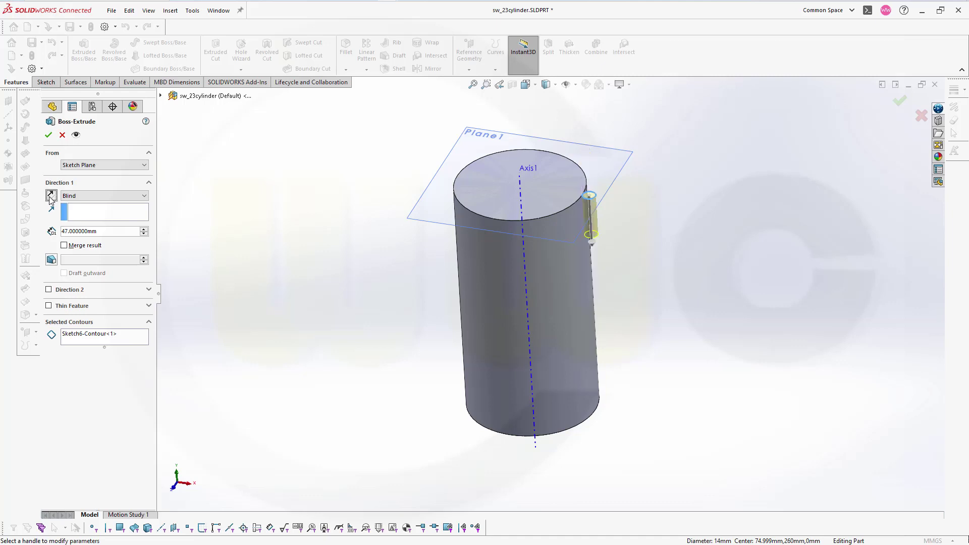
{"action": "left_click", "coordinate": [48, 136]}
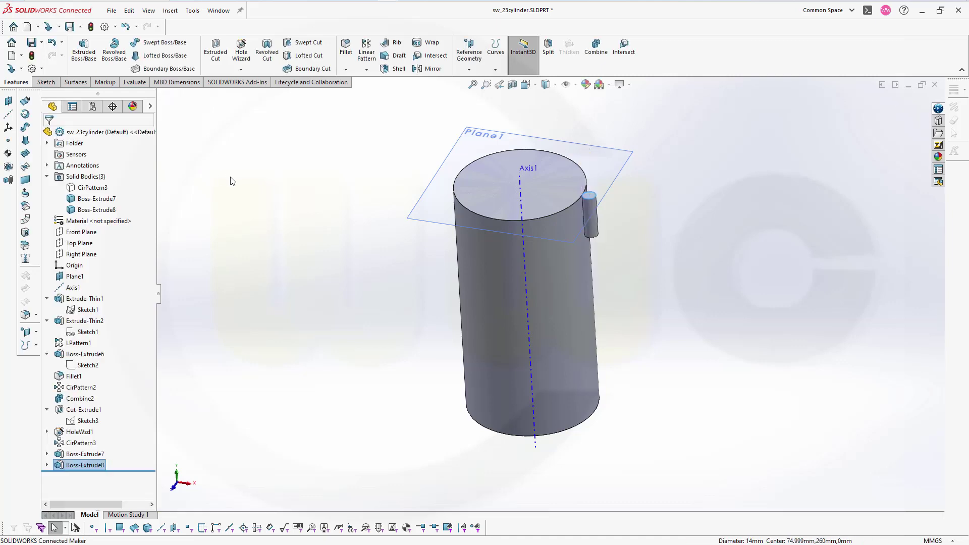
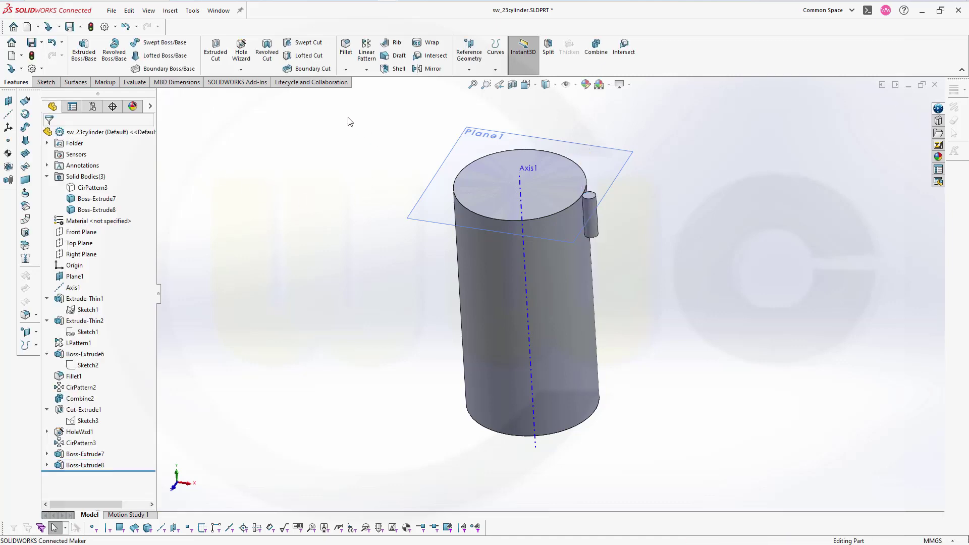
- Fillet the lower circular edge of the small pin with a 7 mm radius
{"action": "left_click", "coordinate": [346, 48]}
{"action": "left_click", "coordinate": [591, 234]}
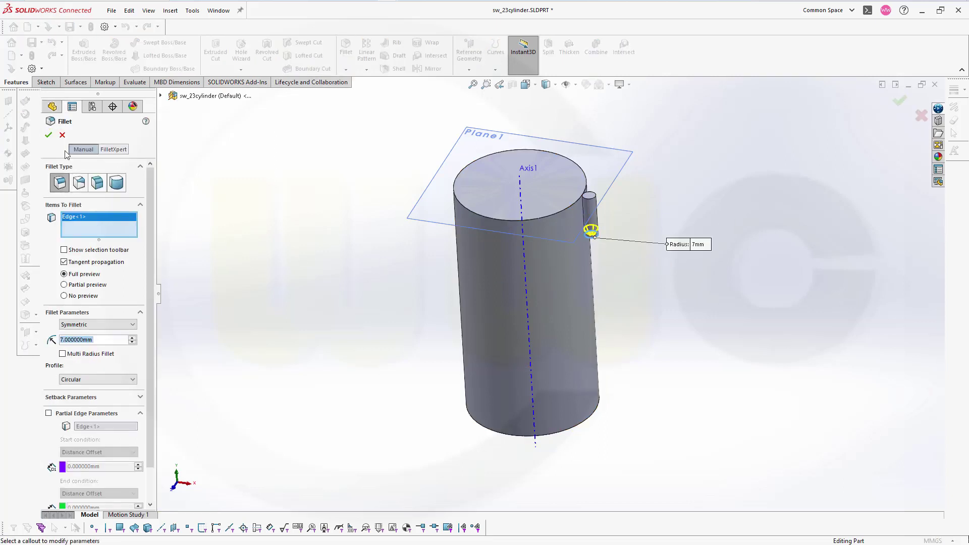
{"action": "left_click", "coordinate": [49, 134]}
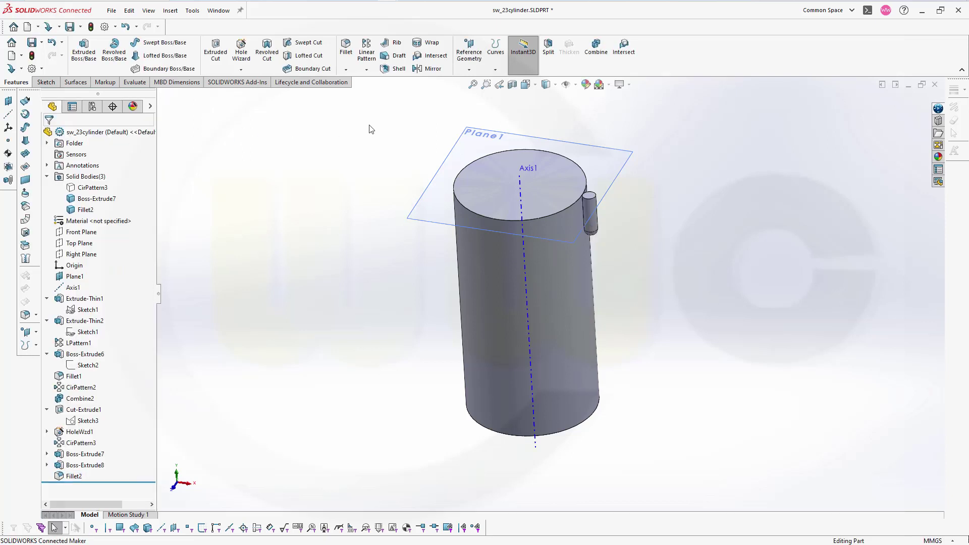
- Circular-pattern the rounded pin body around Axis1 with 4 equally spaced instances over 360 degrees
{"action": "left_click", "coordinate": [366, 70]}
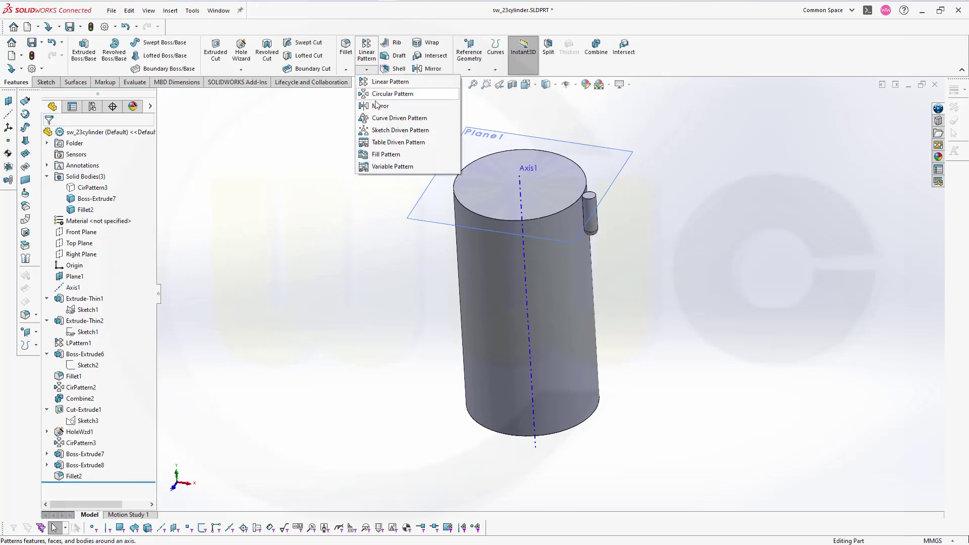
{"action": "left_click", "coordinate": [392, 94]}
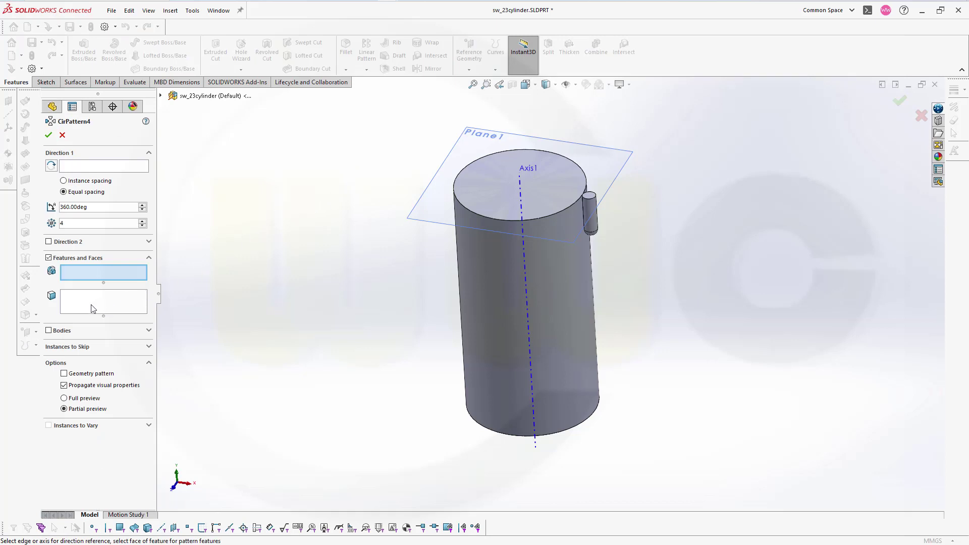
{"action": "left_click", "coordinate": [97, 168]}
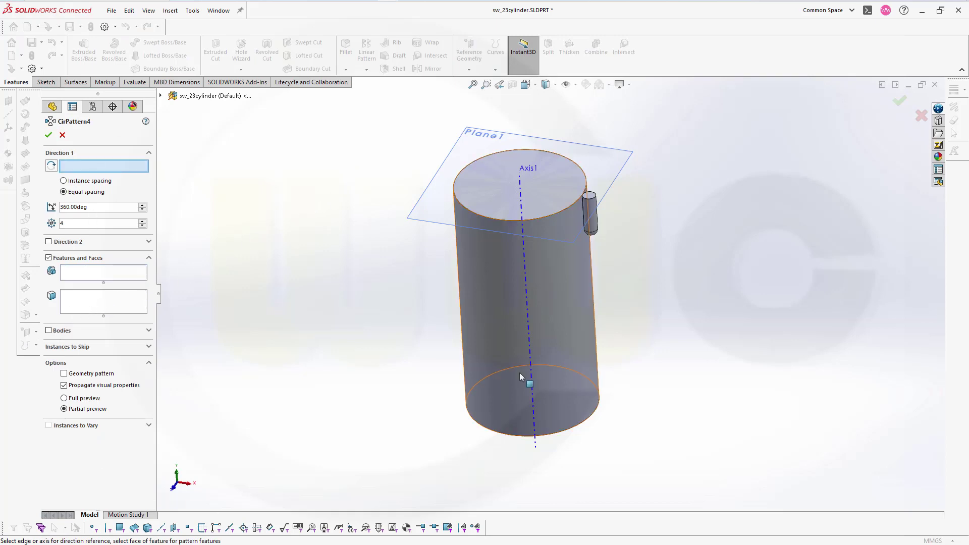
{"action": "left_click", "coordinate": [528, 340]}
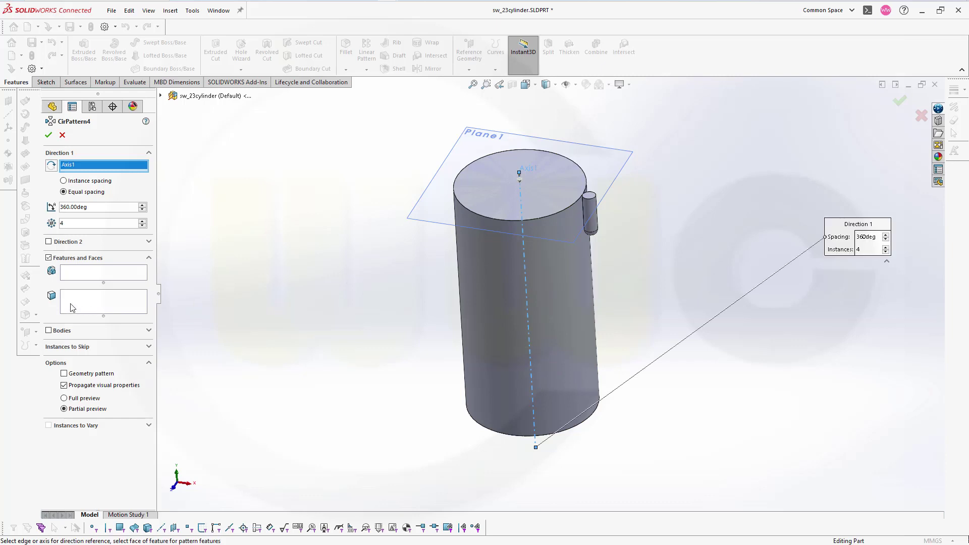
{"action": "left_click", "coordinate": [49, 330]}
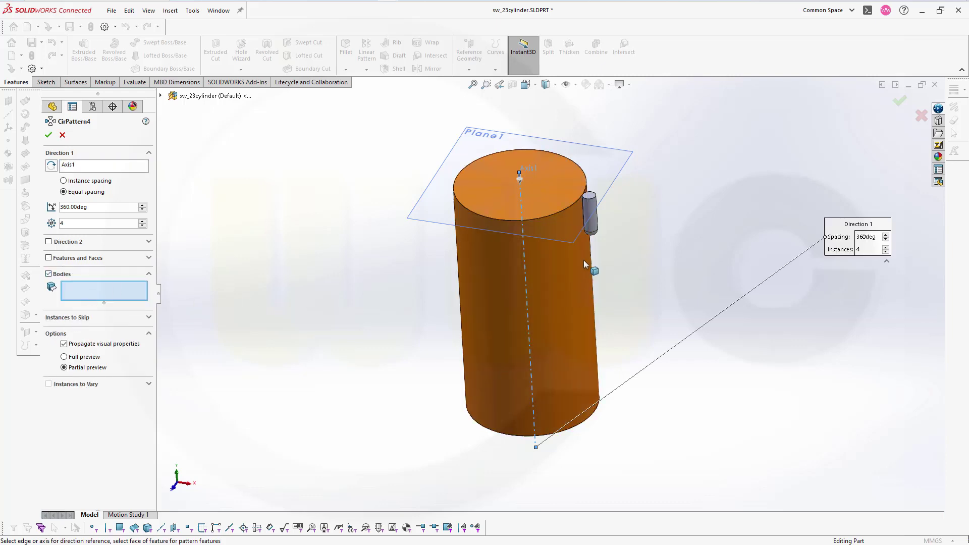
{"action": "left_click", "coordinate": [595, 226]}
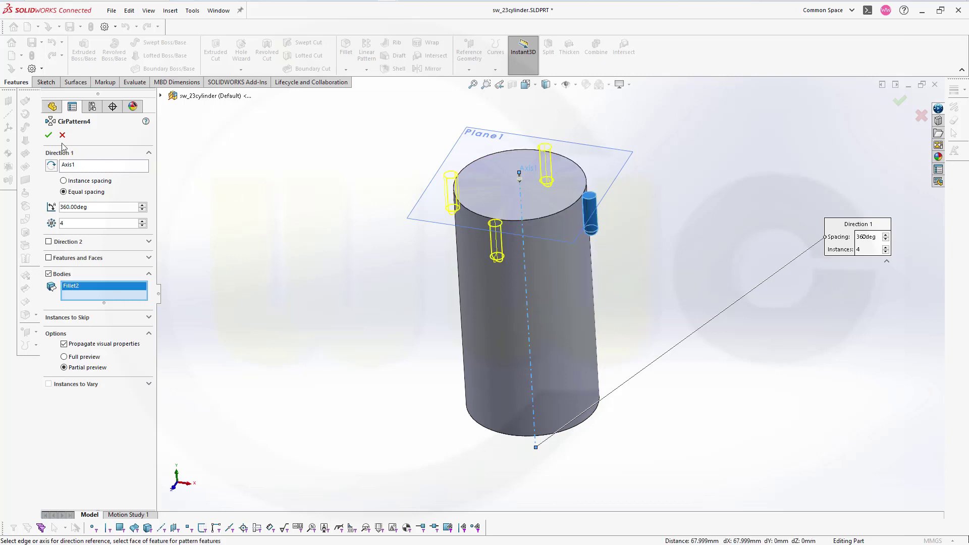
{"action": "left_click", "coordinate": [48, 135]}
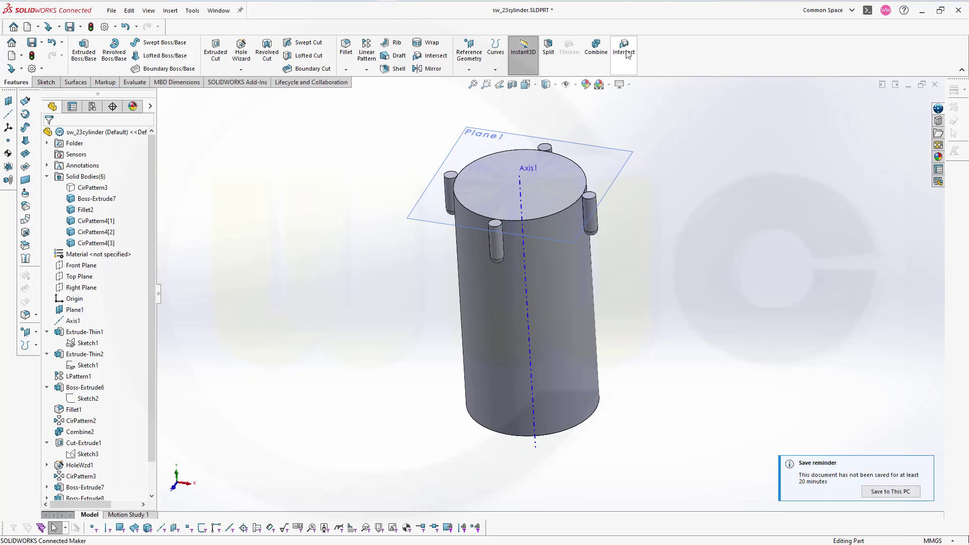
- Combine the large cylinder and the four rounded pins into one body using the Add operation
{"action": "left_click", "coordinate": [596, 47]}
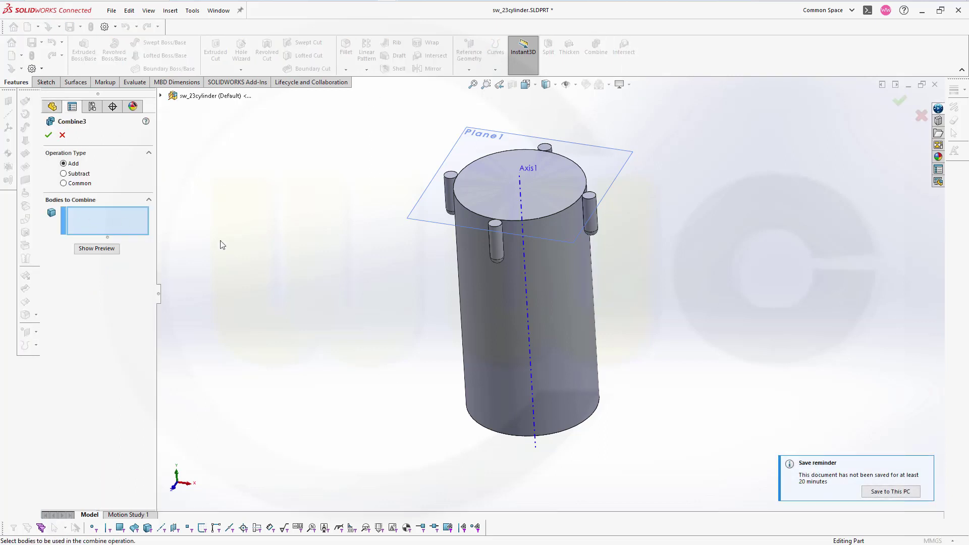
{"action": "left_click", "coordinate": [495, 320]}
{"action": "left_click", "coordinate": [593, 227]}
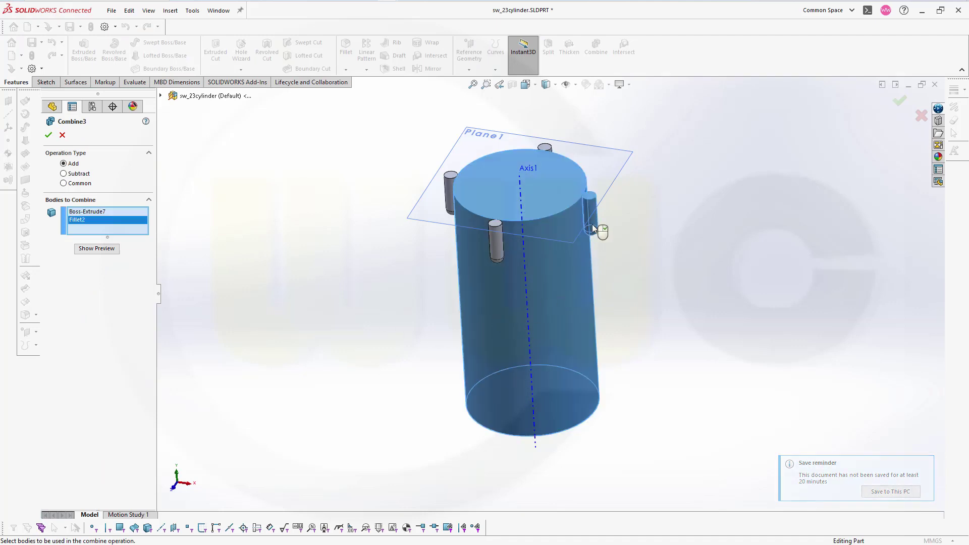
{"action": "left_click", "coordinate": [495, 240]}
{"action": "left_click", "coordinate": [450, 199]}
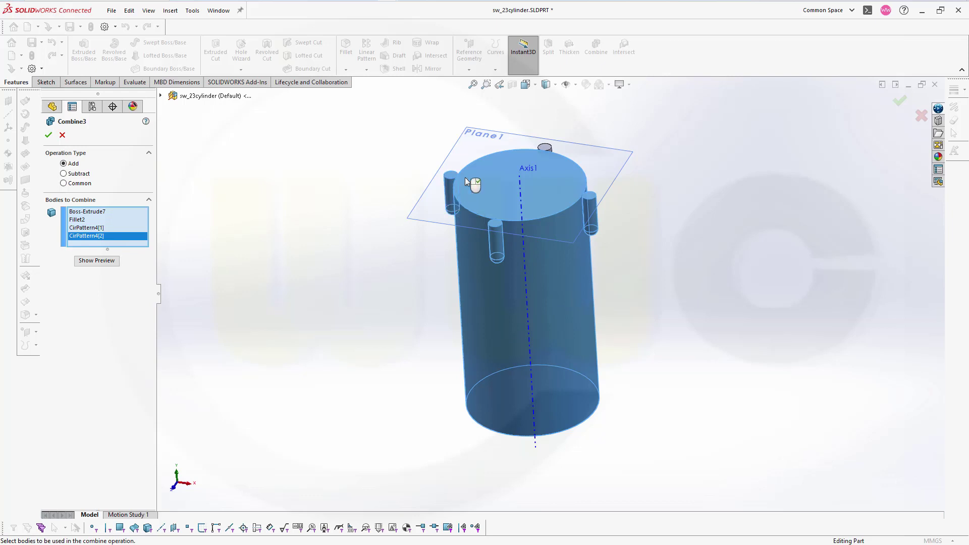
{"action": "left_click", "coordinate": [546, 148]}
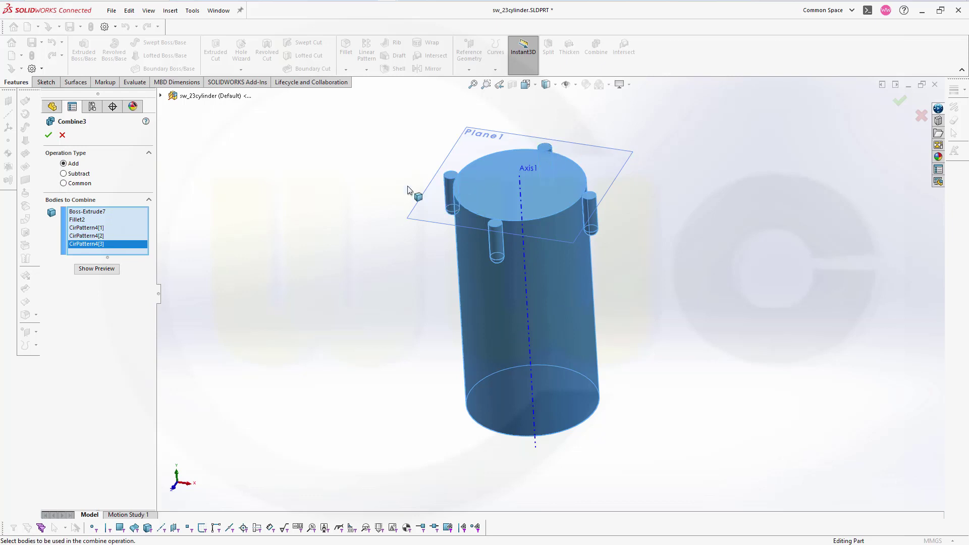
{"action": "left_click", "coordinate": [49, 135]}
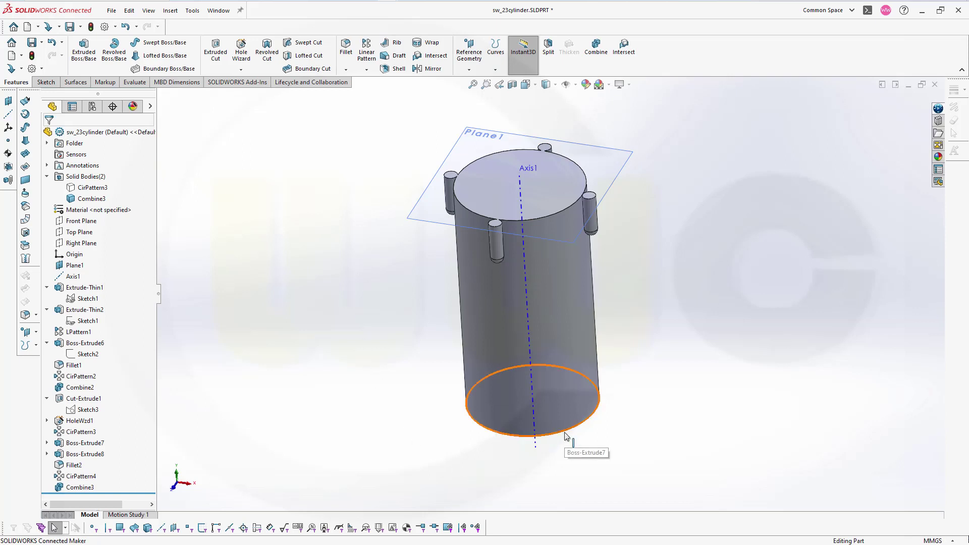
- Copy the circle sketch Sketch1 onto Plane1
{"action": "left_click", "coordinate": [88, 298]}
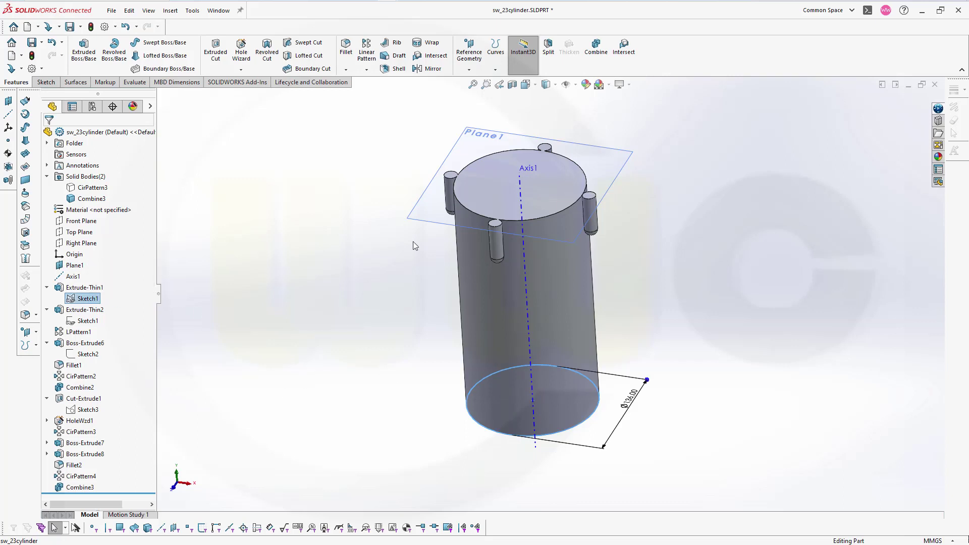
{"action": "left_click", "coordinate": [630, 153]}
{"action": "left_click", "coordinate": [706, 214]}
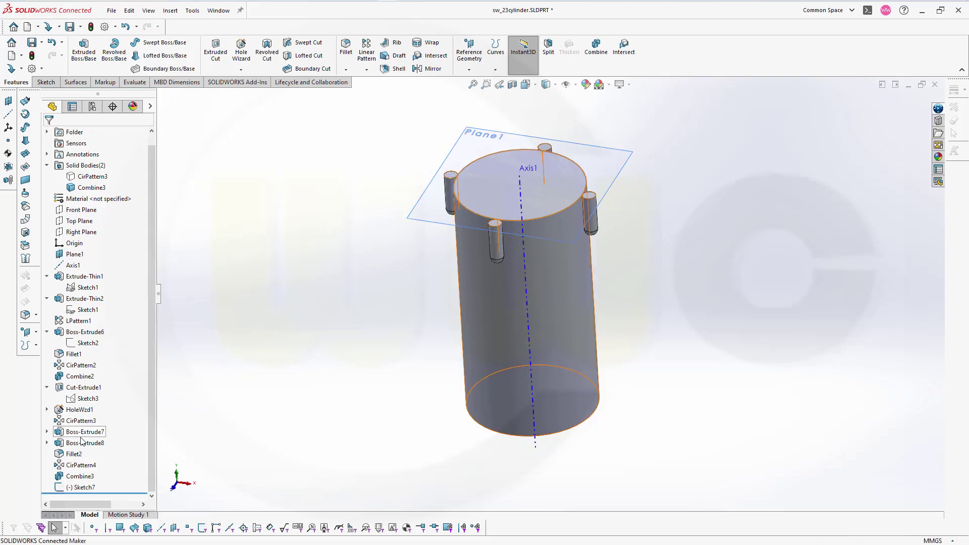
- Edit the copied circle sketch on Plane1 and make the circle's centre coincident with the origin
{"action": "left_click", "coordinate": [59, 488]}
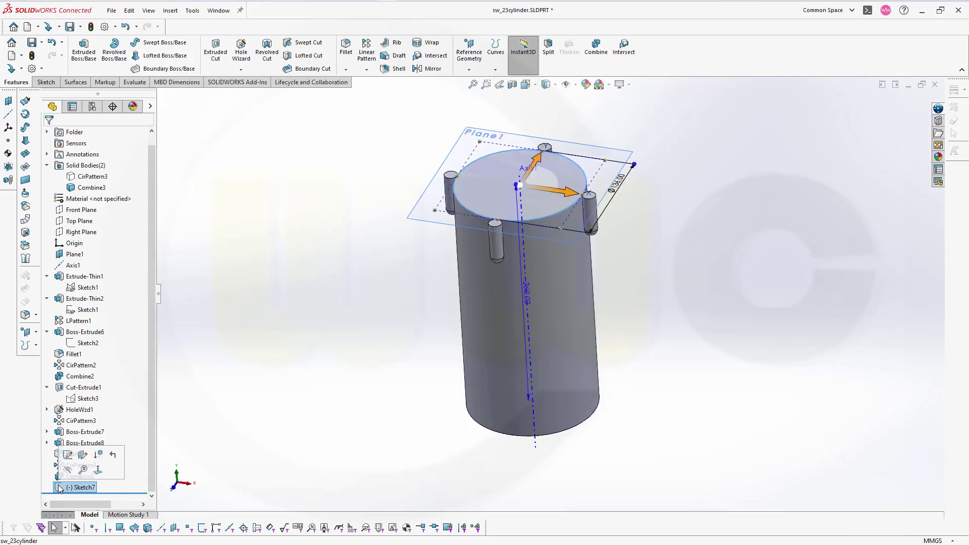
{"action": "left_click", "coordinate": [68, 455]}
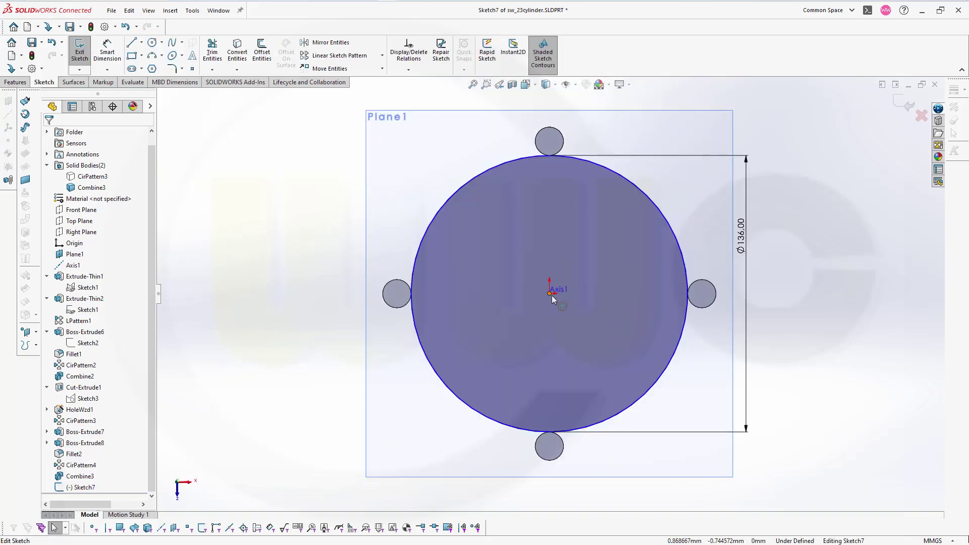
{"action": "left_click", "coordinate": [678, 223]}
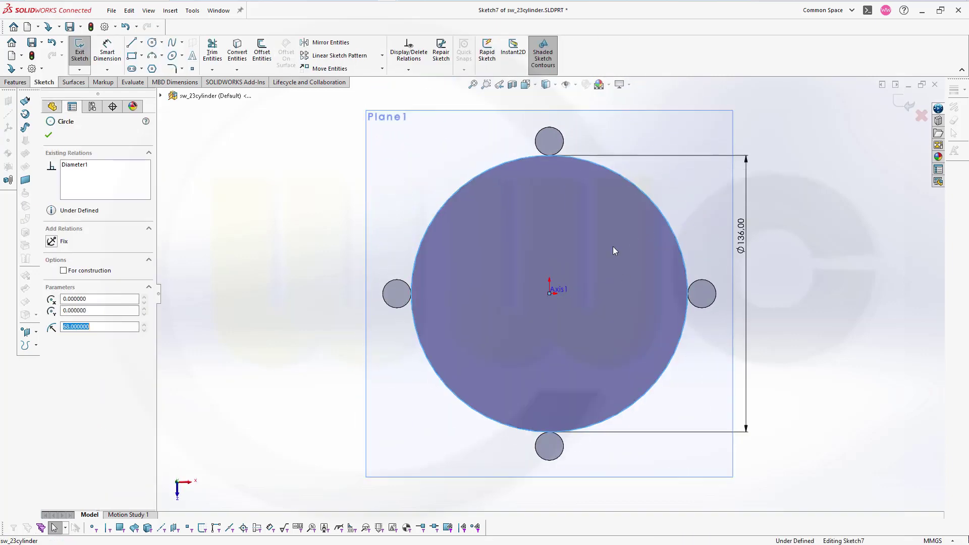
{"action": "left_click_drag", "start_coordinate": [549, 293], "coordinate": [647, 247]}
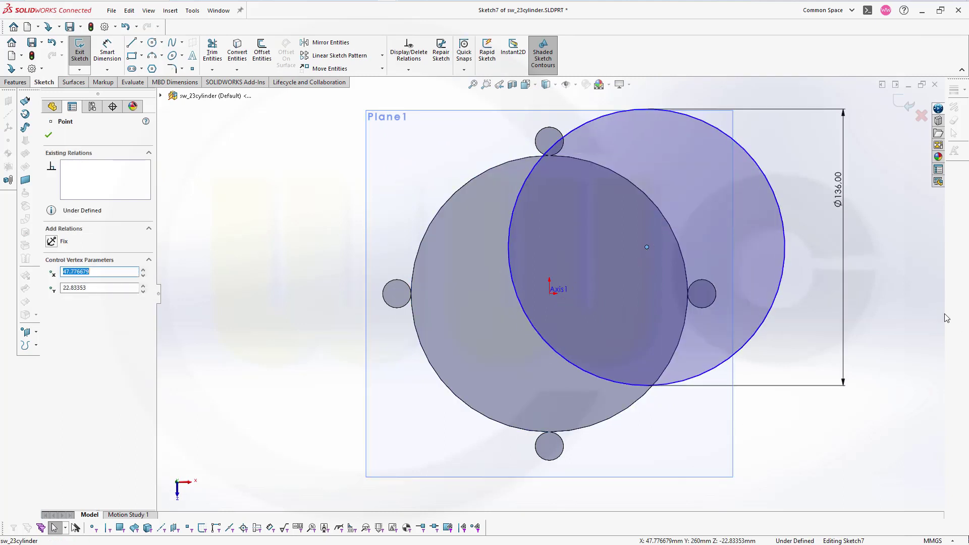
{"action": "left_click", "coordinate": [549, 294], "text": "ctrl"}
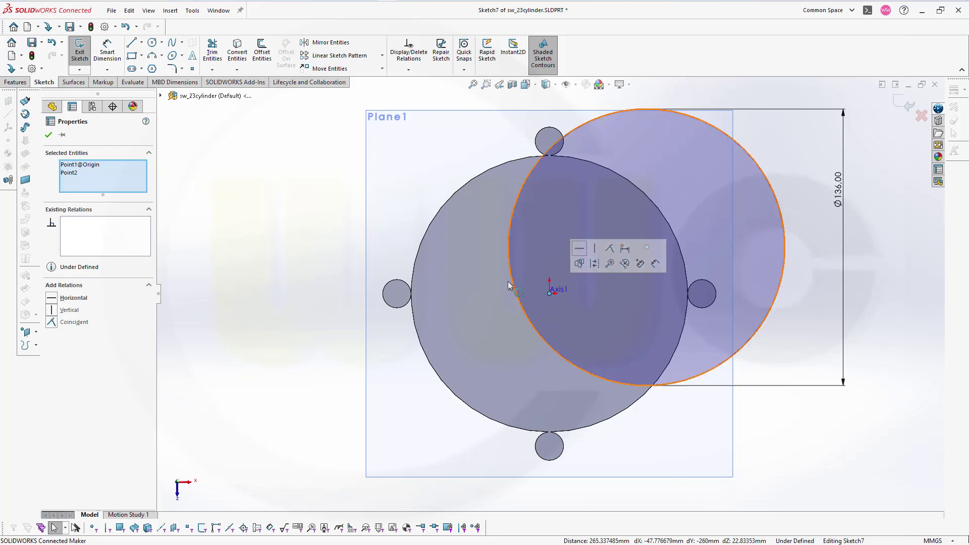
{"action": "left_click", "coordinate": [52, 322]}
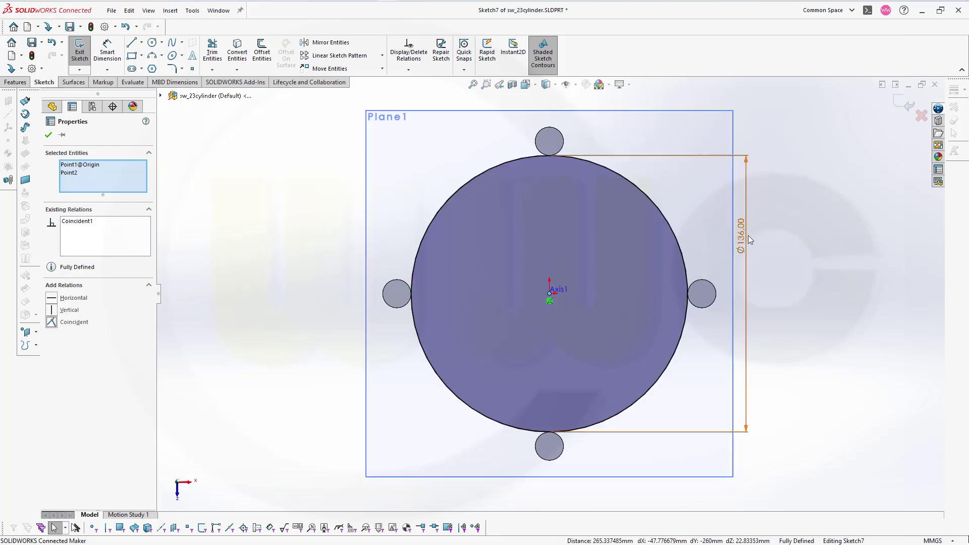
- Set the copied circle's diameter to 150 mm and finish the sketch
{"action": "double_click", "coordinate": [742, 237]}
{"action": "type", "text": "150"}
{"action": "key", "text": "Return"}
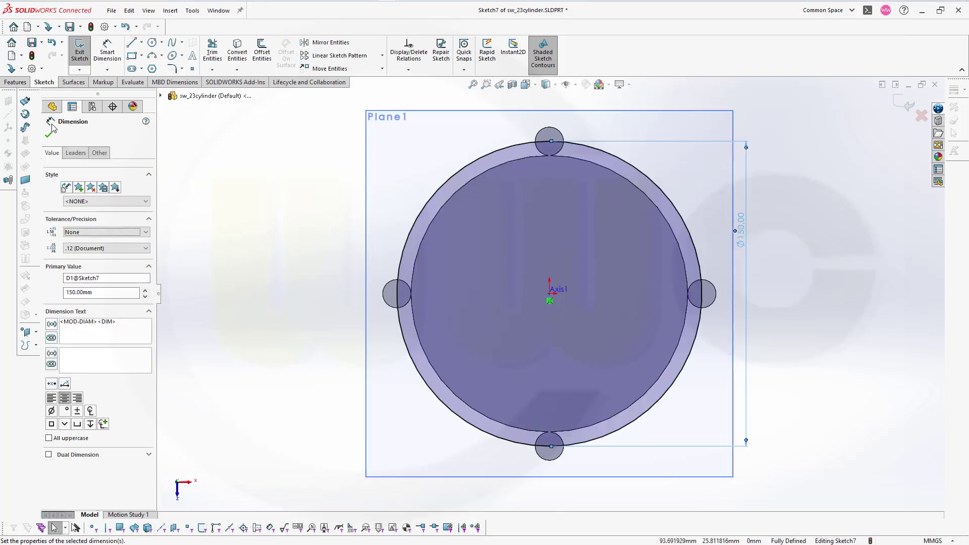
{"action": "left_click", "coordinate": [49, 135]}
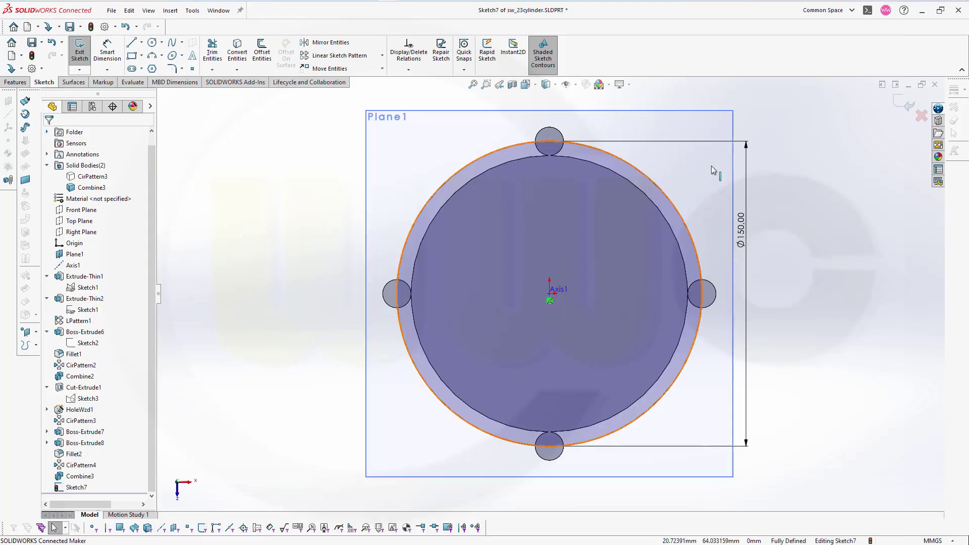
{"action": "left_click", "coordinate": [907, 105]}
- Extrude the 150 mm circle 1.67 mm in the reversed direction, down into the cylinder, with the result merged
{"action": "middle_click_drag", "start_coordinate": [518, 264], "coordinate": [510, 184]}
{"action": "scroll", "coordinate": [510, 184], "scroll_direction": "up", "scroll_amount": 3}
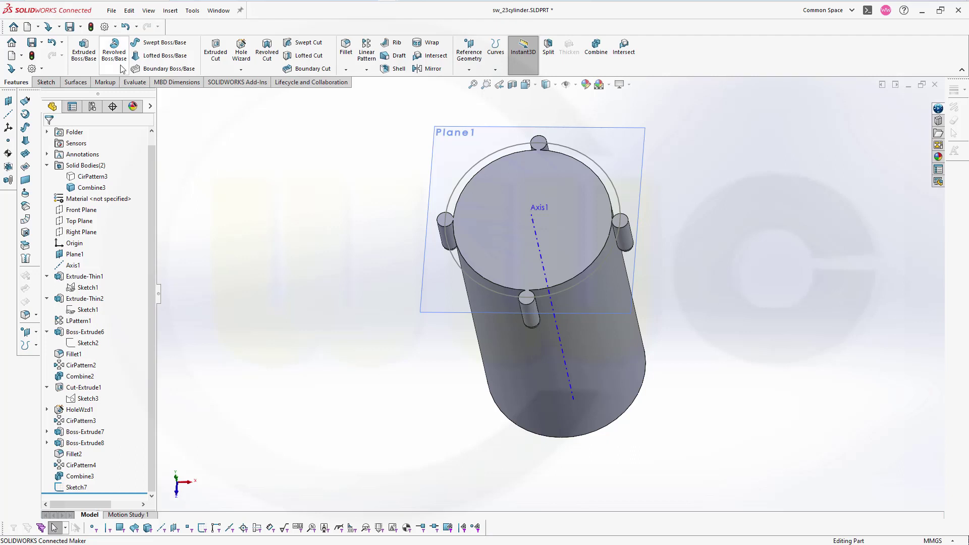
{"action": "left_click", "coordinate": [83, 49]}
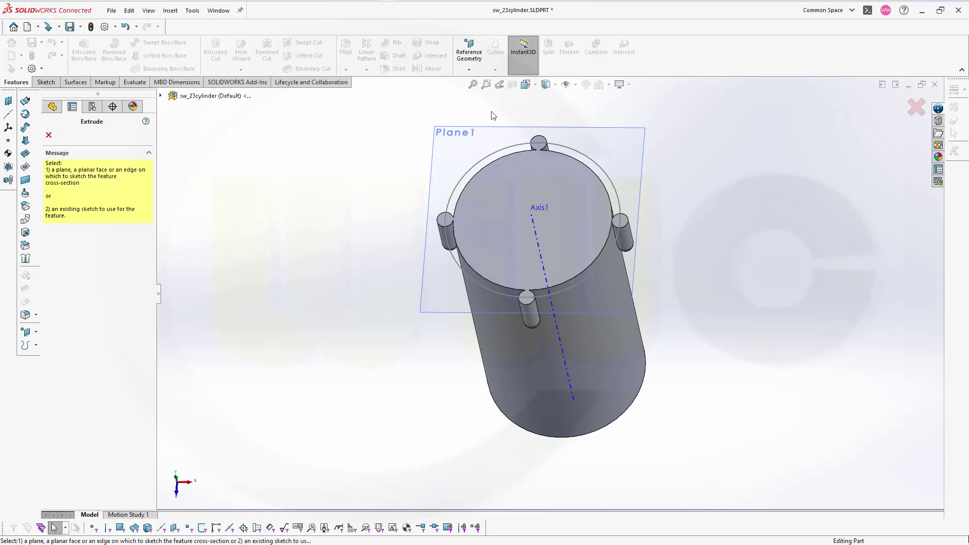
{"action": "left_click", "coordinate": [604, 179]}
{"action": "middle_click_drag", "start_coordinate": [321, 274], "coordinate": [248, 231]}
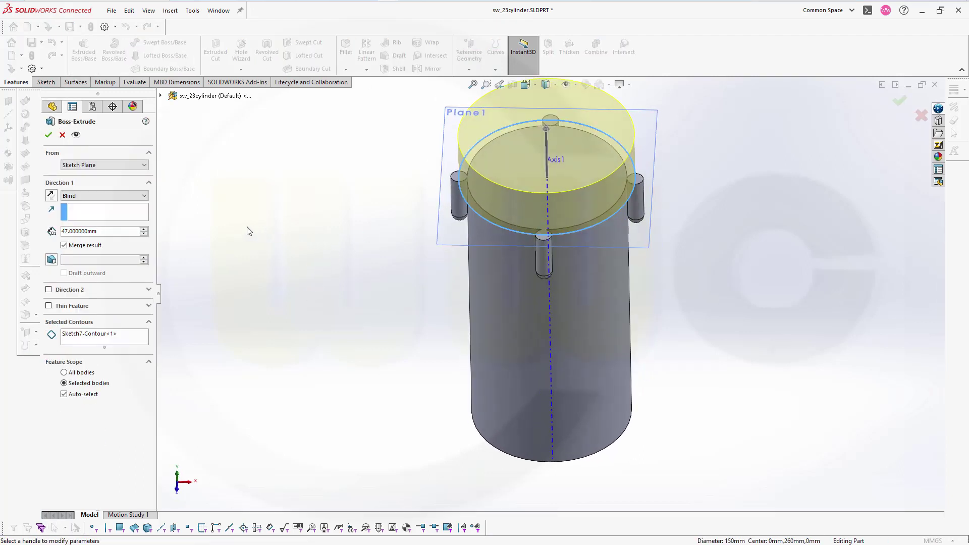
{"action": "left_click", "coordinate": [51, 197]}
{"action": "double_click", "coordinate": [114, 231]}
{"action": "type", "text": "1.67"}
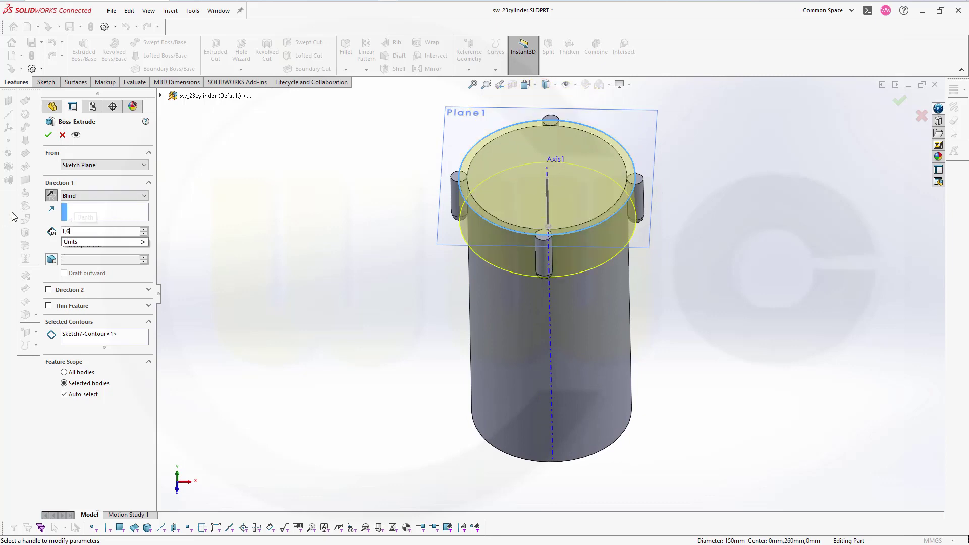
{"action": "key", "text": "Return"}
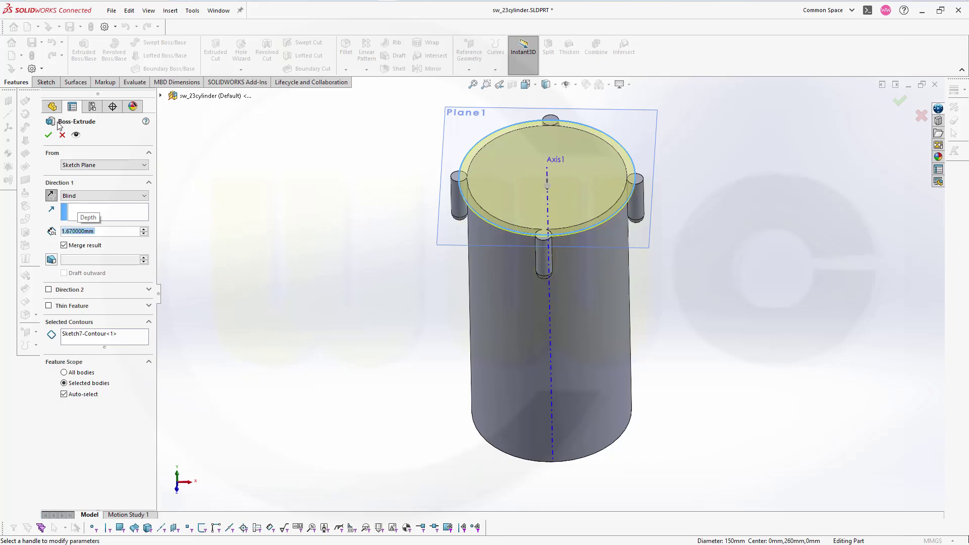
{"action": "left_click", "coordinate": [49, 135]}
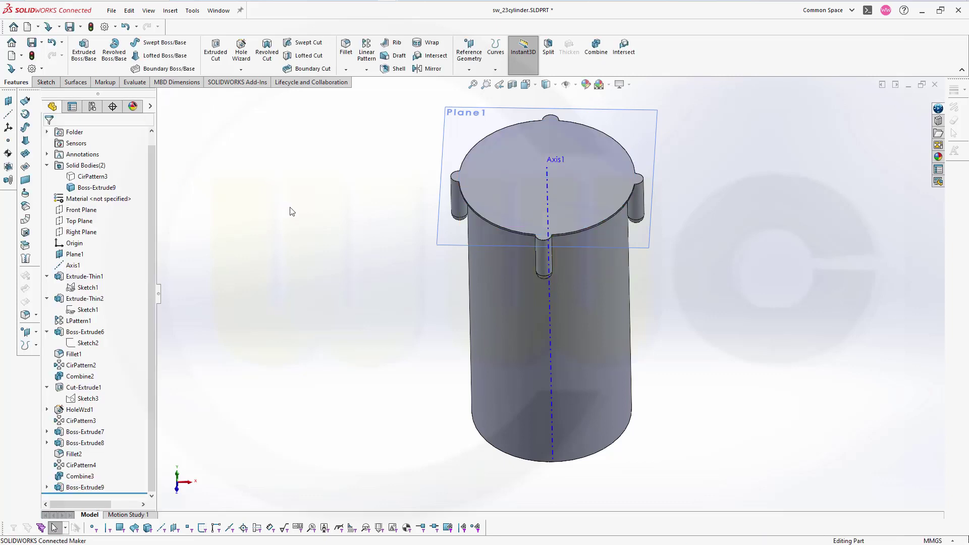
- Linear-pattern the thin disc extrusion Boss-Extrude9 down along Axis1 with 31 instances at 6.67 mm spacing
{"action": "key", "text": "f"}
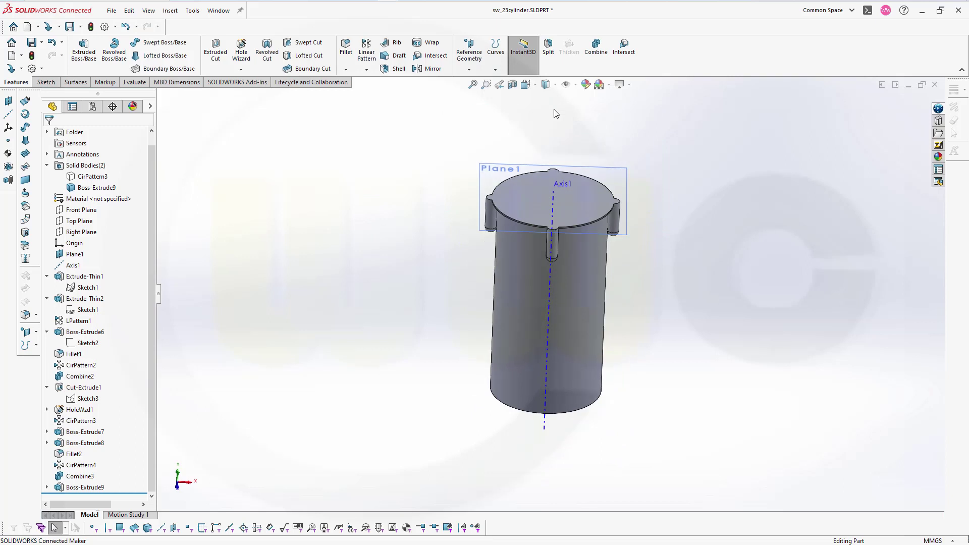
{"action": "middle_click_drag", "start_coordinate": [698, 283], "coordinate": [694, 259]}
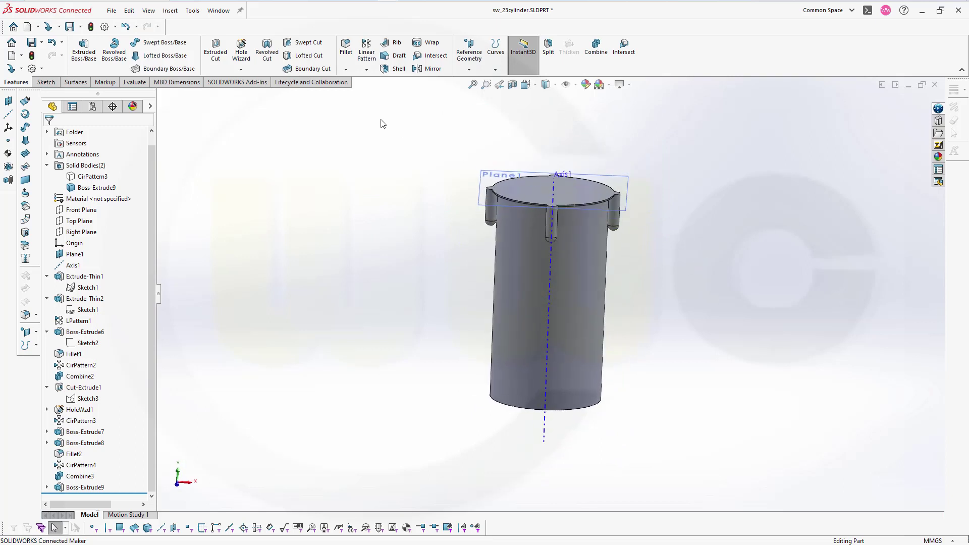
{"action": "left_click", "coordinate": [367, 52]}
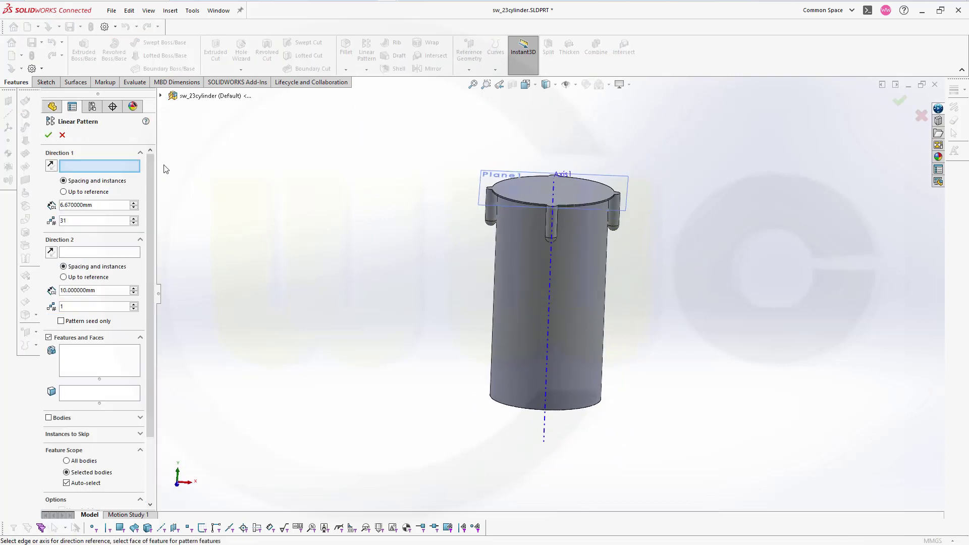
{"action": "left_click", "coordinate": [549, 312]}
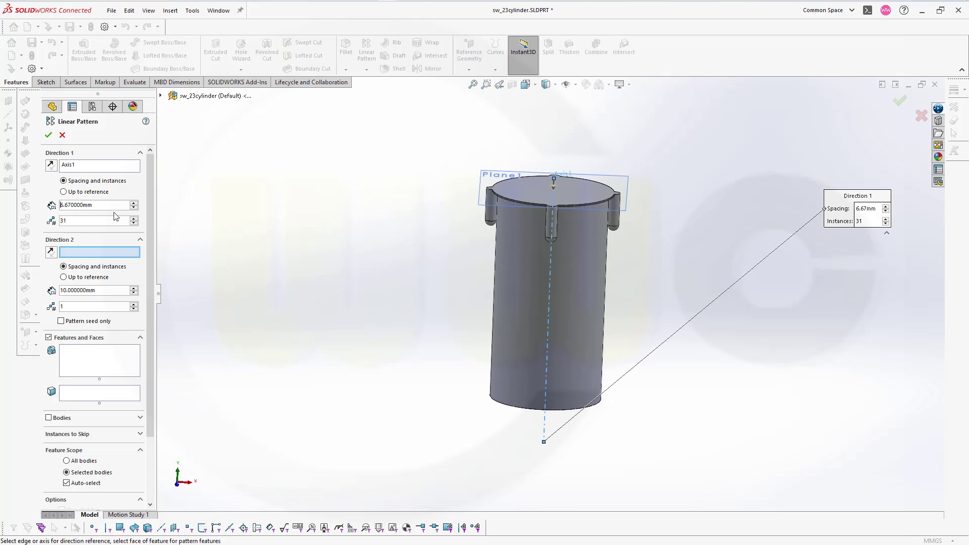
{"action": "left_click", "coordinate": [86, 348]}
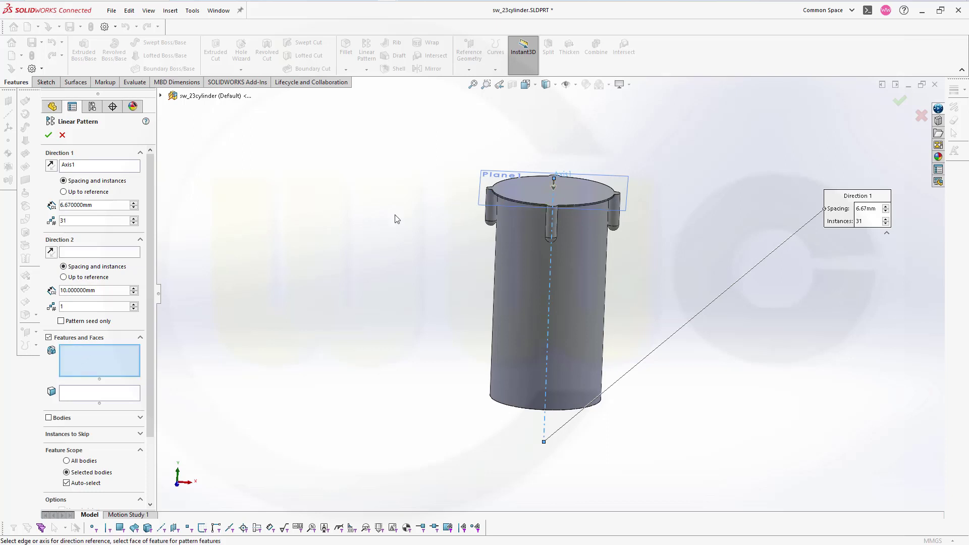
{"action": "left_click", "coordinate": [161, 96]}
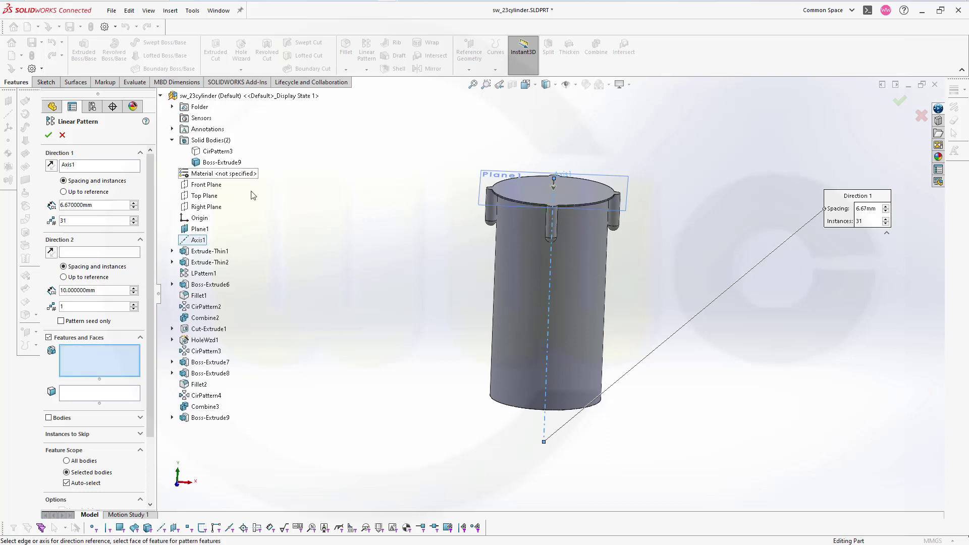
{"action": "left_click", "coordinate": [198, 419]}
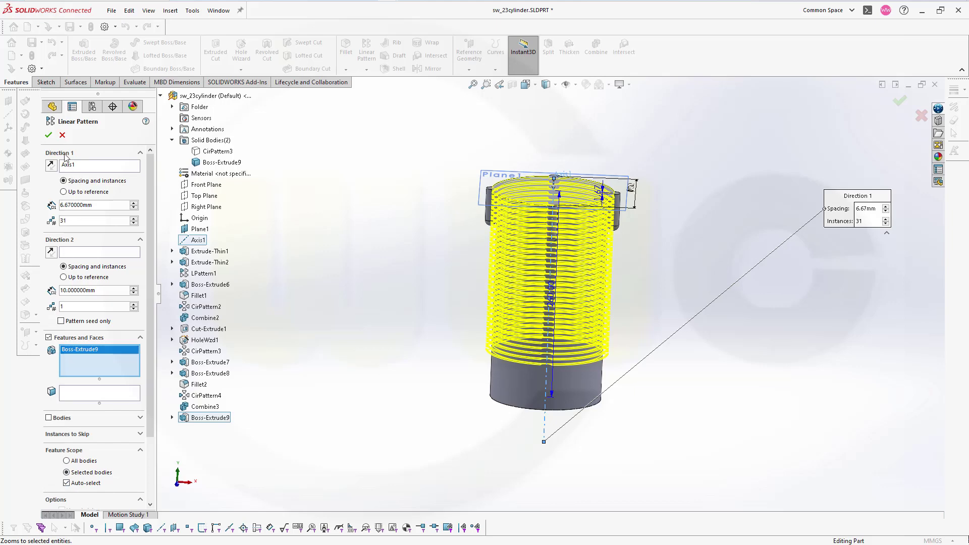
{"action": "left_click", "coordinate": [49, 134]}
- Create a simple blind hole, 10 mm in diameter and 20 mm deep, at the centre of the pin on the positive X side
{"action": "middle_click_drag", "start_coordinate": [396, 212], "coordinate": [637, 201]}
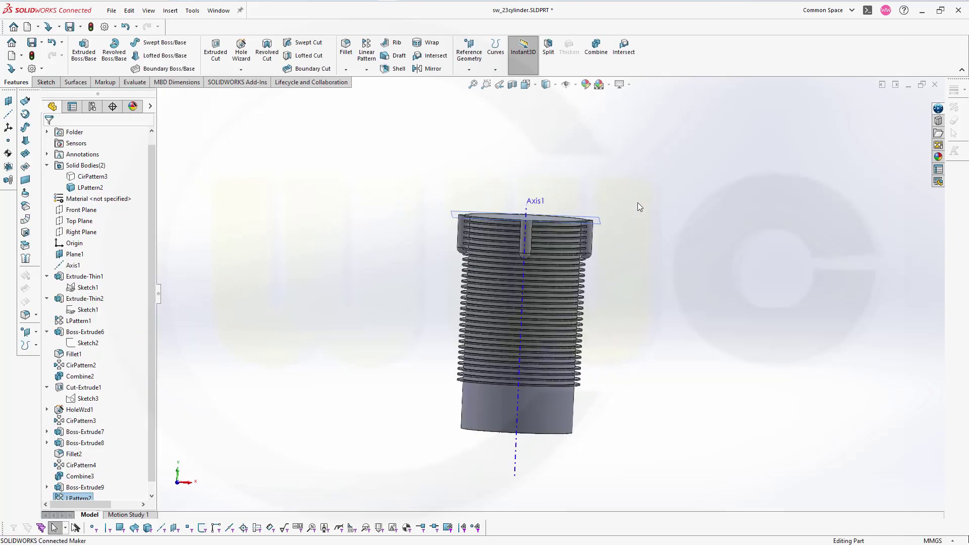
{"action": "middle_click_drag", "start_coordinate": [423, 285], "coordinate": [417, 305]}
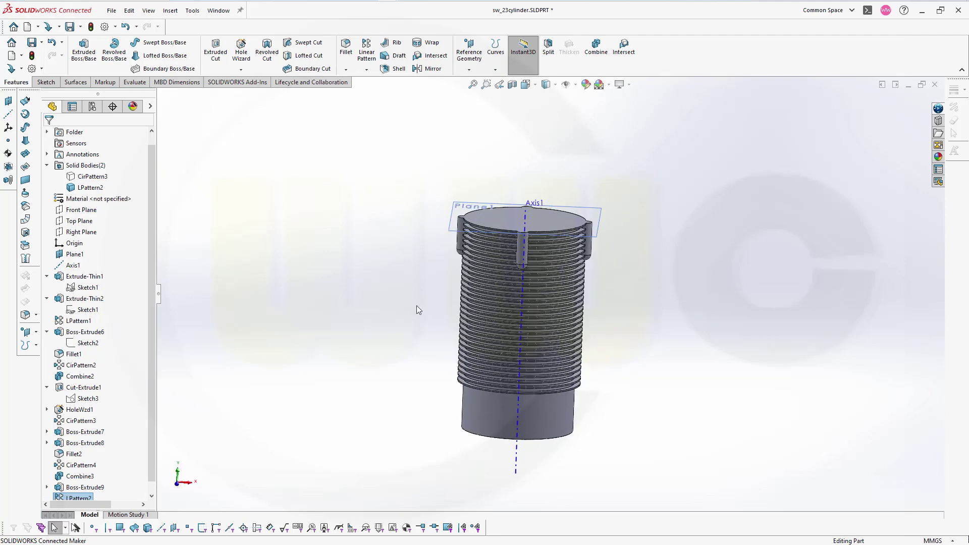
{"action": "middle_click_drag", "start_coordinate": [340, 320], "coordinate": [387, 301]}
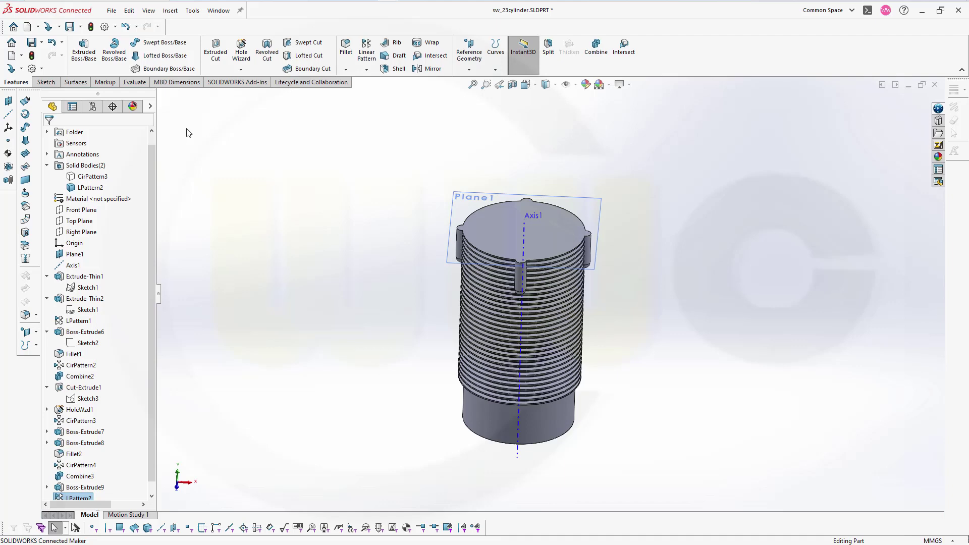
{"action": "left_click", "coordinate": [241, 52]}
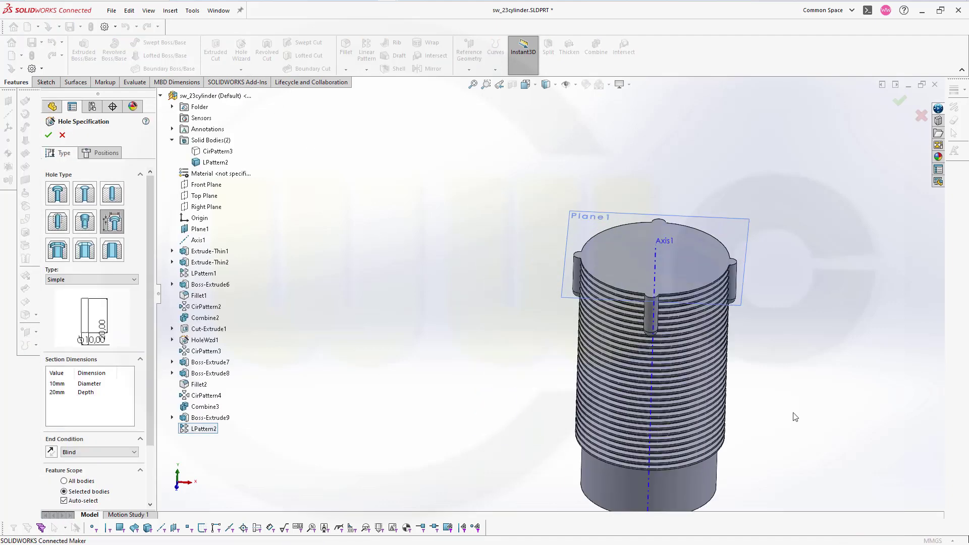
{"action": "scroll", "coordinate": [795, 417], "scroll_direction": "down", "scroll_amount": 2}
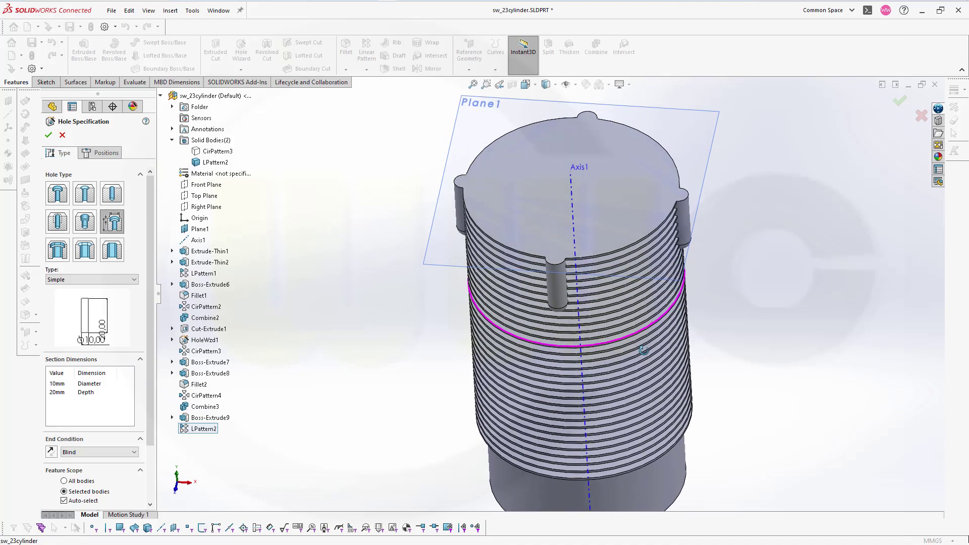
{"action": "scroll", "coordinate": [711, 171], "scroll_direction": "down", "scroll_amount": 3}
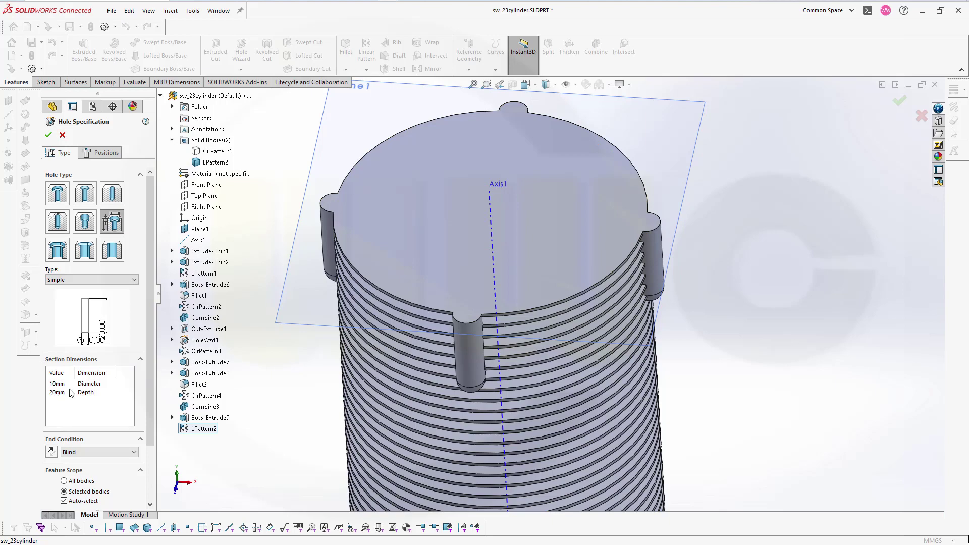
{"action": "left_click", "coordinate": [101, 152]}
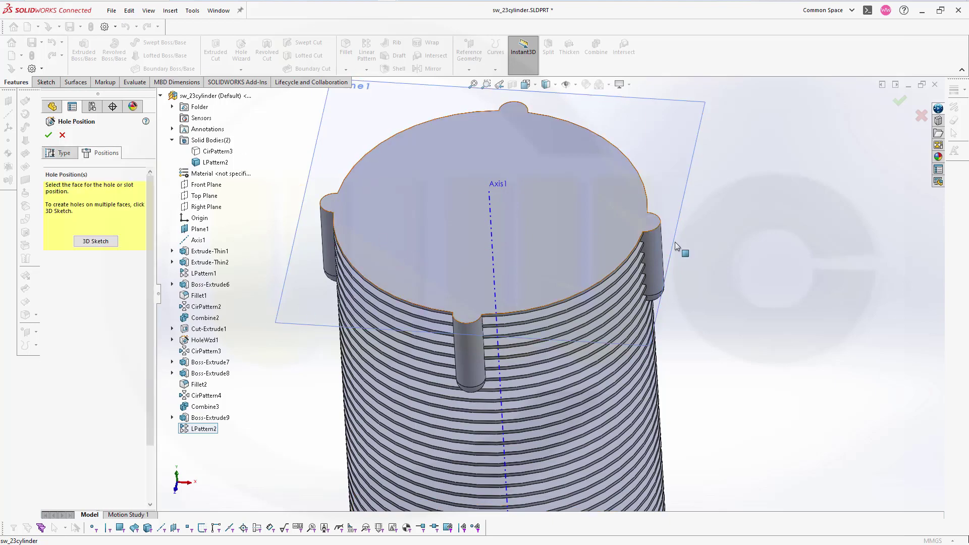
{"action": "left_click", "coordinate": [651, 238]}
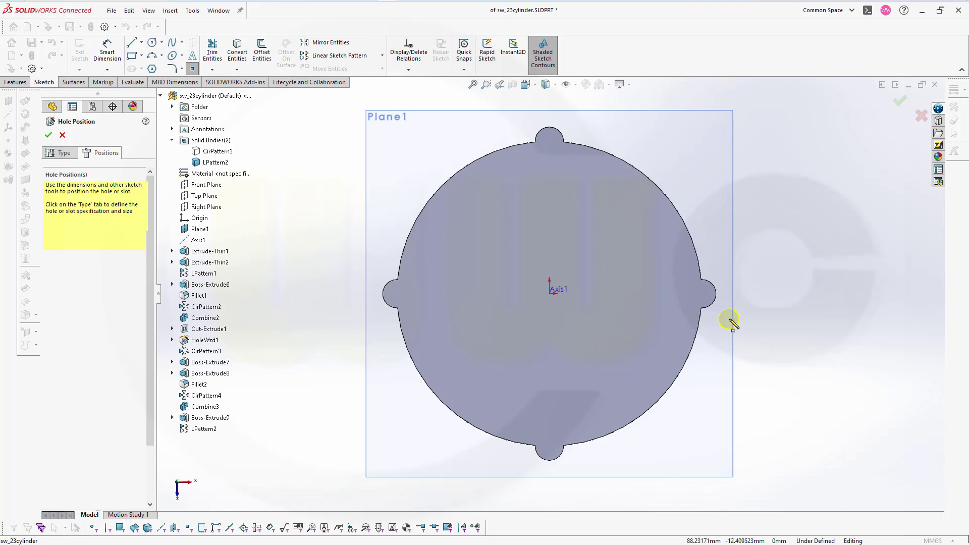
{"action": "scroll", "coordinate": [706, 311], "scroll_direction": "up", "scroll_amount": 3}
{"action": "scroll", "coordinate": [635, 296], "scroll_direction": "down", "scroll_amount": 8}
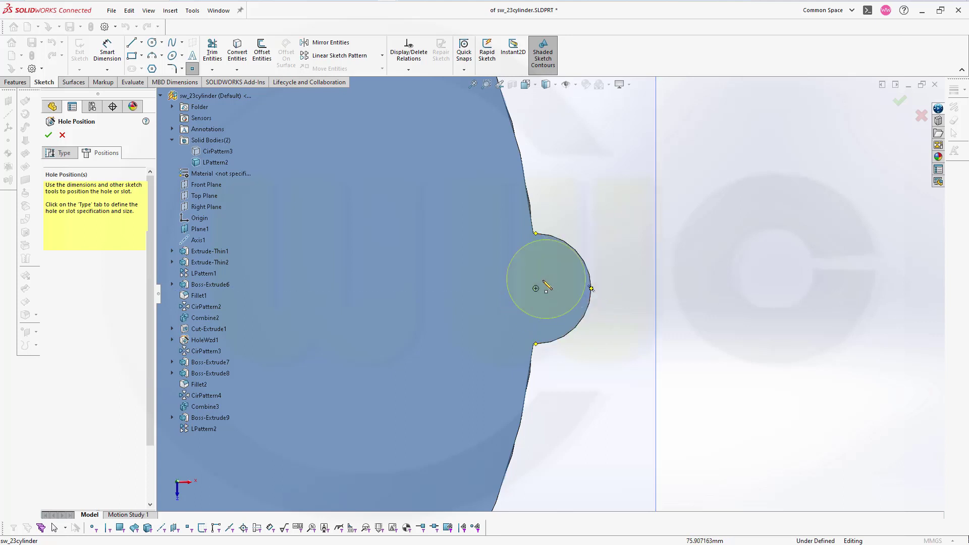
{"action": "left_click", "coordinate": [536, 288]}
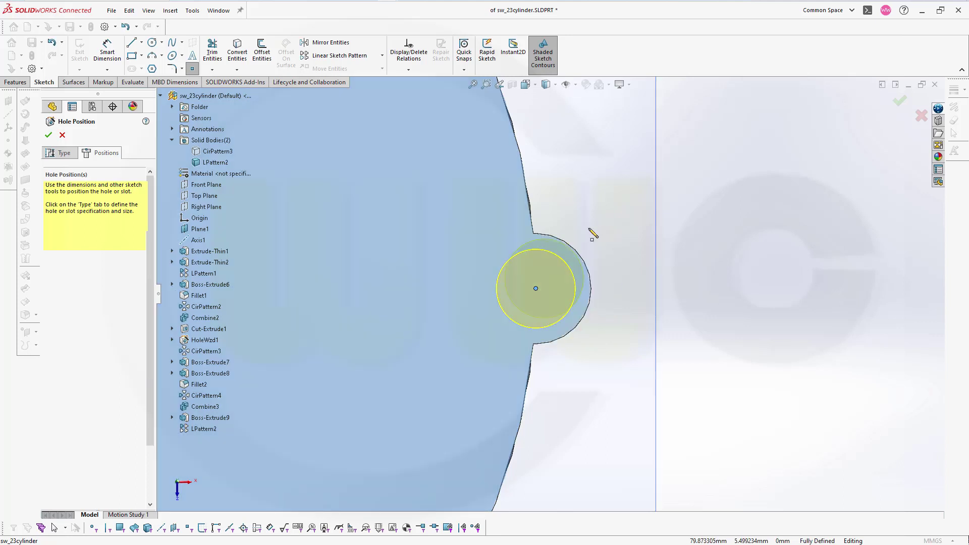
{"action": "left_click", "coordinate": [901, 104]}
- Circular-pattern the pin hole HoleWzd2 around Axis1 with 4 equally spaced instances over 360 degrees
{"action": "middle_click_drag", "start_coordinate": [692, 215], "coordinate": [671, 193]}
{"action": "scroll", "coordinate": [678, 230], "scroll_direction": "down", "scroll_amount": 5}
{"action": "scroll", "coordinate": [452, 288], "scroll_direction": "up", "scroll_amount": 3}
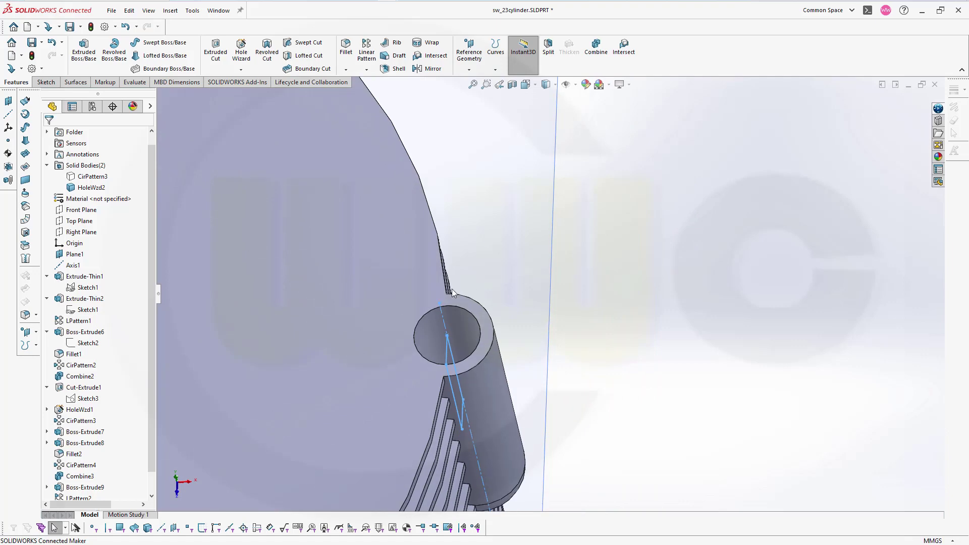
{"action": "scroll", "coordinate": [452, 289], "scroll_direction": "up", "scroll_amount": 5}
{"action": "mouse_move", "coordinate": [317, 290]}
{"action": "middle_mouse_down"}
{"action": "mouse_move", "coordinate": [324, 262]}
{"action": "mouse_move", "coordinate": [310, 287]}
{"action": "middle_mouse_up"}
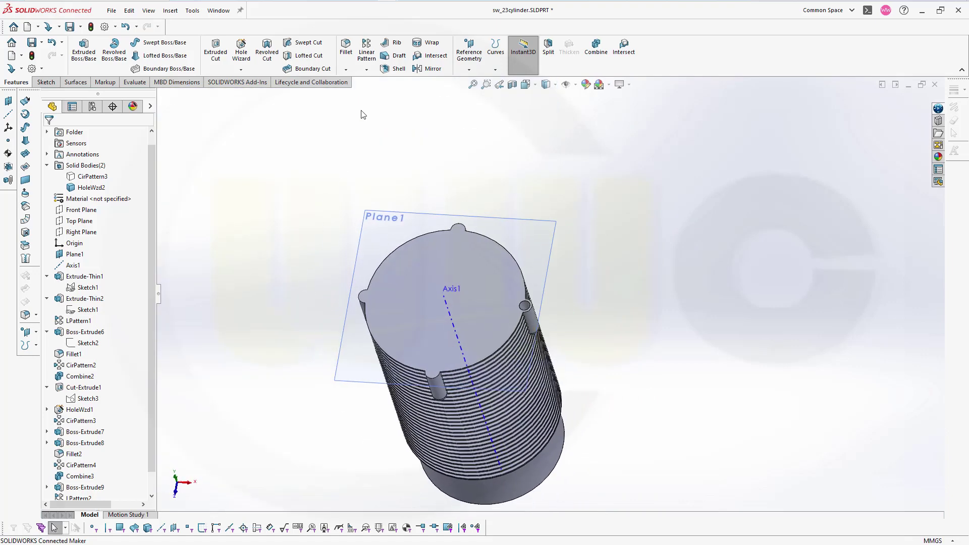
{"action": "left_click", "coordinate": [367, 70]}
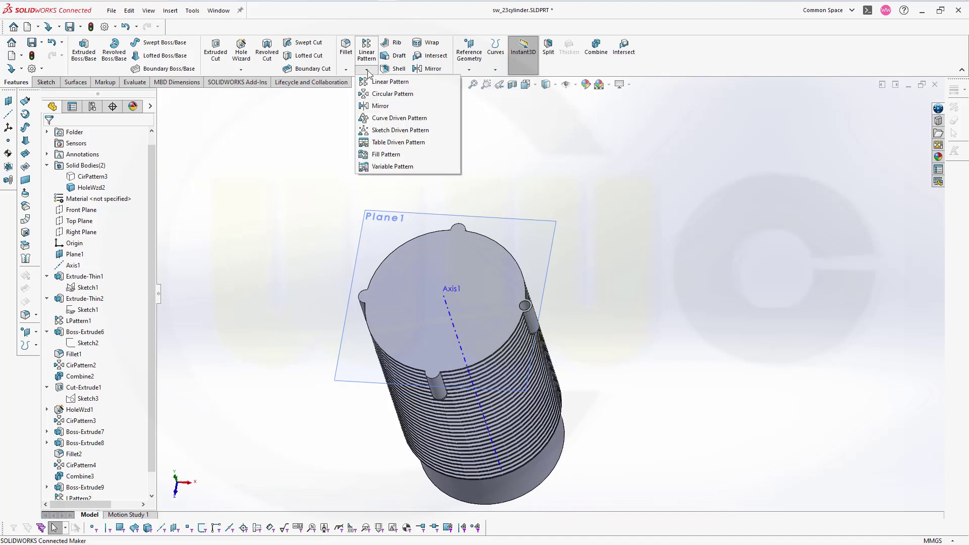
{"action": "left_click", "coordinate": [392, 94]}
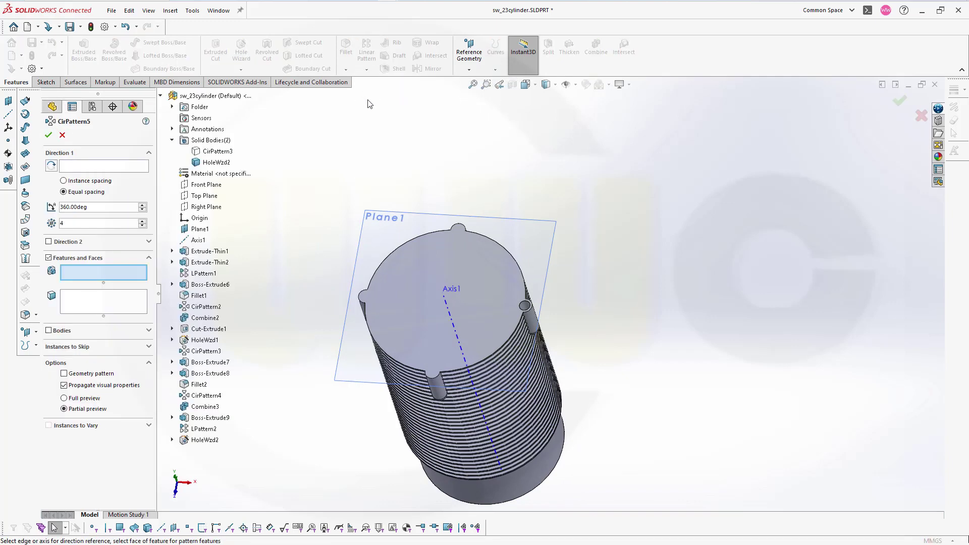
{"action": "left_click", "coordinate": [451, 315]}
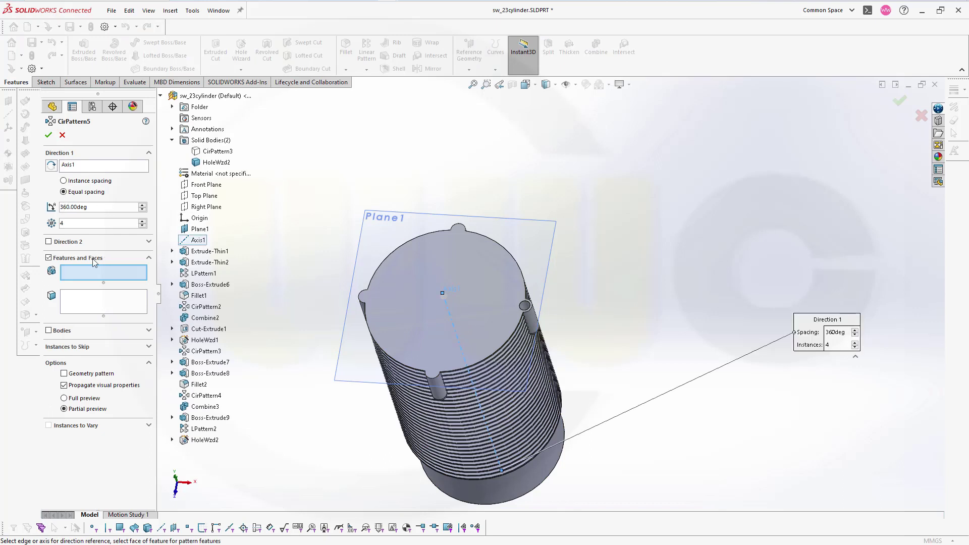
{"action": "left_click", "coordinate": [79, 302]}
{"action": "left_click", "coordinate": [206, 440]}
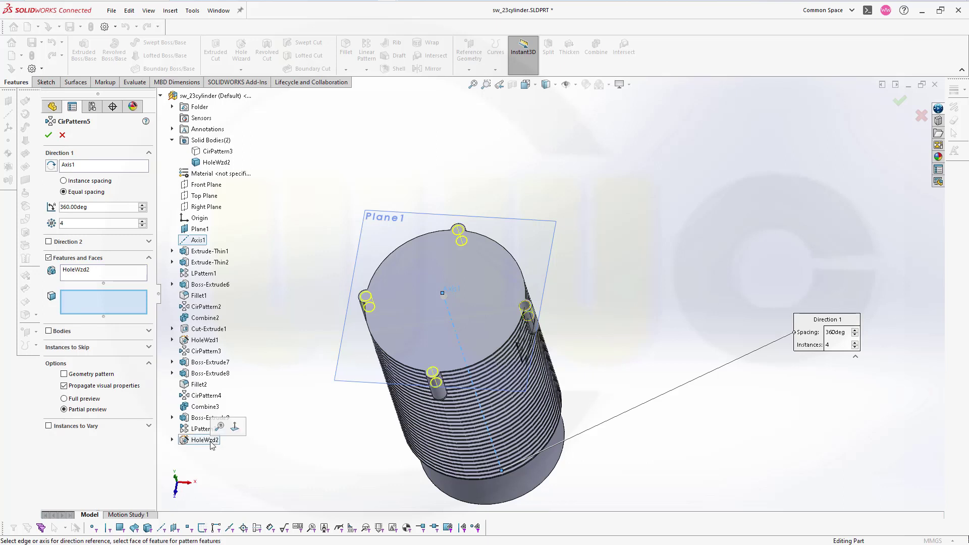
{"action": "left_click", "coordinate": [48, 135]}
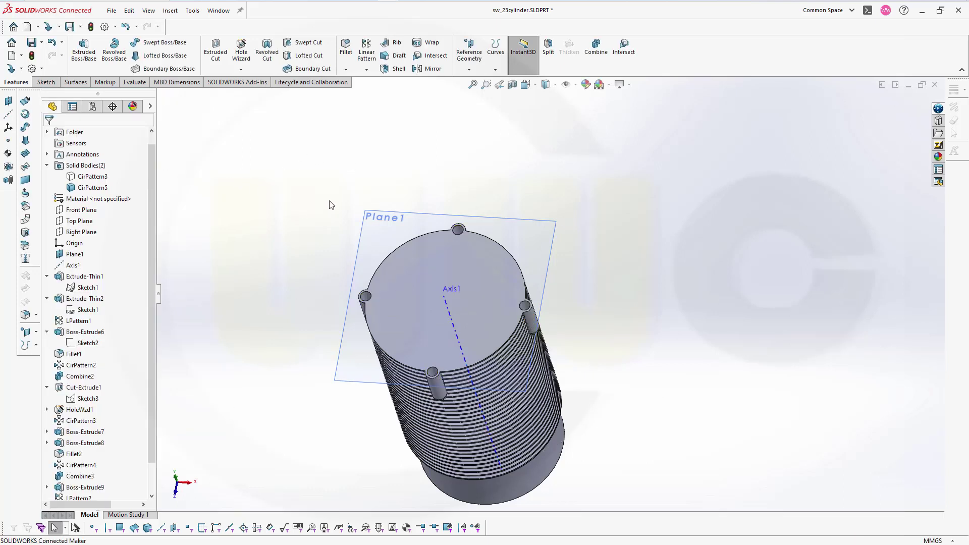
- Cut a large simple Through All hole into the cylinder's end face, centred on the origin
{"action": "left_click", "coordinate": [242, 50]}
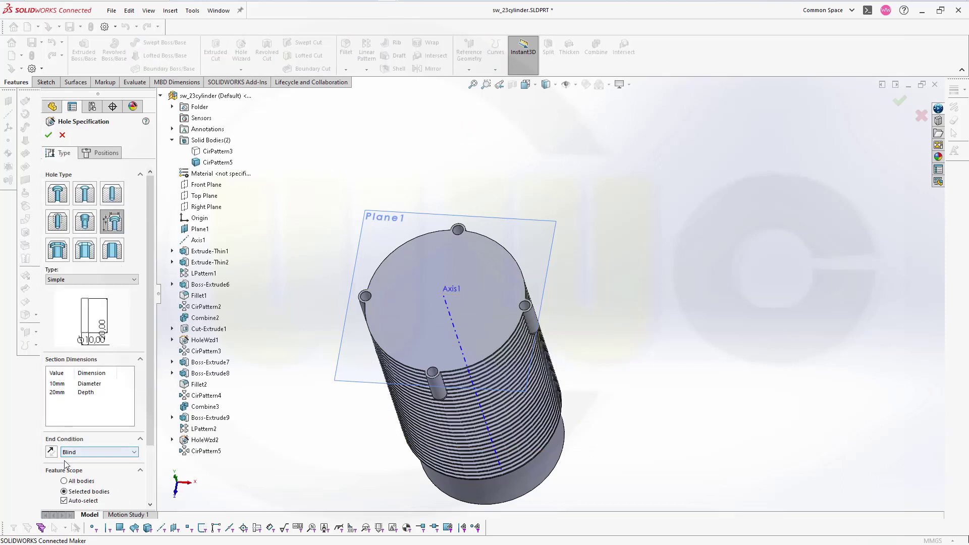
{"action": "left_click", "coordinate": [133, 453]}
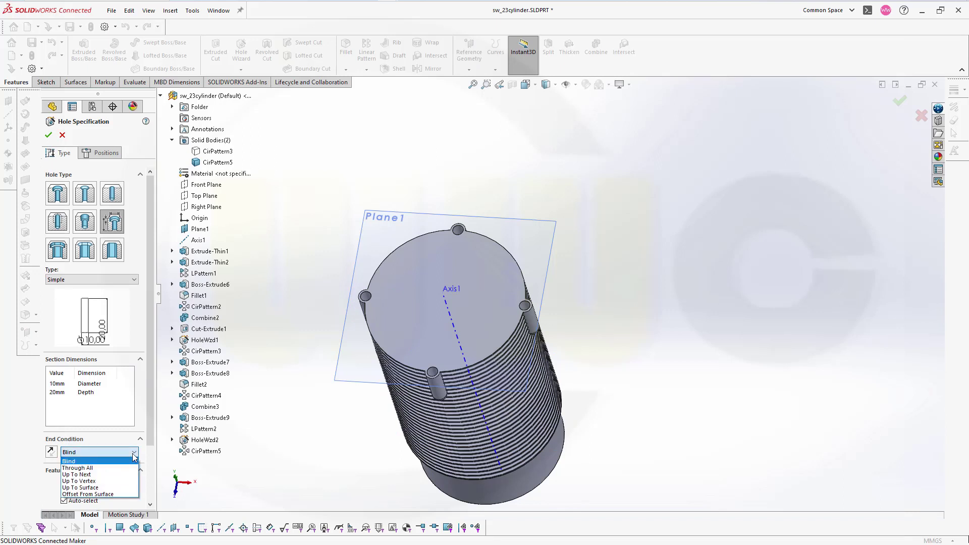
{"action": "left_click", "coordinate": [99, 468]}
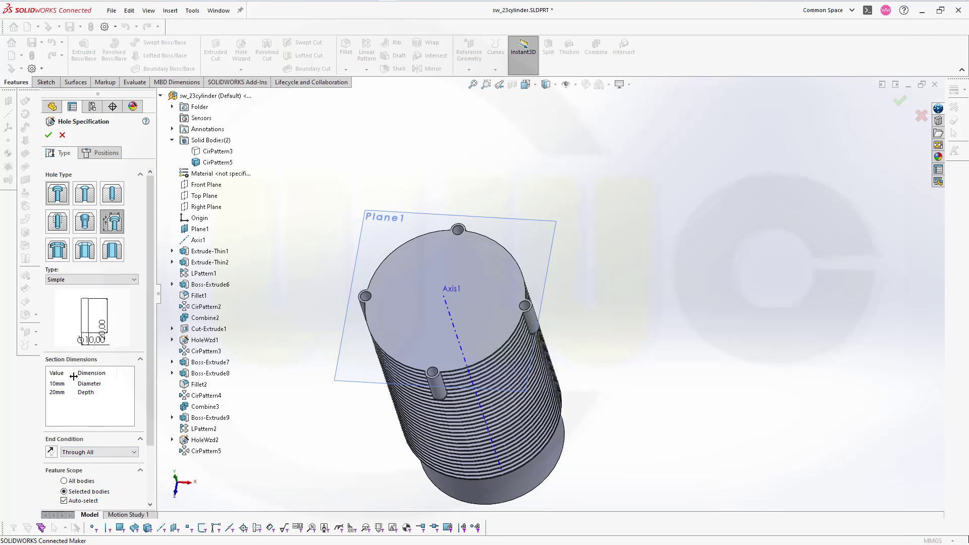
{"action": "double_click", "coordinate": [59, 384]}
{"action": "type", "text": "1"}
{"action": "key", "text": "Tab"}
{"action": "left_click", "coordinate": [100, 152]}
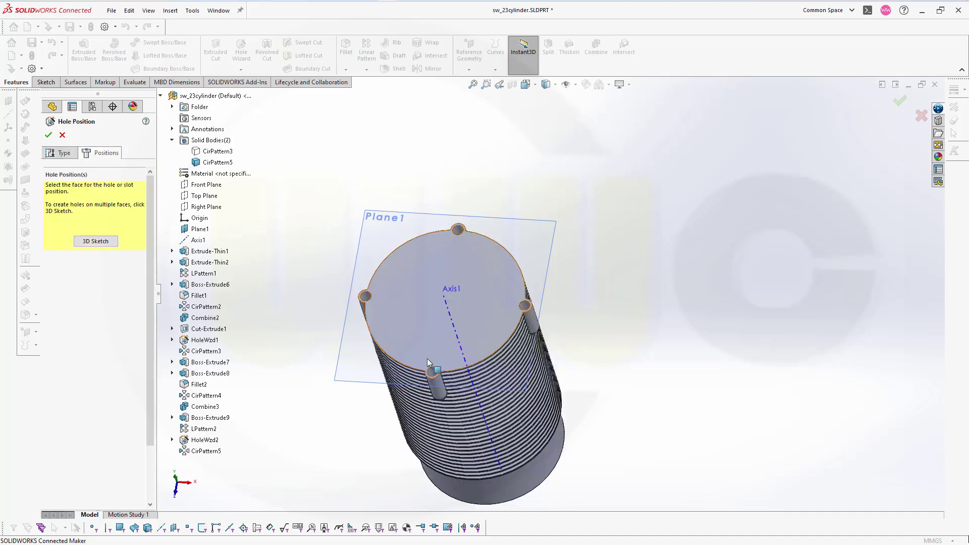
{"action": "scroll", "coordinate": [427, 363], "scroll_direction": "down", "scroll_amount": 8}
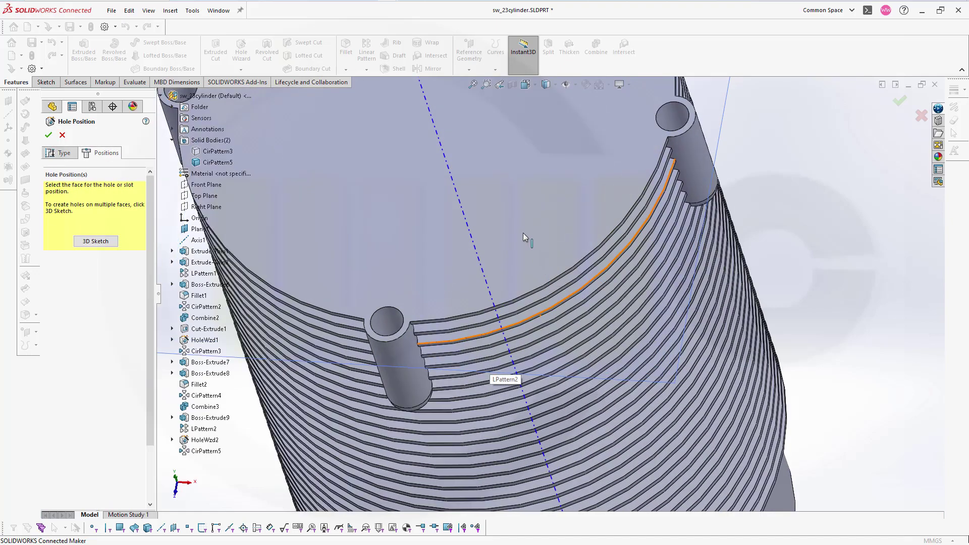
{"action": "left_click", "coordinate": [515, 213]}
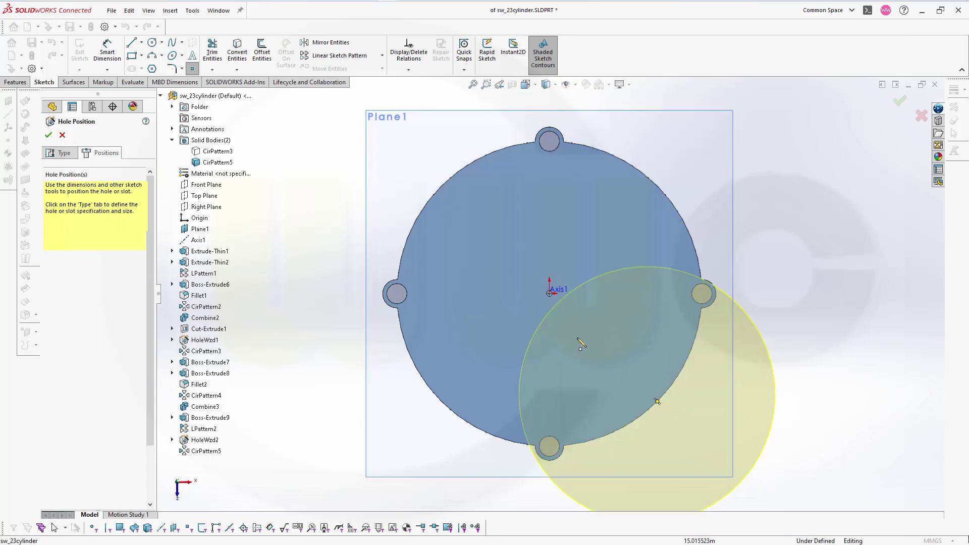
{"action": "left_click", "coordinate": [549, 294]}
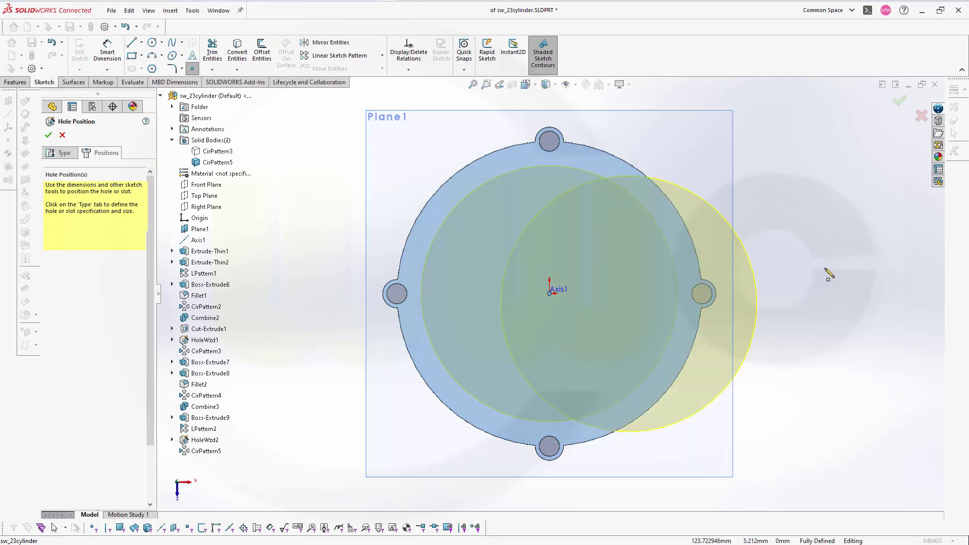
{"action": "left_click", "coordinate": [899, 100]}
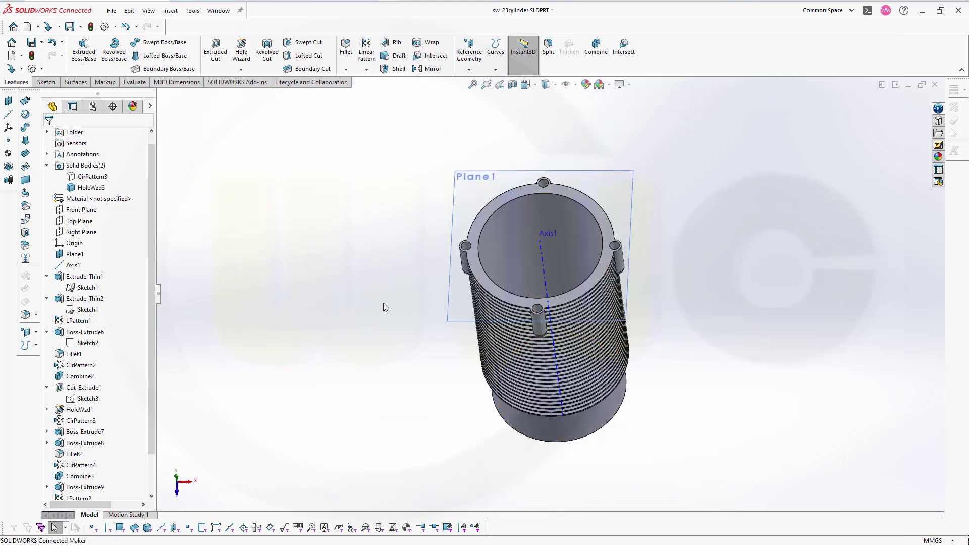
- Cut-extrude the circle of Sketch3 through the lower end of the cylinder with a Mid Plane depth of 200 mm
{"action": "middle_click_drag", "start_coordinate": [385, 307], "coordinate": [401, 232]}
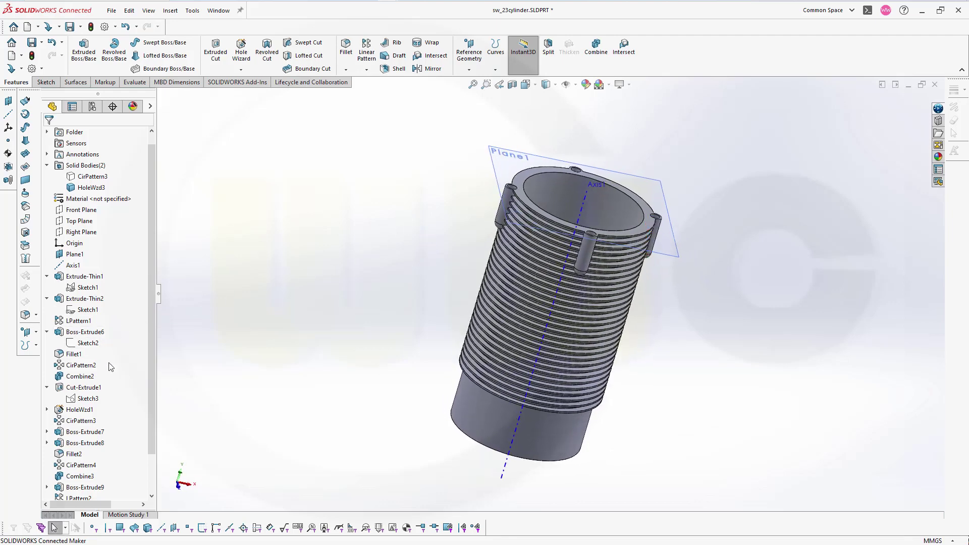
{"action": "left_click", "coordinate": [97, 404]}
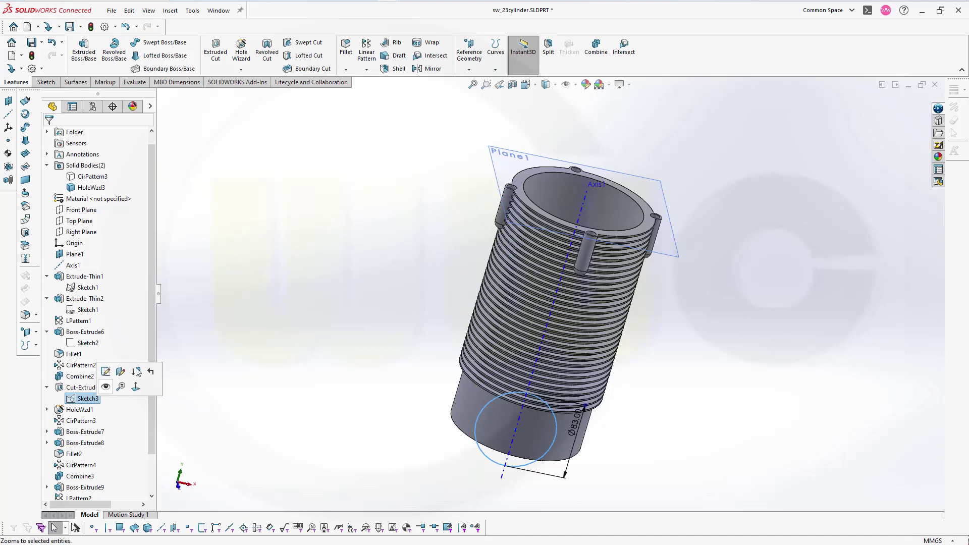
{"action": "left_click", "coordinate": [220, 51]}
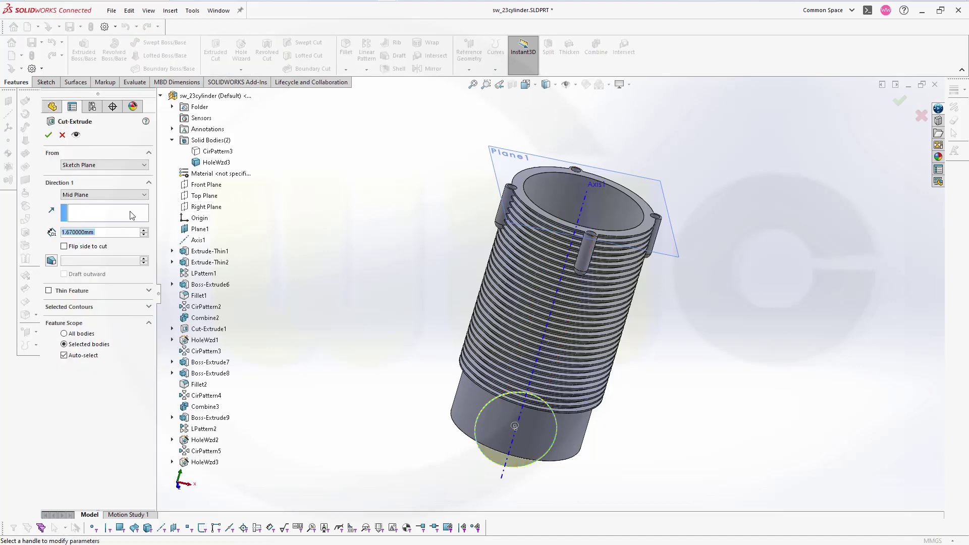
{"action": "type", "text": "200"}
{"action": "key", "text": "Tab"}
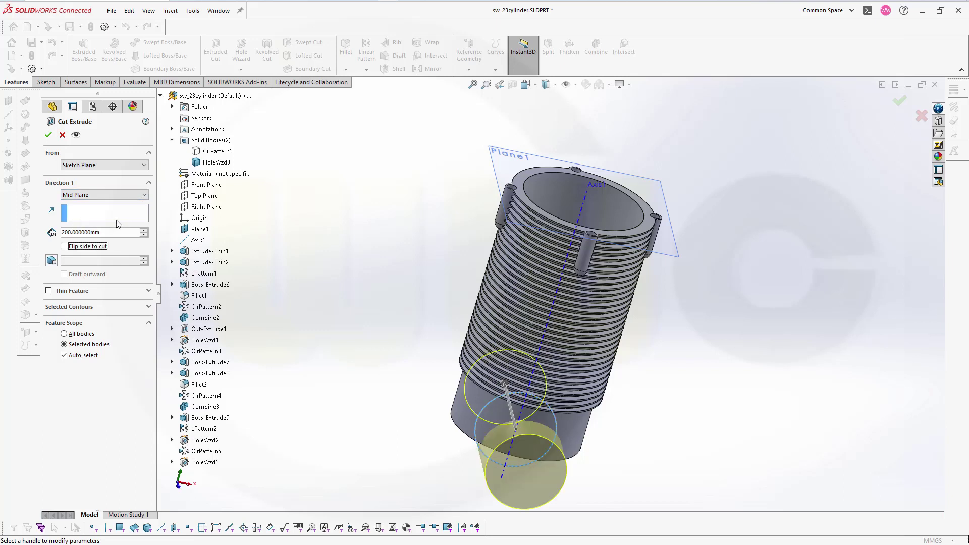
{"action": "left_click", "coordinate": [49, 135]}
- Hide the finned cylinder body Cut-Extrude2
{"action": "mouse_move", "coordinate": [456, 233]}
{"action": "middle_mouse_down"}
{"action": "mouse_move", "coordinate": [452, 305]}
{"action": "mouse_move", "coordinate": [465, 371]}
{"action": "mouse_move", "coordinate": [457, 218]}
{"action": "middle_mouse_up"}
{"action": "scroll", "coordinate": [458, 238], "scroll_direction": "down", "scroll_amount": 2}
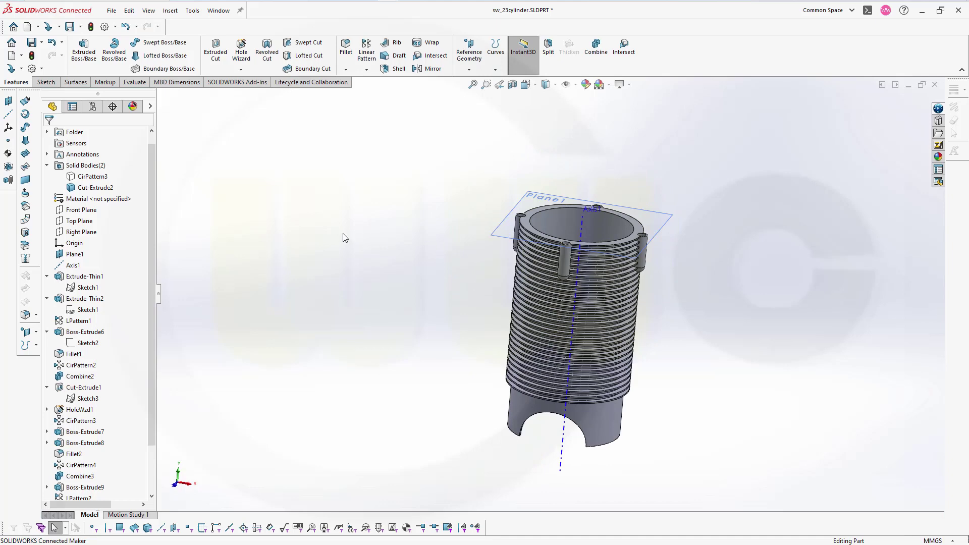
{"action": "right_click", "coordinate": [93, 190]}
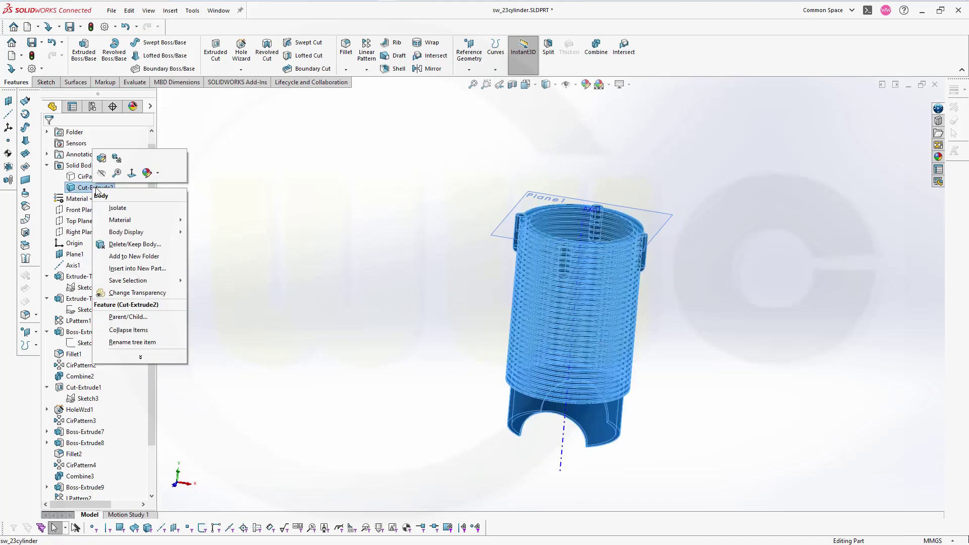
{"action": "left_click", "coordinate": [105, 173]}
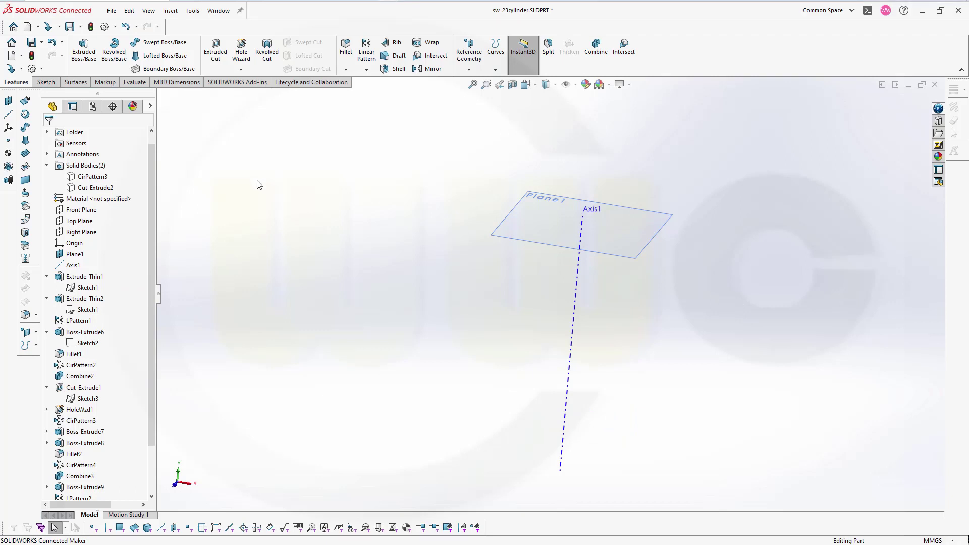
- Extrude the circle of Sketch1 up to Plane1 as a separate body, without merging the result
{"action": "middle_click_drag", "start_coordinate": [259, 332], "coordinate": [246, 343]}
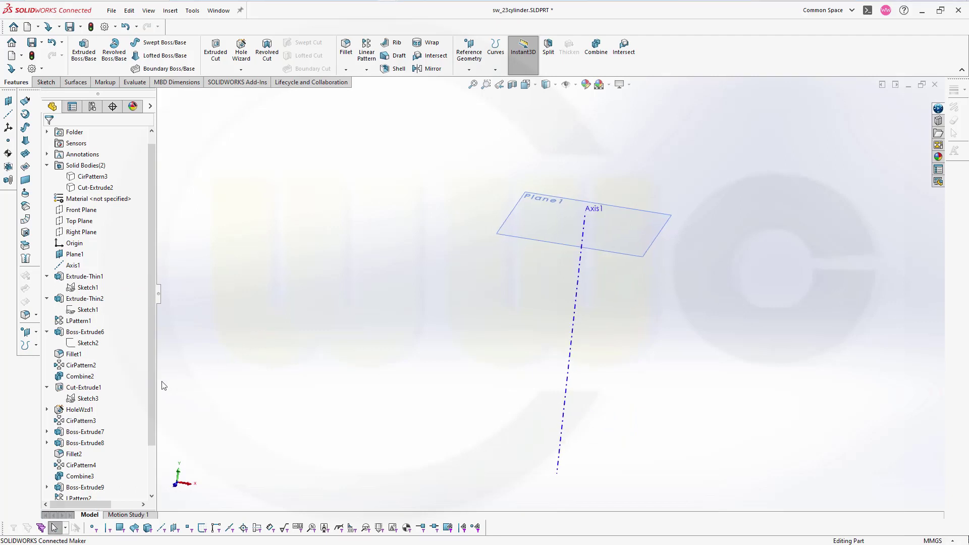
{"action": "left_click_drag", "start_coordinate": [149, 382], "coordinate": [154, 442]}
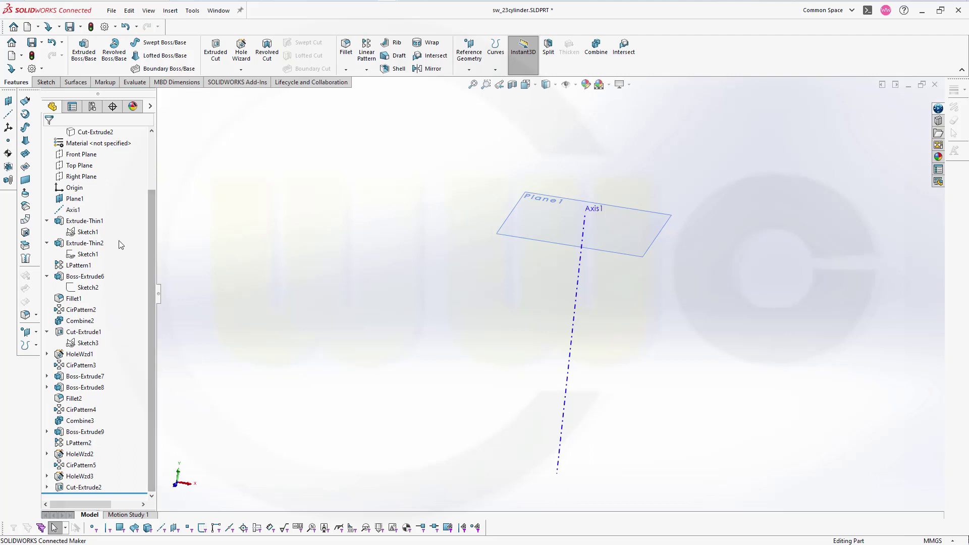
{"action": "left_click", "coordinate": [88, 232]}
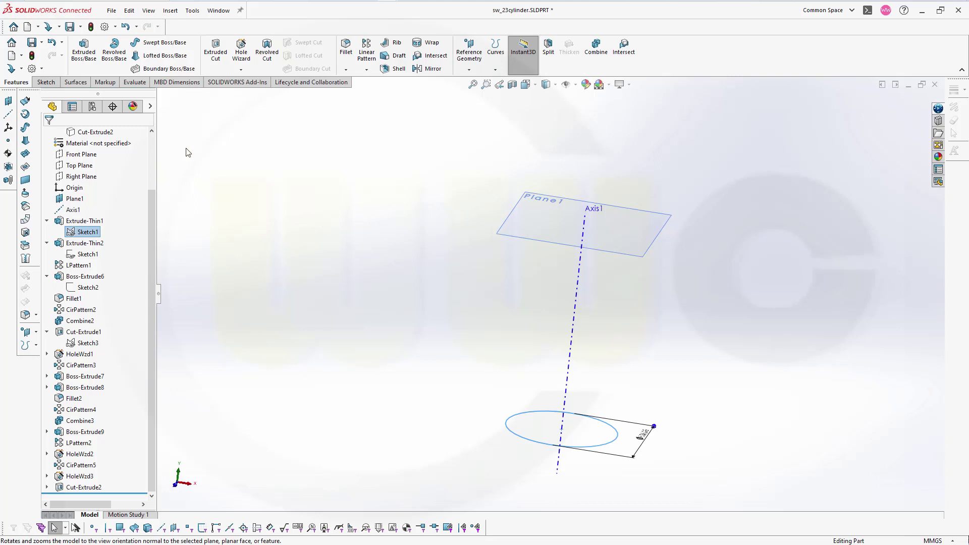
{"action": "left_click", "coordinate": [84, 51]}
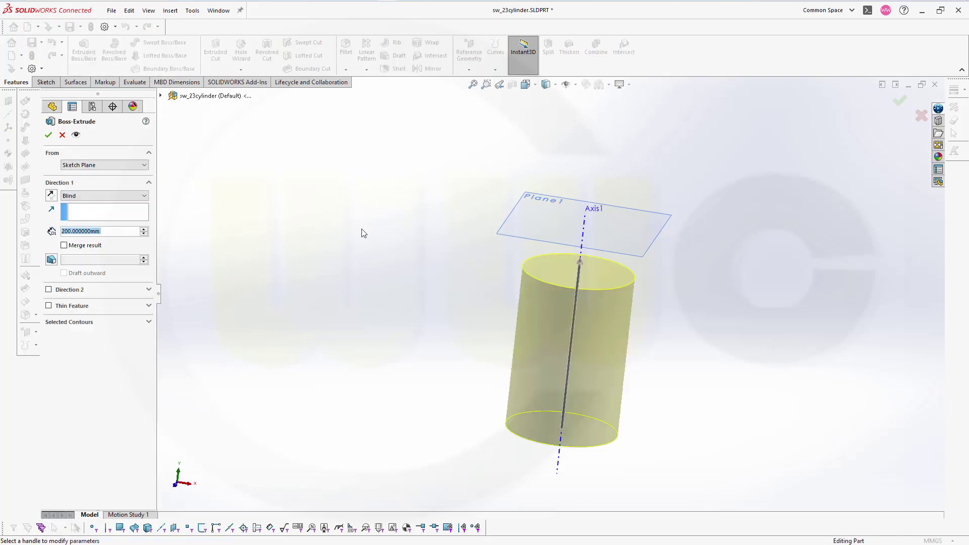
{"action": "left_click", "coordinate": [145, 197]}
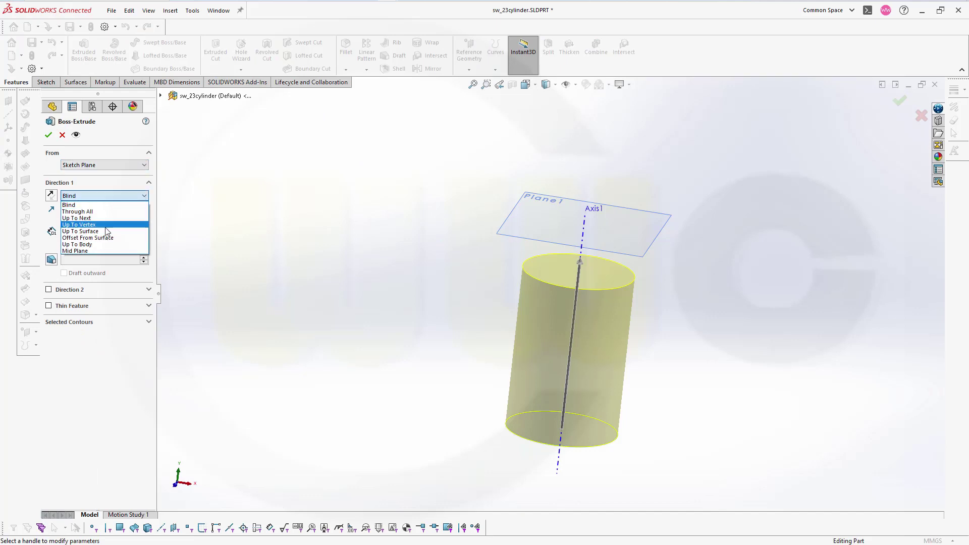
{"action": "left_click", "coordinate": [107, 230]}
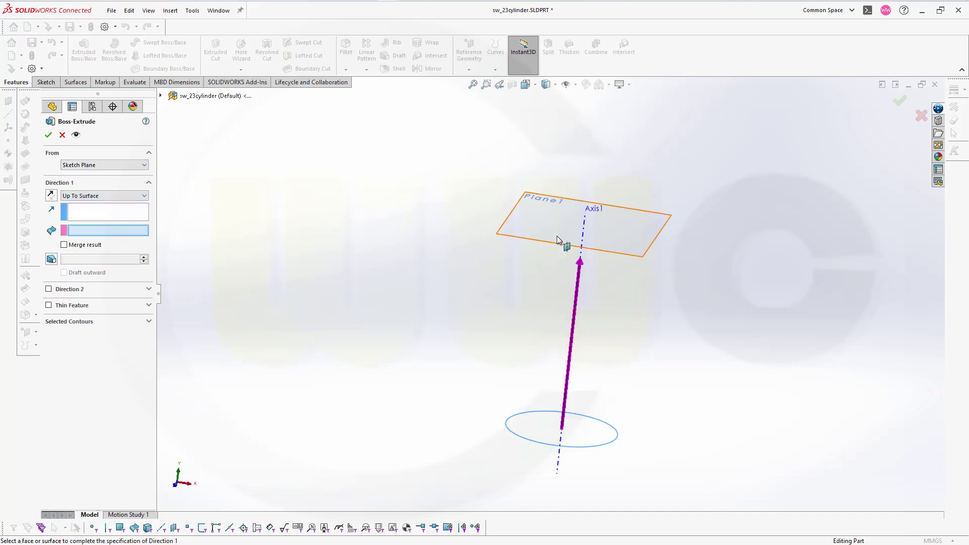
{"action": "left_click", "coordinate": [551, 244]}
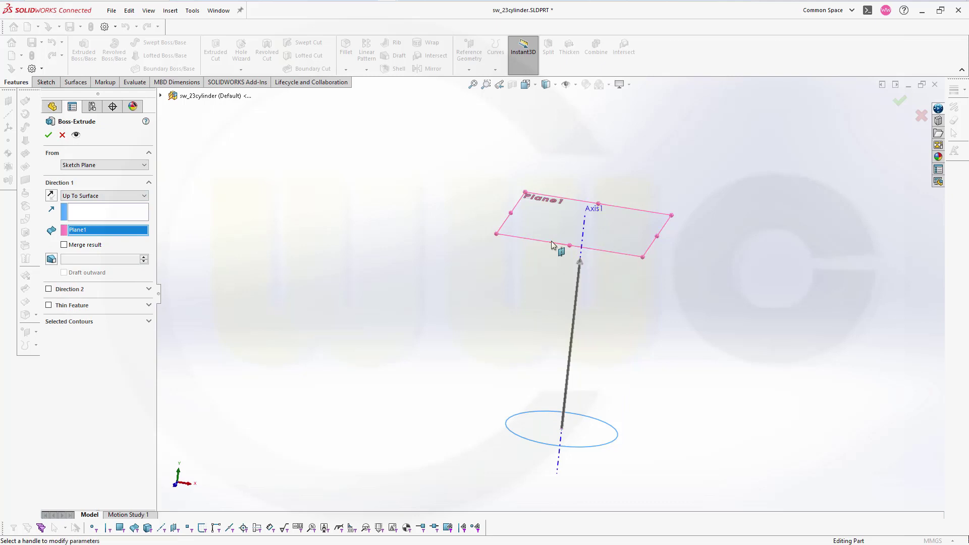
{"action": "left_click", "coordinate": [48, 135]}
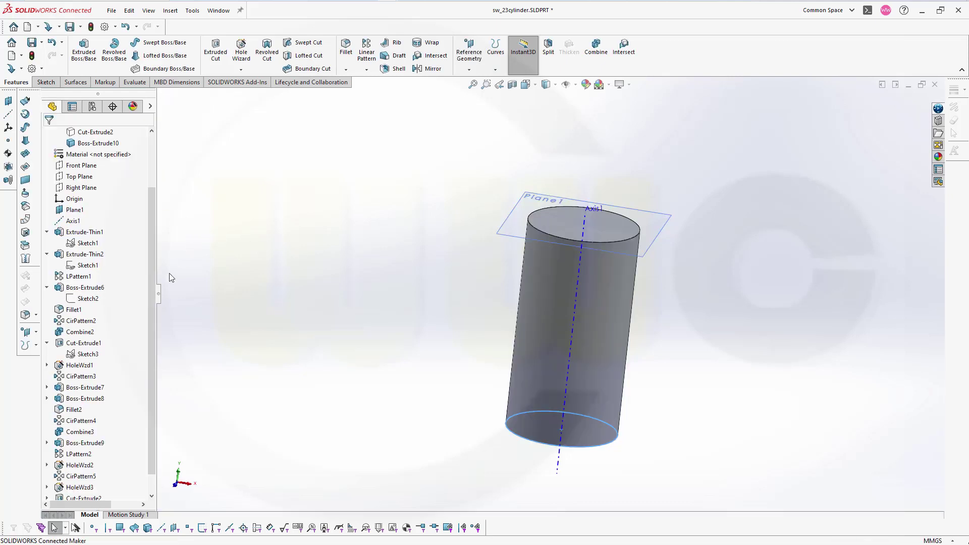
- Show Sketch2, the small pin circle beside the base of the new cylinder body
{"action": "left_click", "coordinate": [88, 299]}
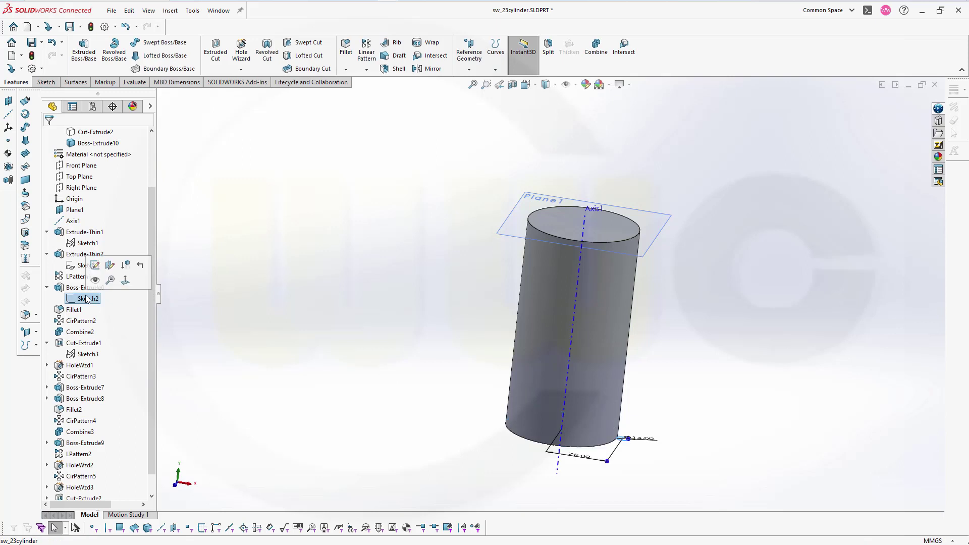
{"action": "left_click", "coordinate": [99, 286]}
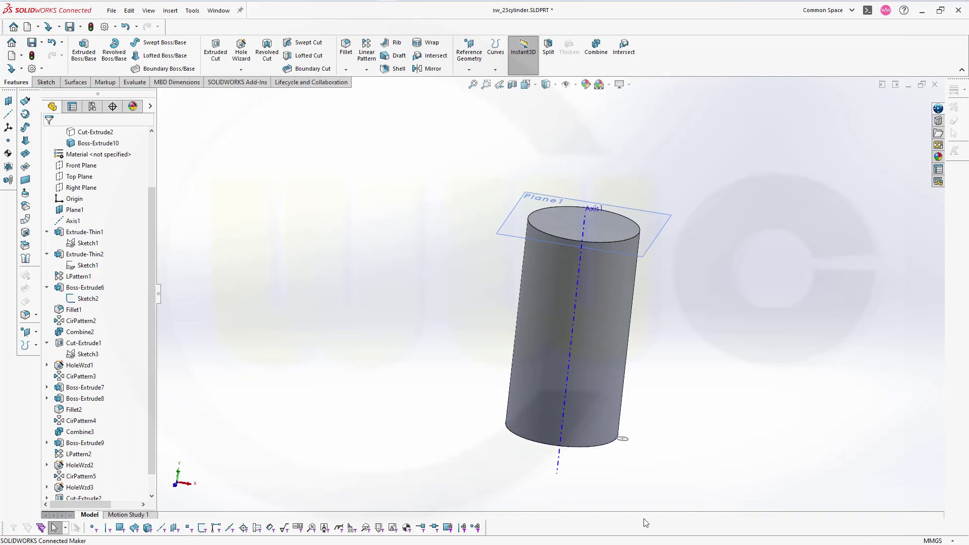
{"action": "scroll", "coordinate": [654, 476], "scroll_direction": "down", "scroll_amount": 5}
{"action": "scroll", "coordinate": [595, 195], "scroll_direction": "up", "scroll_amount": 3}
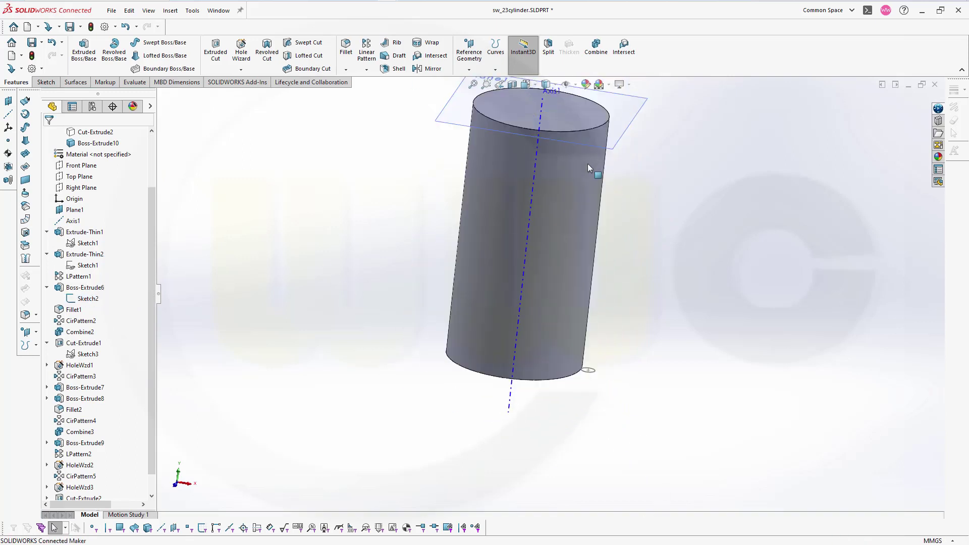
{"action": "scroll", "coordinate": [534, 90], "scroll_direction": "up", "scroll_amount": 2}
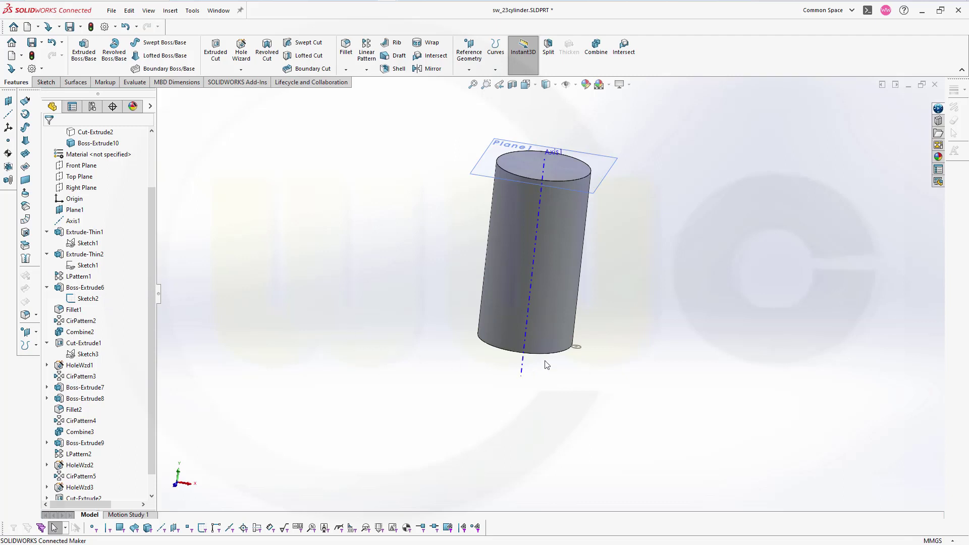
{"action": "scroll", "coordinate": [575, 351], "scroll_direction": "down", "scroll_amount": 2}
{"action": "scroll", "coordinate": [575, 352], "scroll_direction": "down", "scroll_amount": 2}
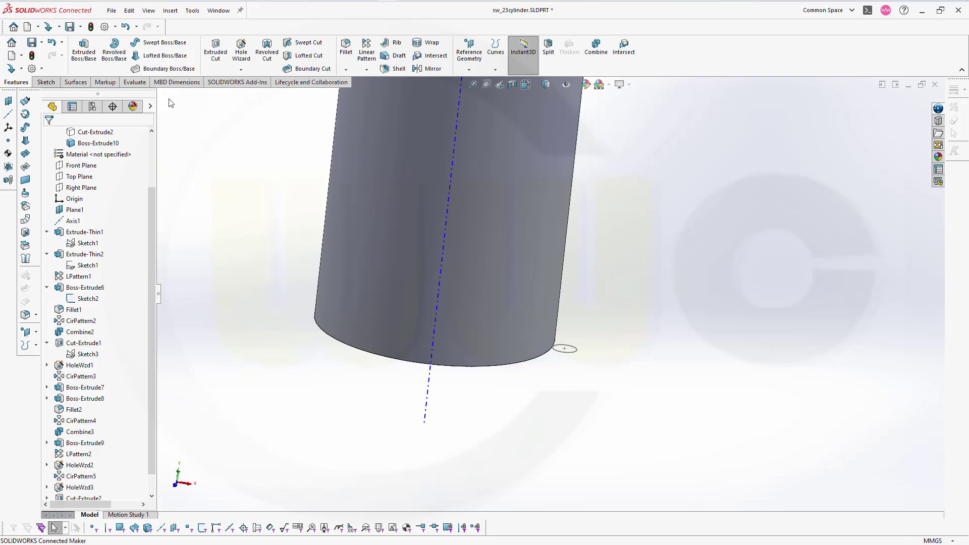
- Extrude the small pin circle of Sketch2 to a Blind depth of 47 mm as a separate body, without merging the result
{"action": "left_click", "coordinate": [84, 50]}
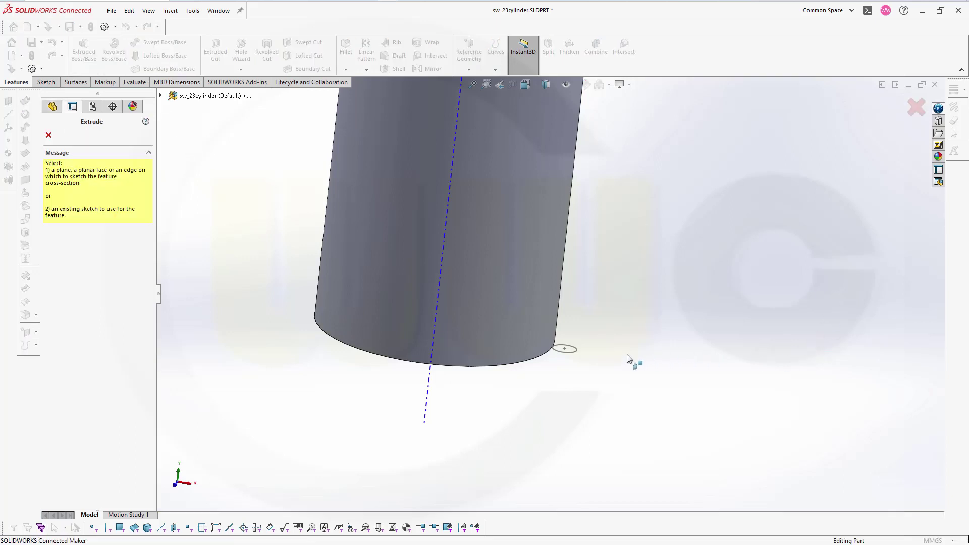
{"action": "left_click", "coordinate": [567, 353]}
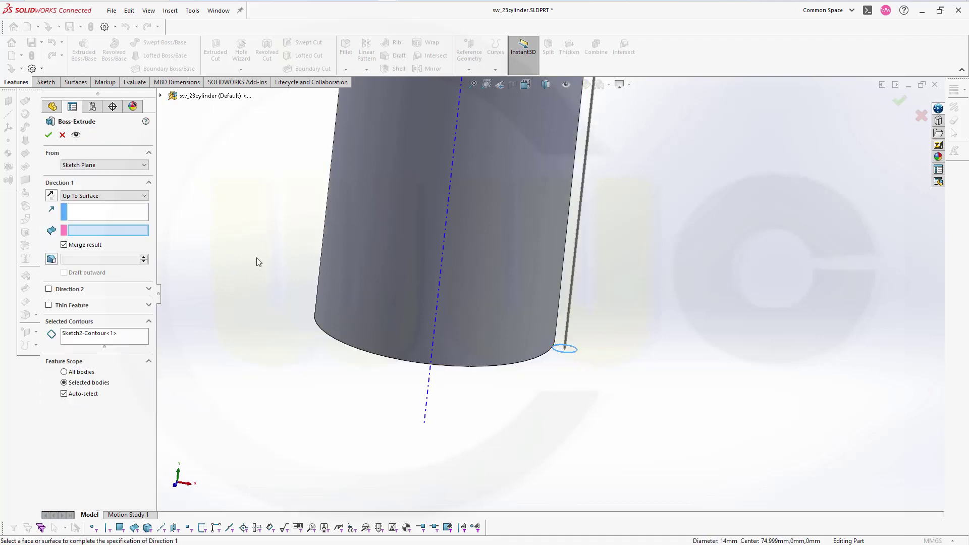
{"action": "left_click", "coordinate": [85, 196]}
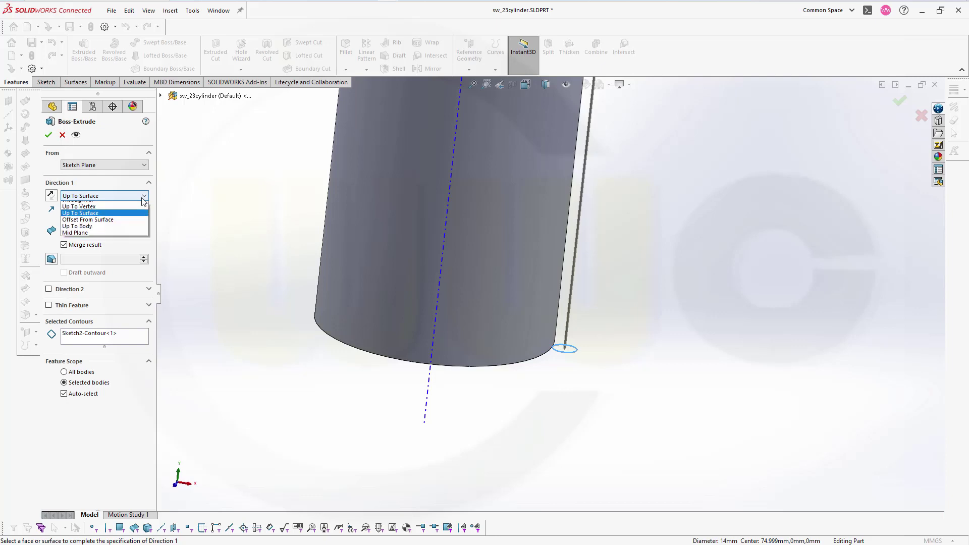
{"action": "left_click", "coordinate": [78, 204]}
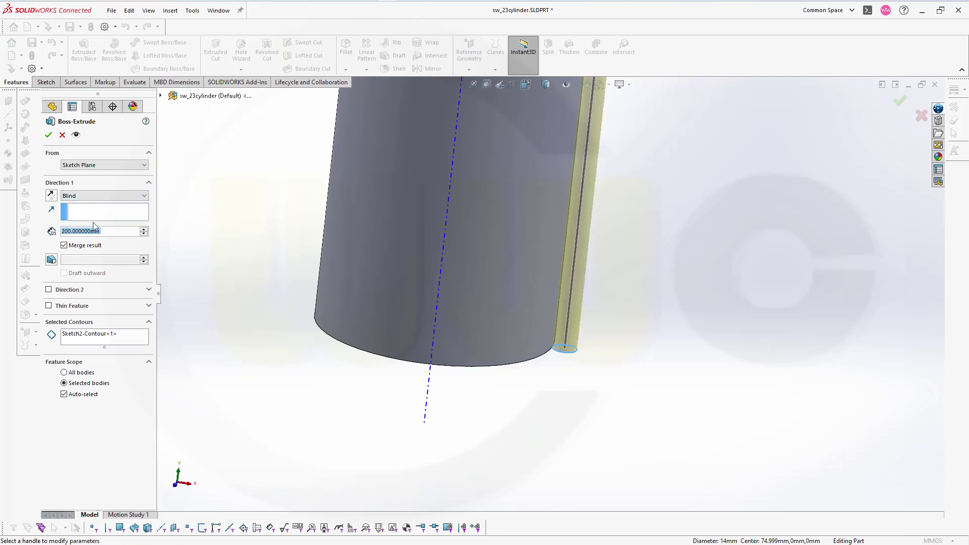
{"action": "type", "text": "47"}
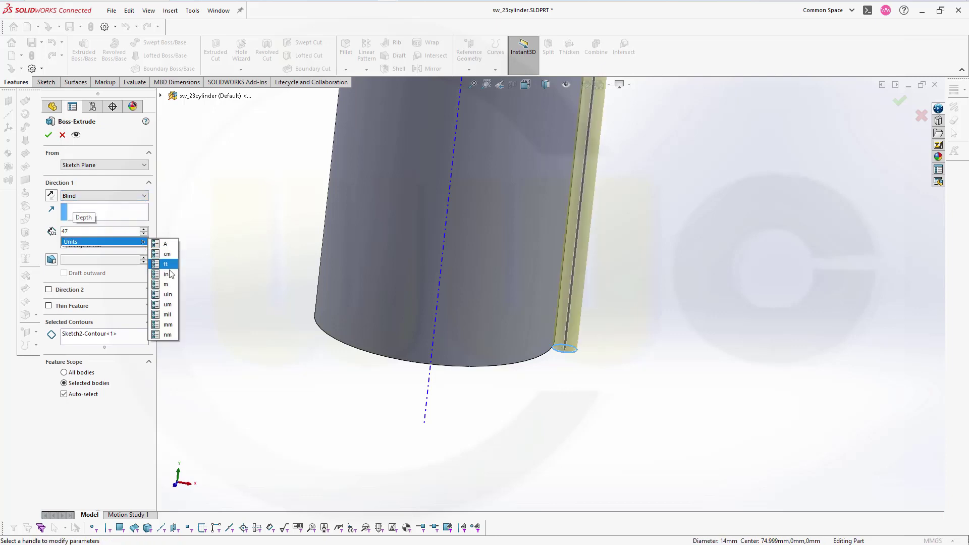
{"action": "key", "text": "Escape"}
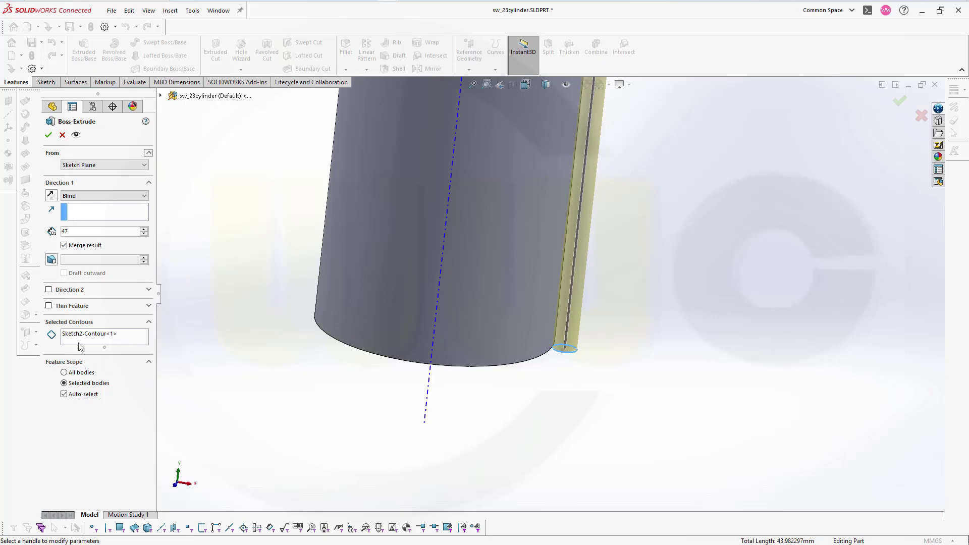
{"action": "left_click", "coordinate": [63, 245]}
{"action": "left_click", "coordinate": [47, 135]}
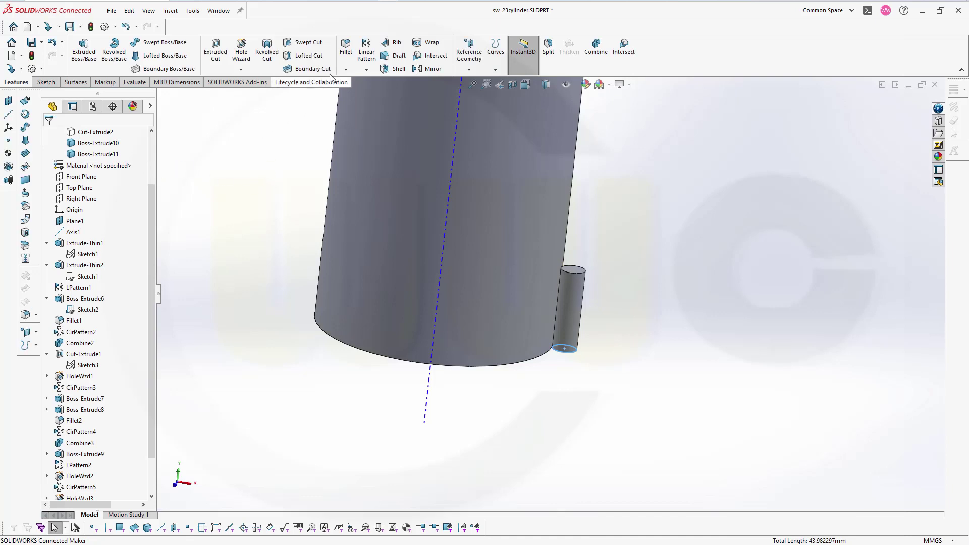
- Round the top edge of the small pin with a 7 mm symmetric fillet
{"action": "left_click", "coordinate": [579, 272]}
{"action": "left_click", "coordinate": [48, 134]}
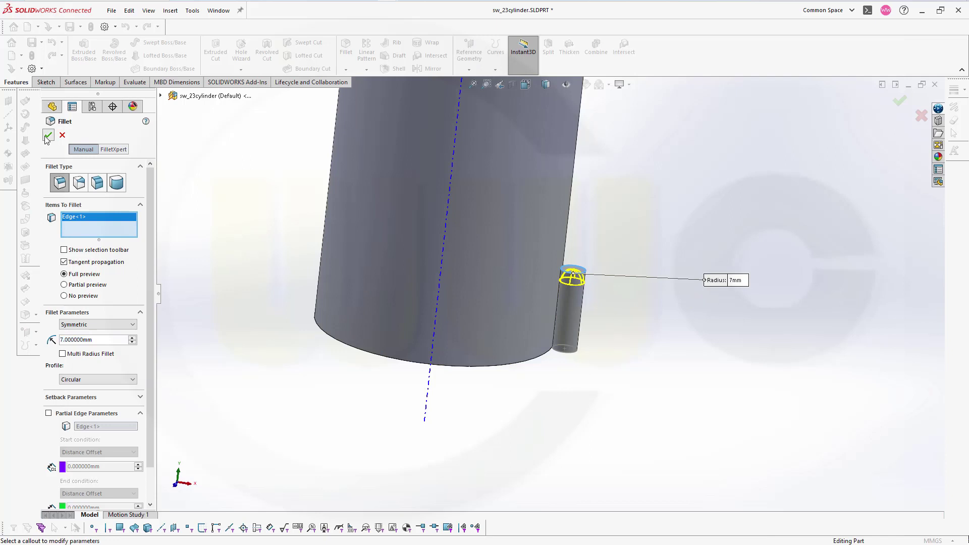
- Circular-pattern the rounded pin body about Axis1 with 4 equally spaced instances over 360°
{"action": "middle_click_drag", "start_coordinate": [236, 154], "coordinate": [346, 157]}
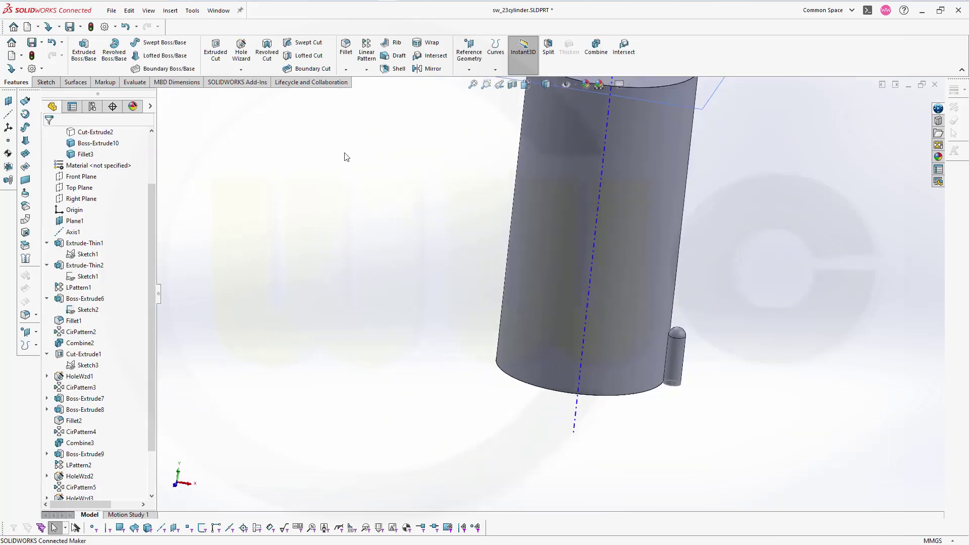
{"action": "scroll", "coordinate": [834, 108], "scroll_direction": "up", "scroll_amount": 2}
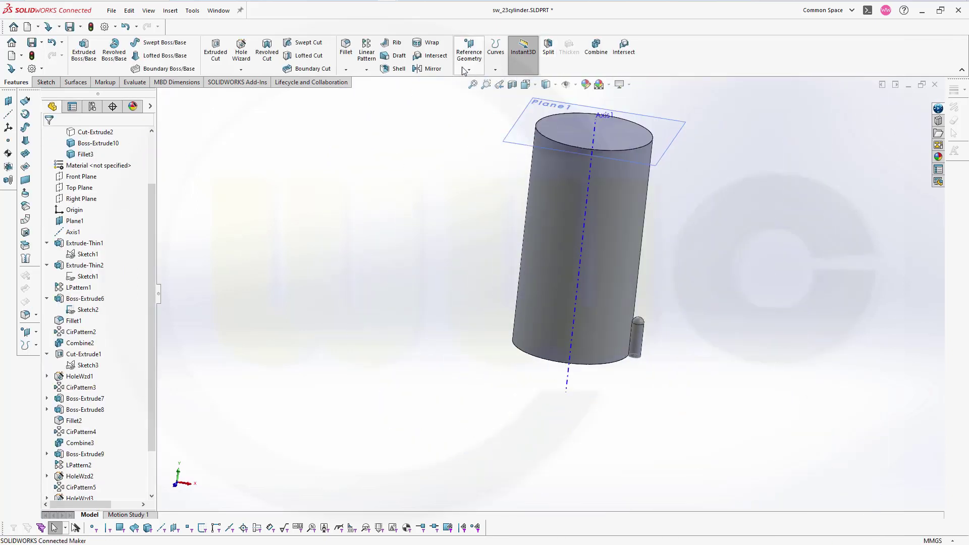
{"action": "left_click", "coordinate": [366, 69]}
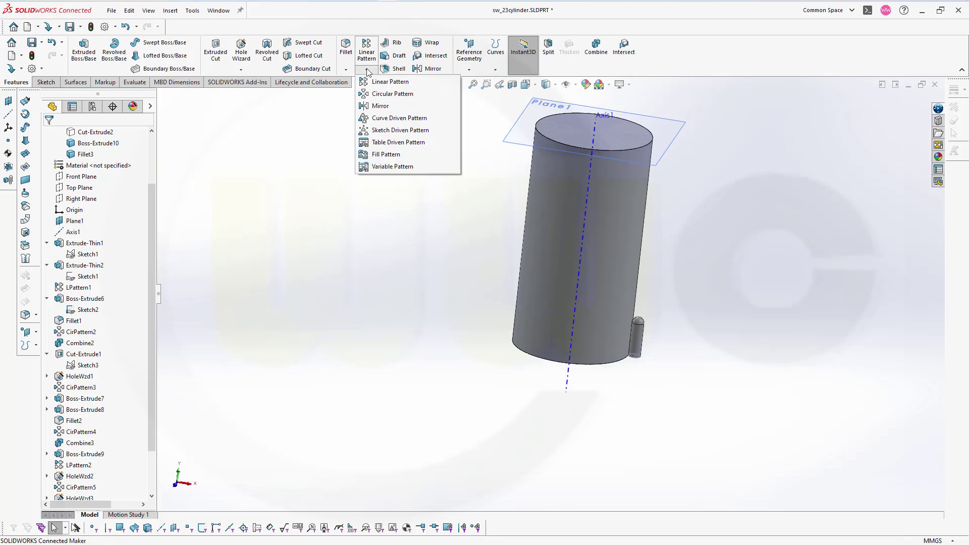
{"action": "left_click", "coordinate": [376, 94]}
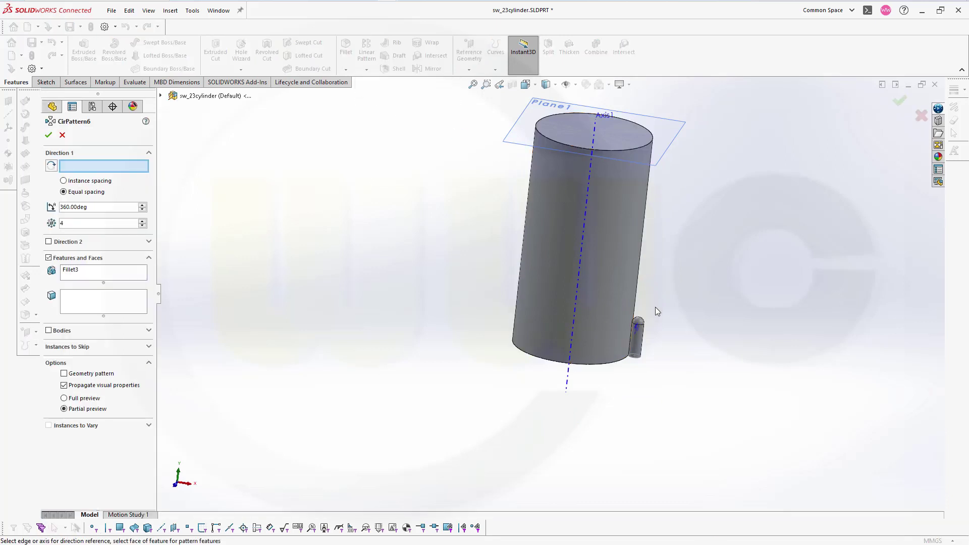
{"action": "left_click", "coordinate": [639, 337]}
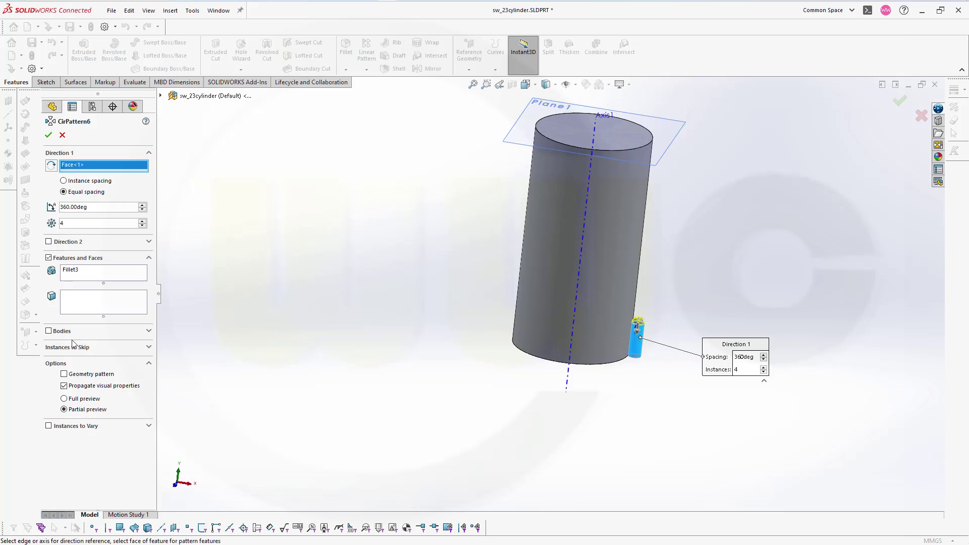
{"action": "left_click", "coordinate": [48, 331]}
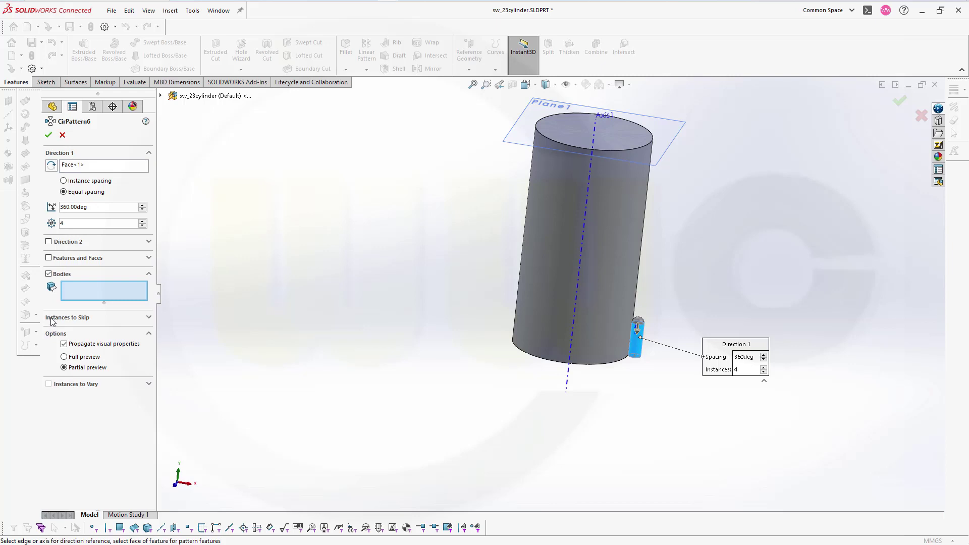
{"action": "left_click", "coordinate": [637, 347]}
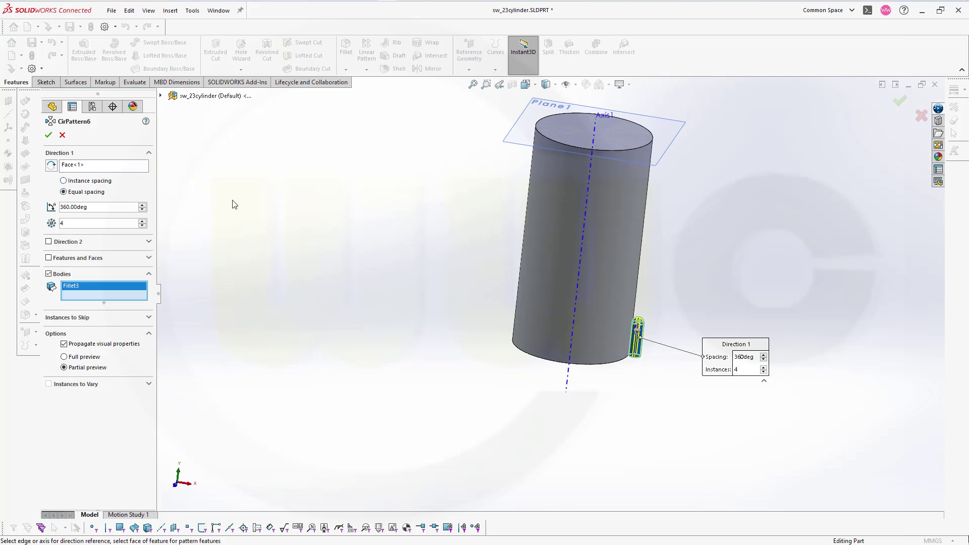
{"action": "left_click", "coordinate": [91, 167]}
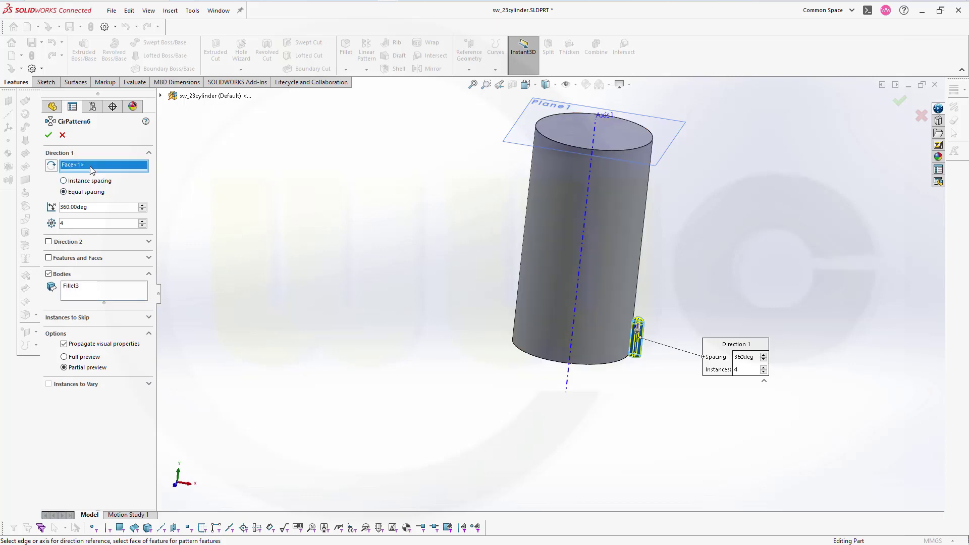
{"action": "left_click", "coordinate": [581, 266]}
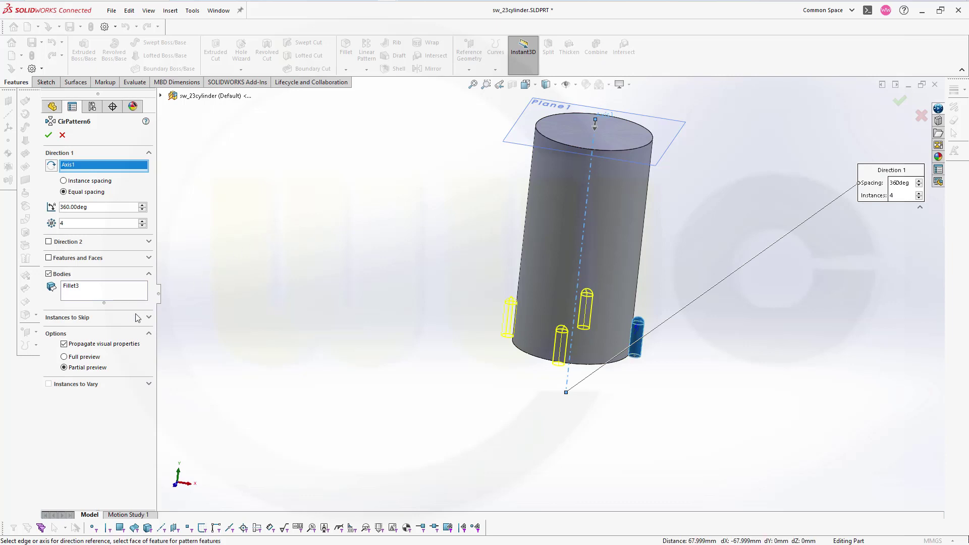
{"action": "left_click", "coordinate": [49, 135]}
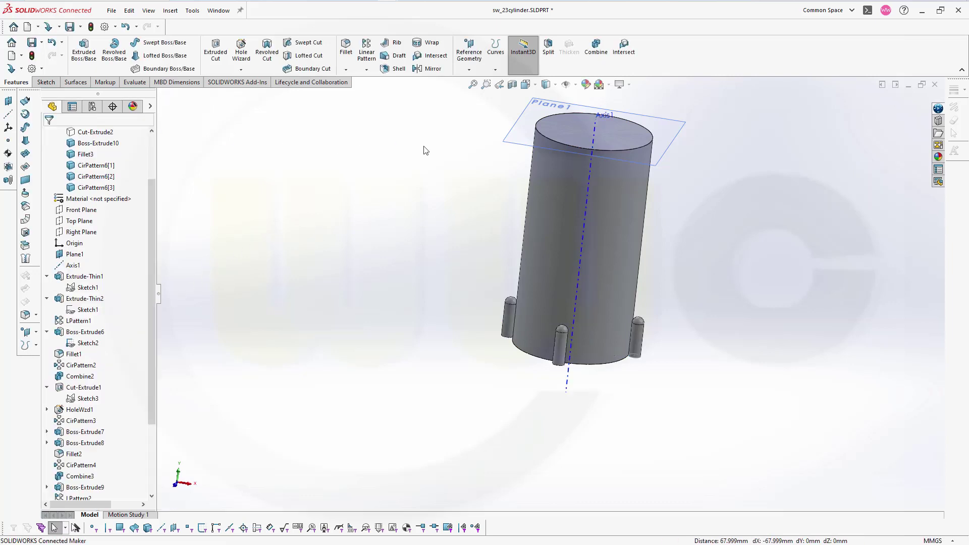
- Combine the cylinder body Boss-Extrude10 with the four pin bodies Fillet3 and CirPattern6[1] to [3], using the Add operation
{"action": "scroll", "coordinate": [711, 193], "scroll_direction": "up", "scroll_amount": 3}
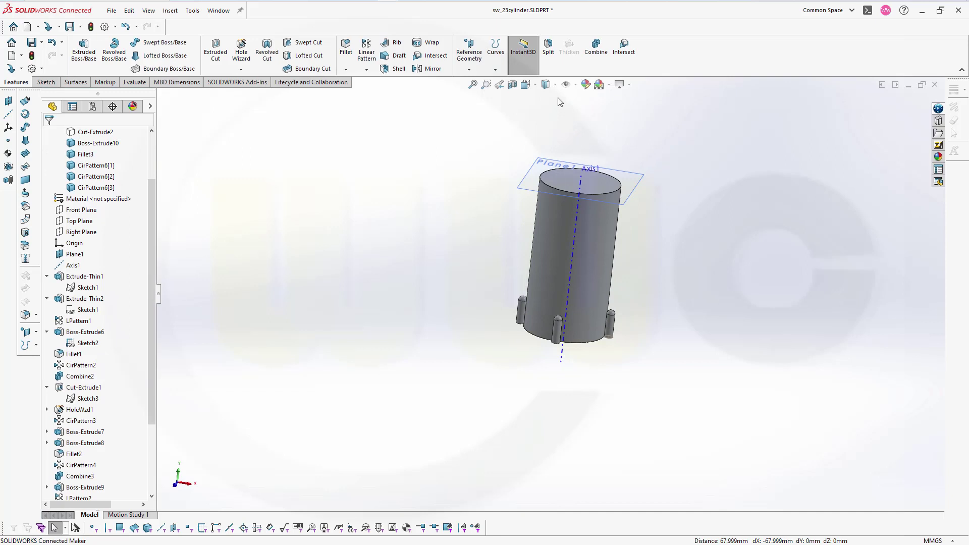
{"action": "left_click", "coordinate": [596, 48]}
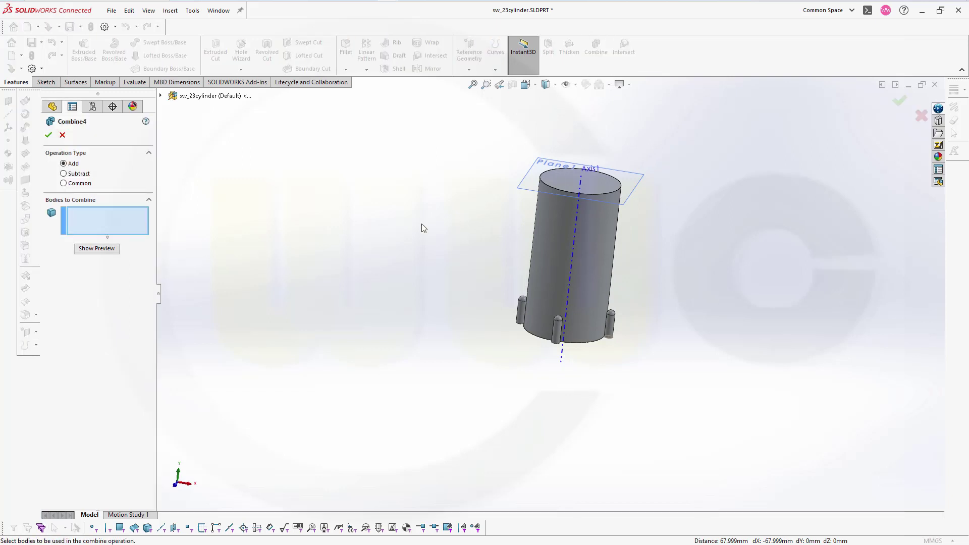
{"action": "left_click", "coordinate": [160, 95]}
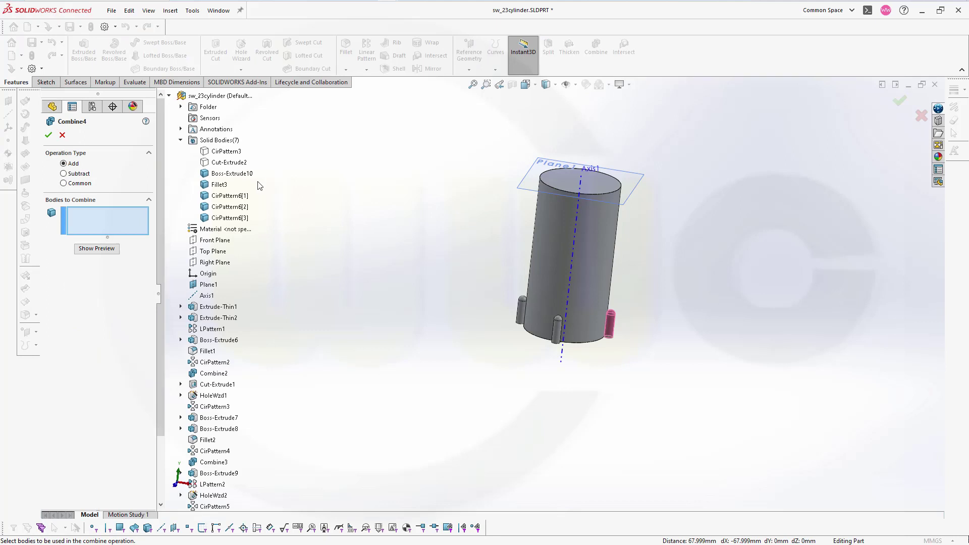
{"action": "left_click", "coordinate": [237, 174]}
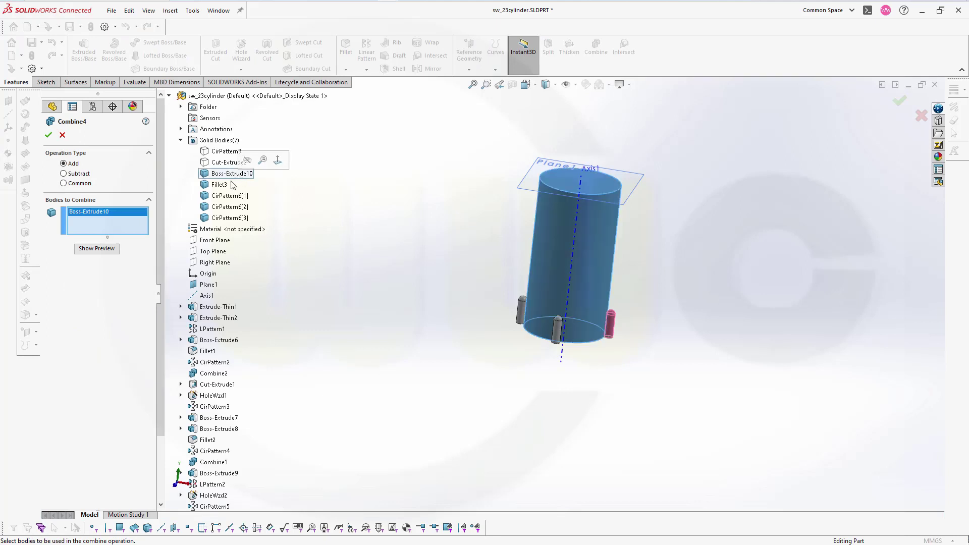
{"action": "left_click", "coordinate": [222, 184]}
{"action": "left_click", "coordinate": [229, 198]}
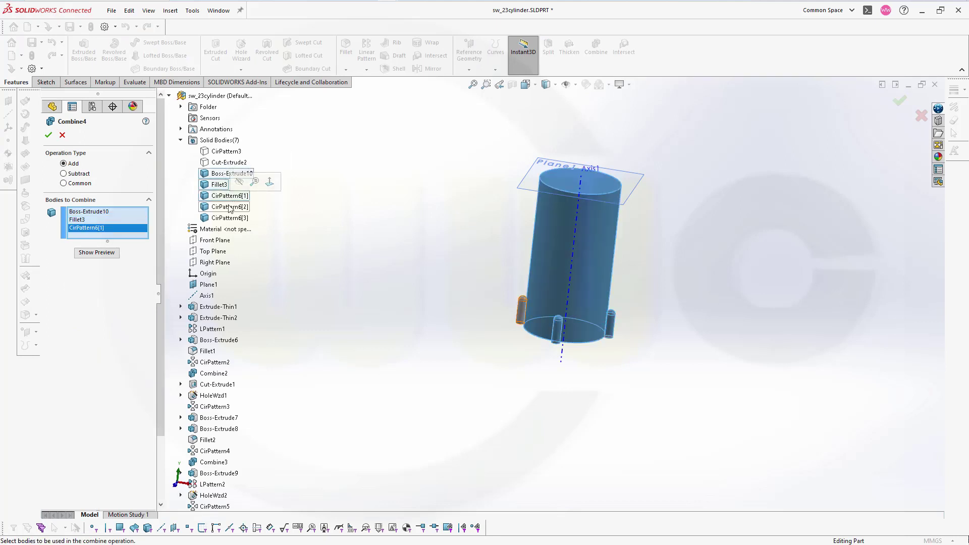
{"action": "left_click", "coordinate": [230, 208]}
{"action": "left_click", "coordinate": [228, 218]}
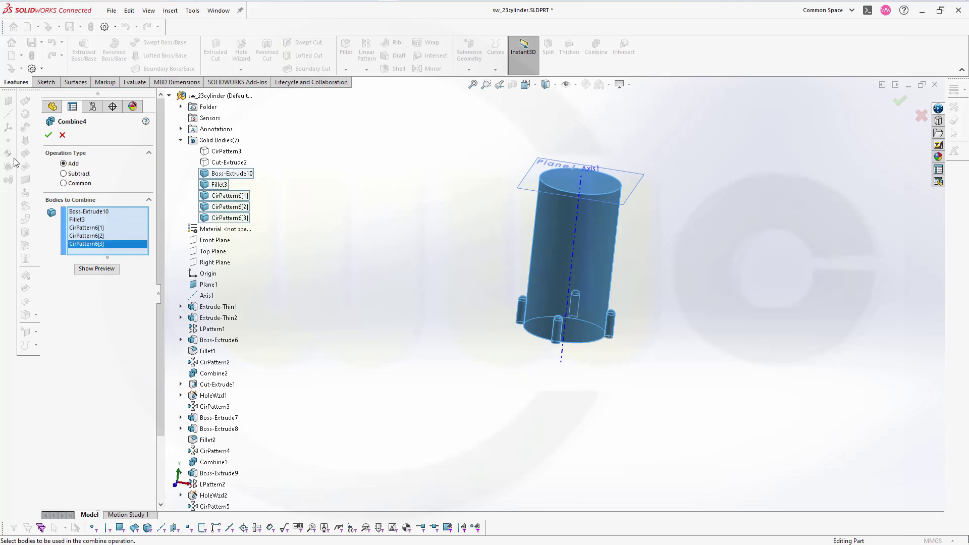
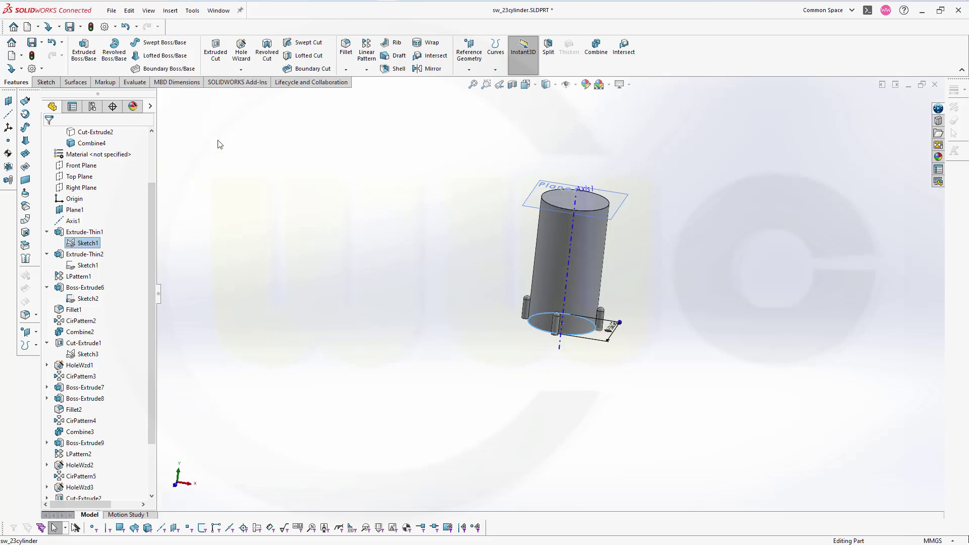
- Paste a copy of Sketch1 onto the Top Plane
{"action": "left_click", "coordinate": [187, 169]}
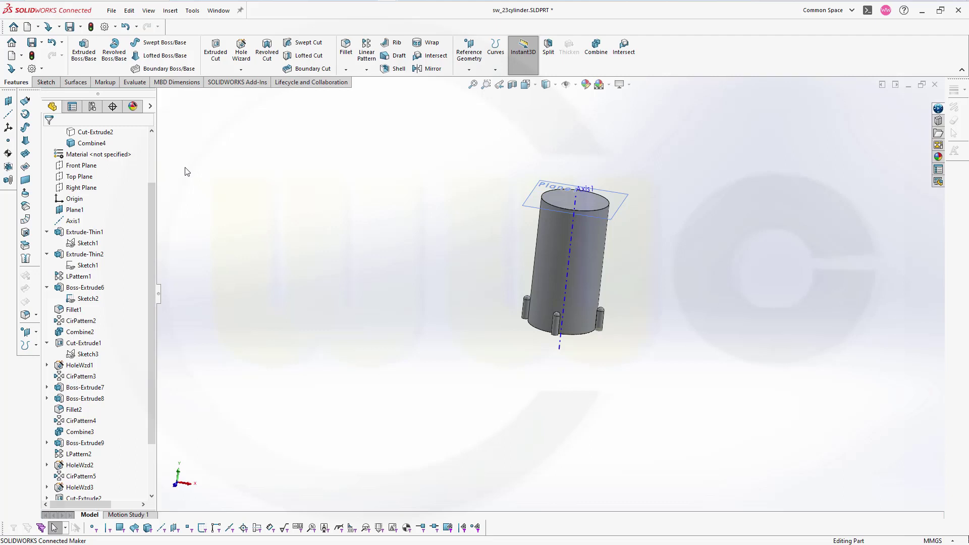
{"action": "left_click", "coordinate": [76, 176]}
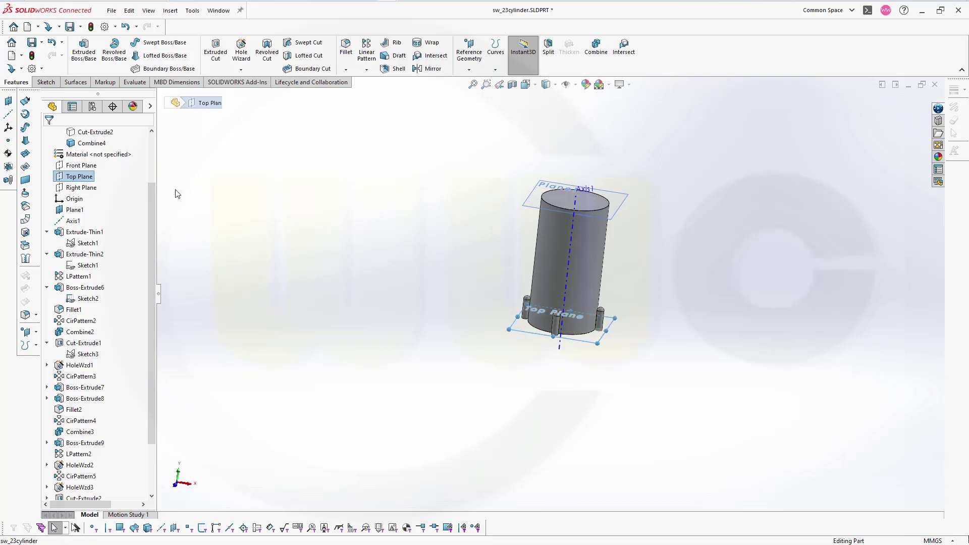
{"action": "left_click", "coordinate": [233, 196]}
{"action": "scroll", "coordinate": [57, 397], "scroll_direction": "down", "scroll_amount": 3}
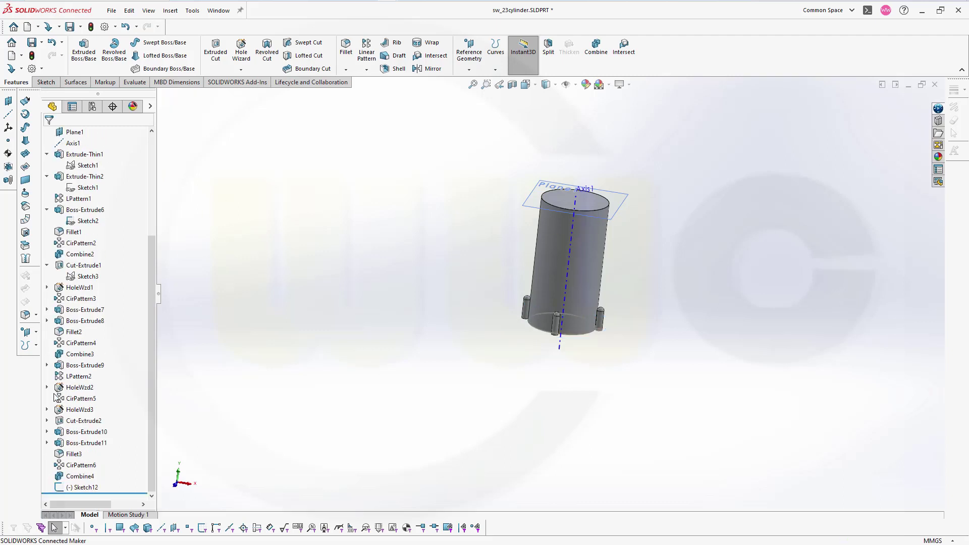
- Shift the pasted circle sketch, Sketch12, about 54 mm along X away from the cylinder axis
{"action": "left_click", "coordinate": [74, 486]}
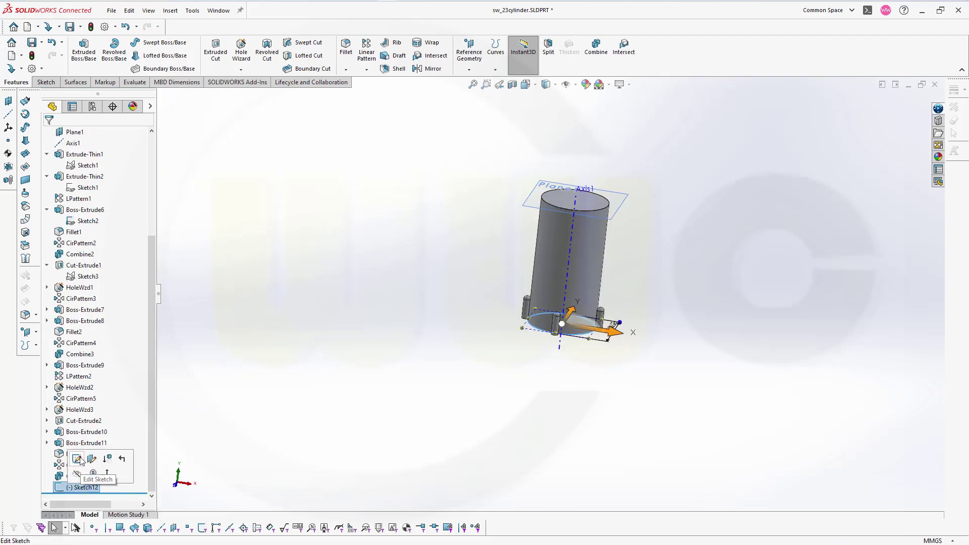
{"action": "left_click_drag", "start_coordinate": [614, 336], "coordinate": [639, 342]}
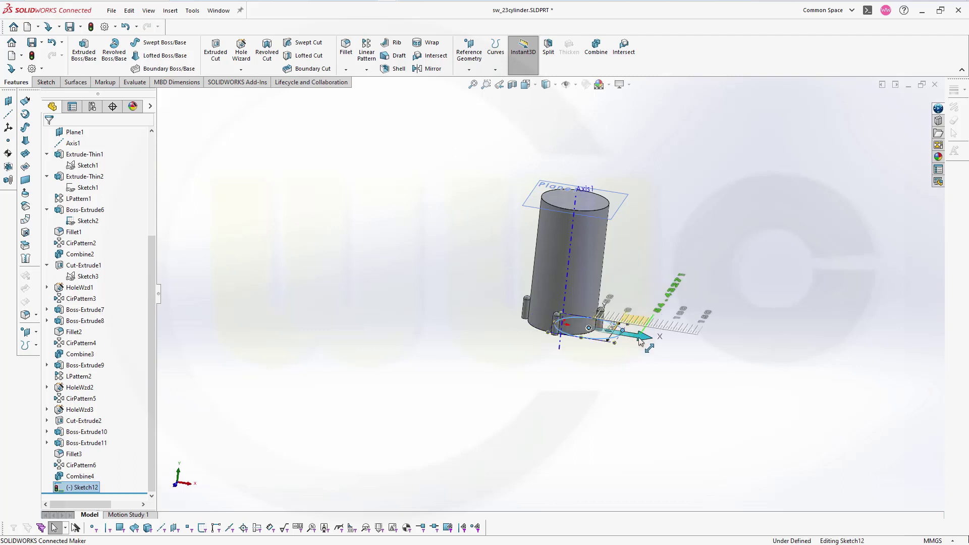
{"action": "left_click", "coordinate": [82, 487]}
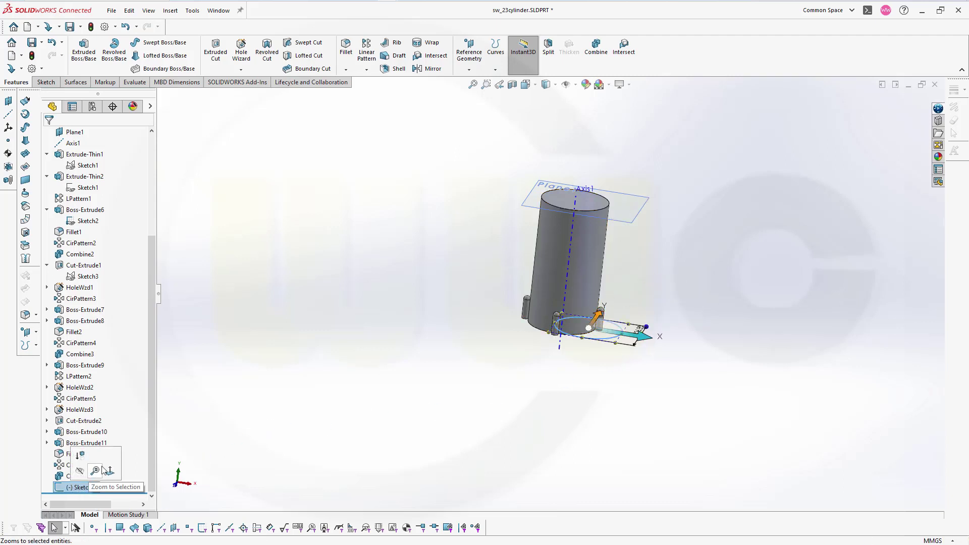
{"action": "key", "text": "Escape"}
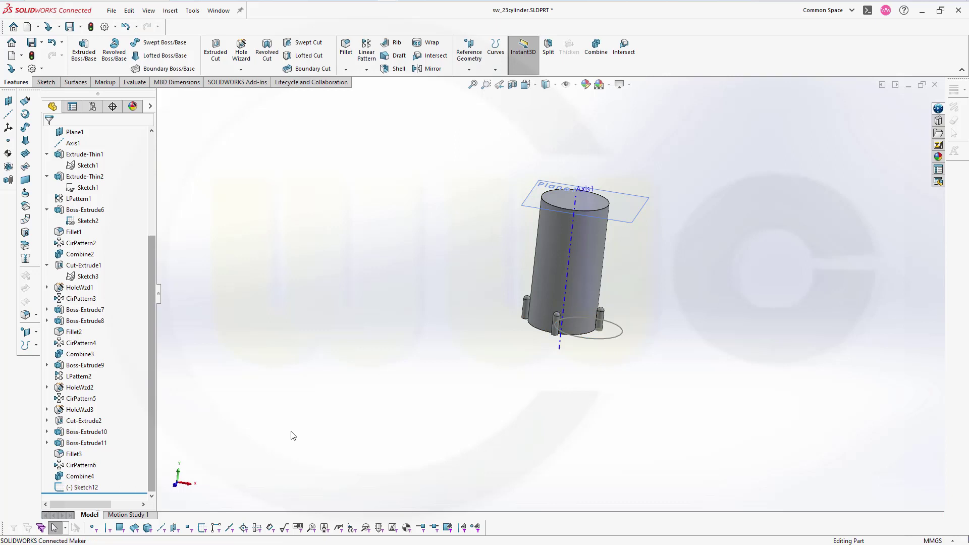
- Edit Sketch12 and move the circle's centre point diagonally, farther from the origin and off the horizontal centre line
{"action": "left_click", "coordinate": [81, 487]}
{"action": "left_click", "coordinate": [85, 457]}
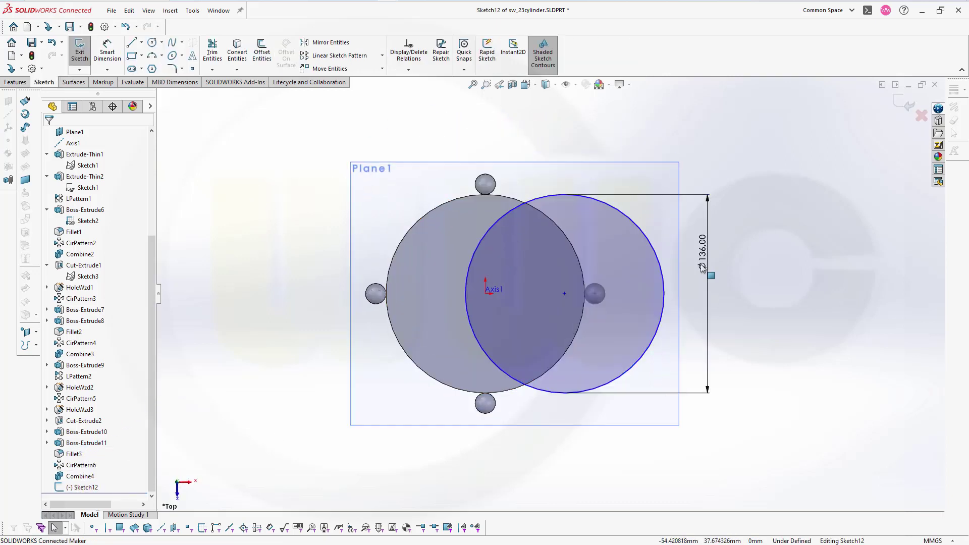
{"action": "left_click", "coordinate": [652, 245]}
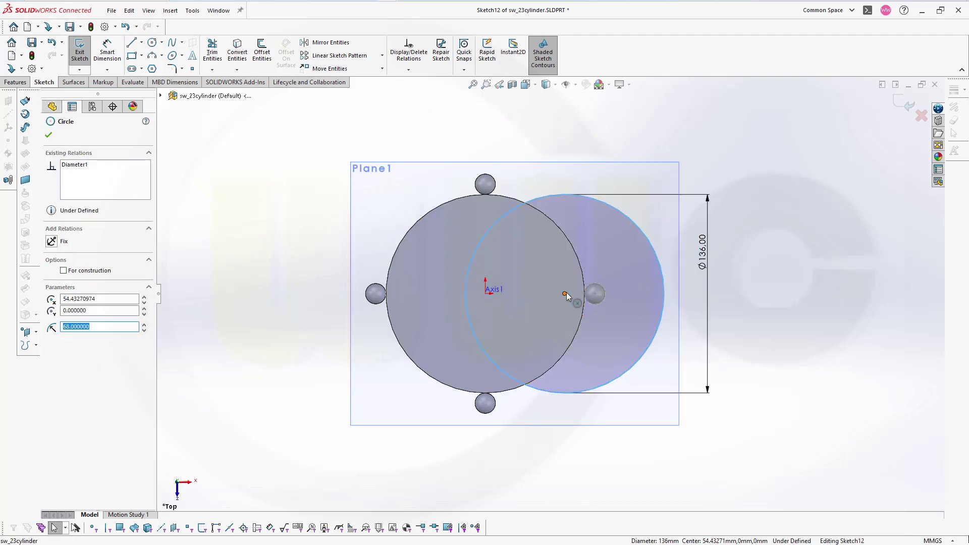
{"action": "left_click_drag", "start_coordinate": [565, 293], "coordinate": [588, 266]}
{"action": "left_click", "coordinate": [374, 128]}
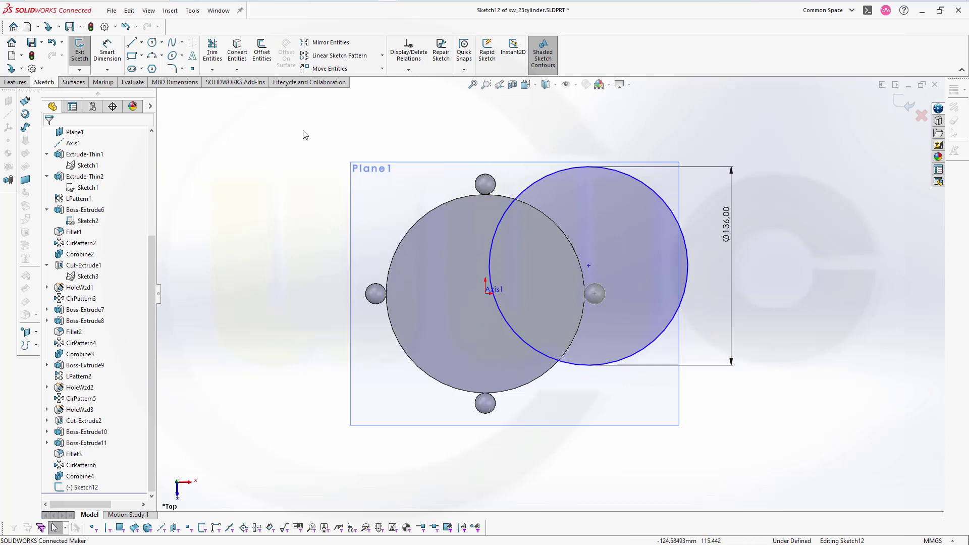
- Constrain the circle's centre point in Sketch12 horizontal to the origin, and make the two points coincident
{"action": "left_click", "coordinate": [589, 266]}
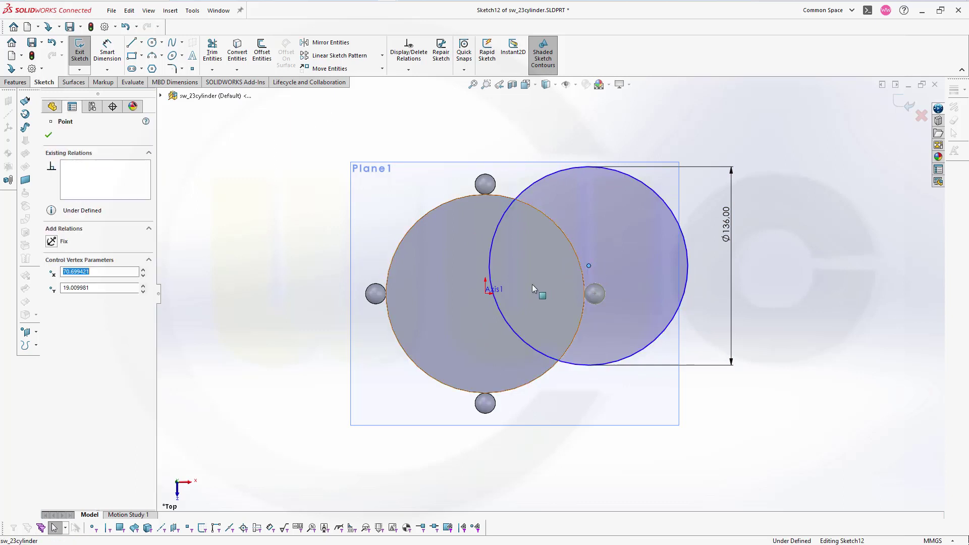
{"action": "left_click", "coordinate": [485, 292], "text": "ctrl"}
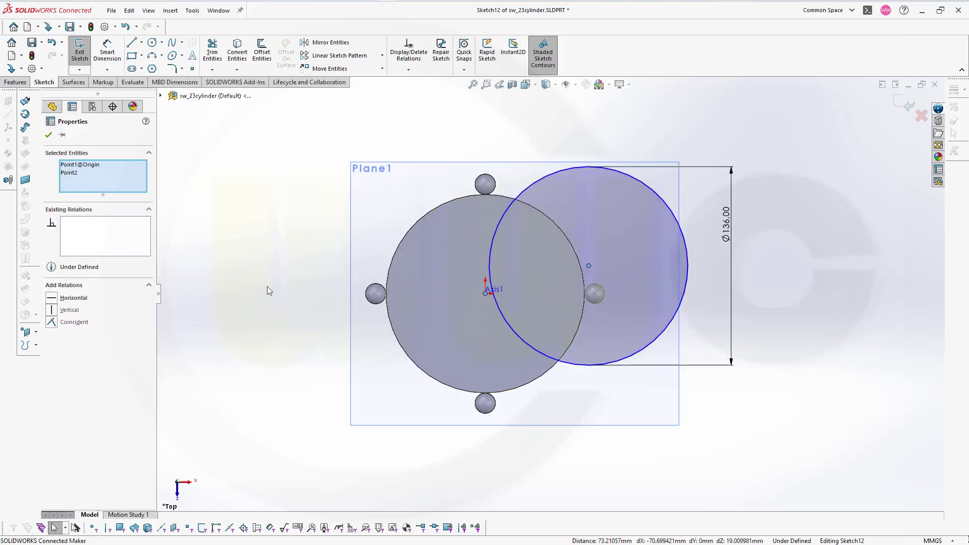
{"action": "left_click", "coordinate": [53, 299]}
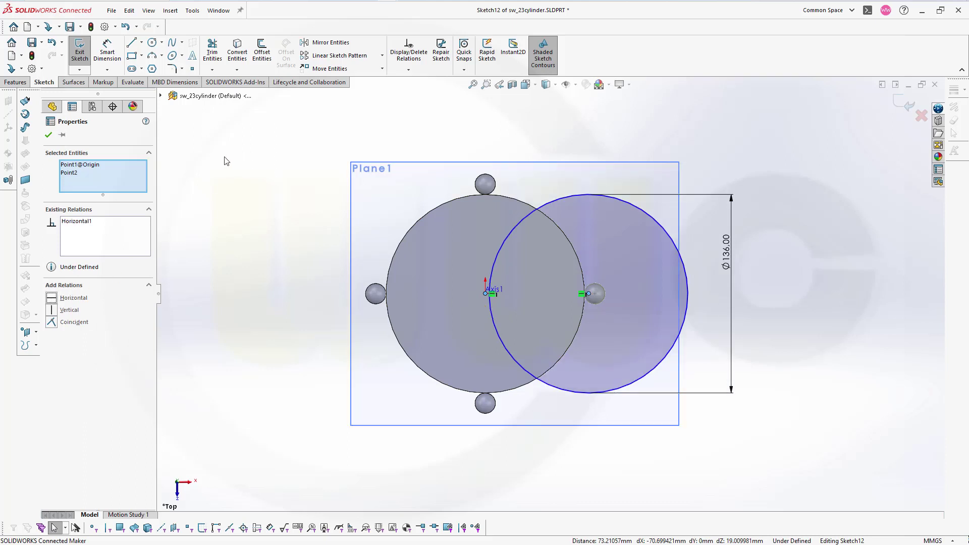
{"action": "left_click", "coordinate": [51, 323]}
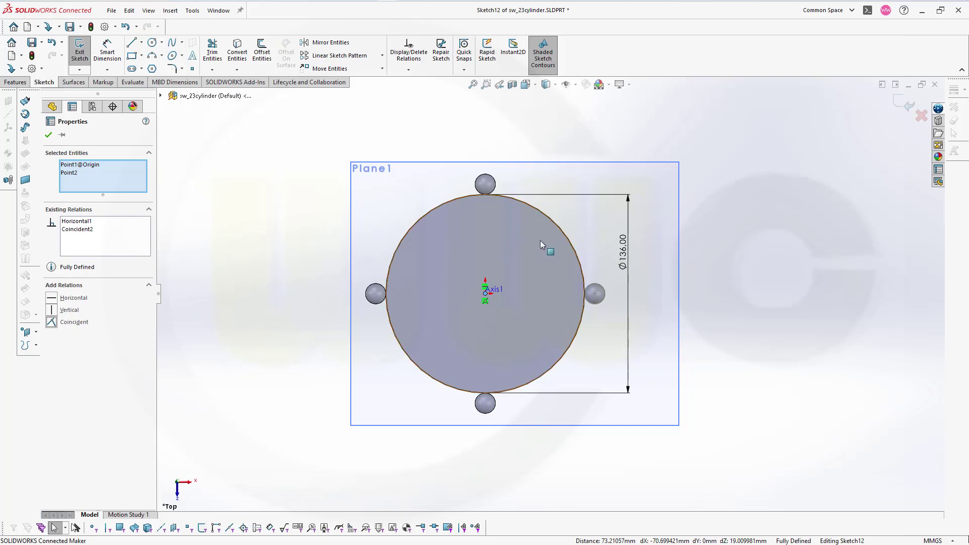
- Set the Sketch12 circle's diameter to 150 mm and exit the sketch
{"action": "double_click", "coordinate": [624, 254]}
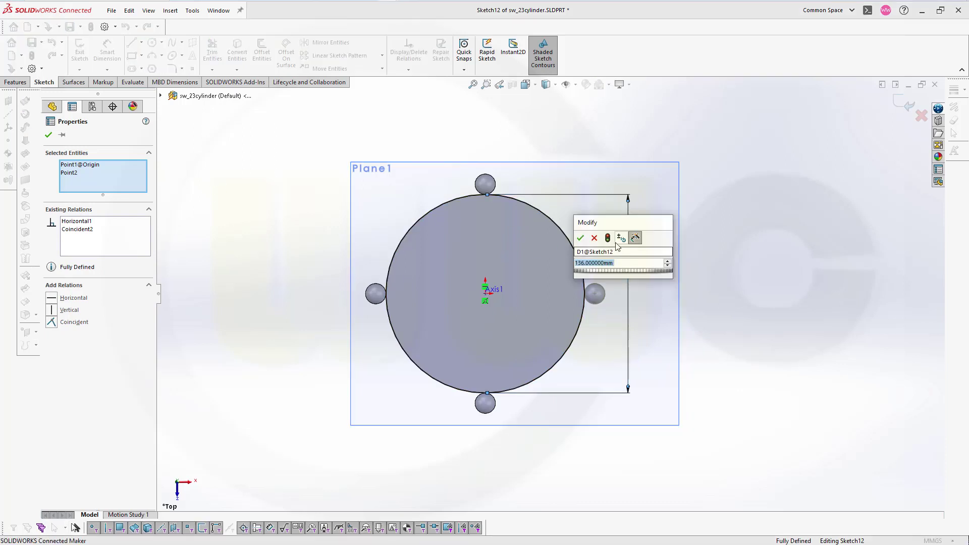
{"action": "type", "text": "150"}
{"action": "key", "text": "Return"}
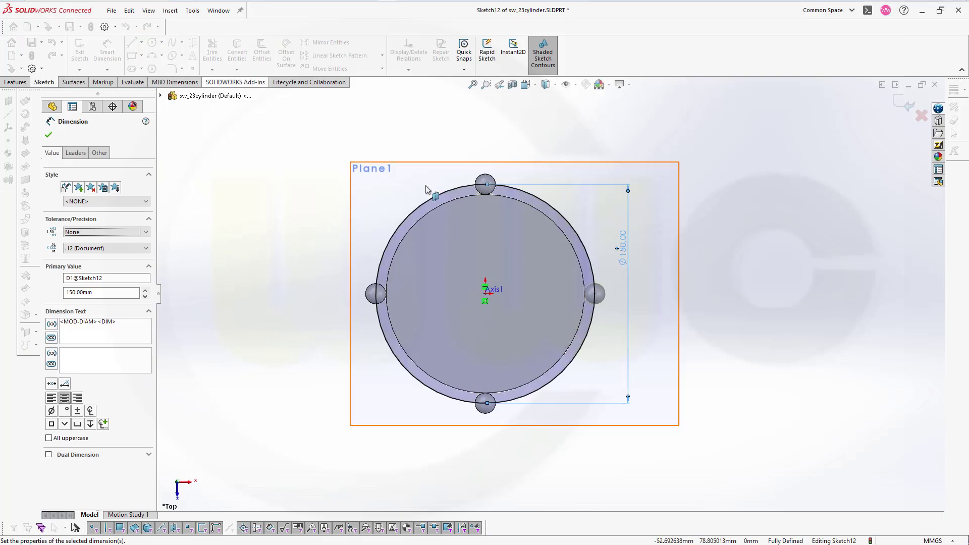
{"action": "left_click", "coordinate": [802, 158]}
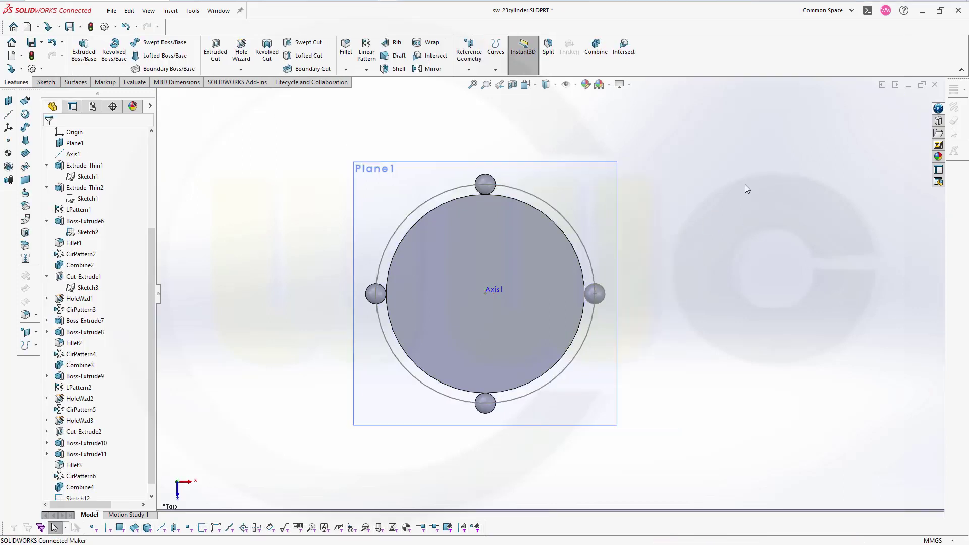
- Extrude the 150 mm circle of Sketch12 as a blind boss 1.67 mm deep, merged with the cylinder body
{"action": "middle_click_drag", "start_coordinate": [475, 244], "coordinate": [475, 169]}
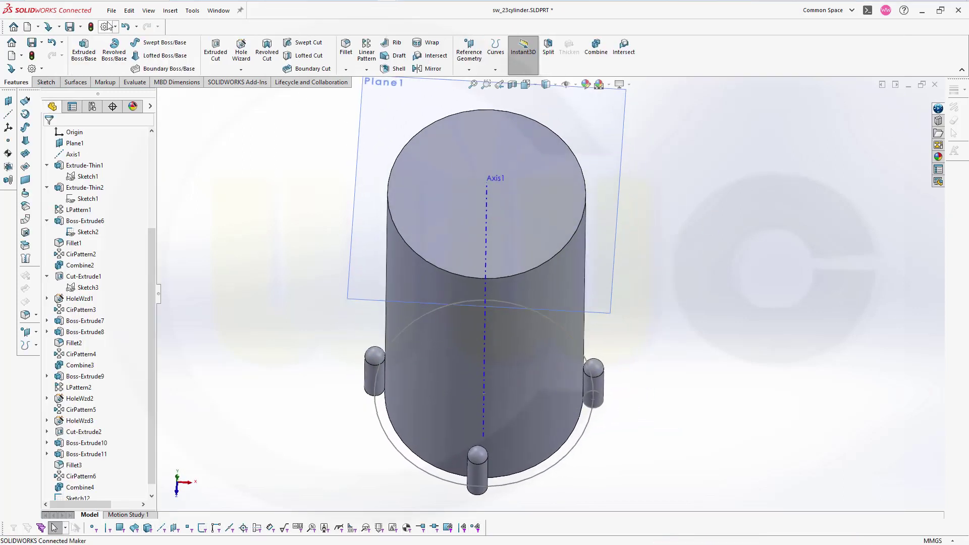
{"action": "left_click", "coordinate": [84, 50]}
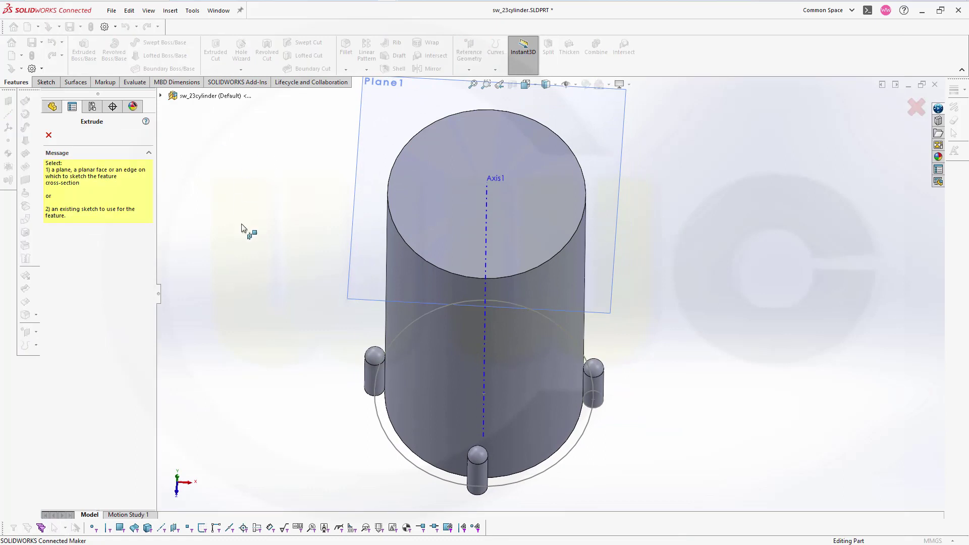
{"action": "left_click", "coordinate": [405, 462]}
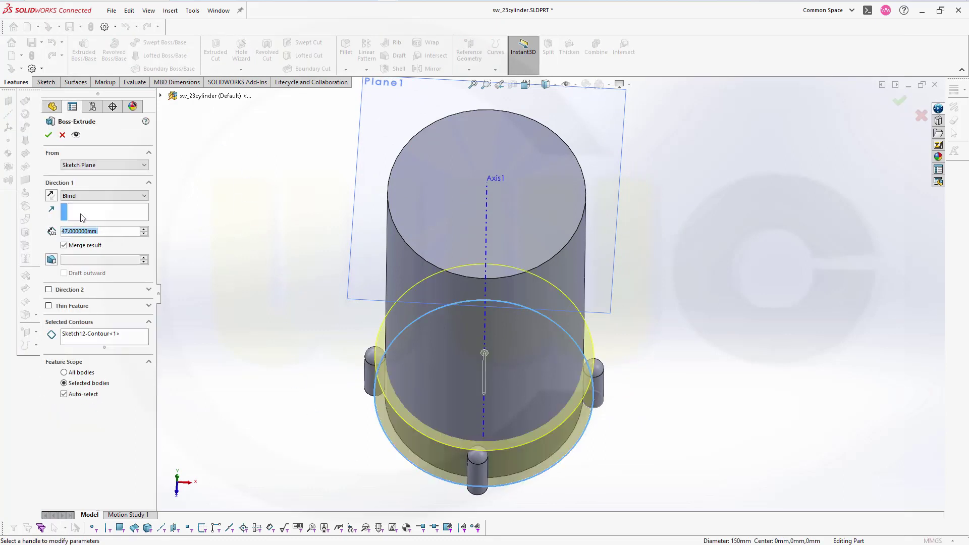
{"action": "type", "text": "1,67"}
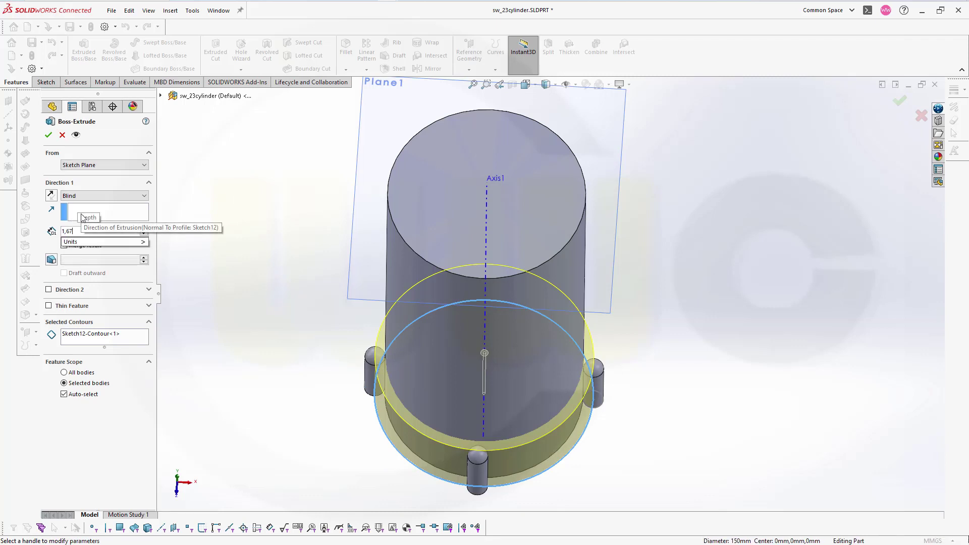
{"action": "key", "text": "Return"}
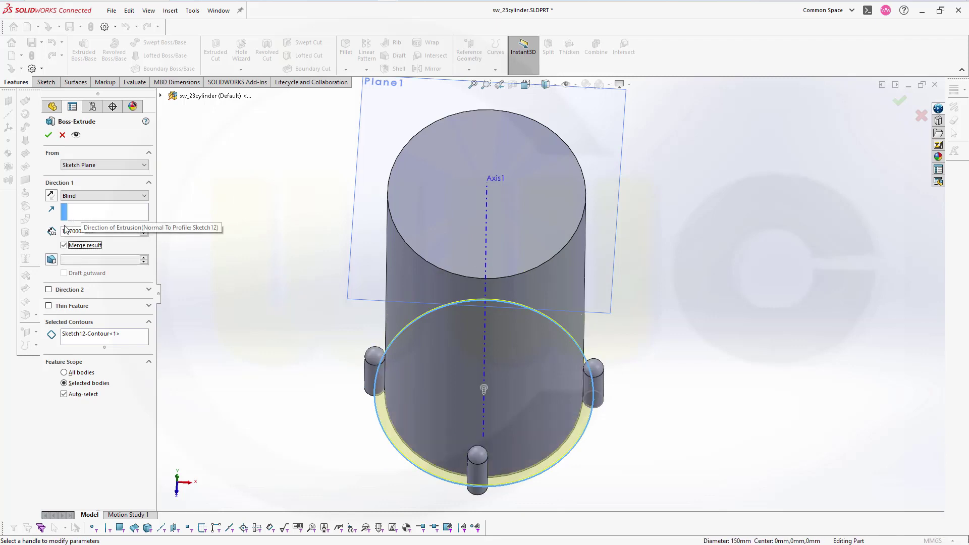
{"action": "left_click", "coordinate": [48, 135]}
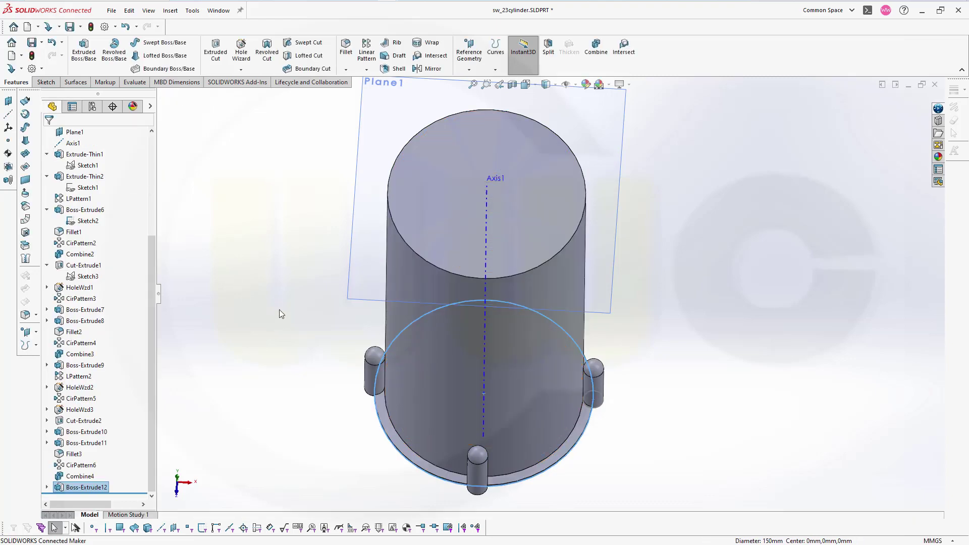
- Linearly pattern the thin disc Boss-Extrude12 along Axis1 with 31 instances spaced 6.67 mm apart
{"action": "middle_click_drag", "start_coordinate": [280, 310], "coordinate": [276, 220]}
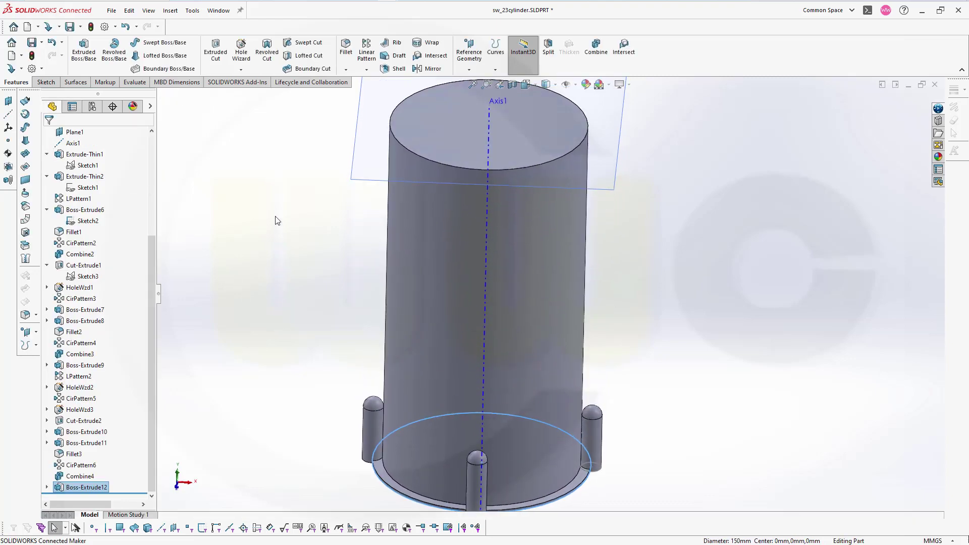
{"action": "left_click", "coordinate": [367, 50]}
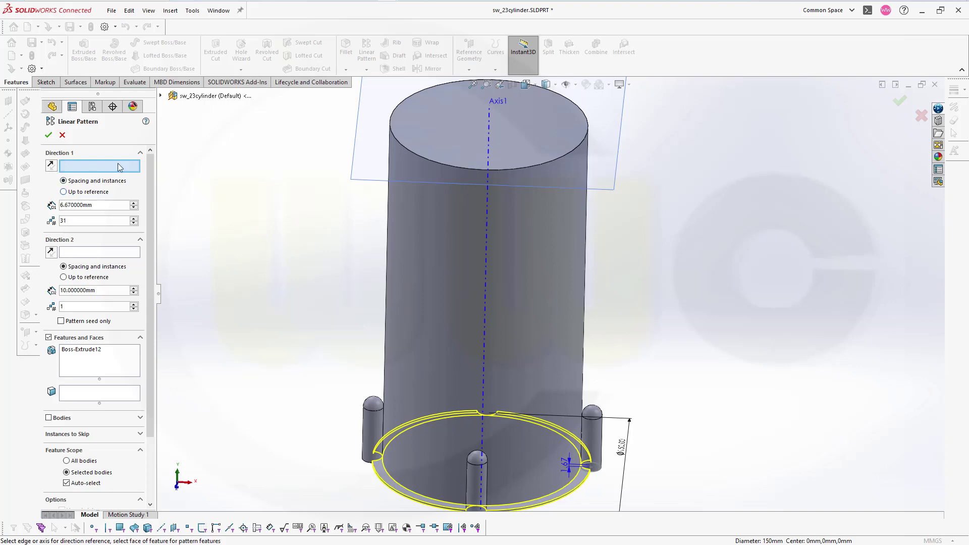
{"action": "left_click", "coordinate": [483, 296]}
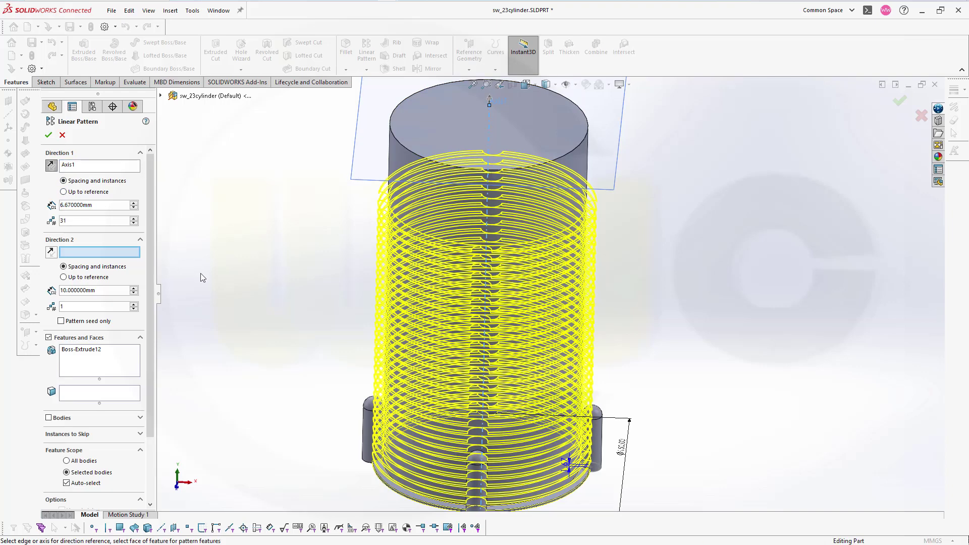
{"action": "left_click", "coordinate": [49, 135]}
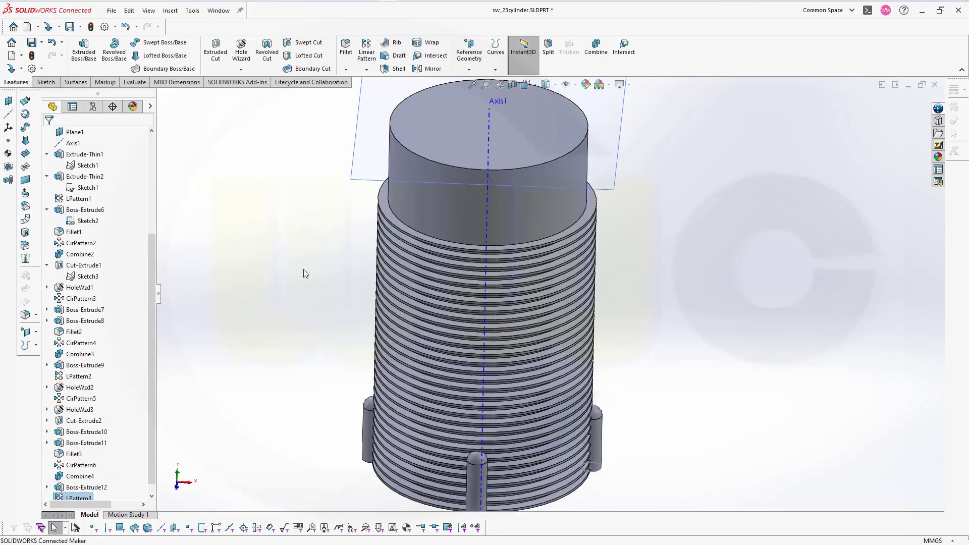
- Cut a simple 126 mm diameter Through All hole into the cylinder's pinned end face, centred on the origin
{"action": "middle_click_drag", "start_coordinate": [304, 269], "coordinate": [335, 285]}
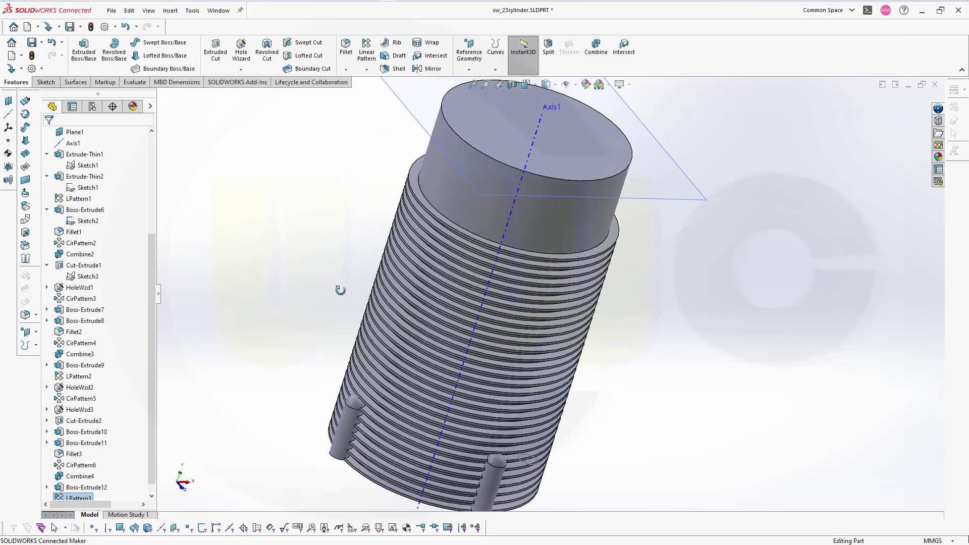
{"action": "scroll", "coordinate": [335, 278], "scroll_direction": "down", "scroll_amount": 5}
{"action": "key", "text": "f"}
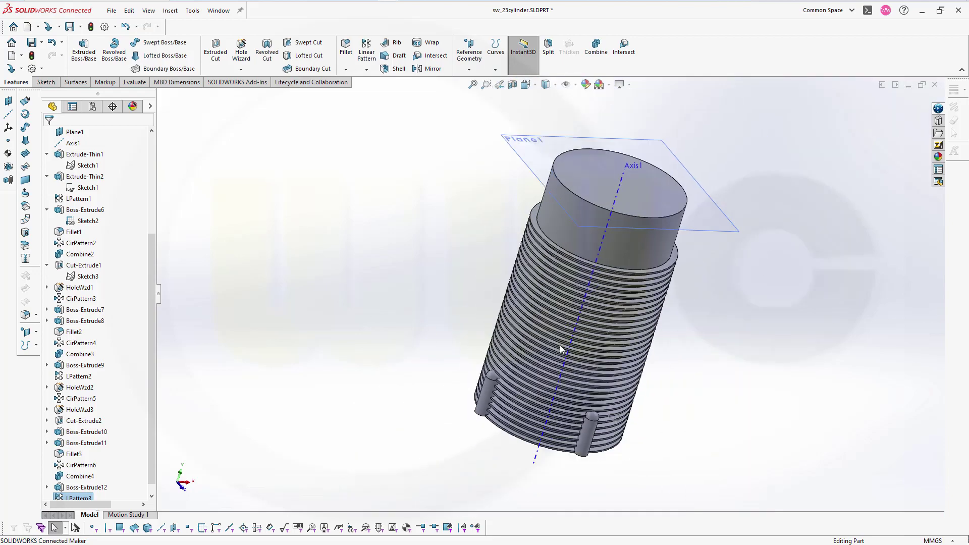
{"action": "middle_click_drag", "start_coordinate": [559, 344], "coordinate": [640, 214]}
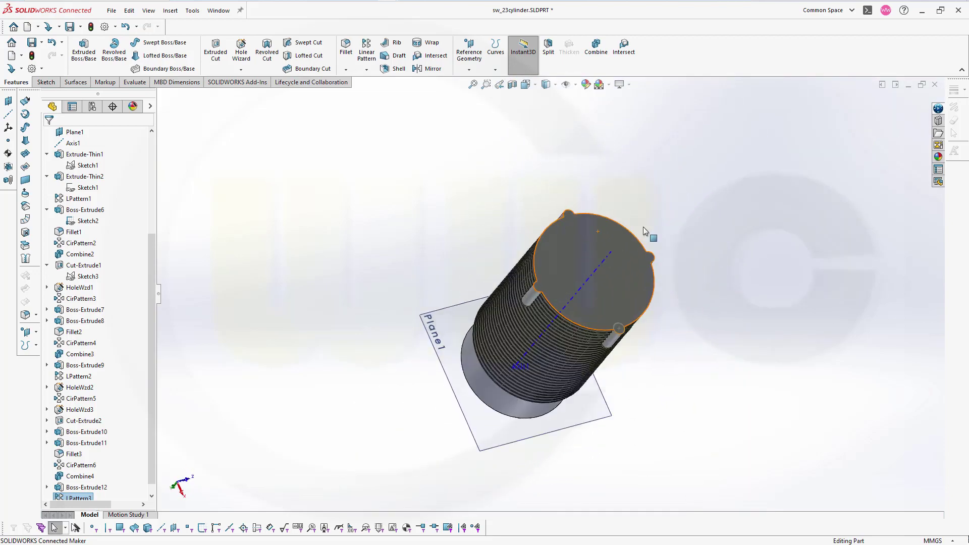
{"action": "scroll", "coordinate": [643, 226], "scroll_direction": "down", "scroll_amount": 3}
{"action": "middle_click_drag", "start_coordinate": [477, 284], "coordinate": [420, 241]}
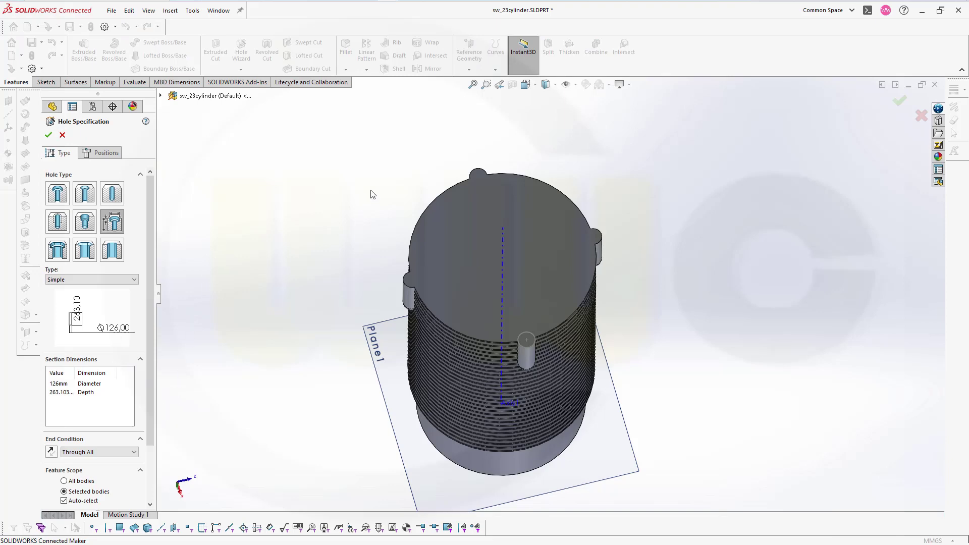
{"action": "left_click", "coordinate": [108, 154]}
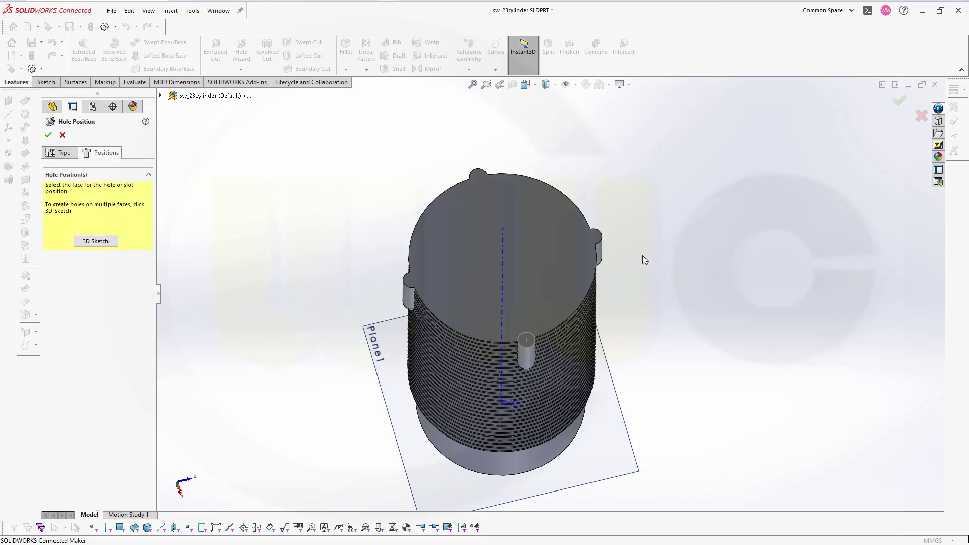
{"action": "left_click", "coordinate": [579, 279]}
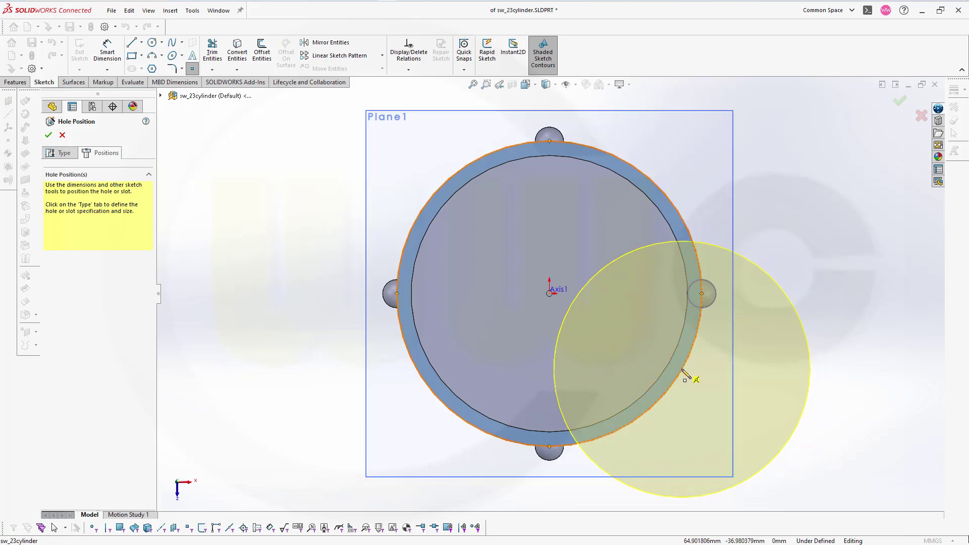
{"action": "left_click", "coordinate": [549, 293]}
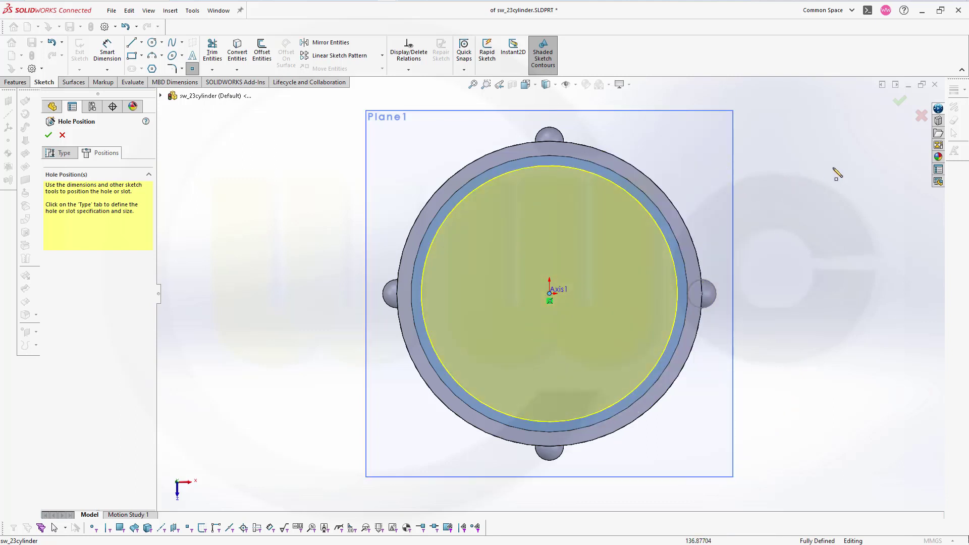
{"action": "left_click", "coordinate": [900, 105]}
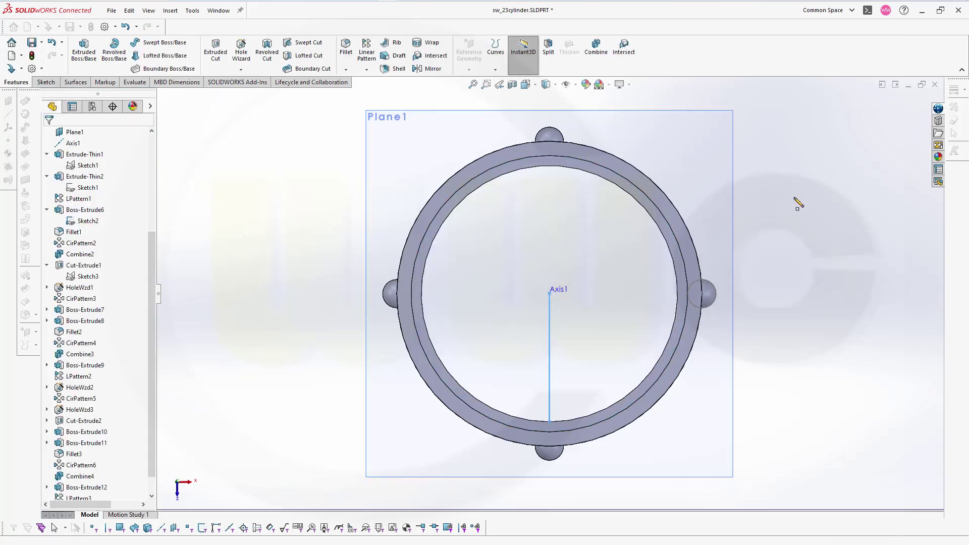
- Hide Sketch2, the pin circle sketch under Boss-Extrude6
{"action": "middle_click_drag", "start_coordinate": [504, 296], "coordinate": [589, 188]}
{"action": "key", "text": "f"}
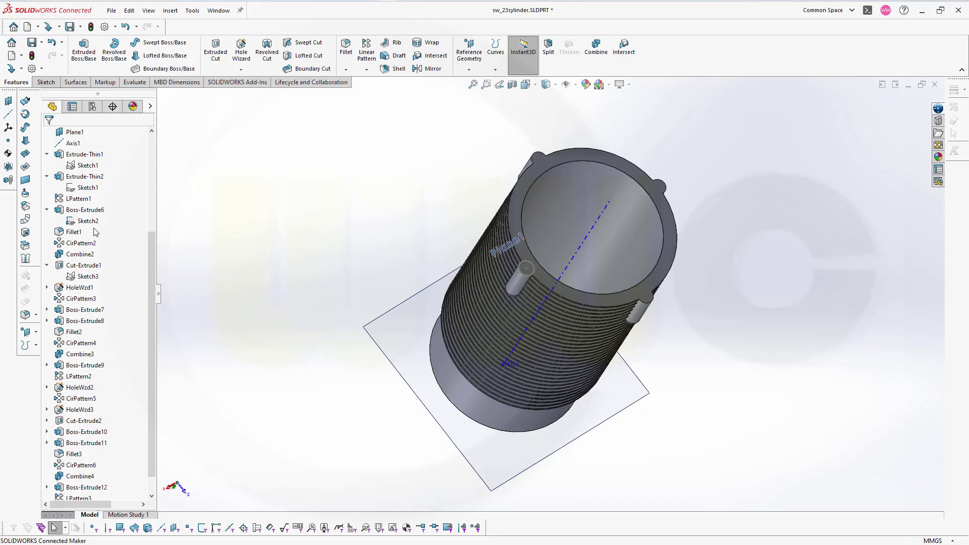
{"action": "left_click", "coordinate": [91, 226]}
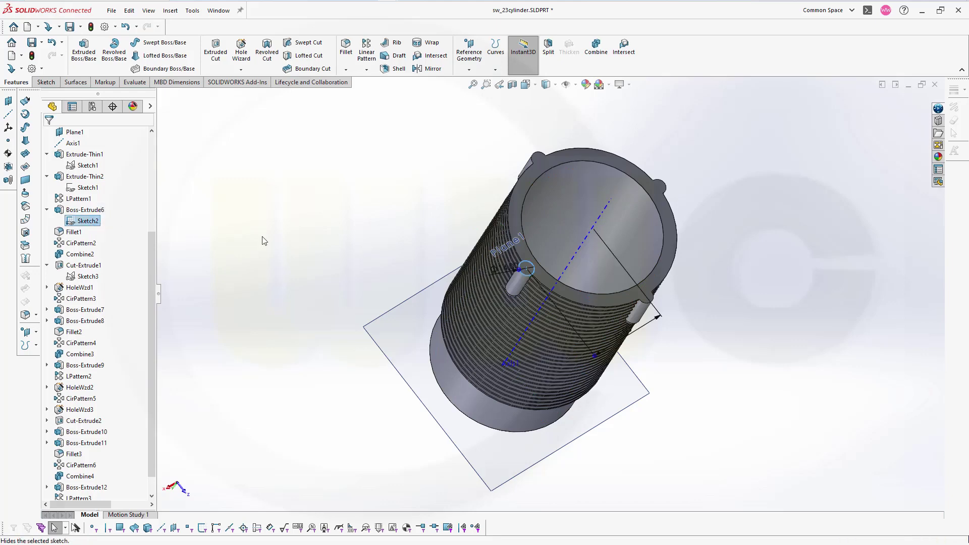
{"action": "left_click", "coordinate": [444, 216]}
{"action": "middle_click_drag", "start_coordinate": [526, 222], "coordinate": [509, 307]}
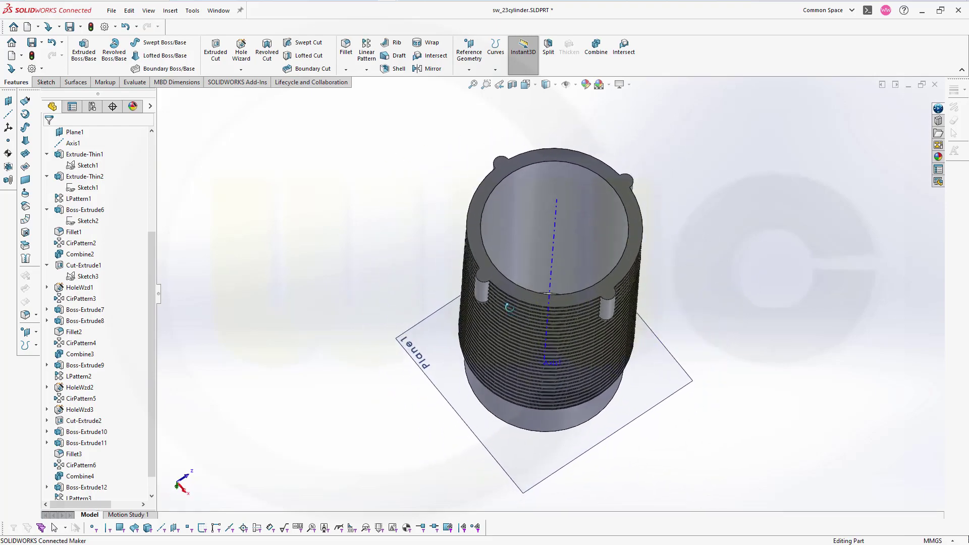
- Specify a new simple hole with a Blind end condition, 10 mm diameter and 20 mm depth
{"action": "left_click", "coordinate": [241, 51]}
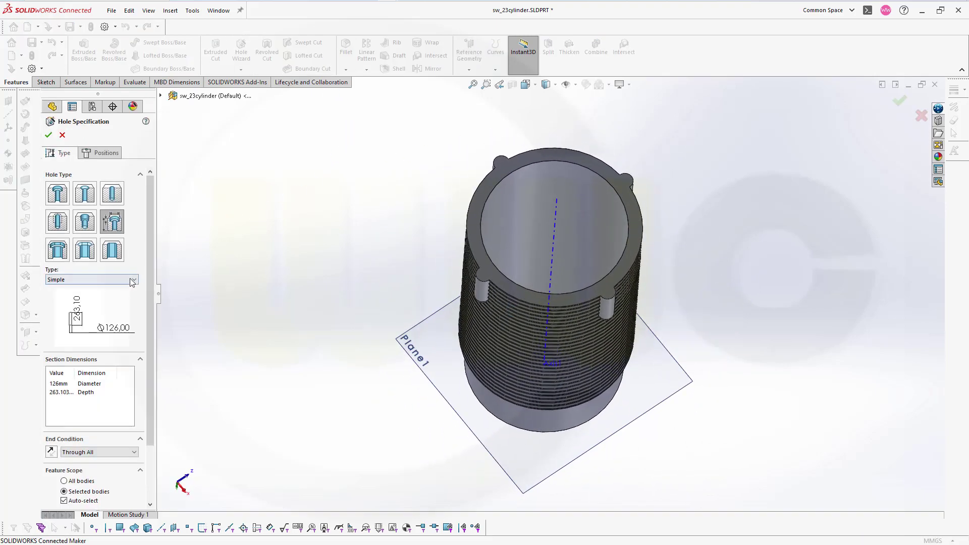
{"action": "left_click", "coordinate": [103, 451]}
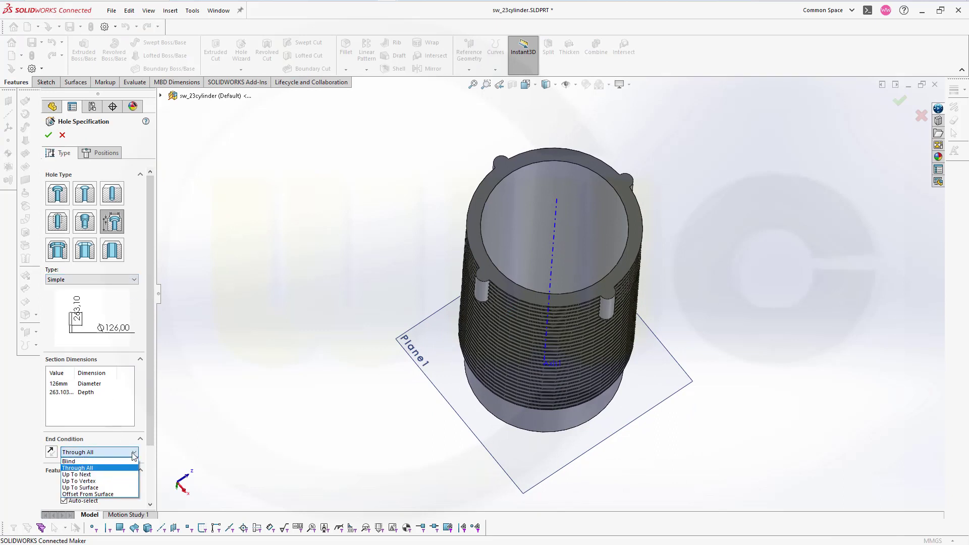
{"action": "left_click", "coordinate": [95, 465]}
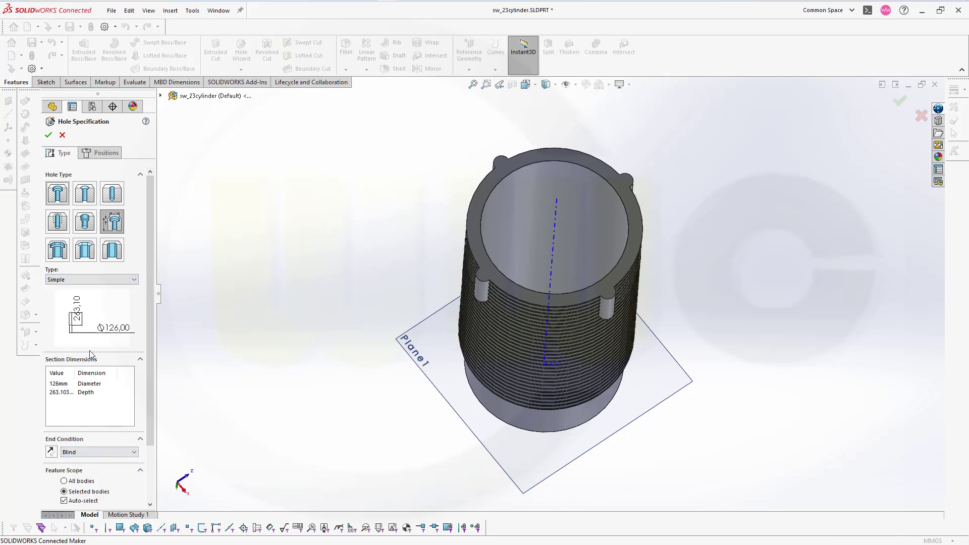
{"action": "left_click", "coordinate": [60, 385]}
{"action": "left_click", "coordinate": [62, 393]}
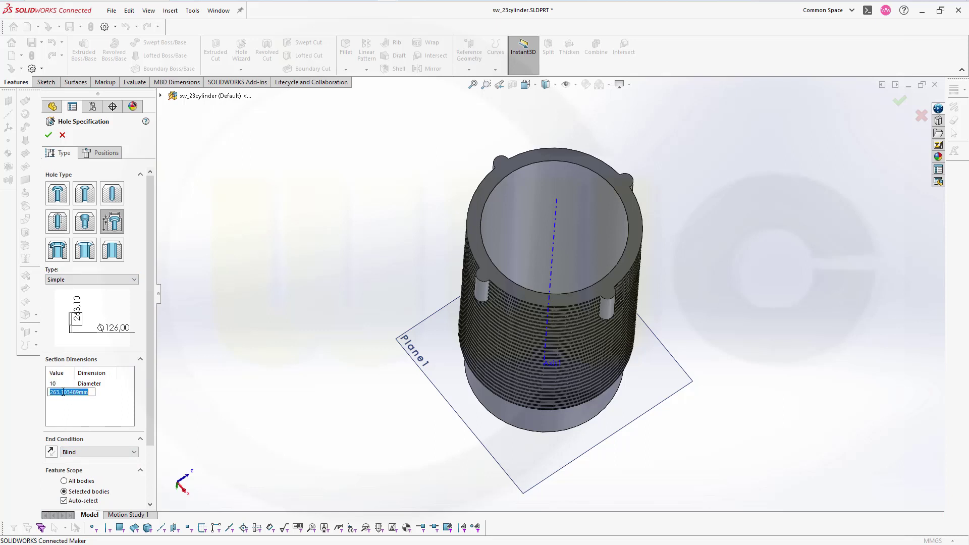
{"action": "type", "text": "20"}
{"action": "left_click", "coordinate": [83, 393]}
{"action": "scroll", "coordinate": [547, 298], "scroll_direction": "up", "scroll_amount": 3}
- Place the blind hole at the centre of one rounded pin on the cylinder's end face
{"action": "left_click", "coordinate": [101, 154]}
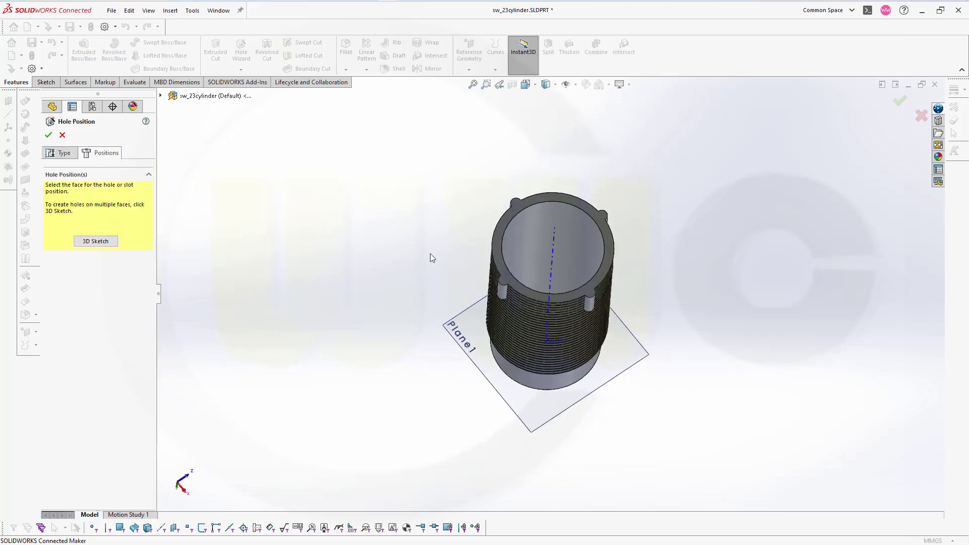
{"action": "scroll", "coordinate": [555, 295], "scroll_direction": "down", "scroll_amount": 6}
{"action": "left_click", "coordinate": [530, 280]}
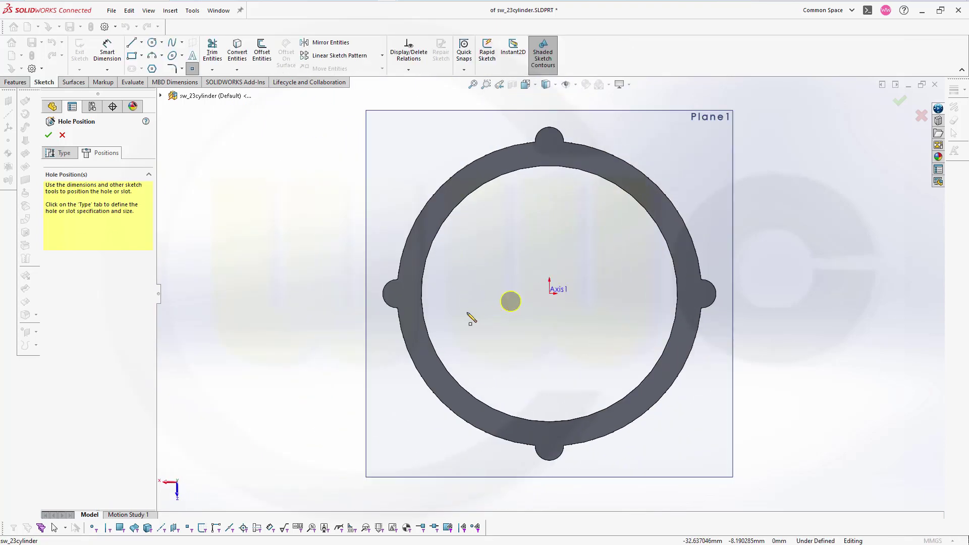
{"action": "left_click_drag", "start_coordinate": [510, 301], "coordinate": [395, 302]}
{"action": "scroll", "coordinate": [395, 307], "scroll_direction": "up", "scroll_amount": 3}
{"action": "scroll", "coordinate": [483, 293], "scroll_direction": "down", "scroll_amount": 5}
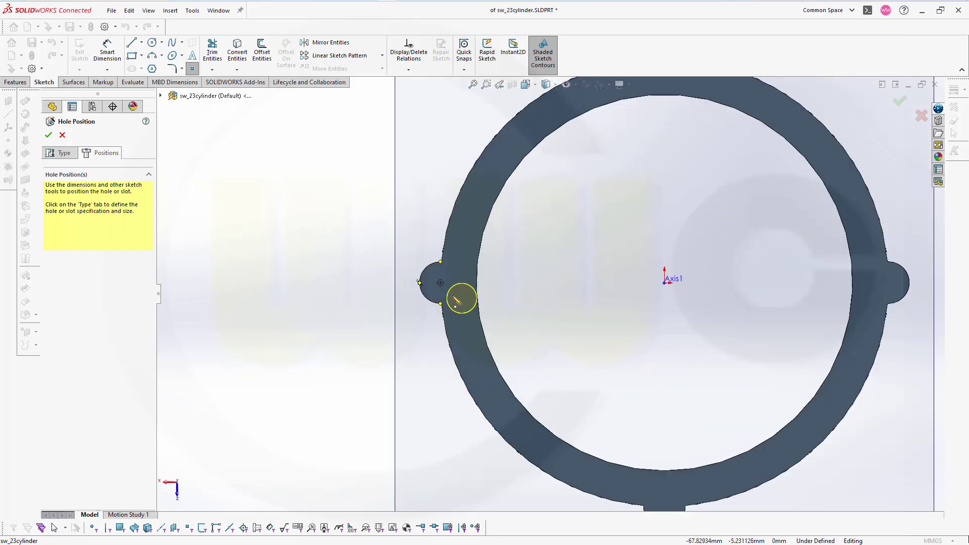
{"action": "left_click", "coordinate": [459, 277]}
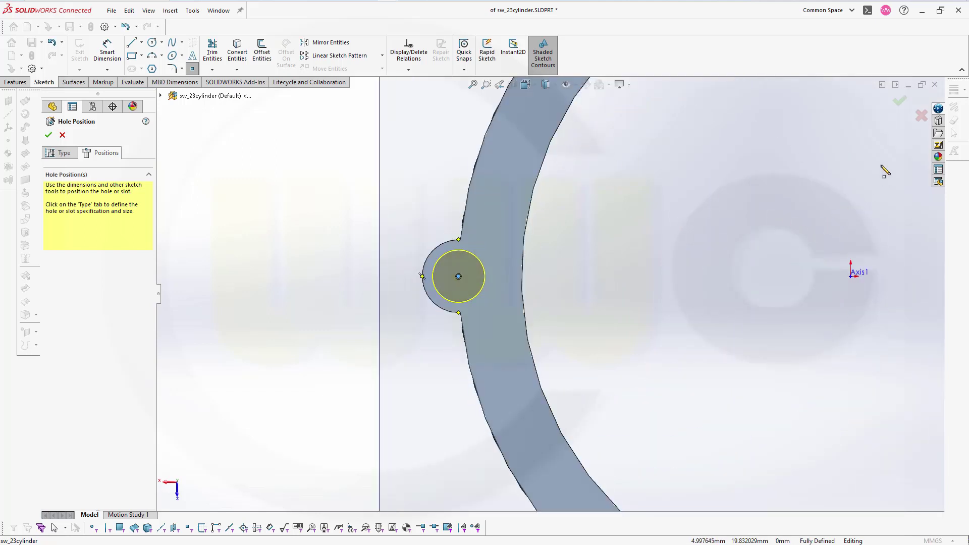
{"action": "left_click", "coordinate": [899, 101]}
{"action": "scroll", "coordinate": [709, 322], "scroll_direction": "up", "scroll_amount": 10}
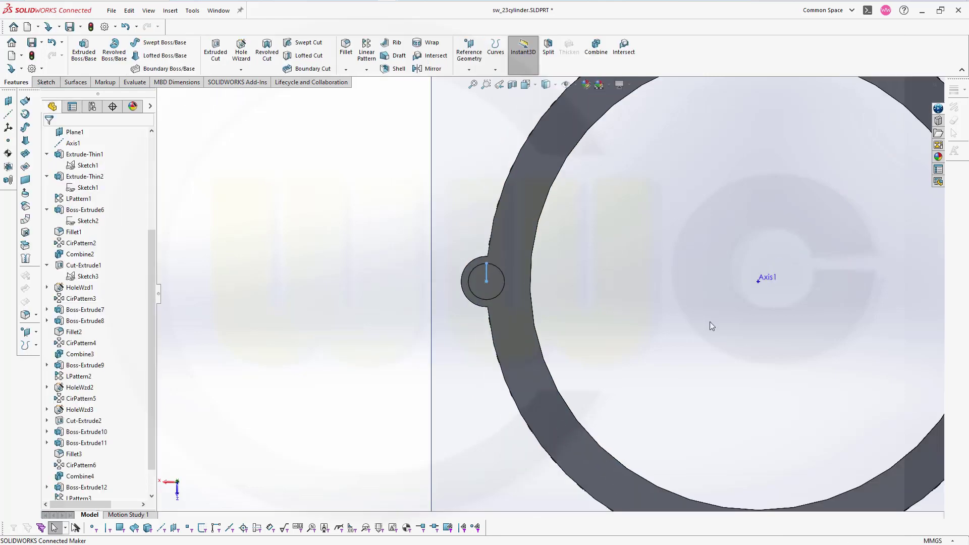
- Circular-pattern the pin's blind hole about Axis1 with 4 equally spaced instances over 360 degrees
{"action": "middle_click_drag", "start_coordinate": [683, 343], "coordinate": [565, 248]}
{"action": "scroll", "coordinate": [96, 485], "scroll_direction": "down", "scroll_amount": 1}
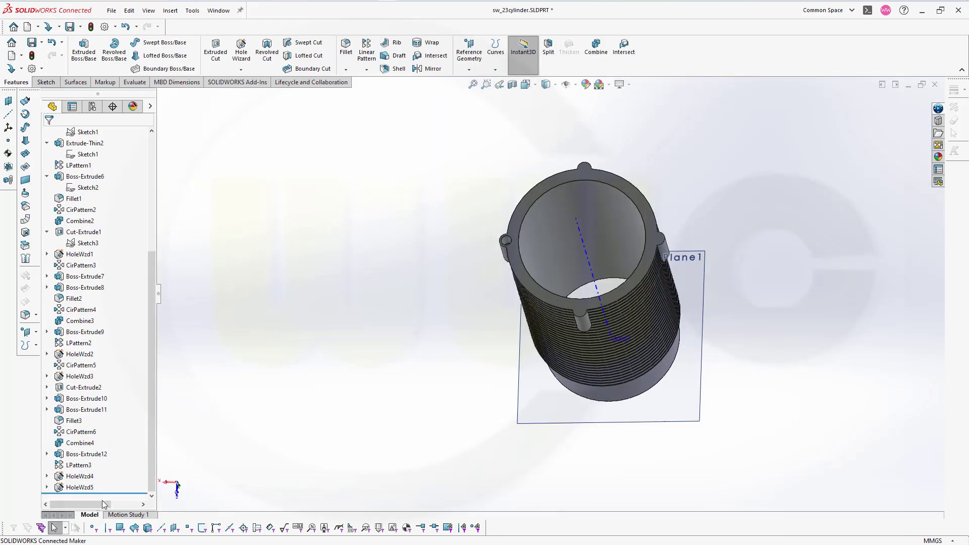
{"action": "left_click", "coordinate": [80, 486]}
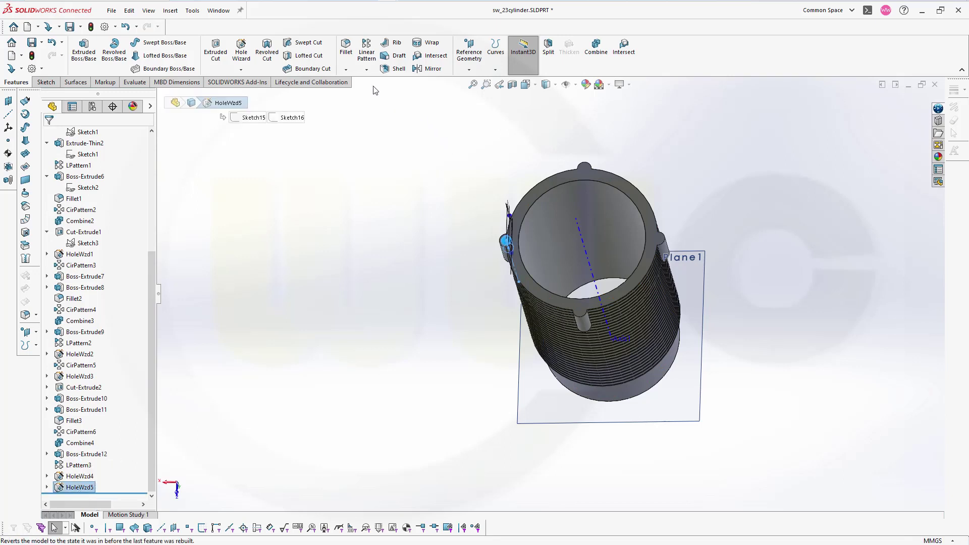
{"action": "left_click", "coordinate": [366, 69]}
{"action": "left_click", "coordinate": [385, 94]}
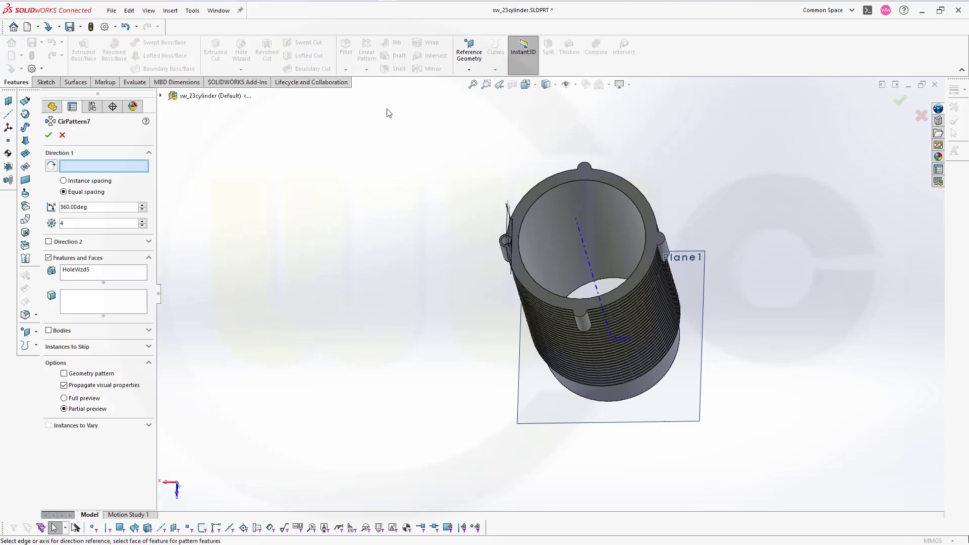
{"action": "left_click", "coordinate": [586, 247]}
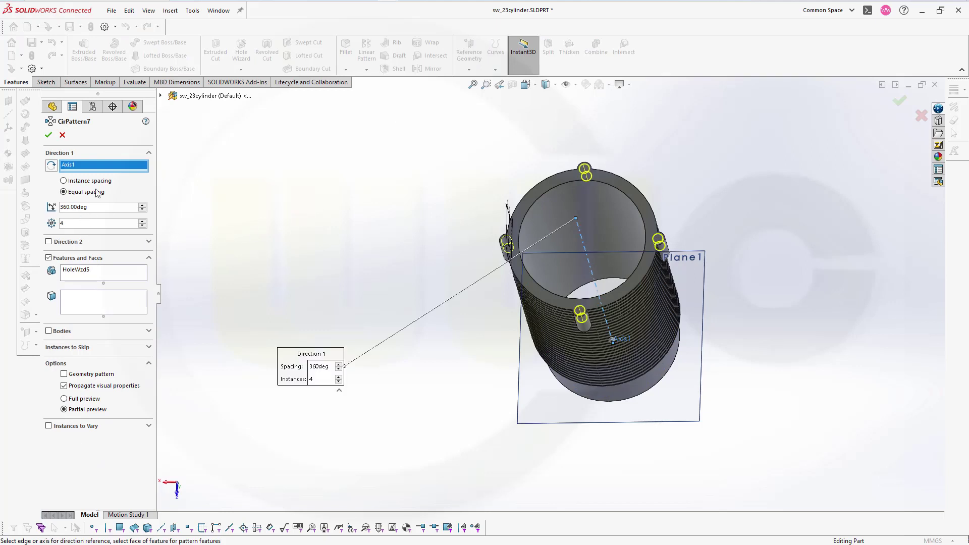
{"action": "left_click", "coordinate": [48, 135]}
{"action": "middle_click_drag", "start_coordinate": [472, 260], "coordinate": [407, 215]}
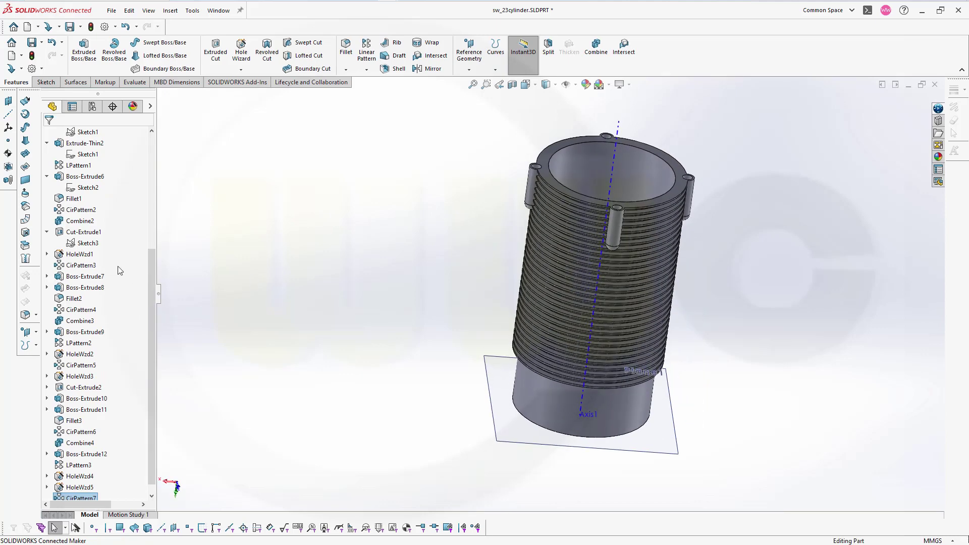
{"action": "left_click", "coordinate": [87, 243]}
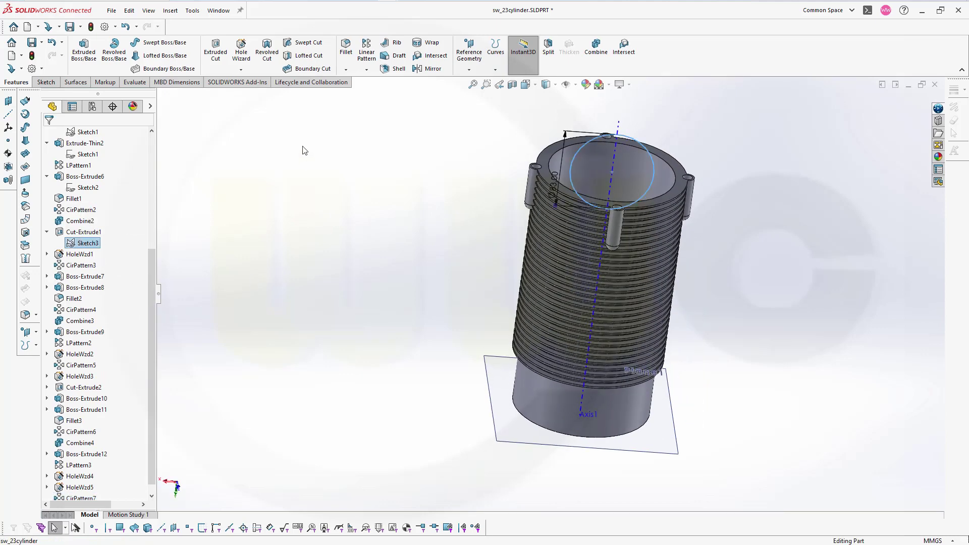
{"action": "left_click", "coordinate": [216, 51]}
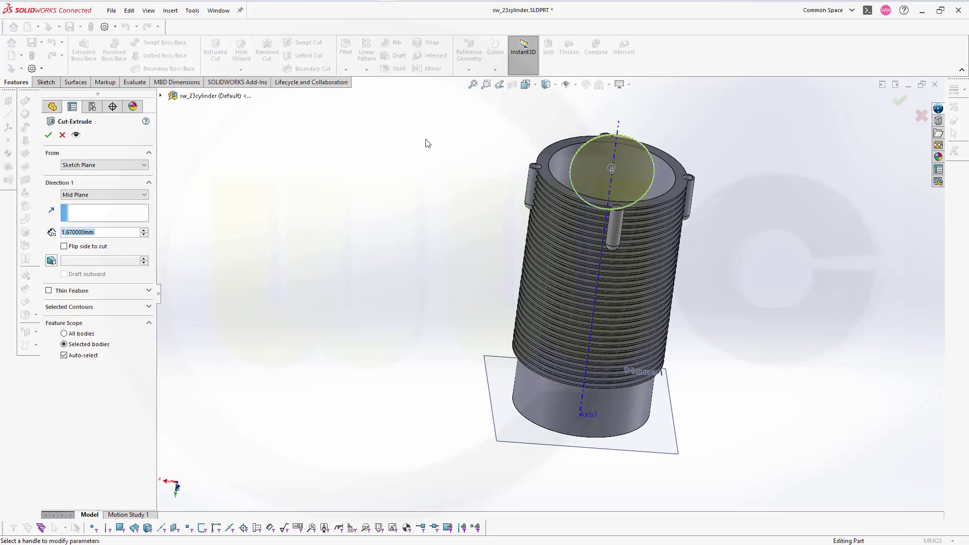
{"action": "left_click", "coordinate": [922, 115]}
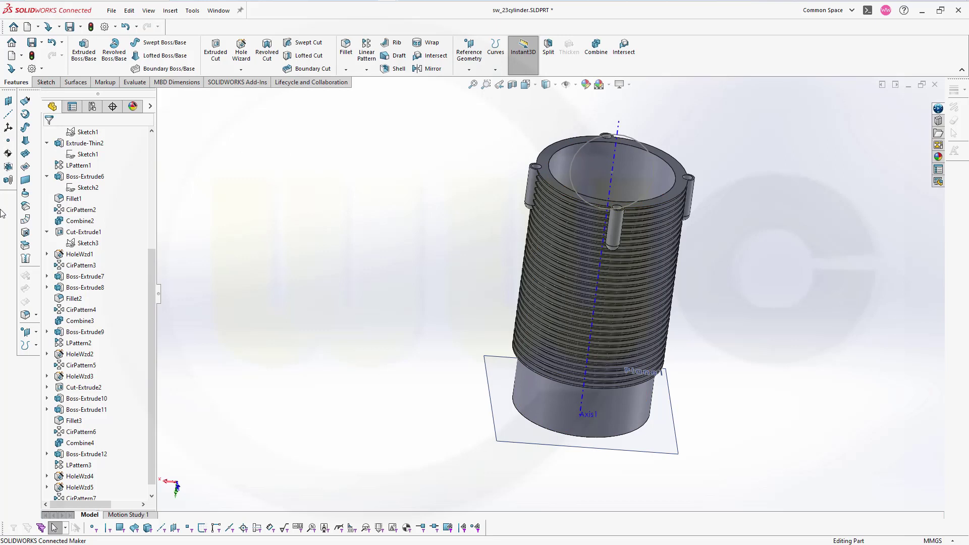
- Copy Sketch3, the circle sketch under Cut-Extrude1, and paste it onto the Front Plane
{"action": "left_click", "coordinate": [88, 243]}
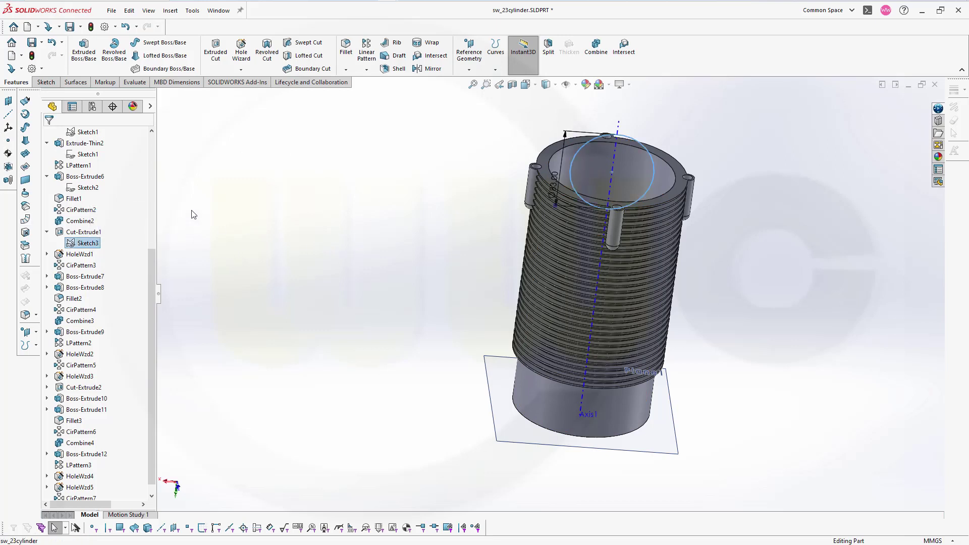
{"action": "left_click_drag", "start_coordinate": [152, 258], "coordinate": [182, 131]}
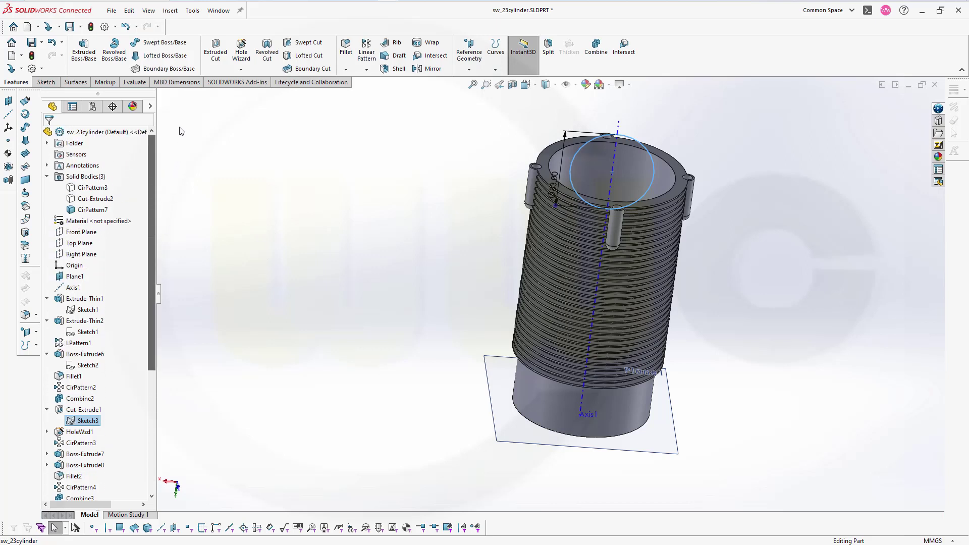
{"action": "left_click", "coordinate": [83, 232]}
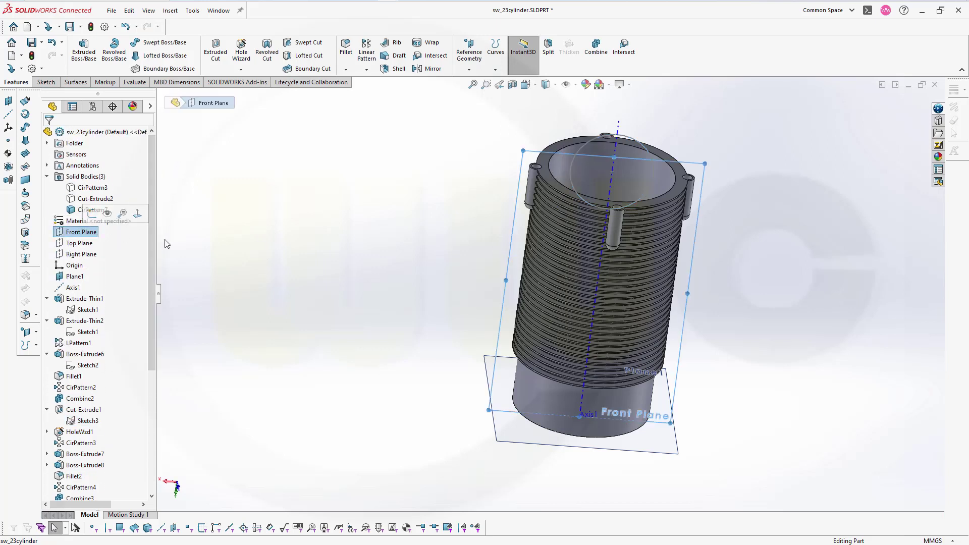
{"action": "left_click", "coordinate": [332, 273]}
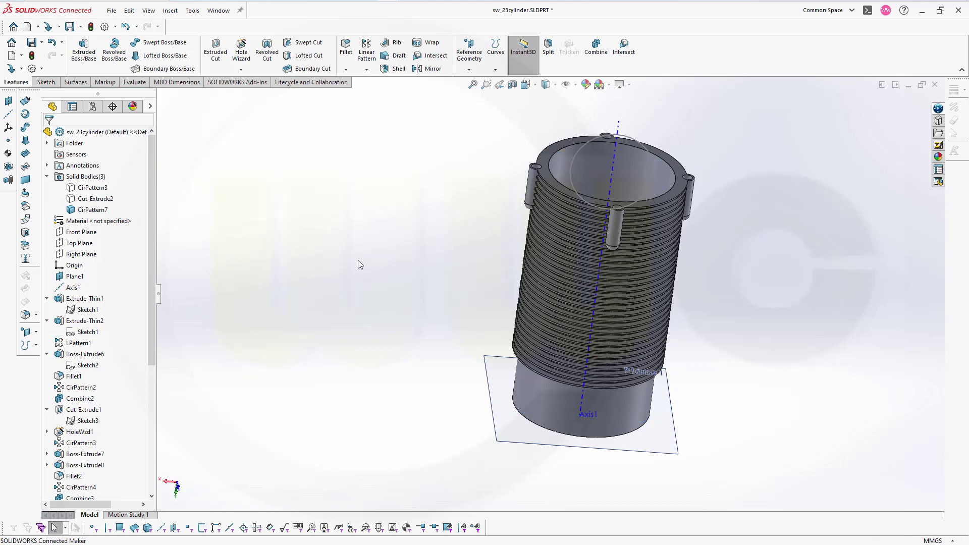
- Move the pasted circle sketch off the cylinder's origin, about 44 mm sideways and about 40 mm along the axis
{"action": "scroll", "coordinate": [75, 454], "scroll_direction": "down", "scroll_amount": 6}
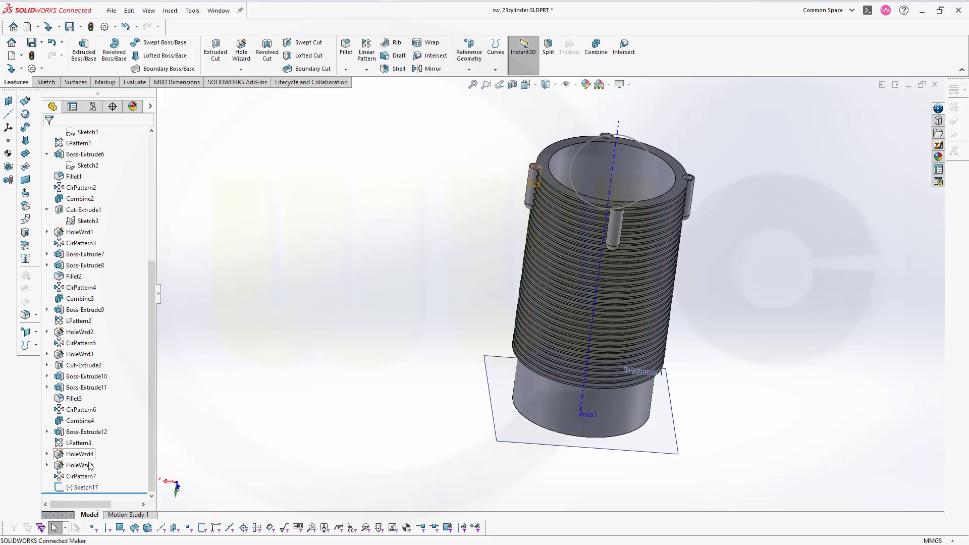
{"action": "left_click", "coordinate": [76, 487]}
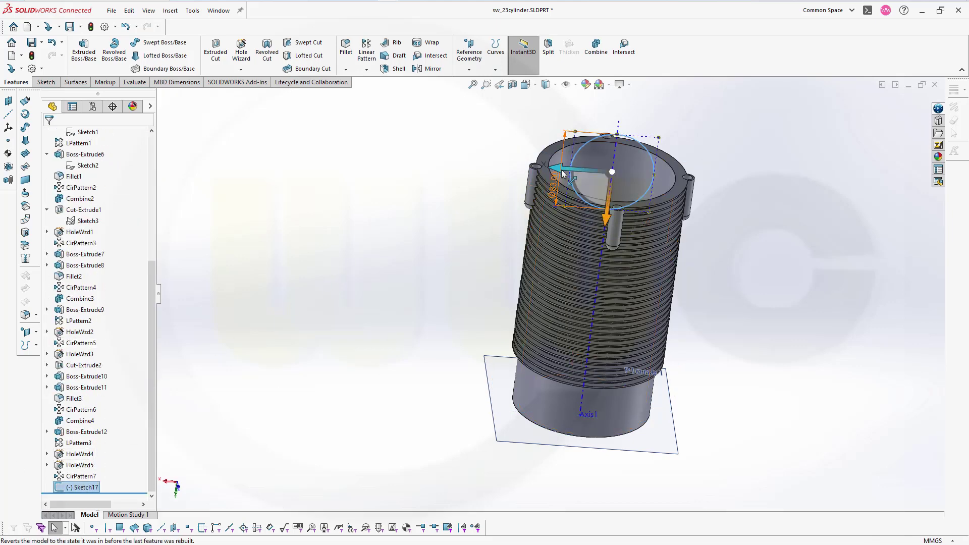
{"action": "left_click_drag", "start_coordinate": [563, 173], "coordinate": [519, 170]}
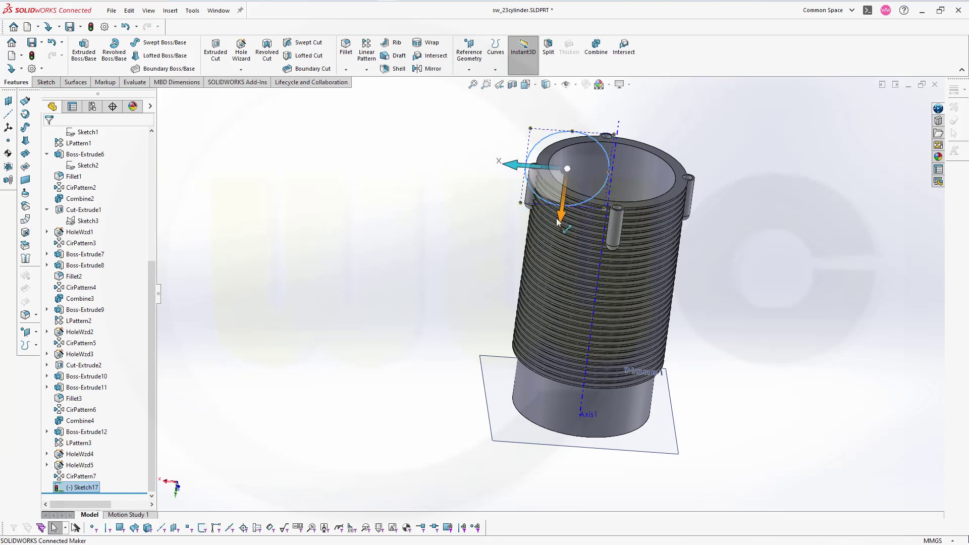
{"action": "left_click_drag", "start_coordinate": [560, 222], "coordinate": [555, 257]}
{"action": "left_click", "coordinate": [400, 233]}
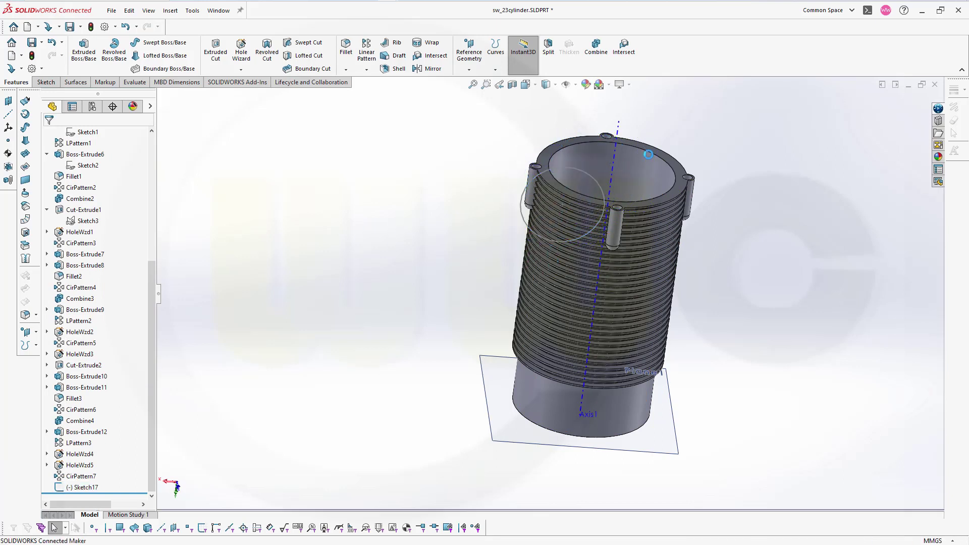
- Open the pasted circle sketch for editing and select the circle's centre together with the origin
{"action": "left_click", "coordinate": [79, 488]}
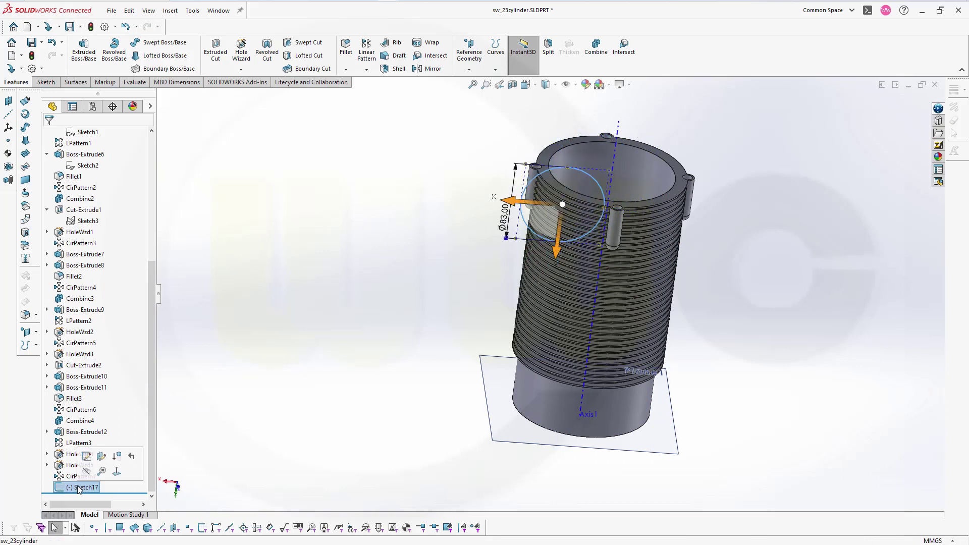
{"action": "left_click", "coordinate": [87, 457]}
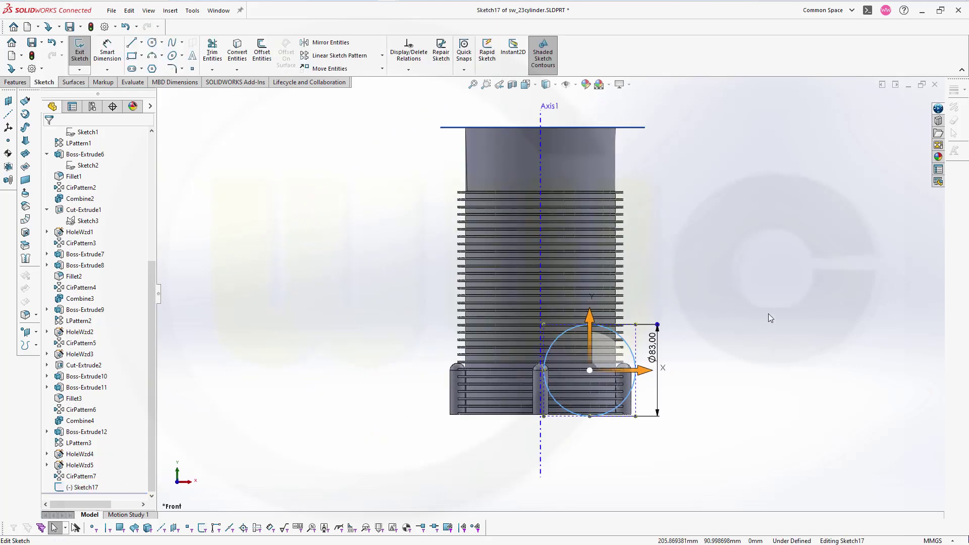
{"action": "left_click", "coordinate": [589, 370]}
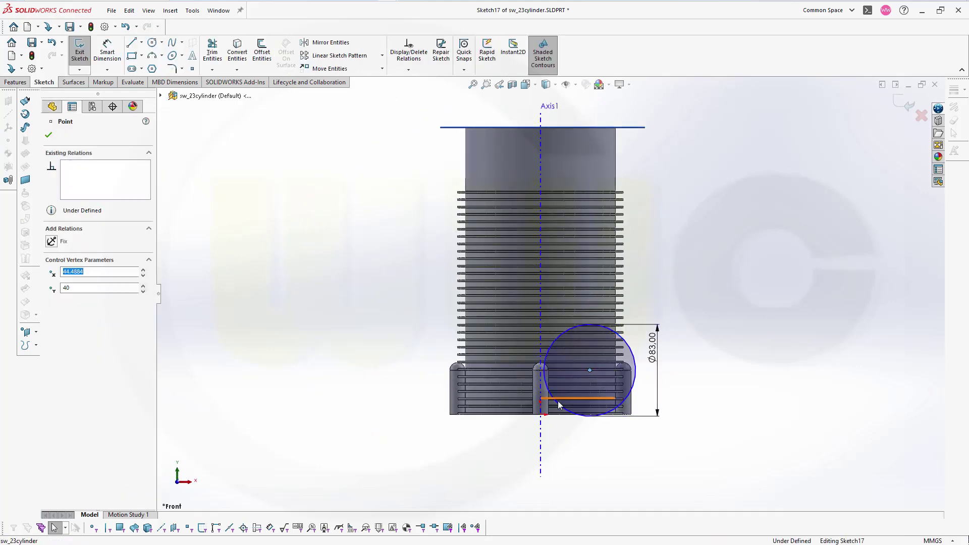
{"action": "left_click", "coordinate": [540, 414], "text": "ctrl"}
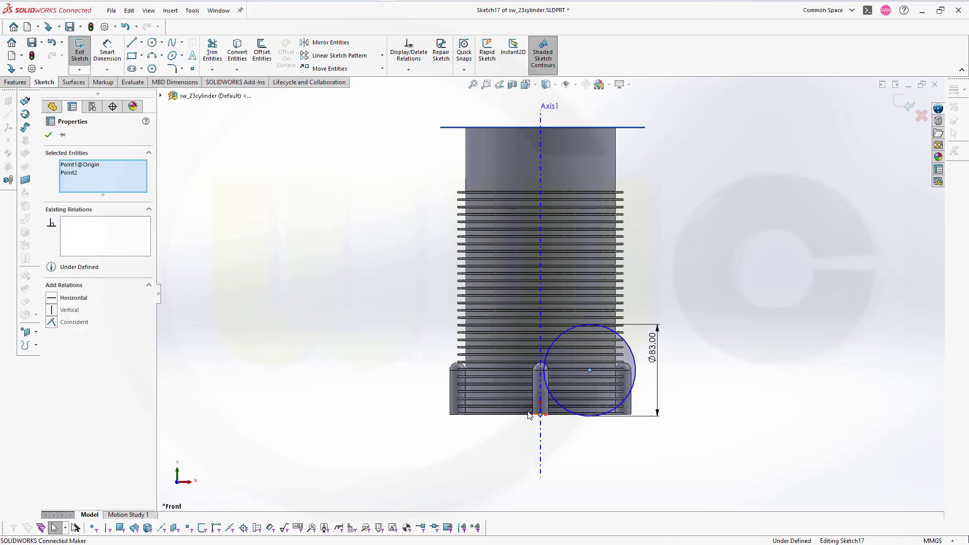
- Try to make the circle's centre coincident with the origin
{"action": "left_click", "coordinate": [51, 322]}
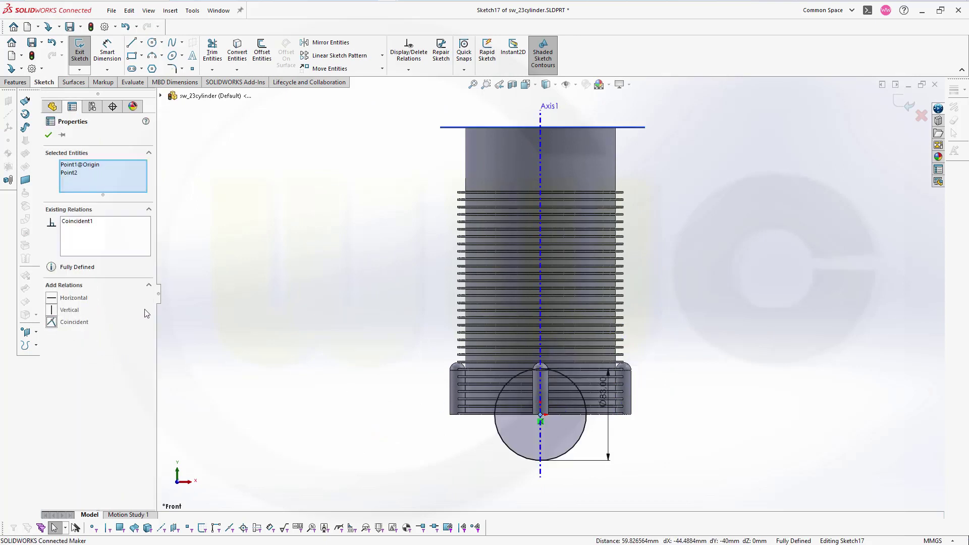
{"action": "left_click", "coordinate": [285, 193]}
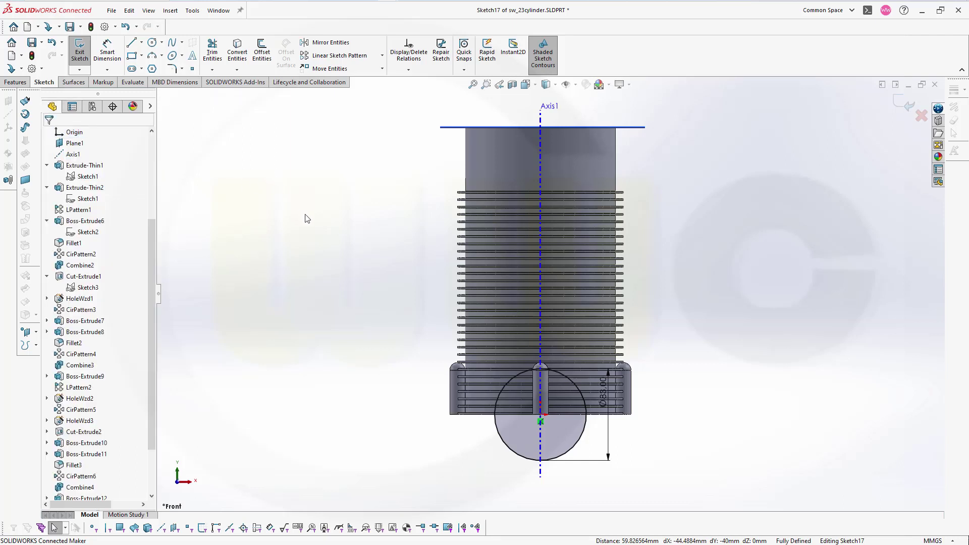
{"action": "key", "text": "ctrl+z"}
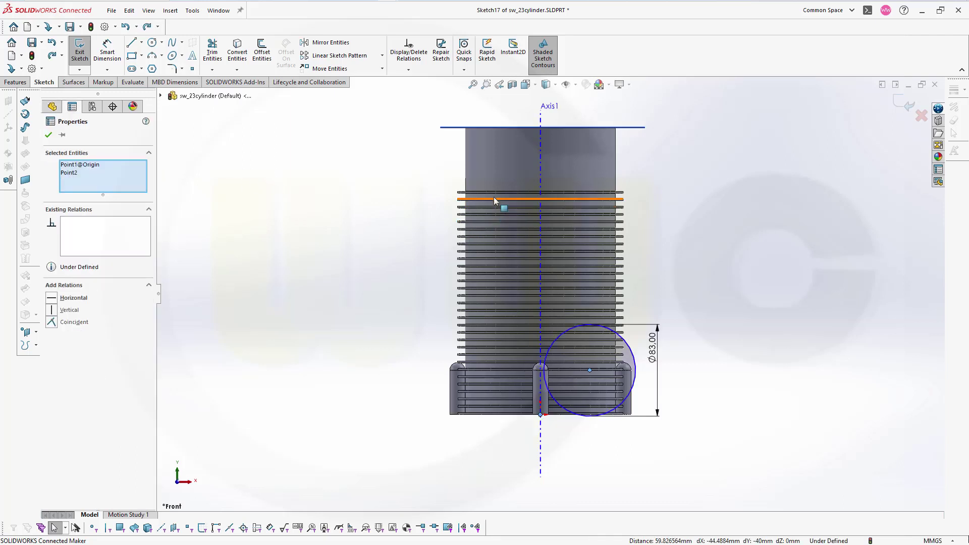
- Add a Vertical relation between the circle's centre and the origin
{"action": "left_click", "coordinate": [52, 309]}
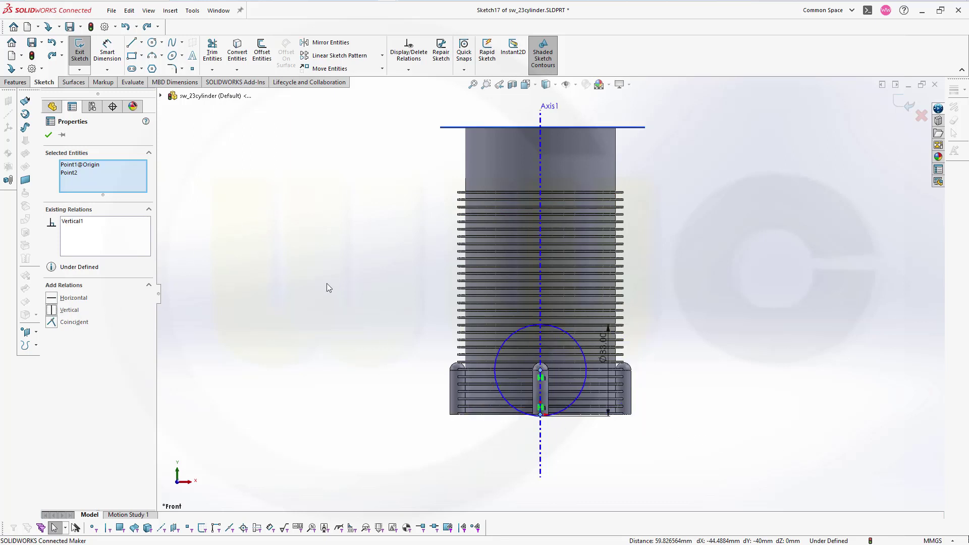
{"action": "left_click", "coordinate": [48, 134]}
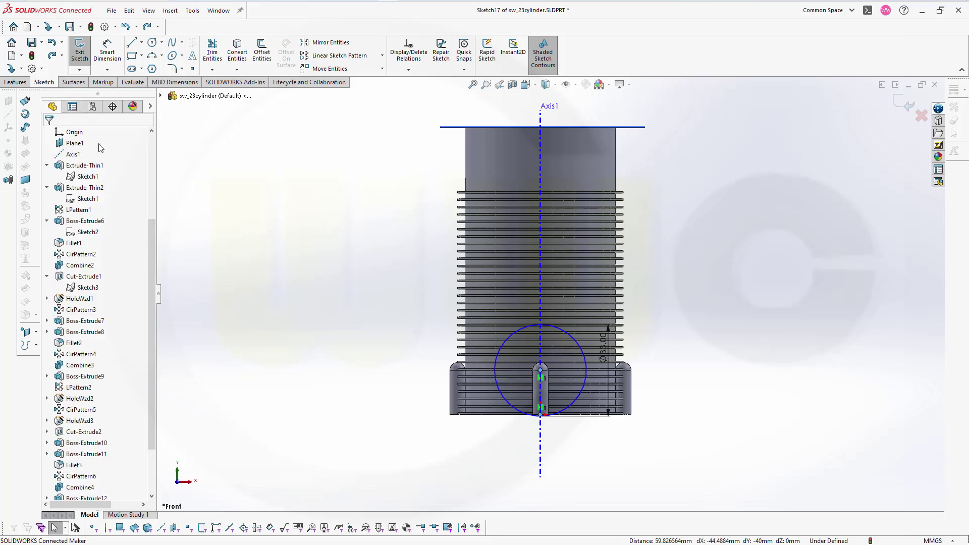
{"action": "left_click", "coordinate": [109, 49]}
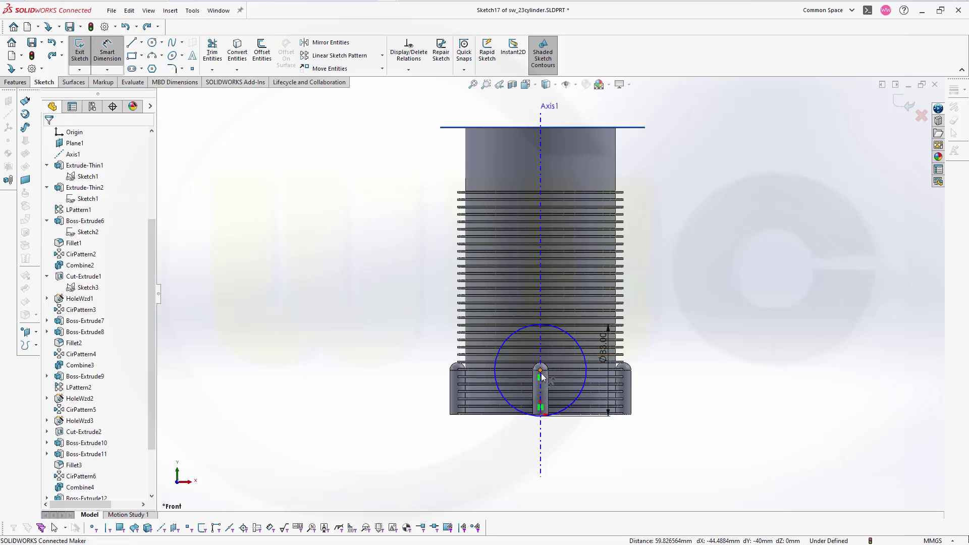
{"action": "key", "text": "Escape"}
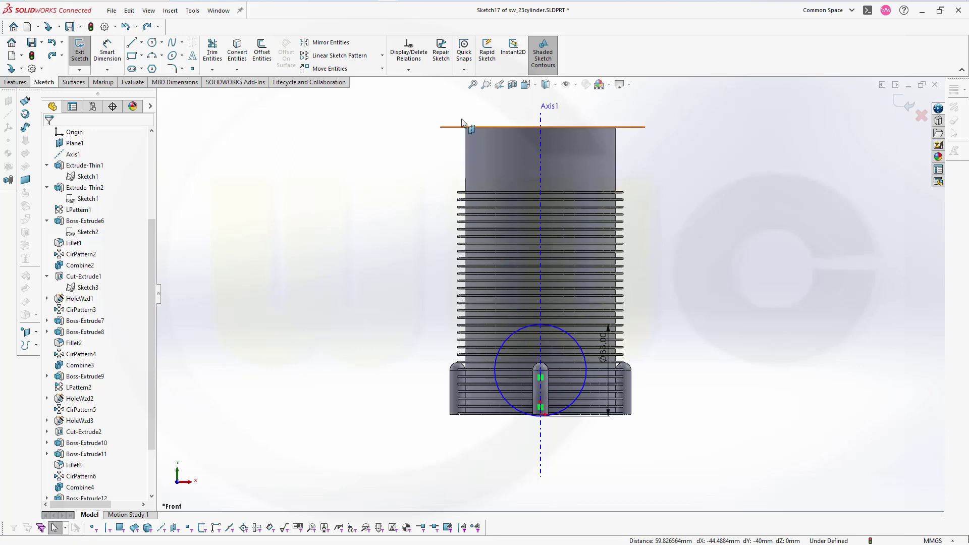
- Make the circle's centre coincident with Plane1 at the cylinder's far end
{"action": "left_click", "coordinate": [630, 128]}
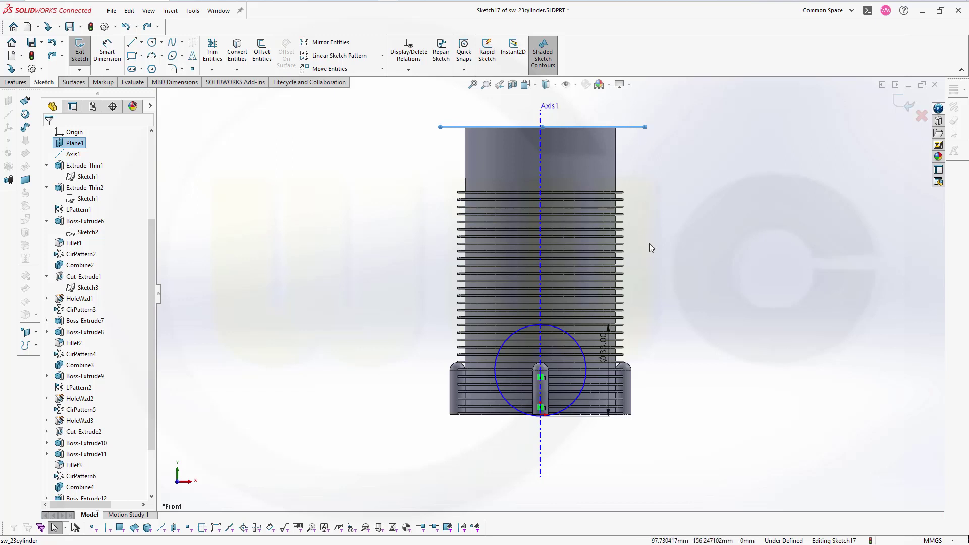
{"action": "left_click", "coordinate": [541, 371], "text": "ctrl"}
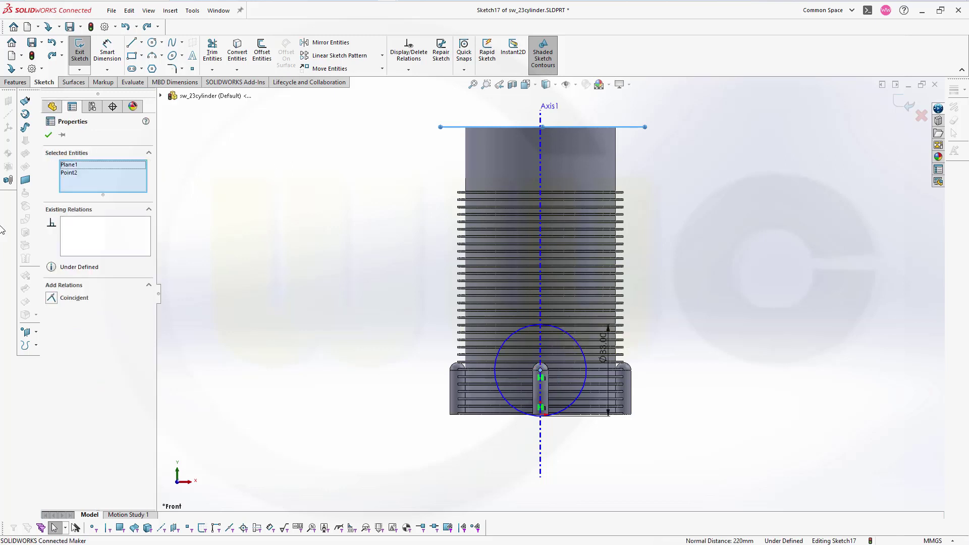
{"action": "left_click", "coordinate": [51, 298]}
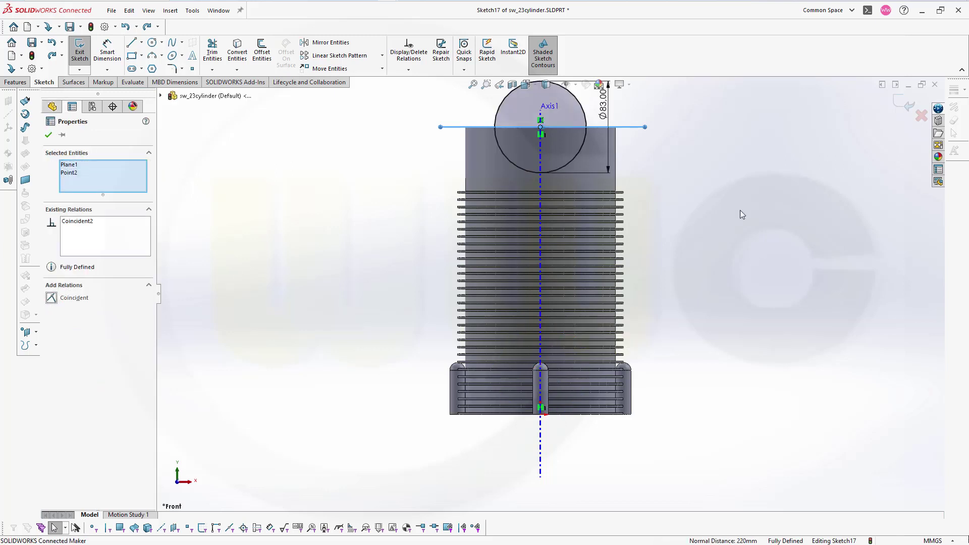
- Accept the coincident relation on the circle's centre and exit the sketch
{"action": "left_click", "coordinate": [49, 135]}
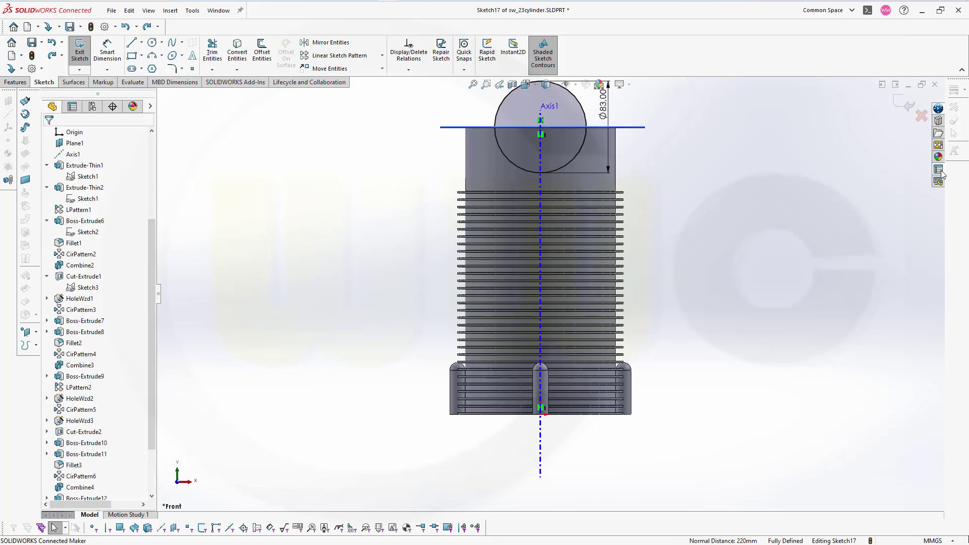
{"action": "left_click", "coordinate": [907, 104]}
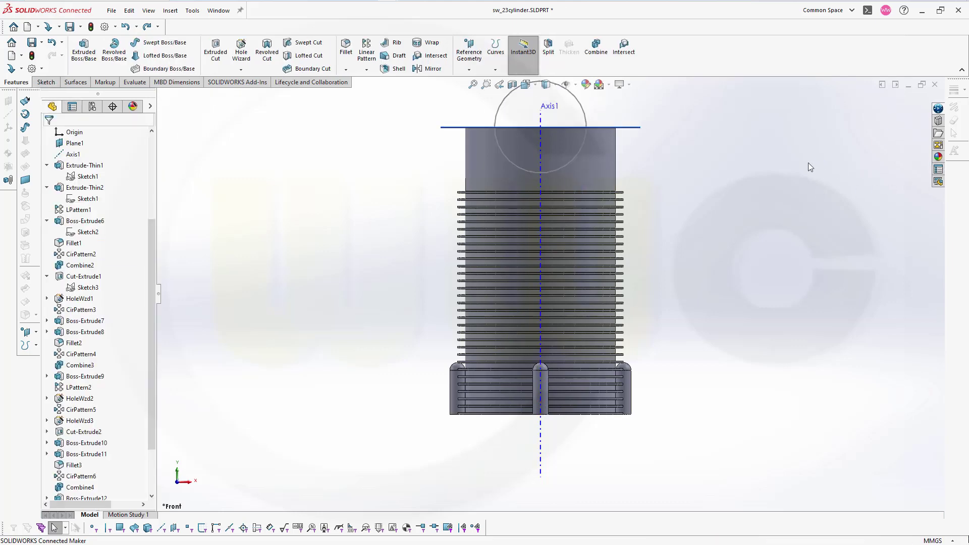
- Cut-extrude the 83 mm circle sketch through the cylinder's end at Plane1, using Mid Plane with a depth of 200 mm
{"action": "key", "text": "ctrl+7"}
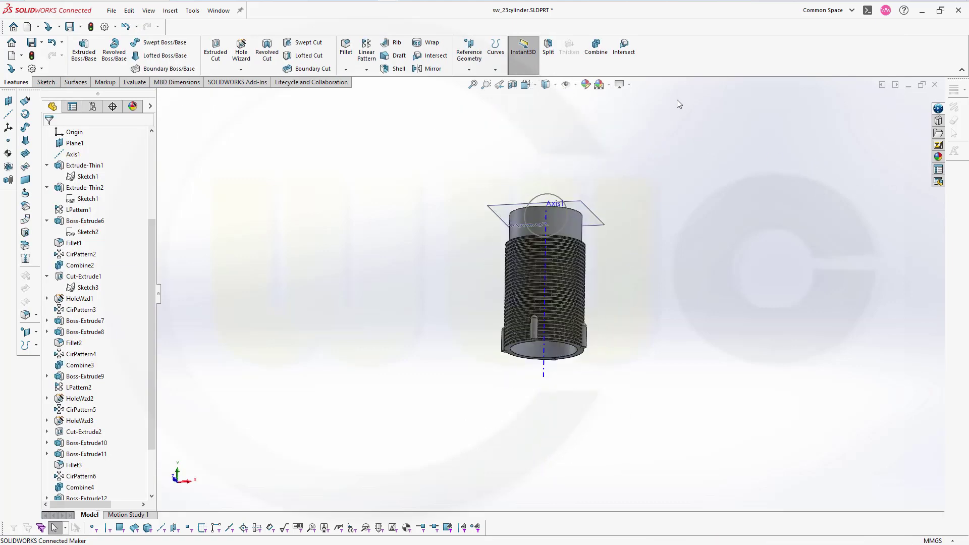
{"action": "left_click", "coordinate": [215, 51]}
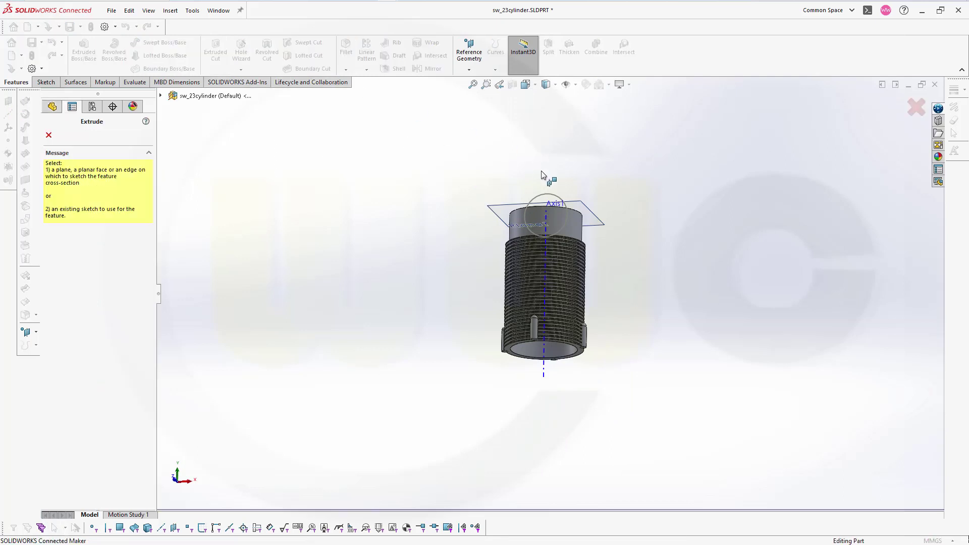
{"action": "left_click", "coordinate": [544, 198]}
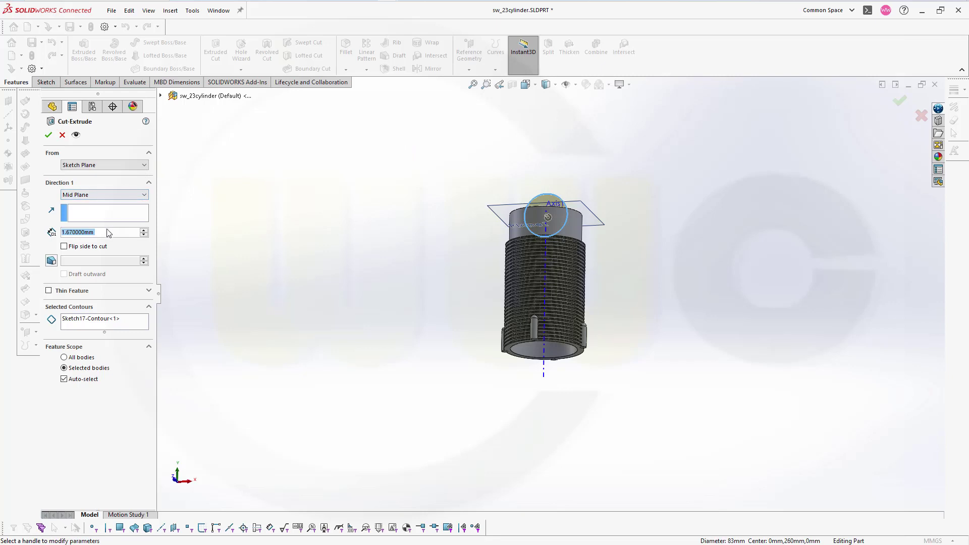
{"action": "type", "text": "200"}
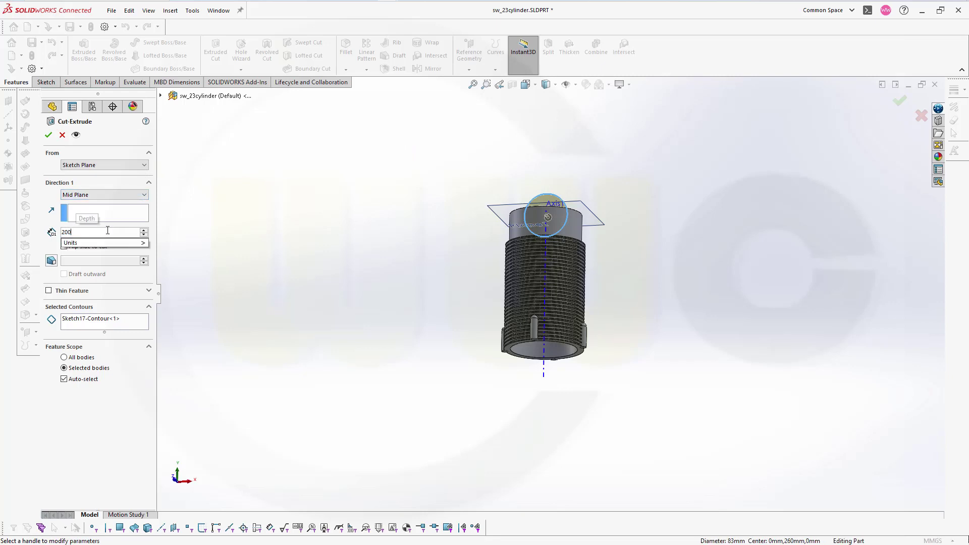
{"action": "key", "text": "Return"}
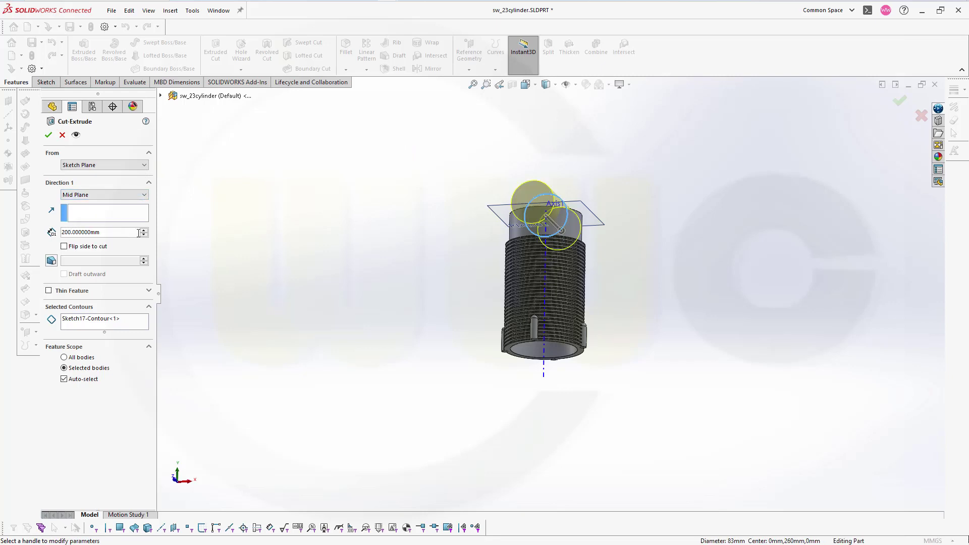
{"action": "left_click", "coordinate": [48, 134]}
{"action": "middle_click_drag", "start_coordinate": [441, 225], "coordinate": [704, 316]}
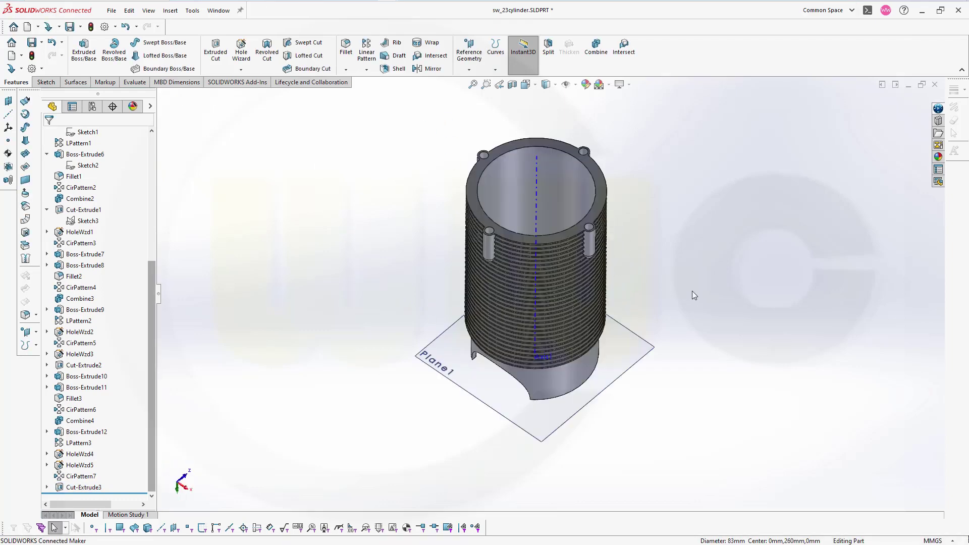